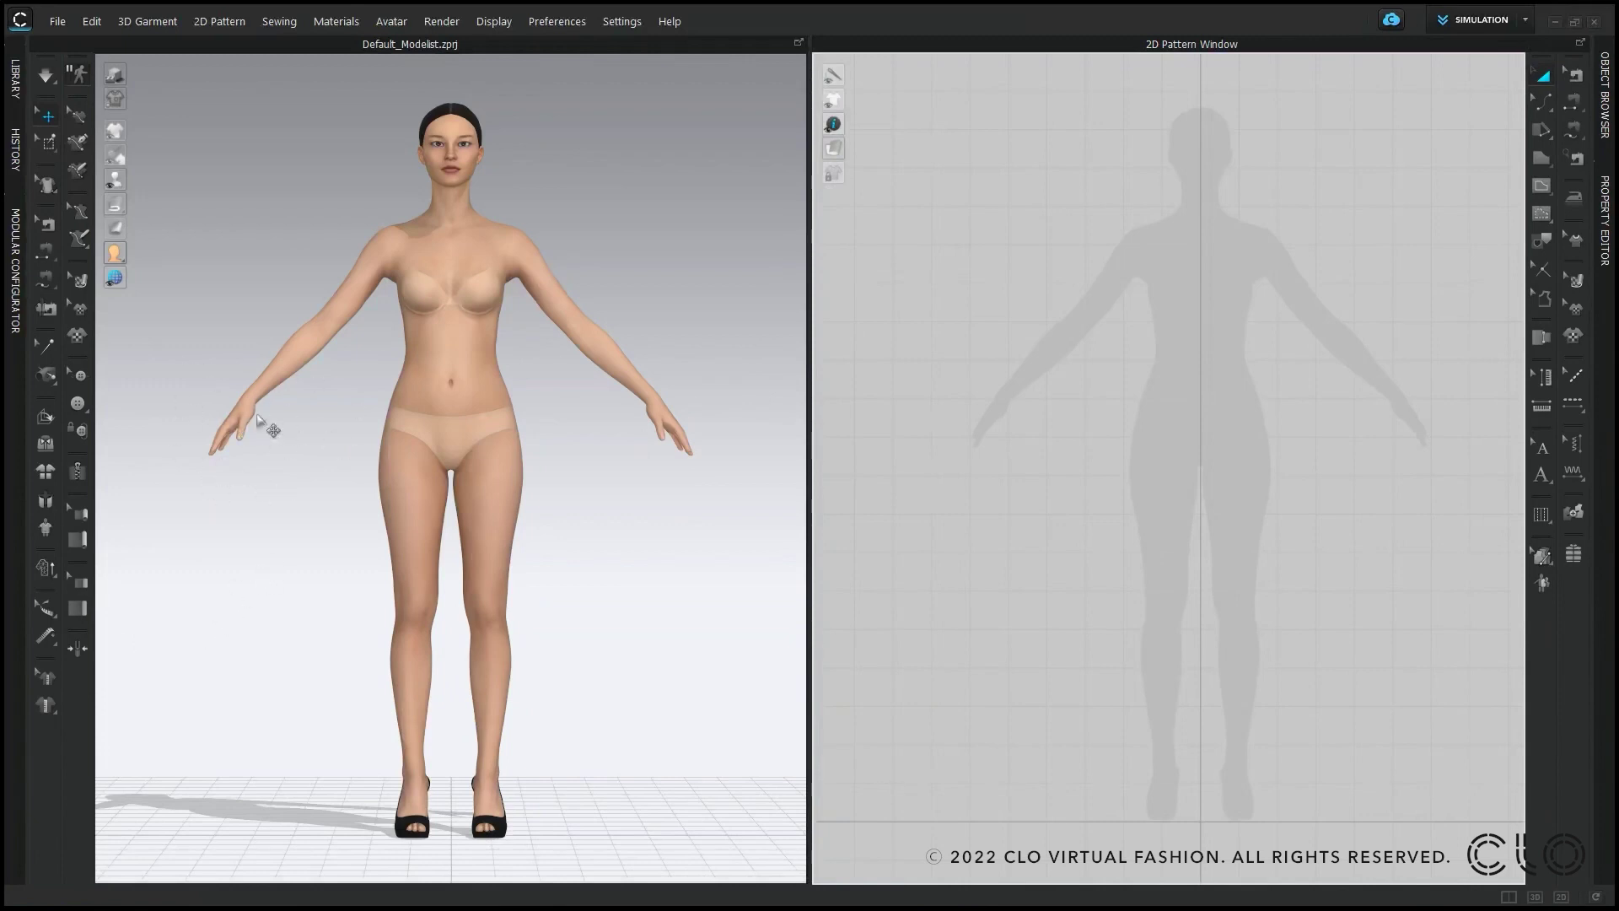
Step: Draw a polygon pattern beside the avatar's hand silhouette, about 10.4 mm wide with straight sides about 30.3 mm long and a rounded lower end
{"action": "scroll", "coordinate": [1030, 410], "scroll_direction": "up", "scroll_amount": 8}
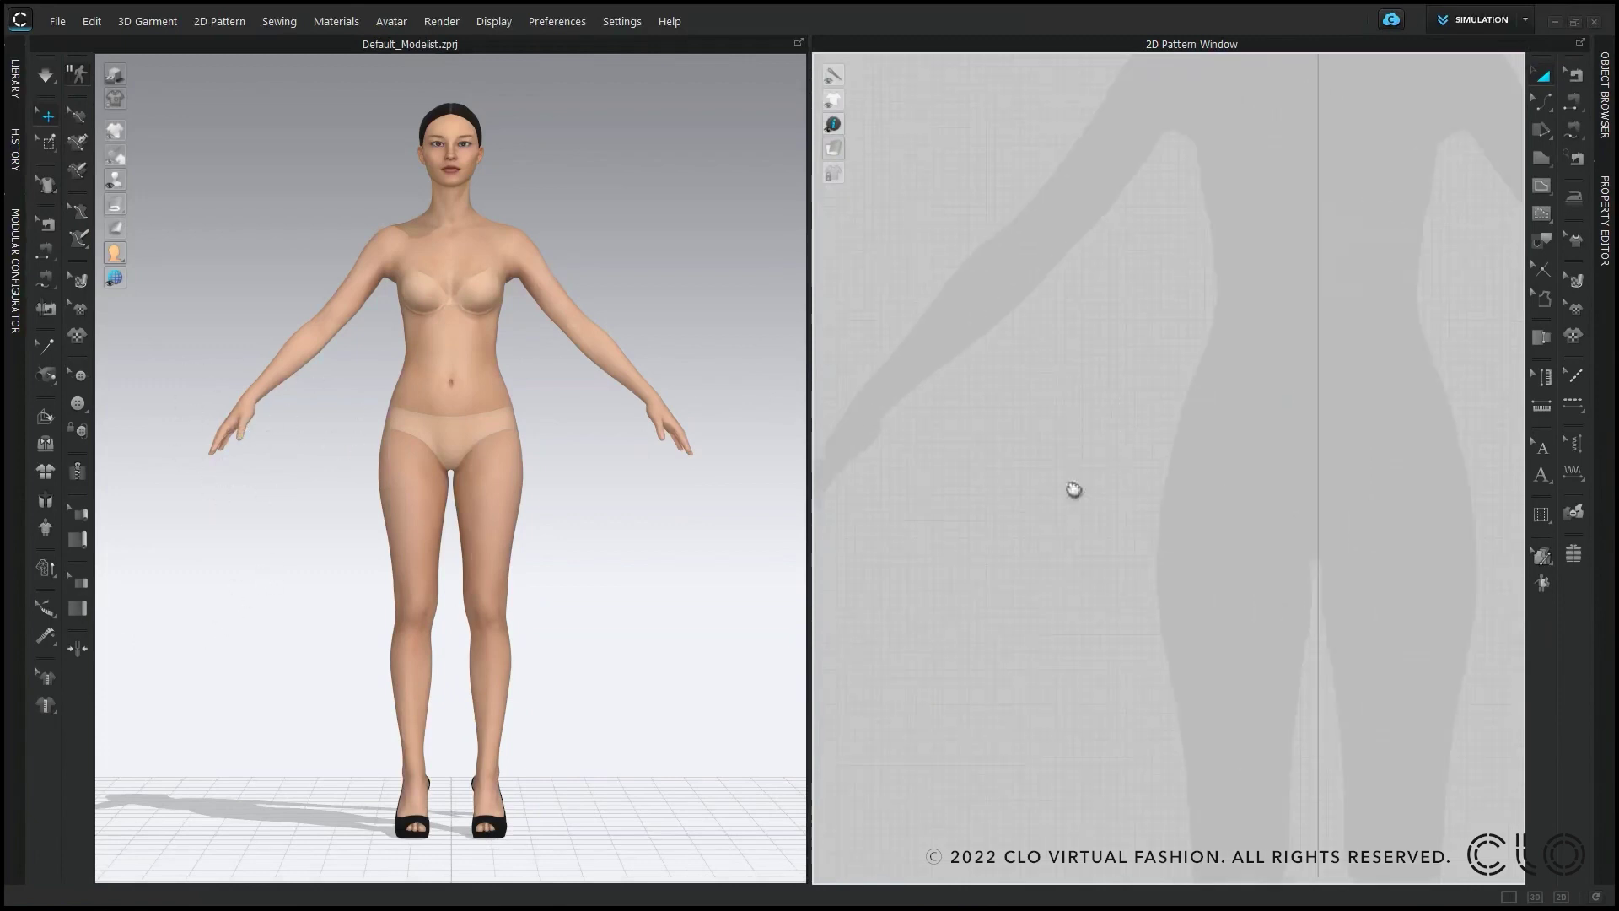
{"action": "scroll", "coordinate": [1174, 323], "scroll_direction": "up", "scroll_amount": 2}
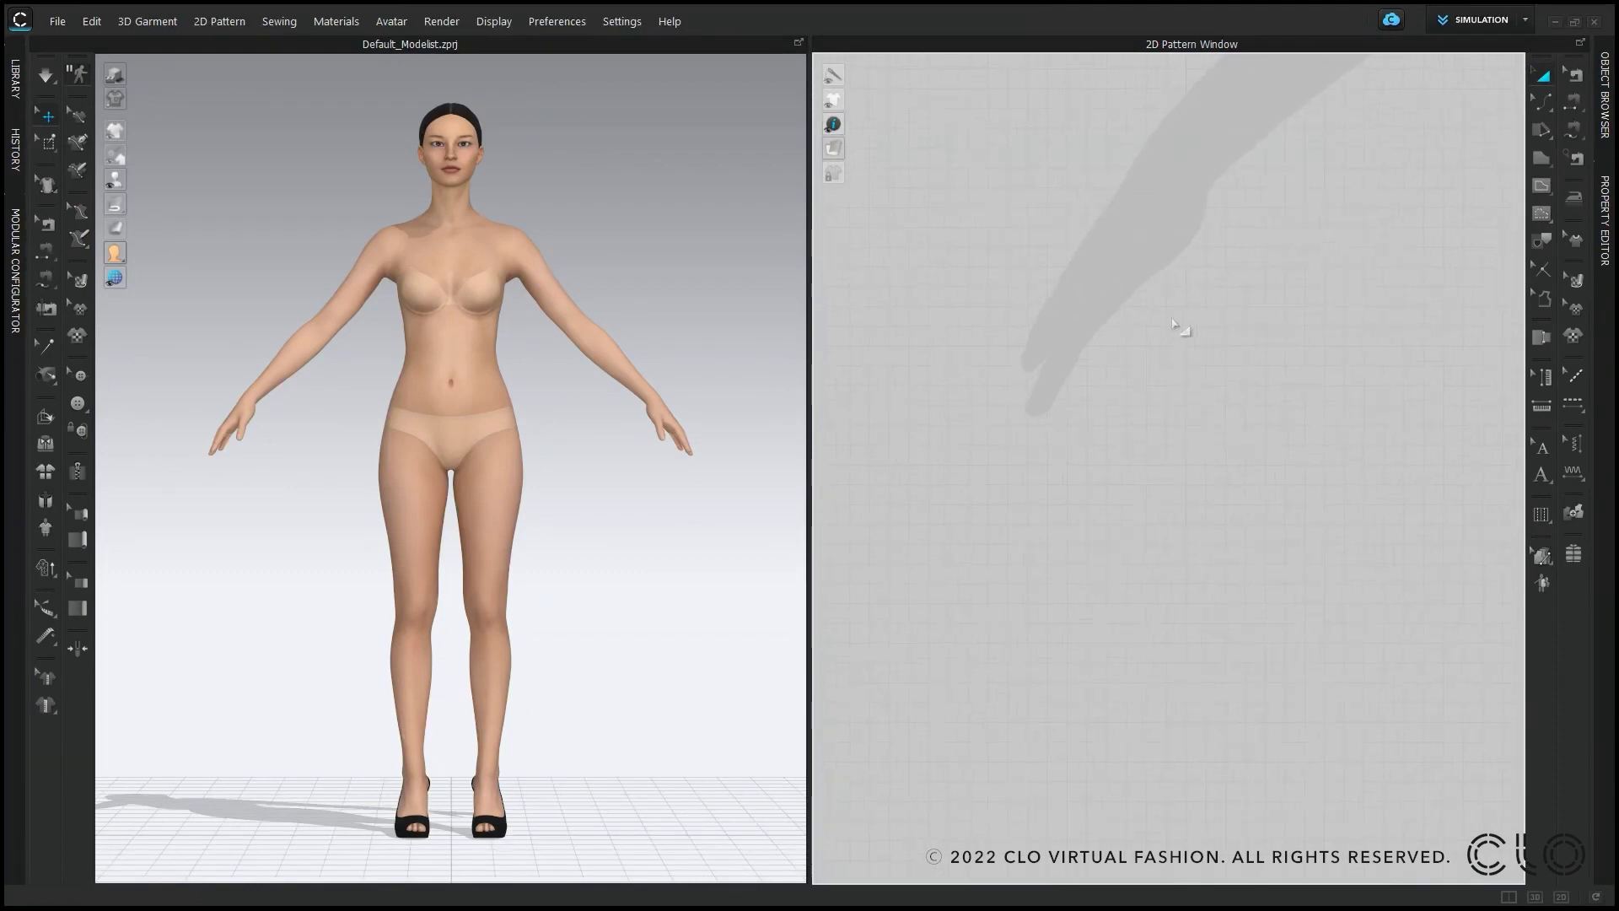
{"action": "left_click", "coordinate": [1557, 158]}
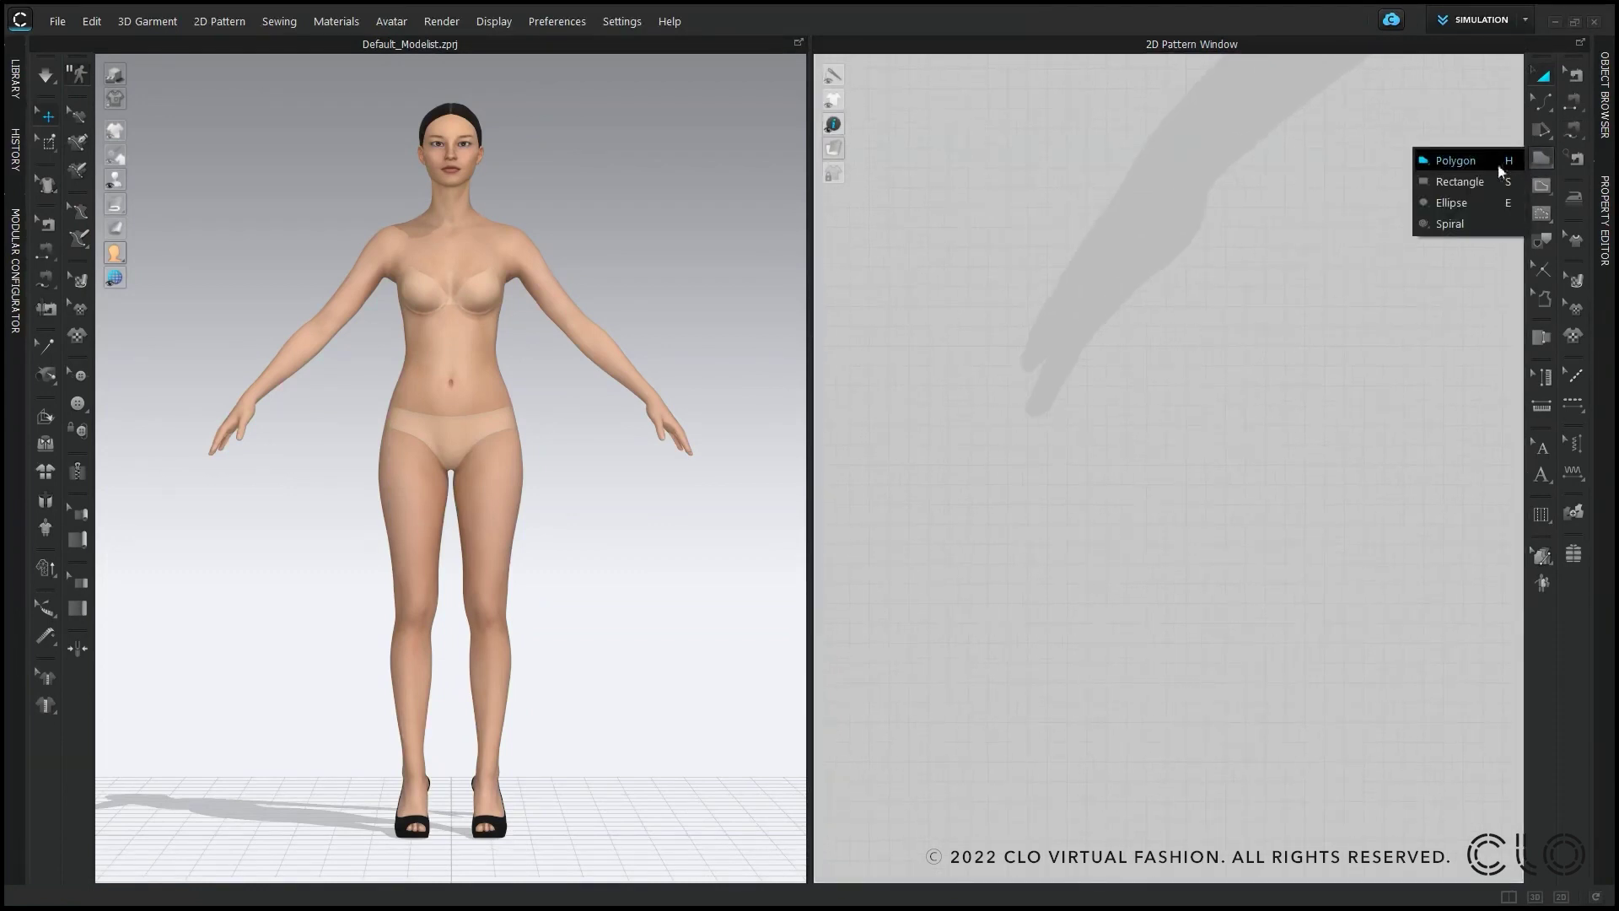
{"action": "left_click", "coordinate": [1463, 159]}
{"action": "scroll", "coordinate": [1071, 371], "scroll_direction": "up", "scroll_amount": 1}
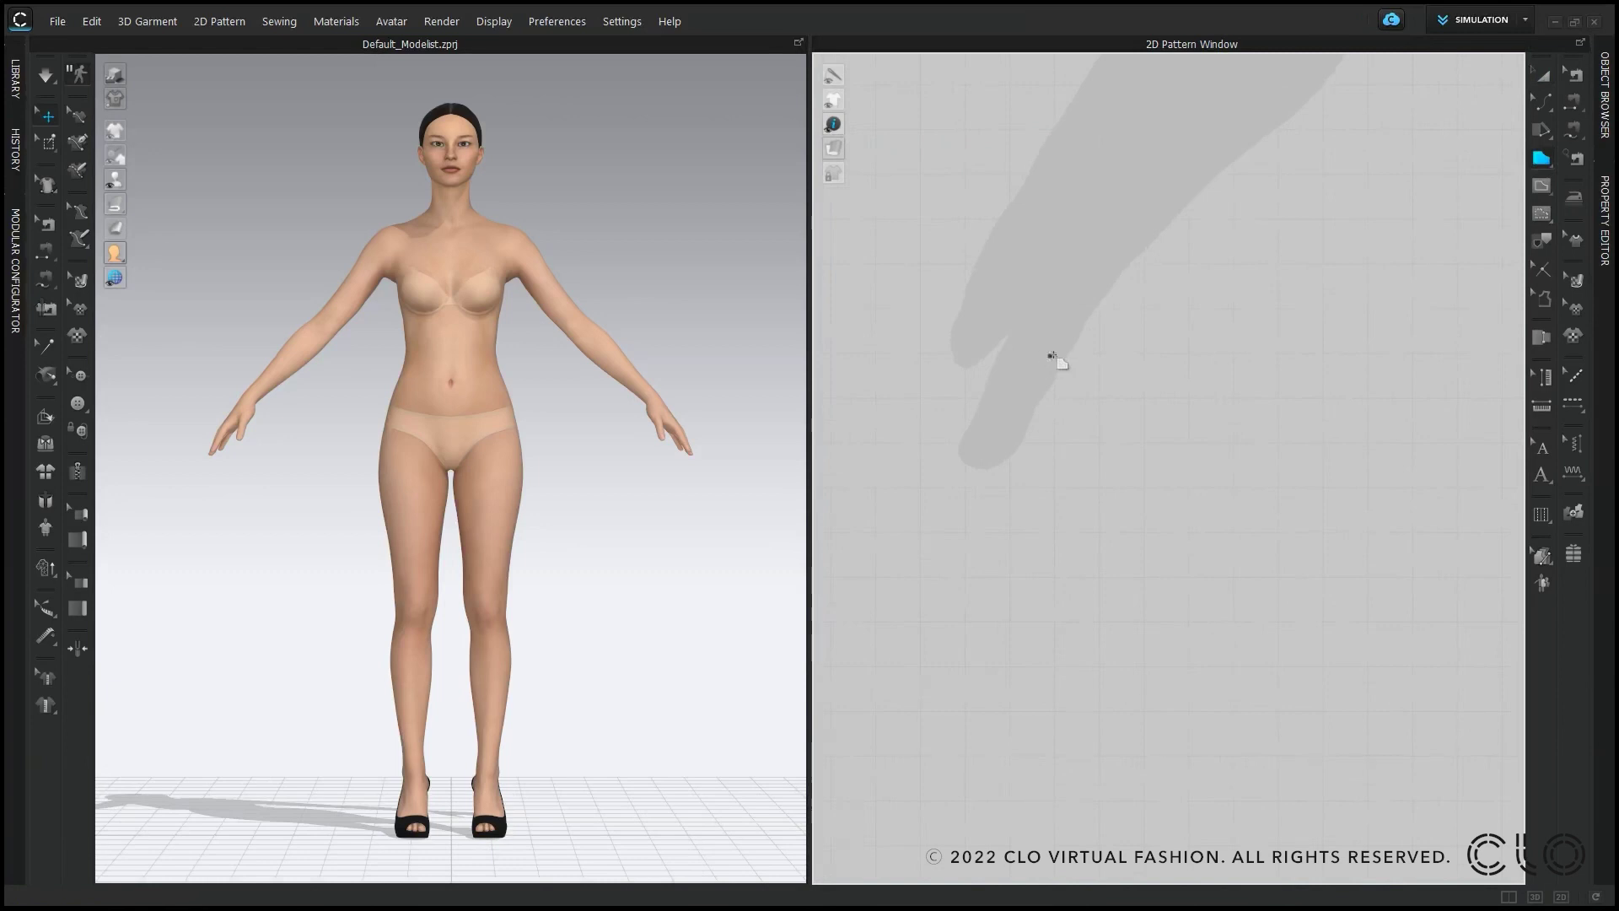
{"action": "left_click", "coordinate": [1104, 352]}
{"action": "left_click", "coordinate": [1104, 489]}
{"action": "left_click_drag", "start_coordinate": [1081, 540], "coordinate": [1059, 540]}
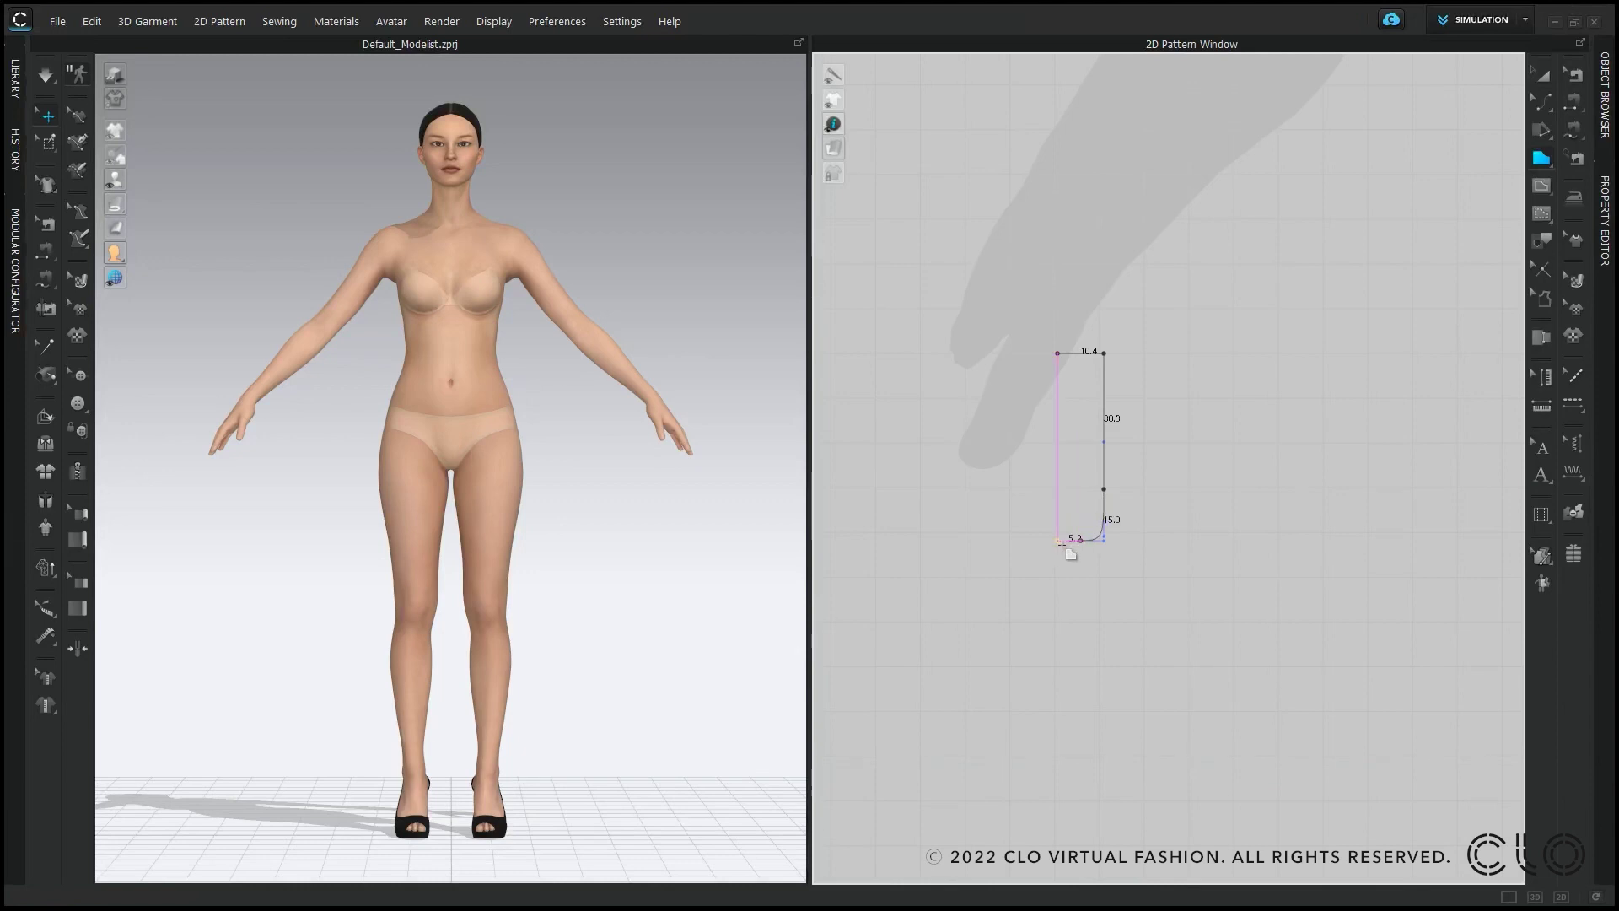
{"action": "left_click", "coordinate": [1058, 489]}
{"action": "left_click", "coordinate": [1058, 353]}
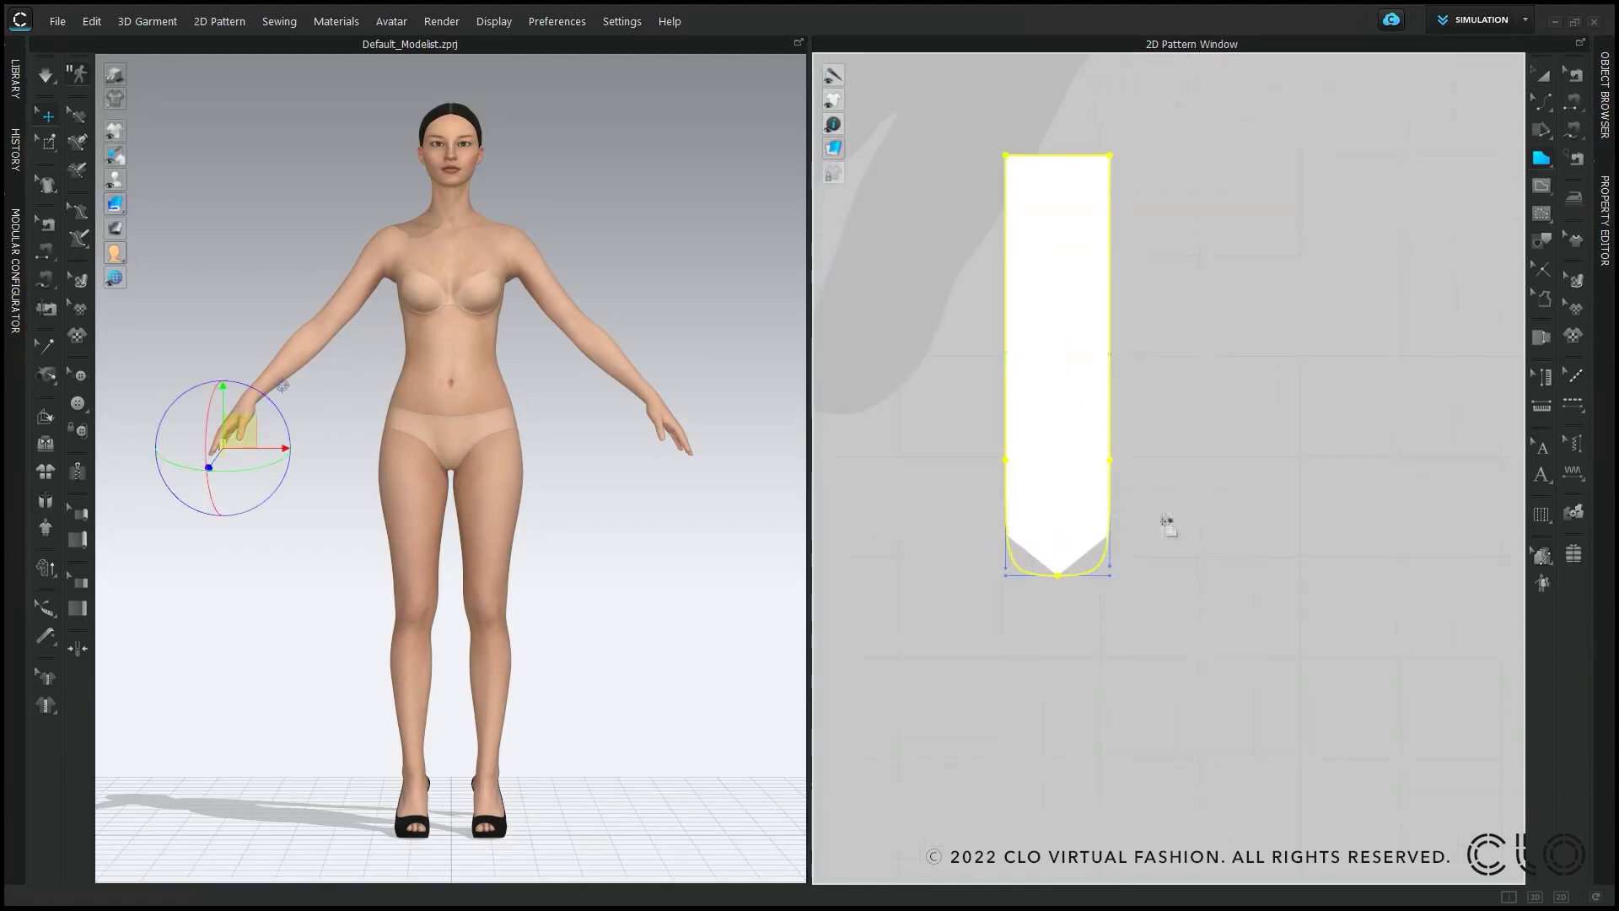
Step: Set the strip pattern's particle distance to 1 mm
{"action": "left_click", "coordinate": [227, 414]}
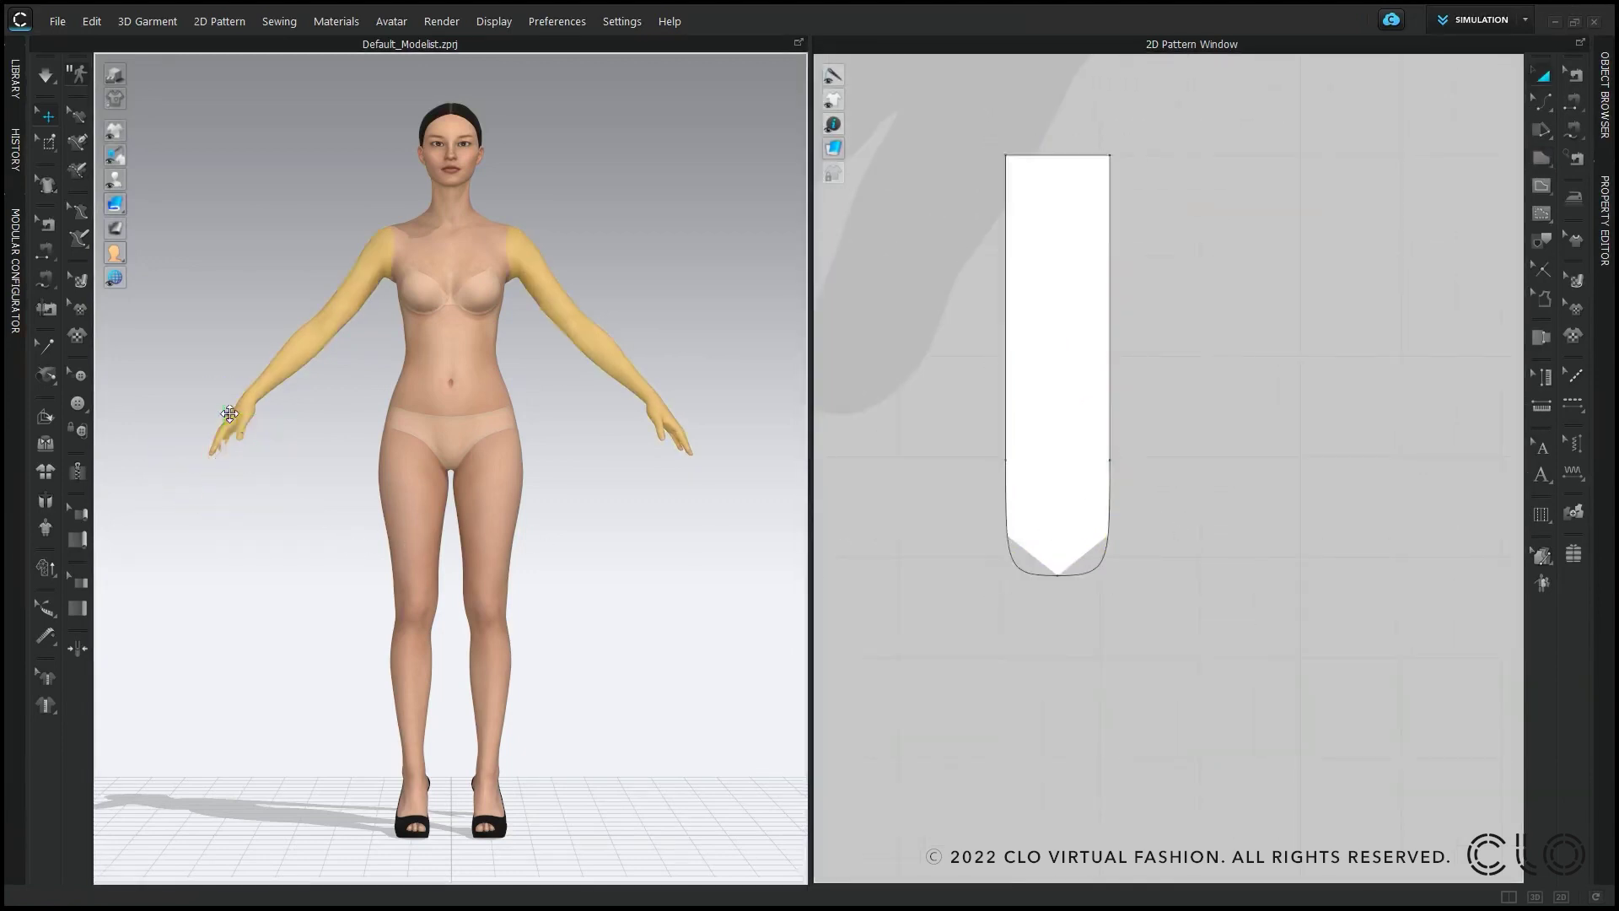
{"action": "left_click", "coordinate": [1068, 371]}
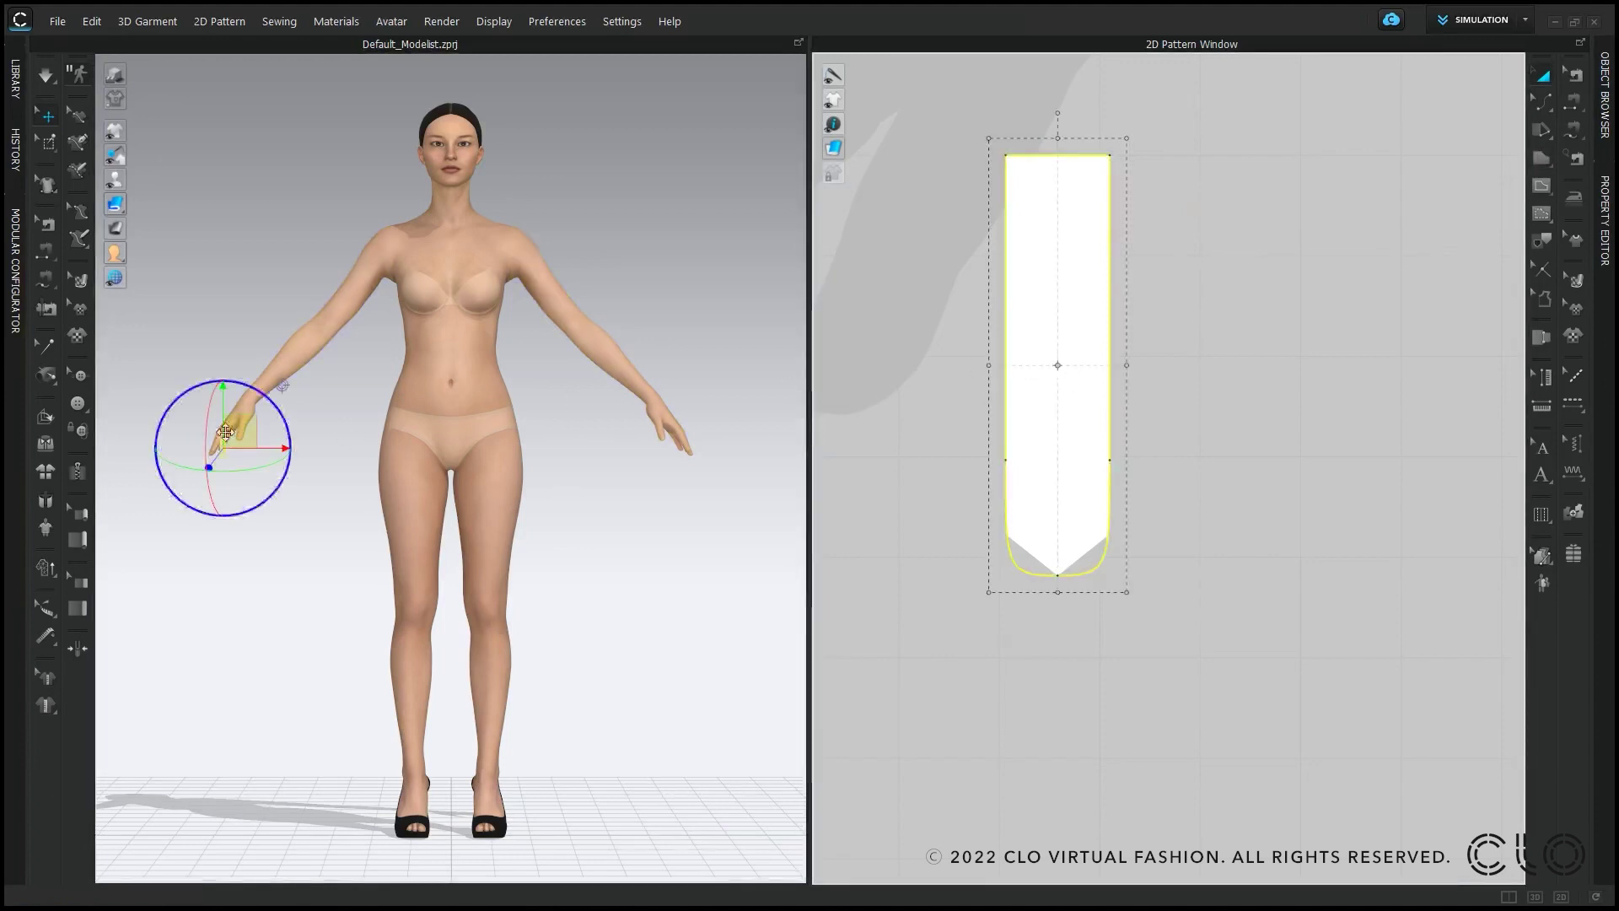
{"action": "scroll", "coordinate": [248, 473], "scroll_direction": "up", "scroll_amount": 10}
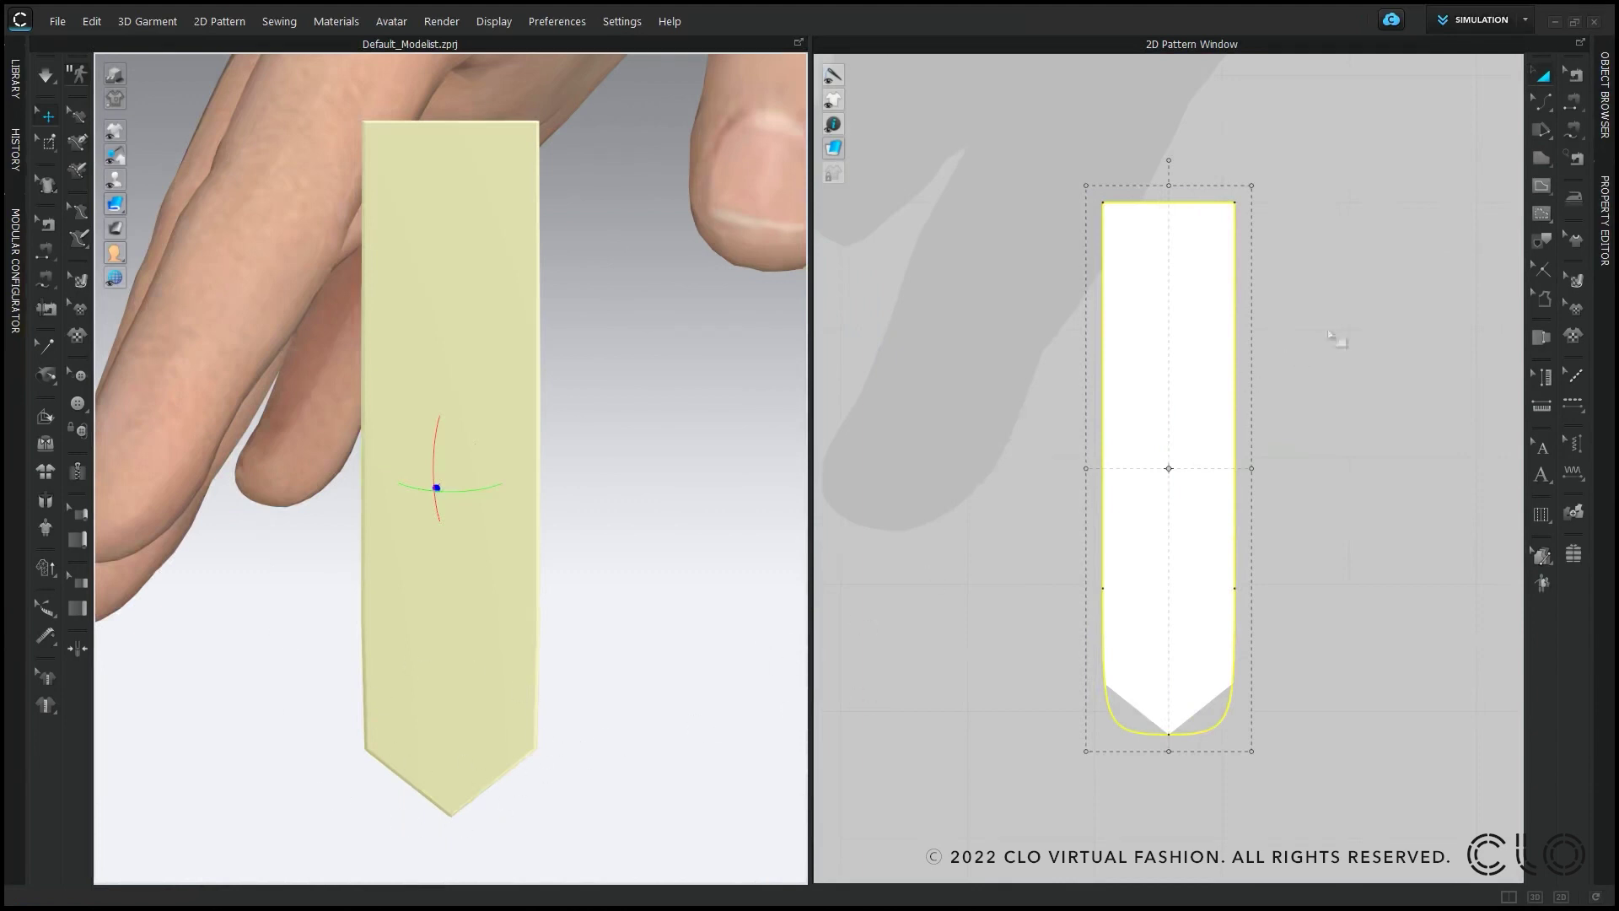
{"action": "left_click", "coordinate": [1604, 199]}
{"action": "left_click", "coordinate": [1514, 419]}
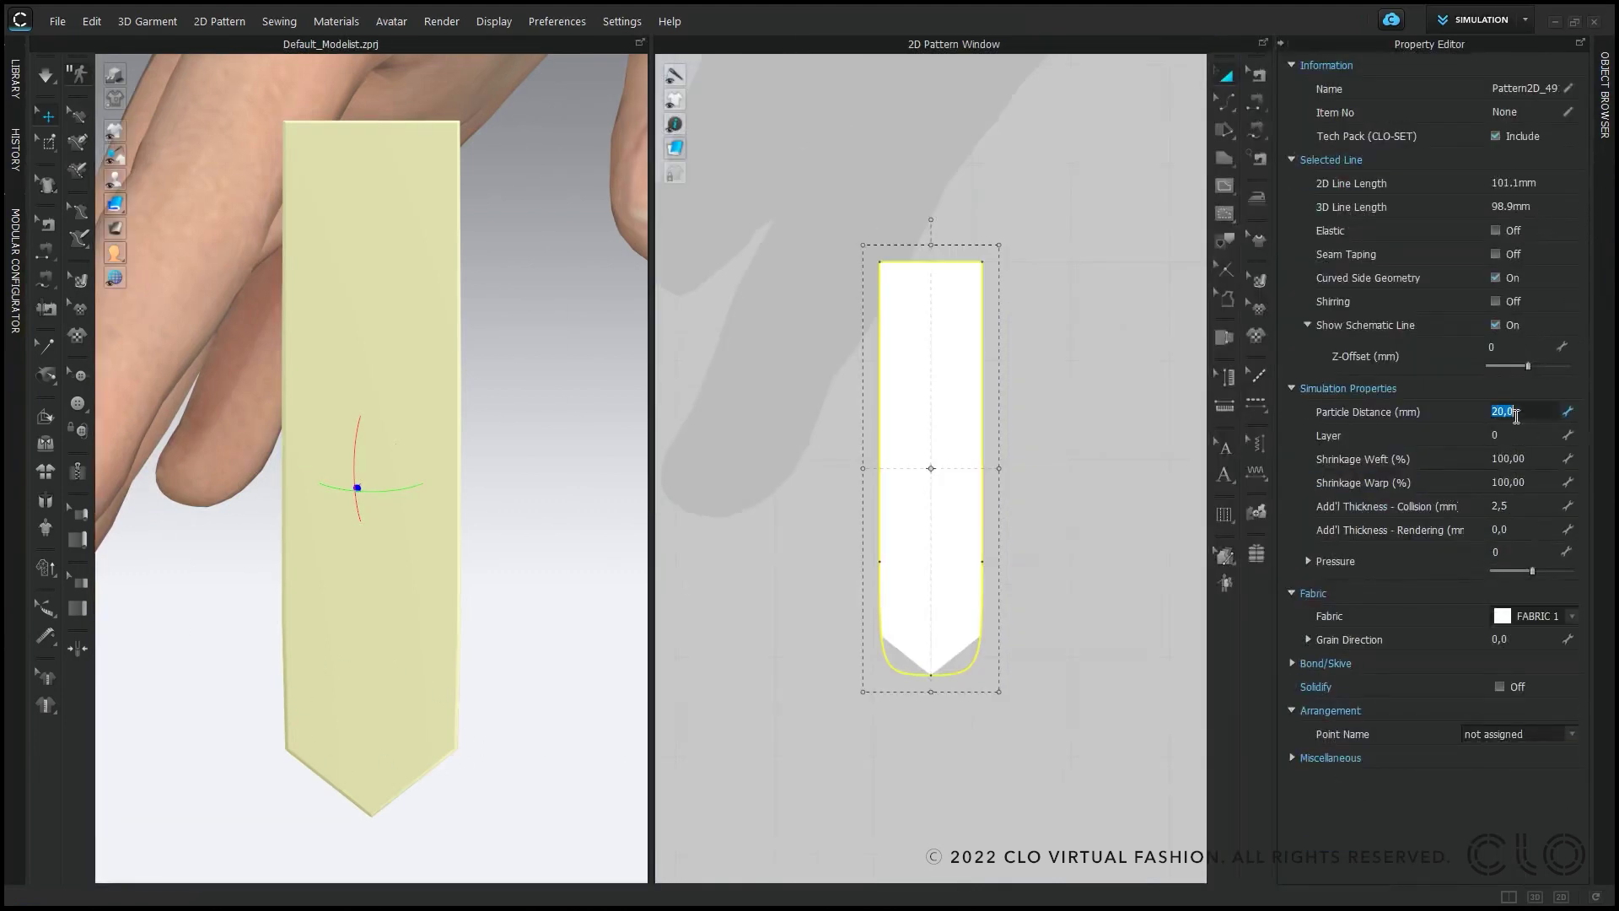
{"action": "type", "text": "1"}
{"action": "key", "text": "Return"}
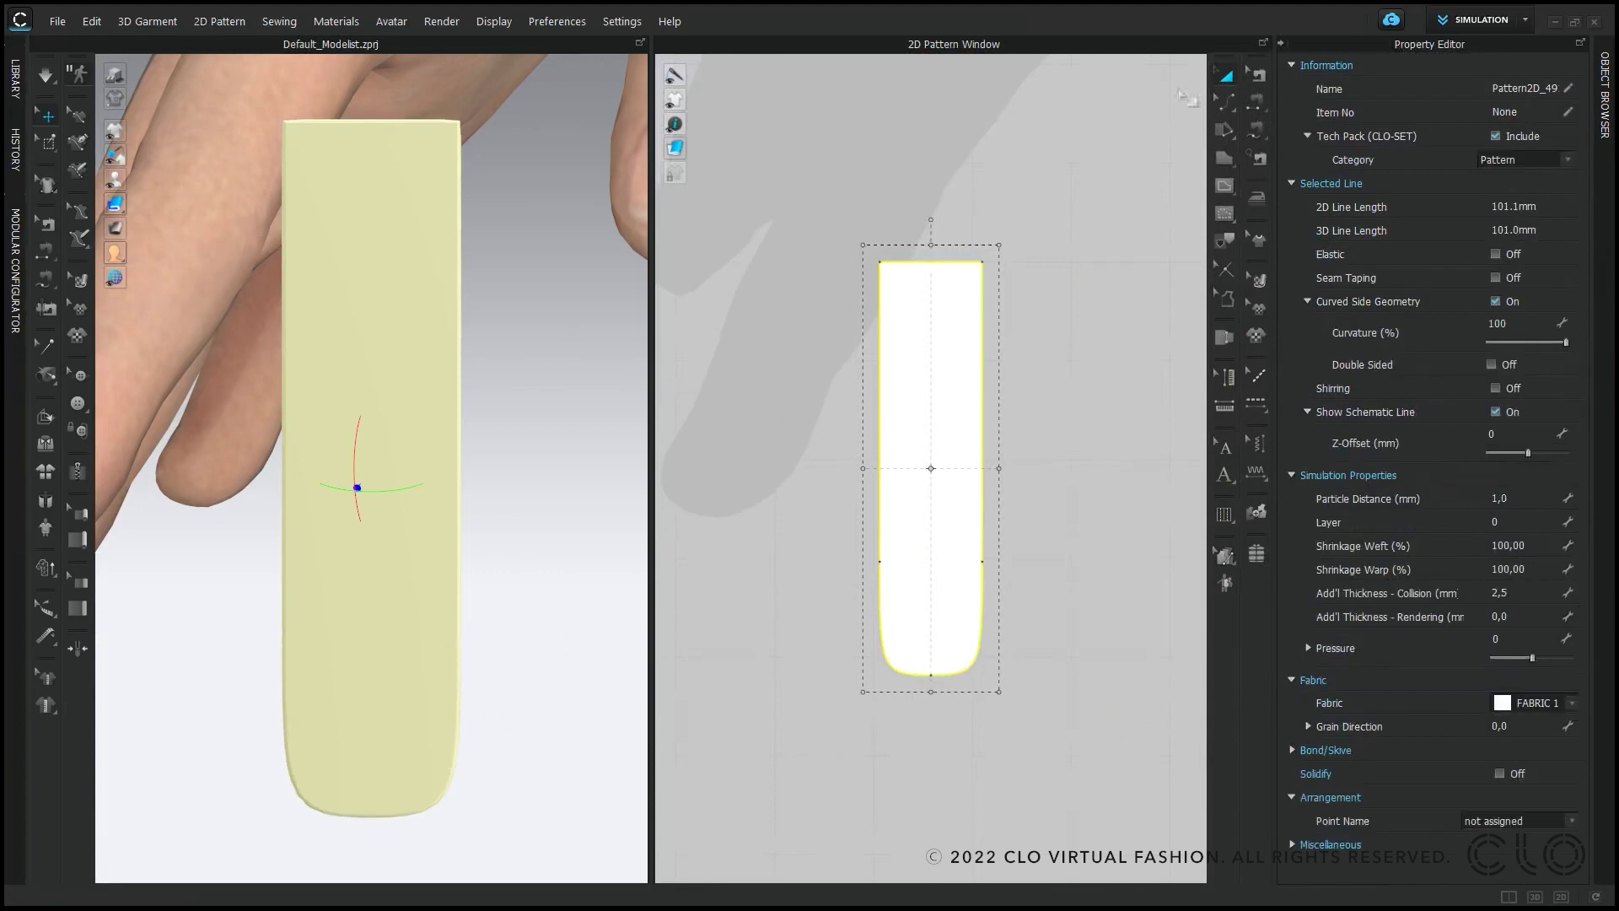
{"action": "left_click", "coordinate": [1279, 44]}
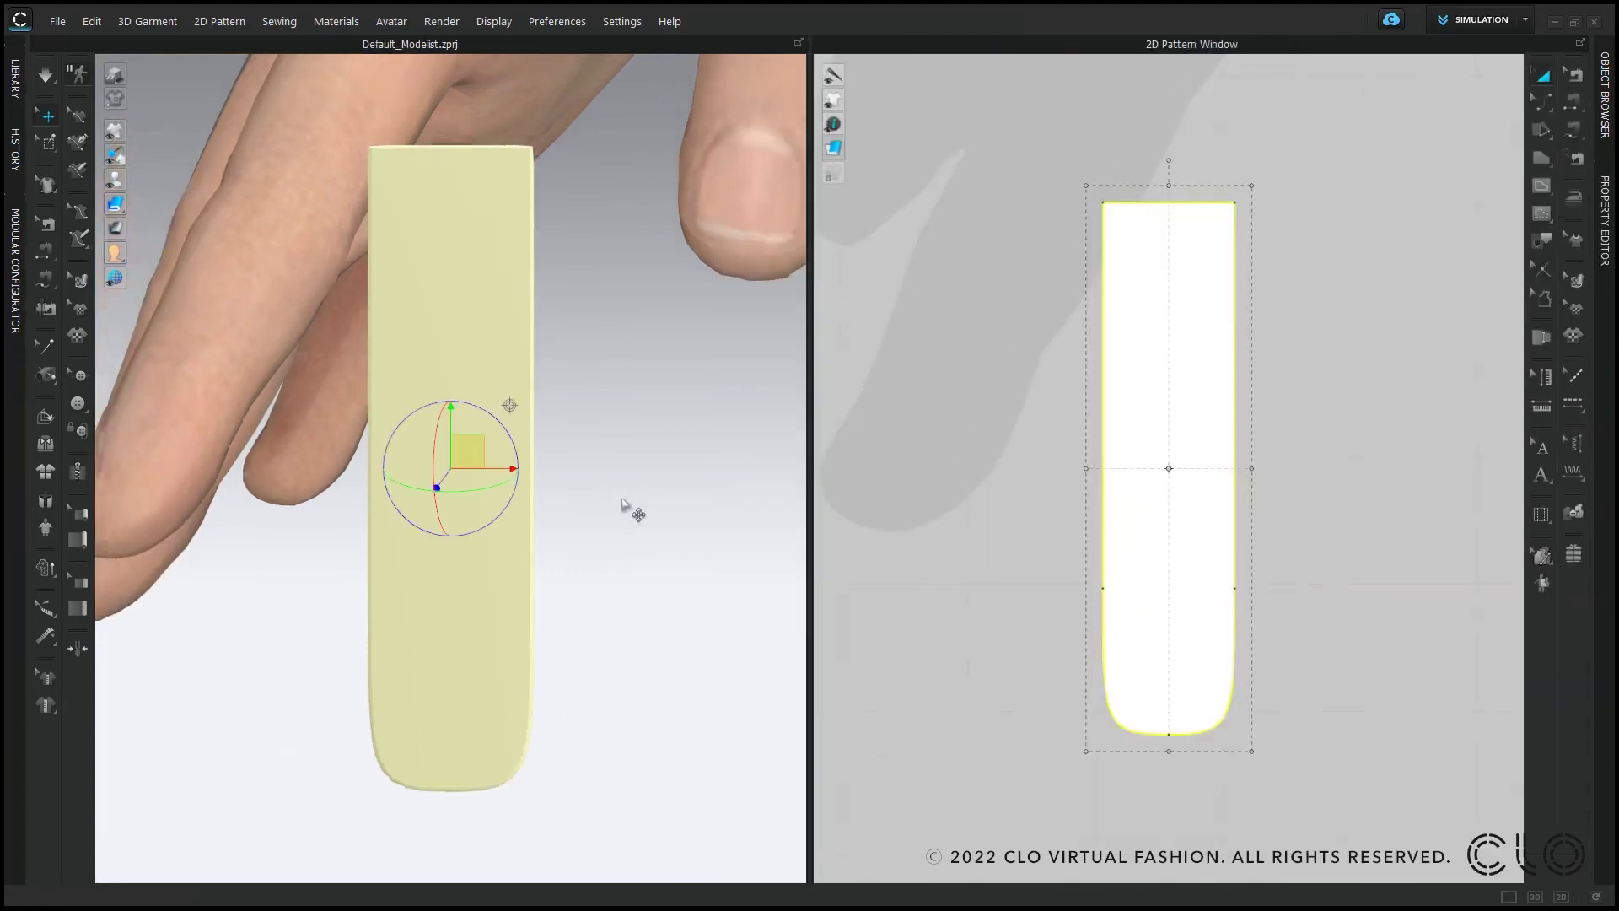
Step: Place the strip pattern in 3D on the index fingernail and angle it along the finger
{"action": "scroll", "coordinate": [542, 531], "scroll_direction": "down", "scroll_amount": 5}
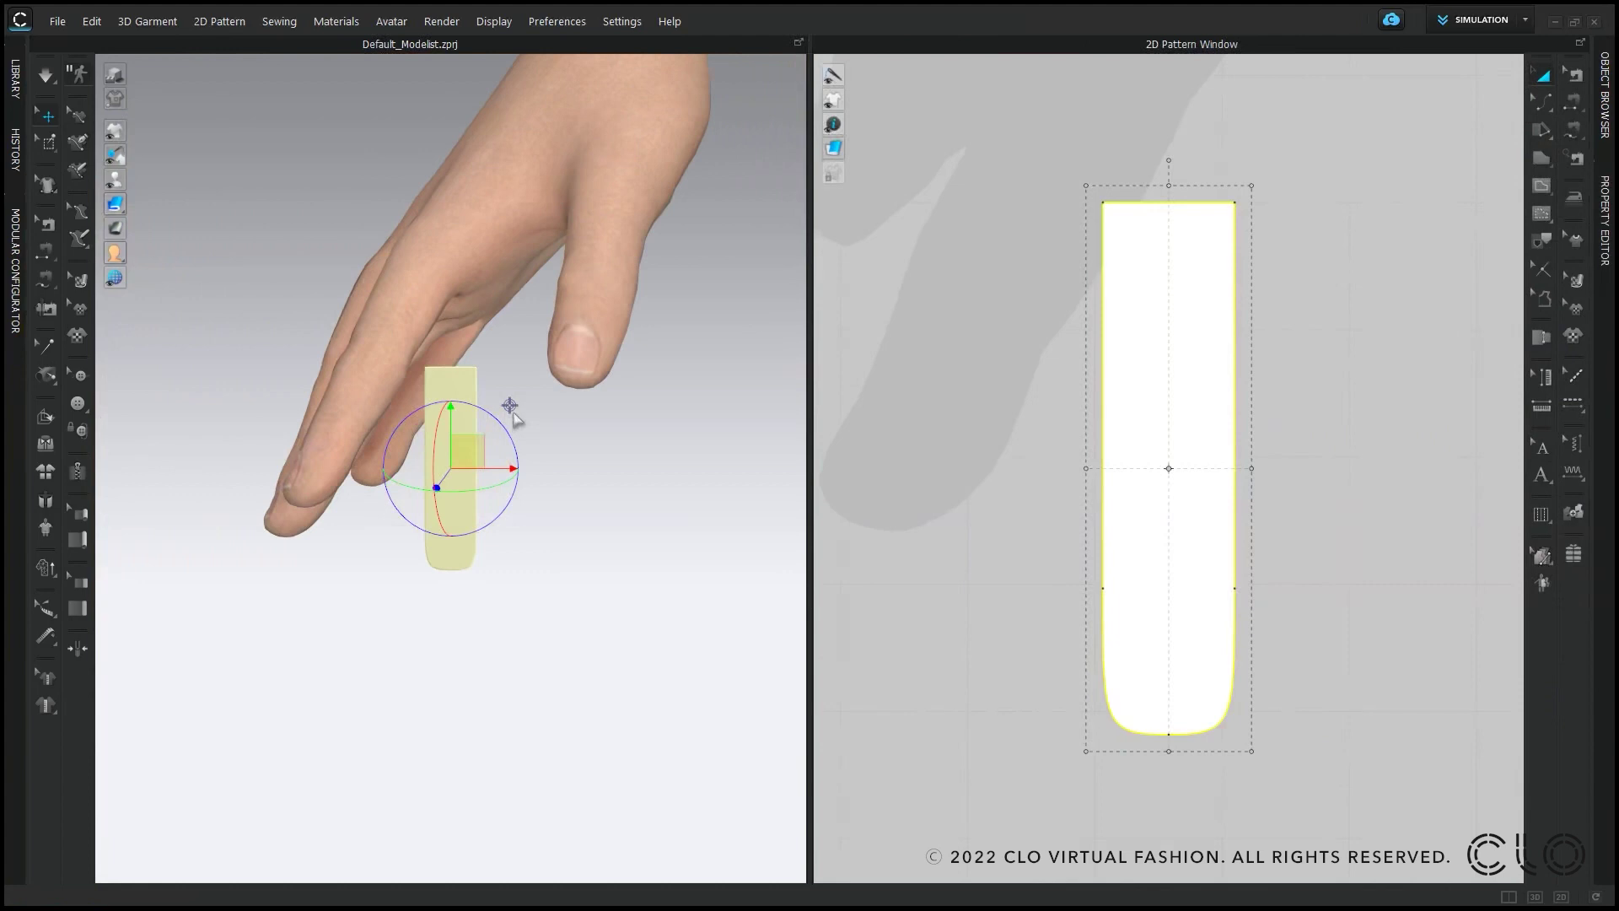
{"action": "scroll", "coordinate": [346, 439], "scroll_direction": "down", "scroll_amount": 4}
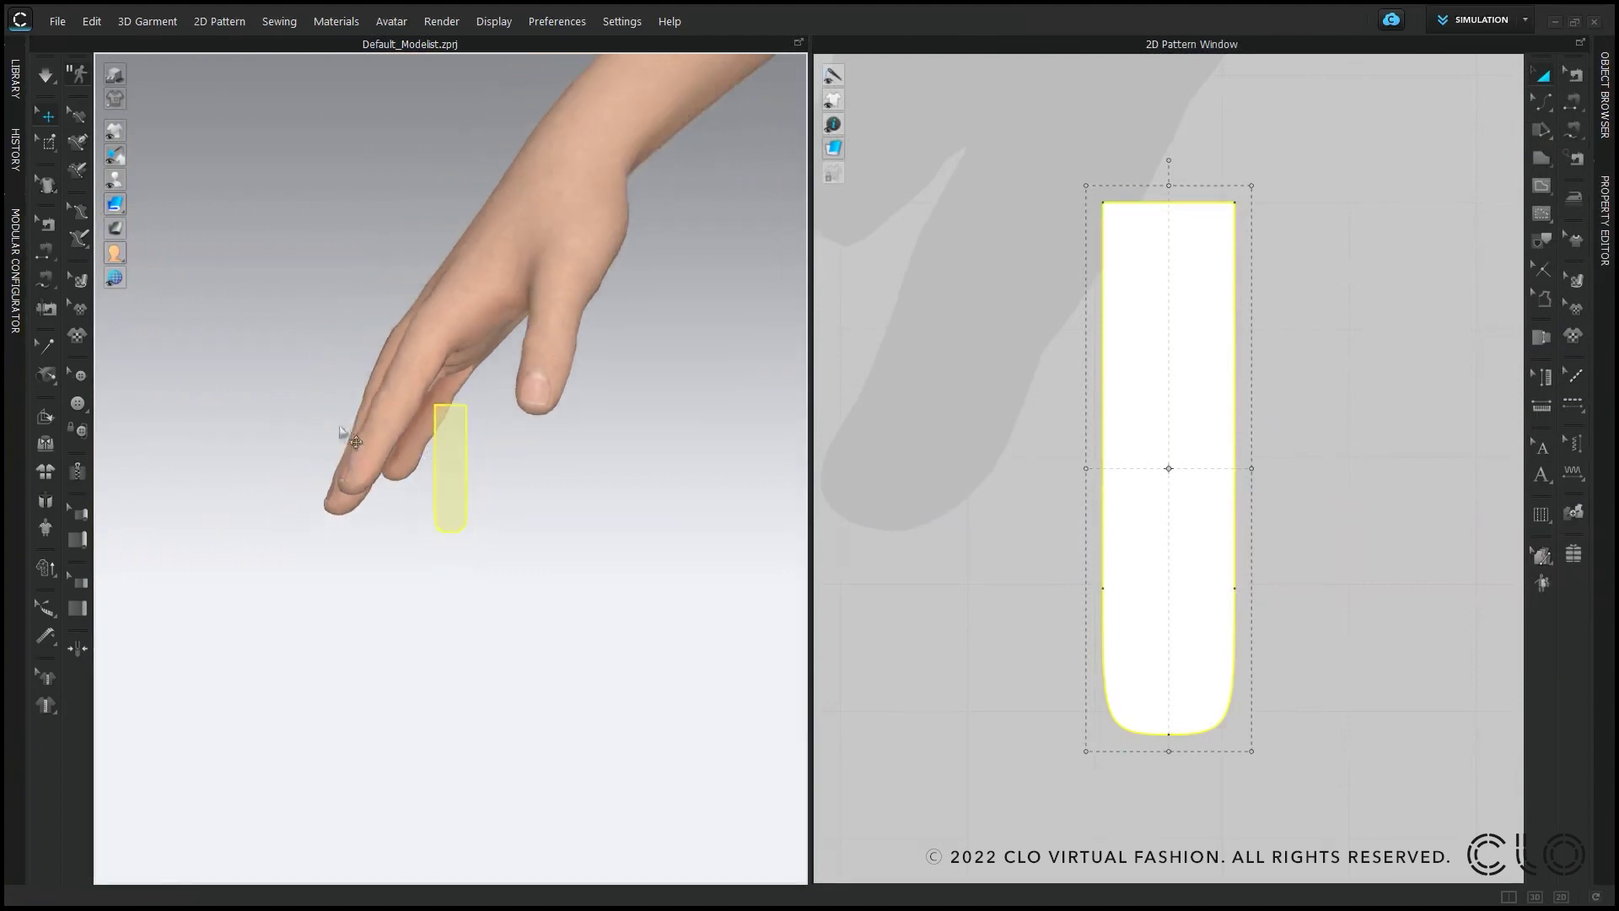
{"action": "scroll", "coordinate": [363, 464], "scroll_direction": "down", "scroll_amount": 3}
{"action": "right_click_drag", "start_coordinate": [372, 469], "coordinate": [594, 511]}
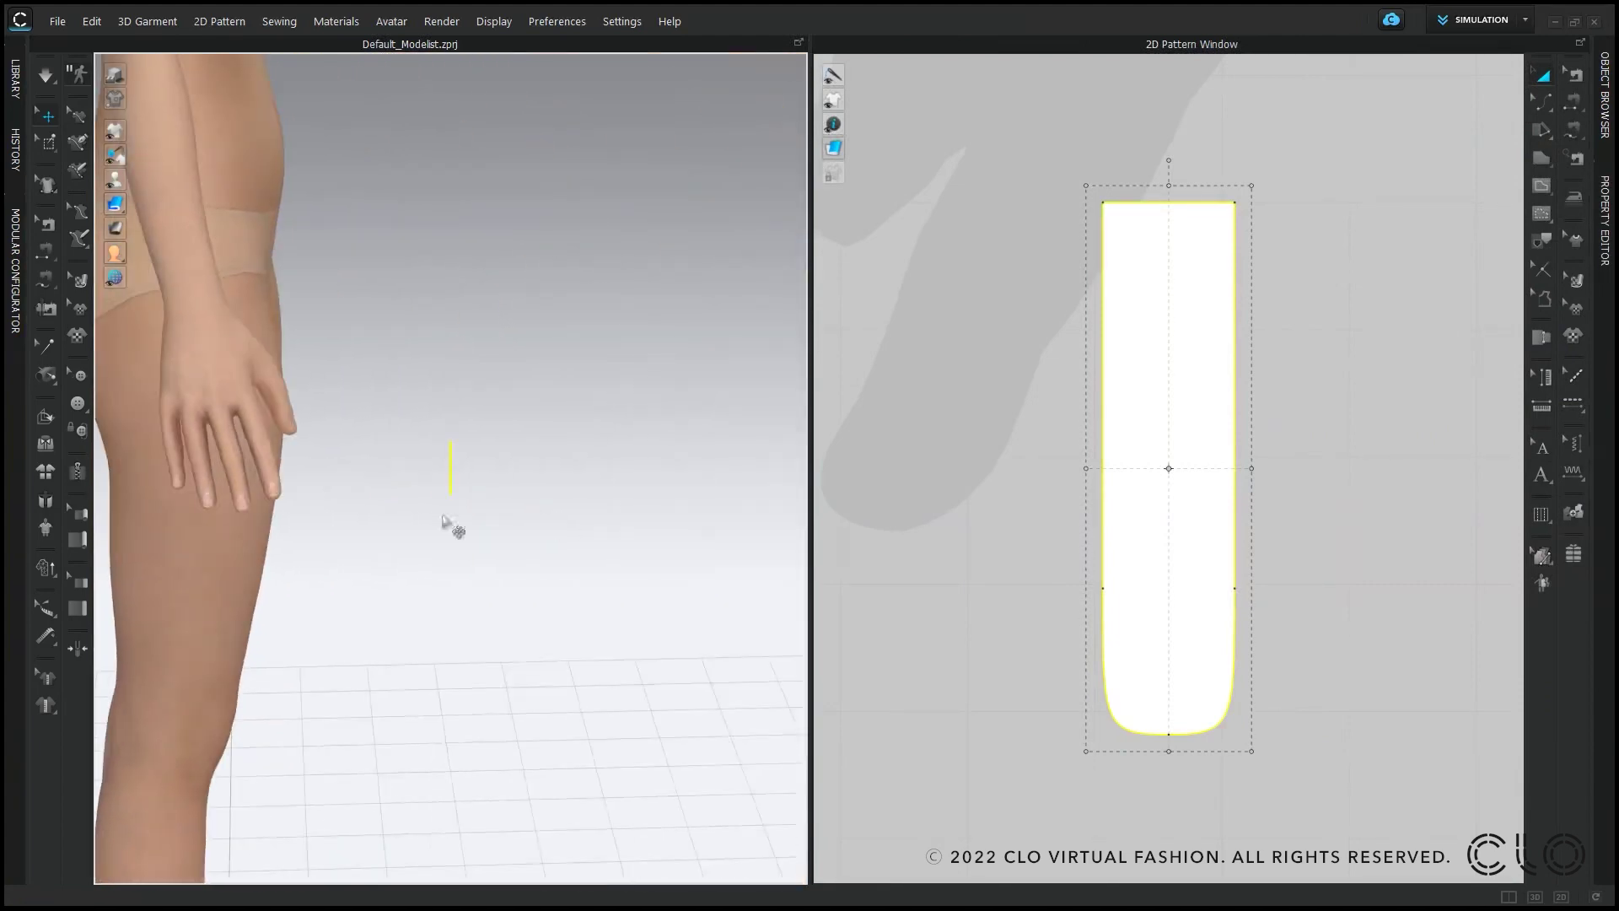
{"action": "middle_click_drag", "start_coordinate": [319, 515], "coordinate": [552, 508]}
{"action": "scroll", "coordinate": [553, 499], "scroll_direction": "up", "scroll_amount": 5}
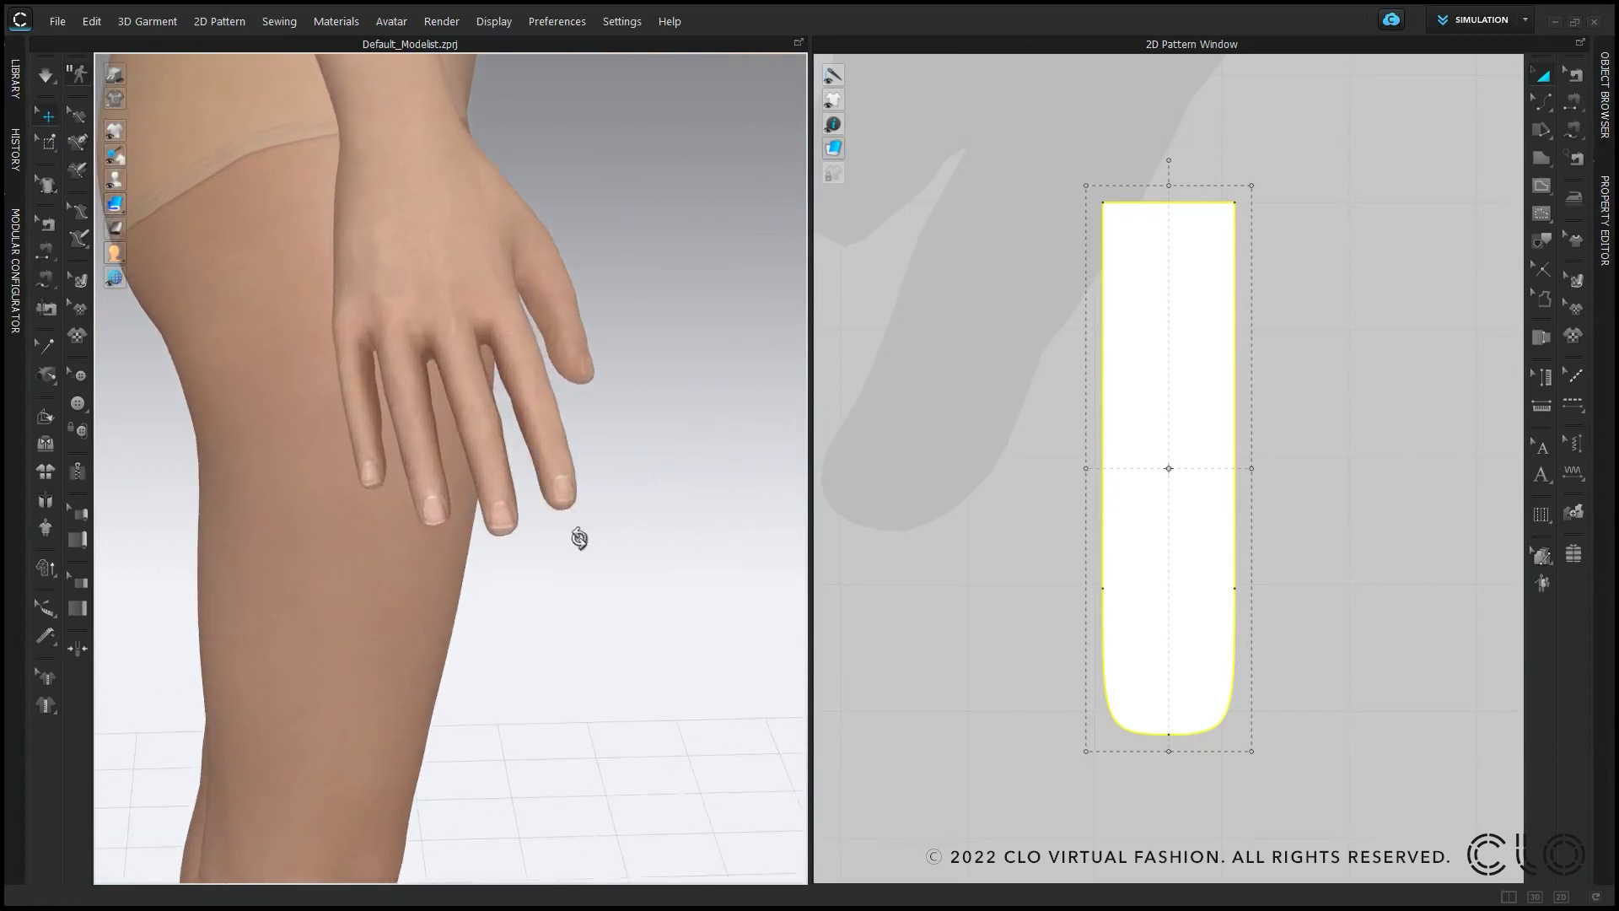
{"action": "right_click_drag", "start_coordinate": [578, 538], "coordinate": [556, 543]}
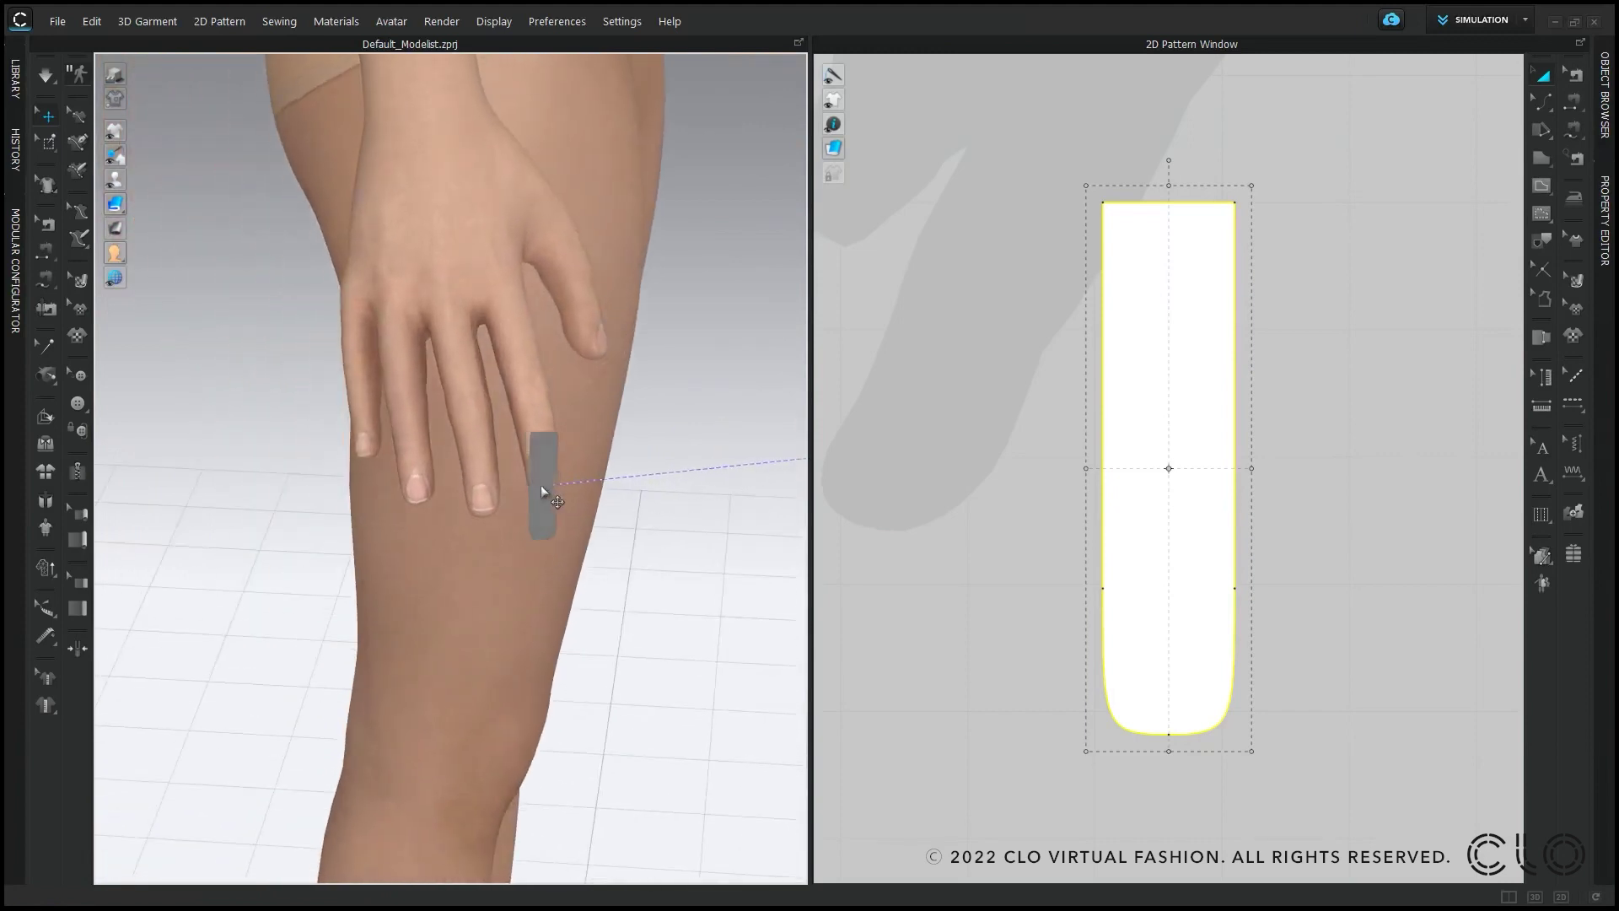
{"action": "left_click", "coordinate": [545, 483]}
{"action": "scroll", "coordinate": [553, 498], "scroll_direction": "up", "scroll_amount": 3}
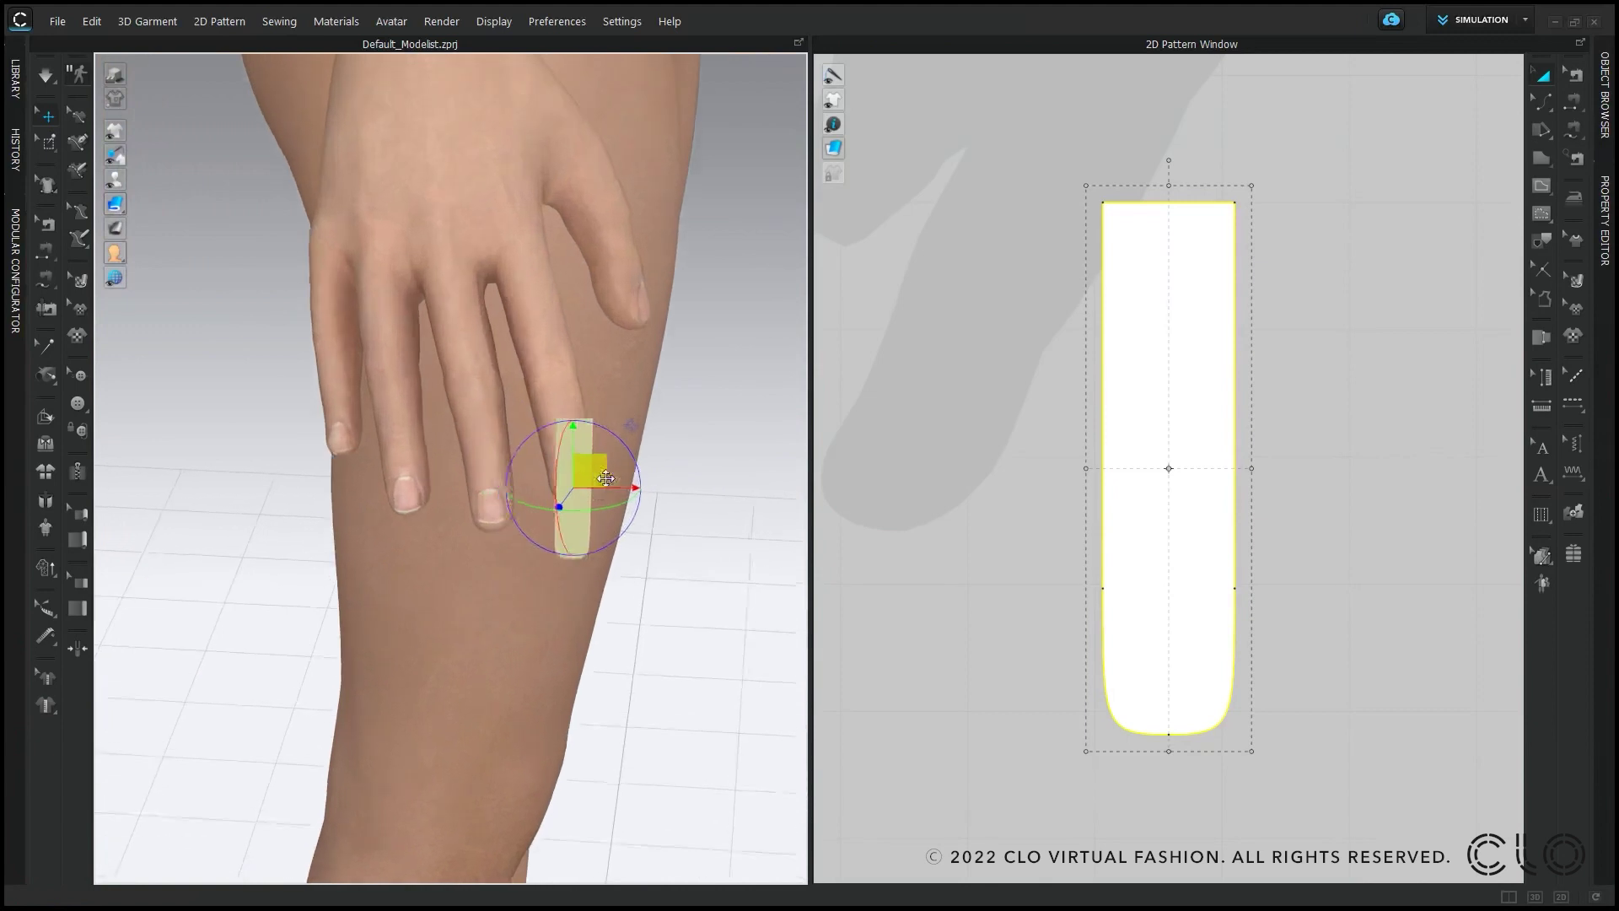
{"action": "scroll", "coordinate": [557, 503], "scroll_direction": "up", "scroll_amount": 1}
{"action": "left_click_drag", "start_coordinate": [533, 448], "coordinate": [581, 507]}
Step: Change the 3D gizmo setting and nudge the strip pattern slightly along the index fingertip
{"action": "right_click", "coordinate": [670, 516]}
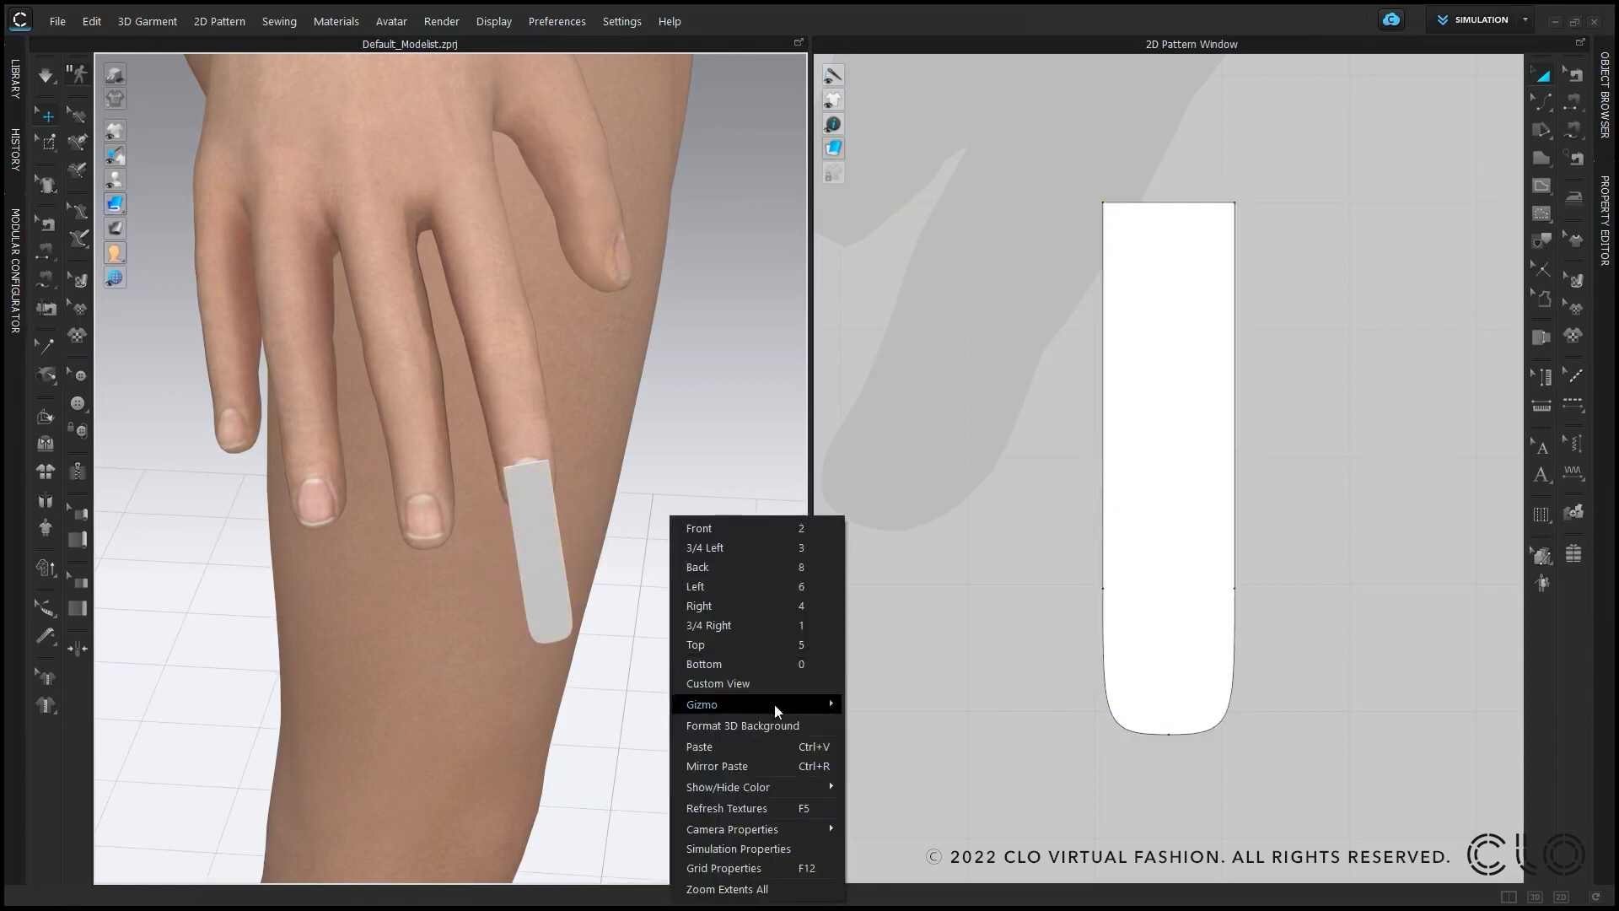
{"action": "mouse_move", "coordinate": [775, 705]}
{"action": "left_click", "coordinate": [857, 710]}
{"action": "scroll", "coordinate": [590, 590], "scroll_direction": "up", "scroll_amount": 1}
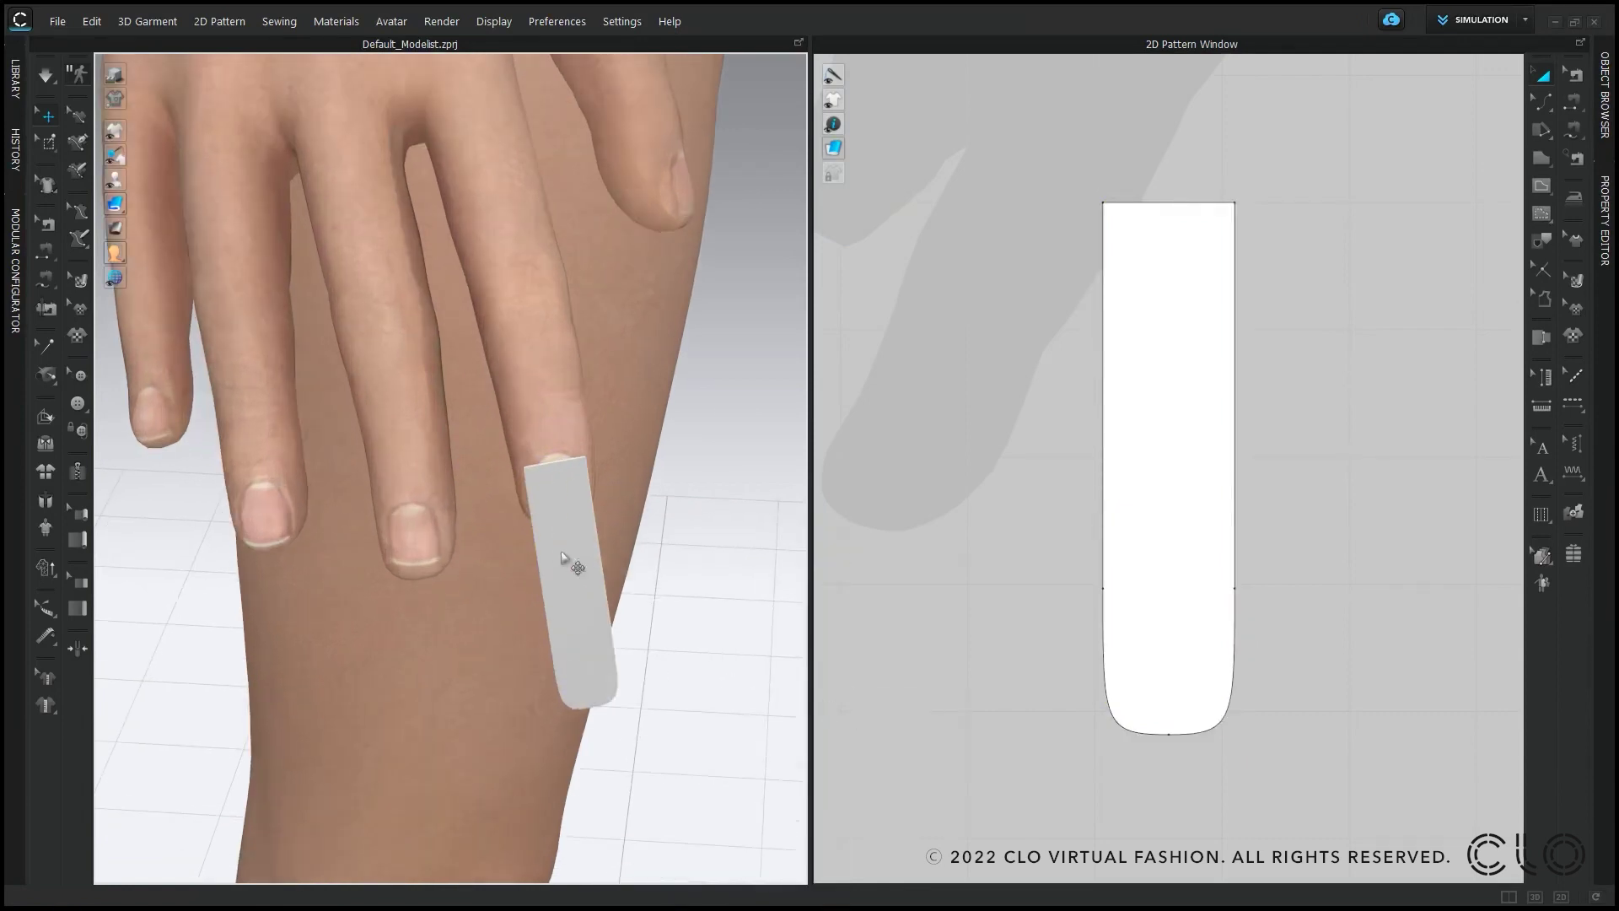
{"action": "left_click", "coordinate": [568, 528]}
{"action": "left_click_drag", "start_coordinate": [569, 528], "coordinate": [563, 521]}
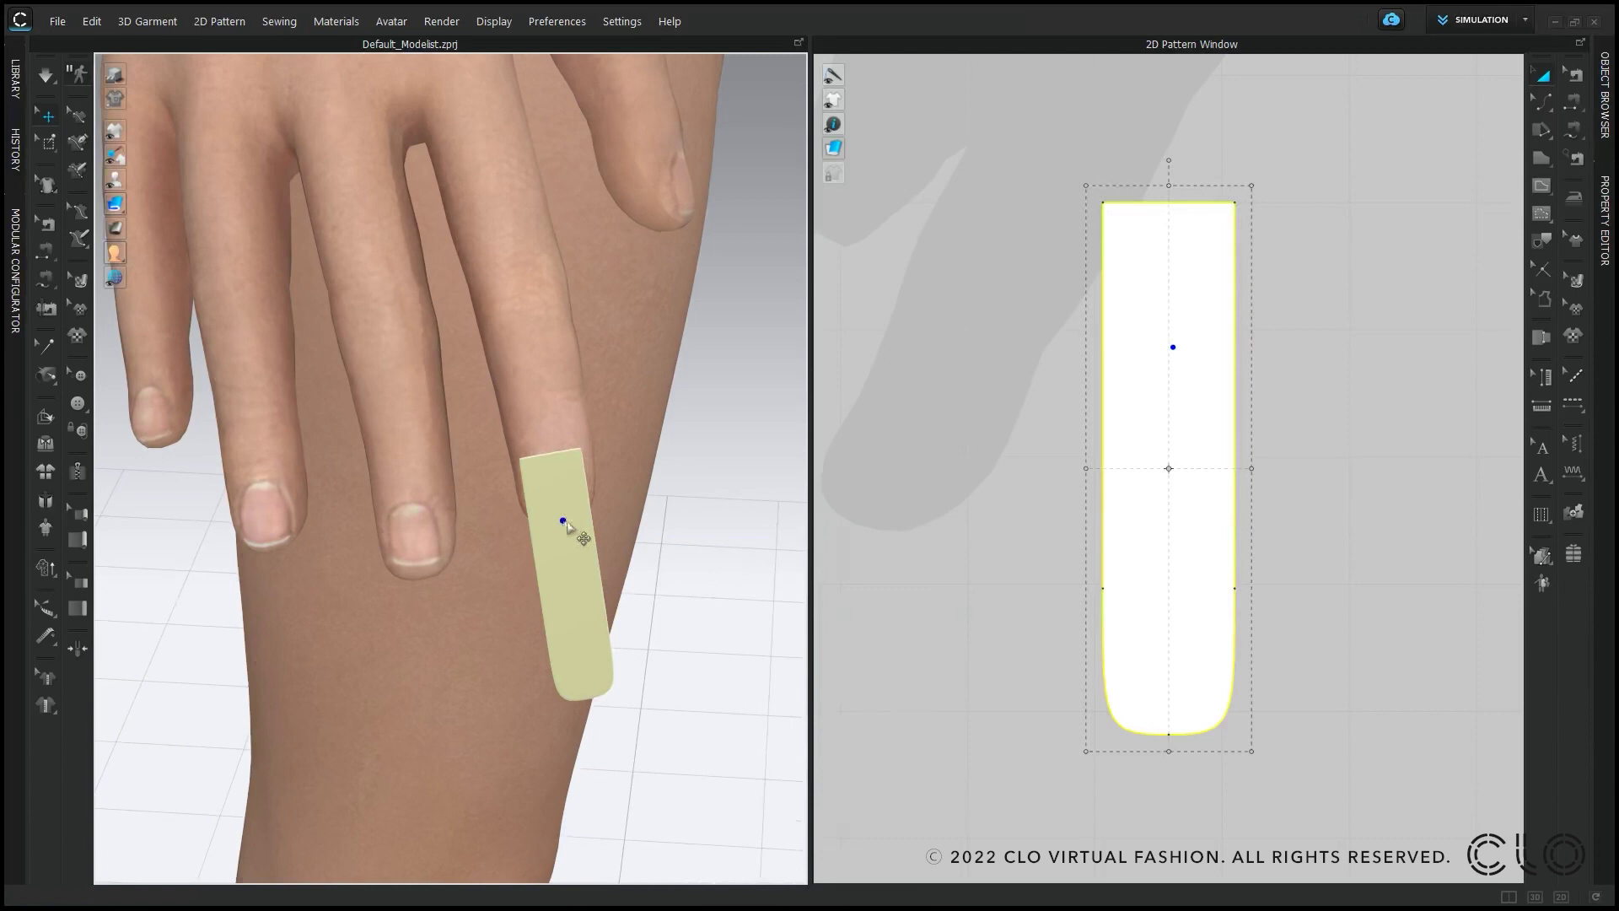
Step: Lower the opacity of FABRIC 1 so the strip pattern is semi-transparent
{"action": "left_click", "coordinate": [1604, 94]}
{"action": "left_click", "coordinate": [1487, 138]}
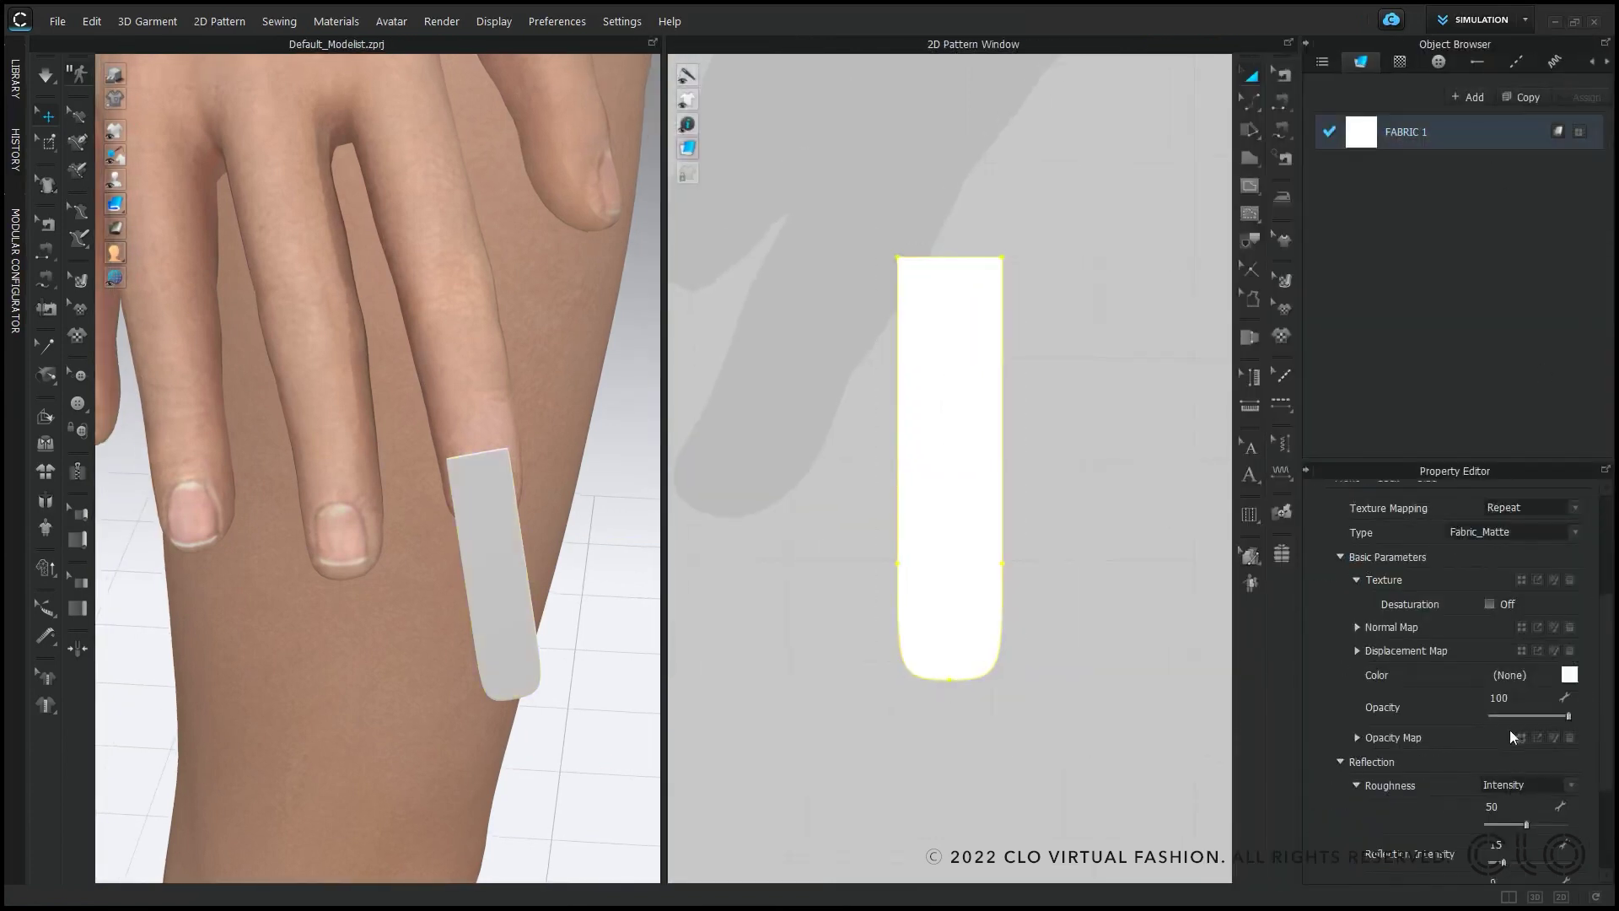
{"action": "scroll", "coordinate": [1518, 725], "scroll_direction": "down", "scroll_amount": 2}
{"action": "scroll", "coordinate": [1551, 683], "scroll_direction": "up", "scroll_amount": 1}
{"action": "left_click_drag", "start_coordinate": [1568, 666], "coordinate": [1519, 666]}
{"action": "left_click", "coordinate": [1308, 42]}
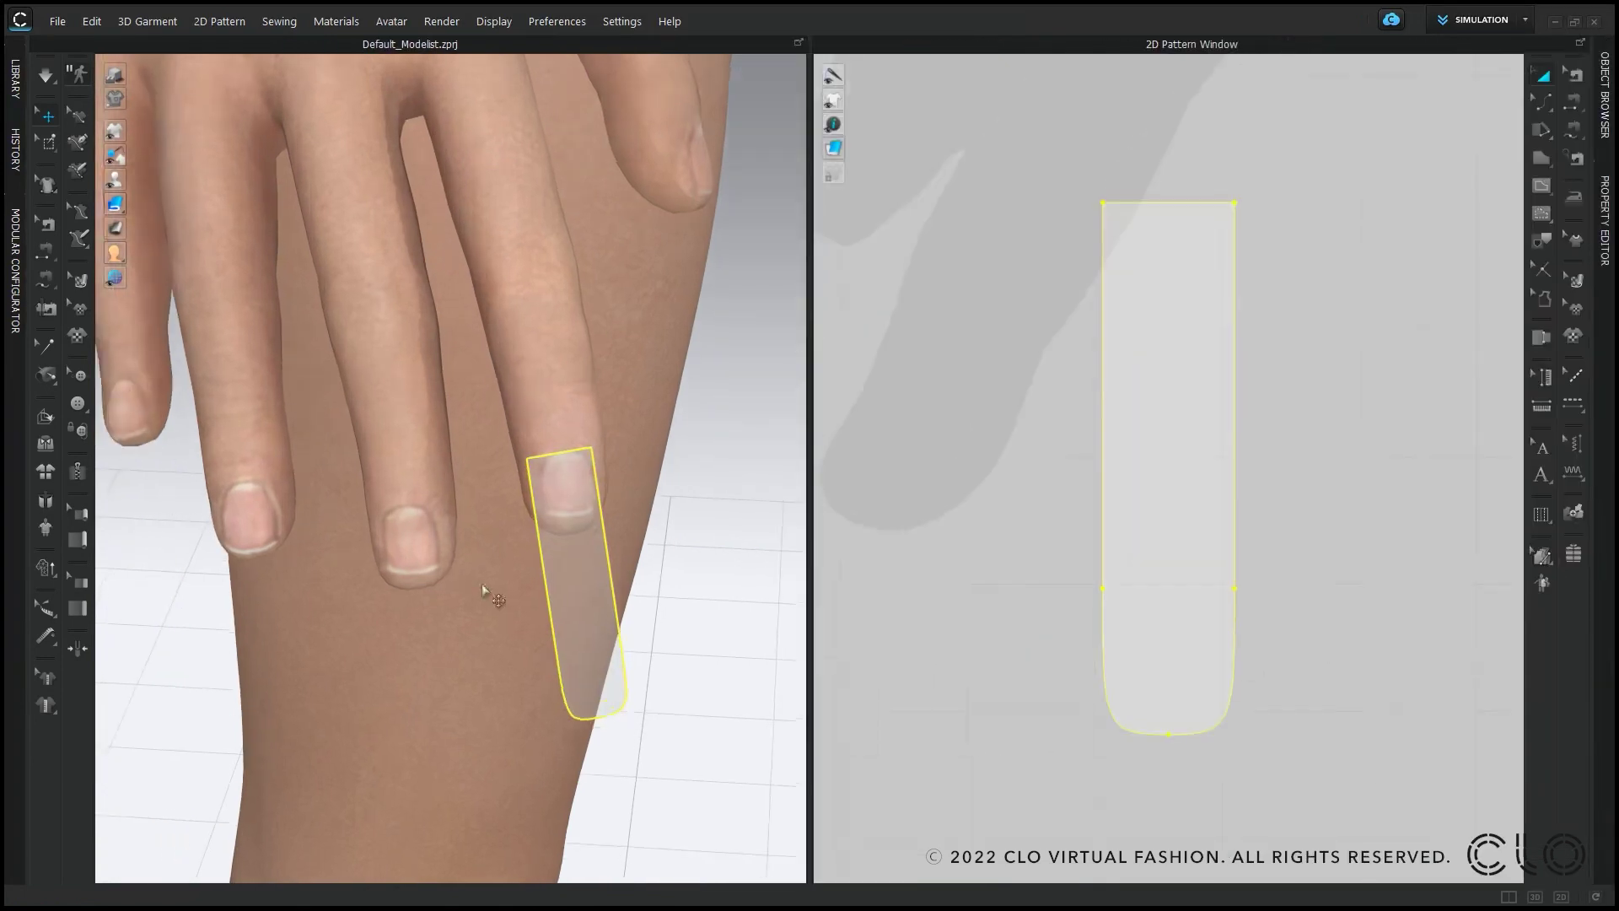
Step: Reposition the transparent strip in 3D so its upper end is centred over the index fingernail
{"action": "left_click", "coordinate": [540, 540]}
{"action": "left_click_drag", "start_coordinate": [522, 518], "coordinate": [561, 521]}
{"action": "left_click", "coordinate": [1037, 551]}
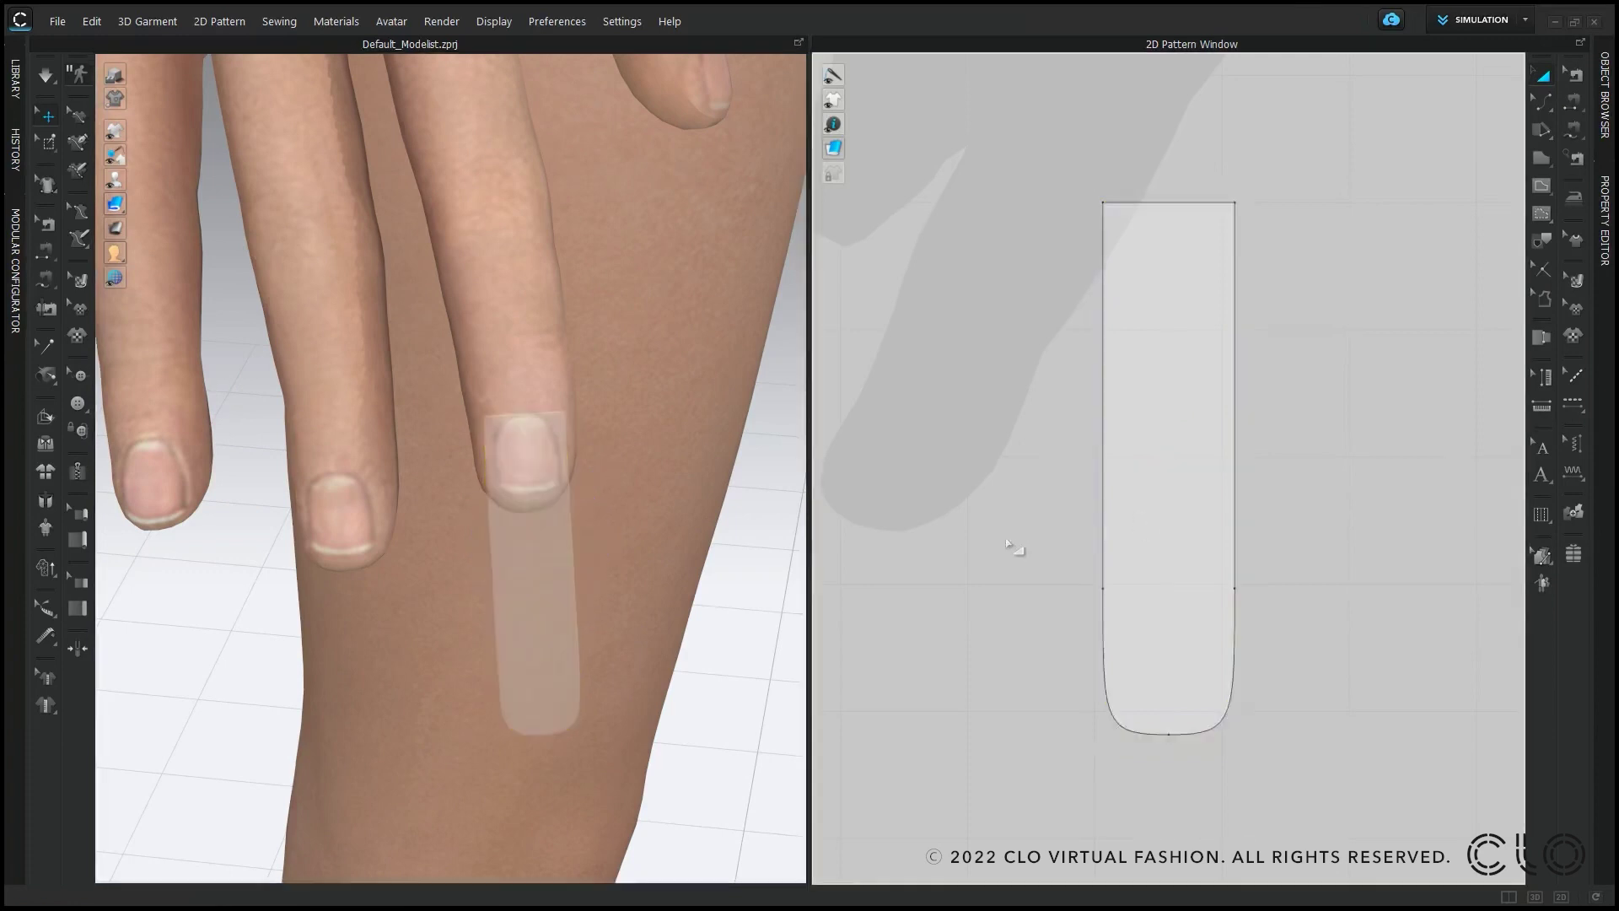
Step: Narrow the strip pattern symmetrically to the nail's width and shorten it by moving its rounded end up
{"action": "left_click", "coordinate": [1168, 470]}
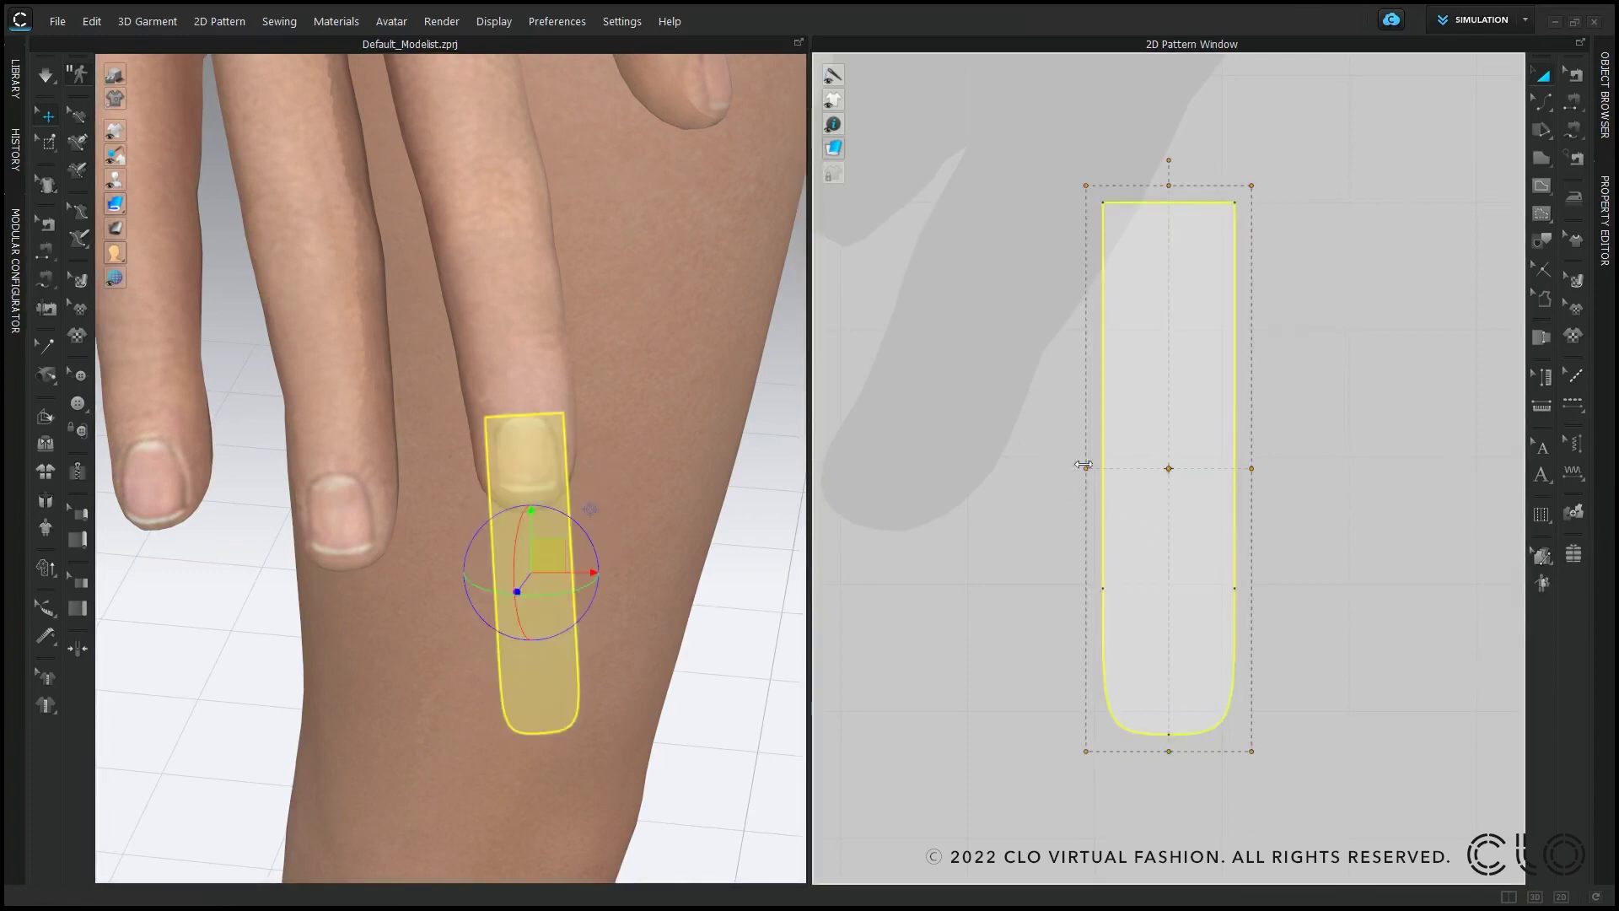
{"action": "left_click_drag", "start_coordinate": [1088, 467], "coordinate": [1114, 463]}
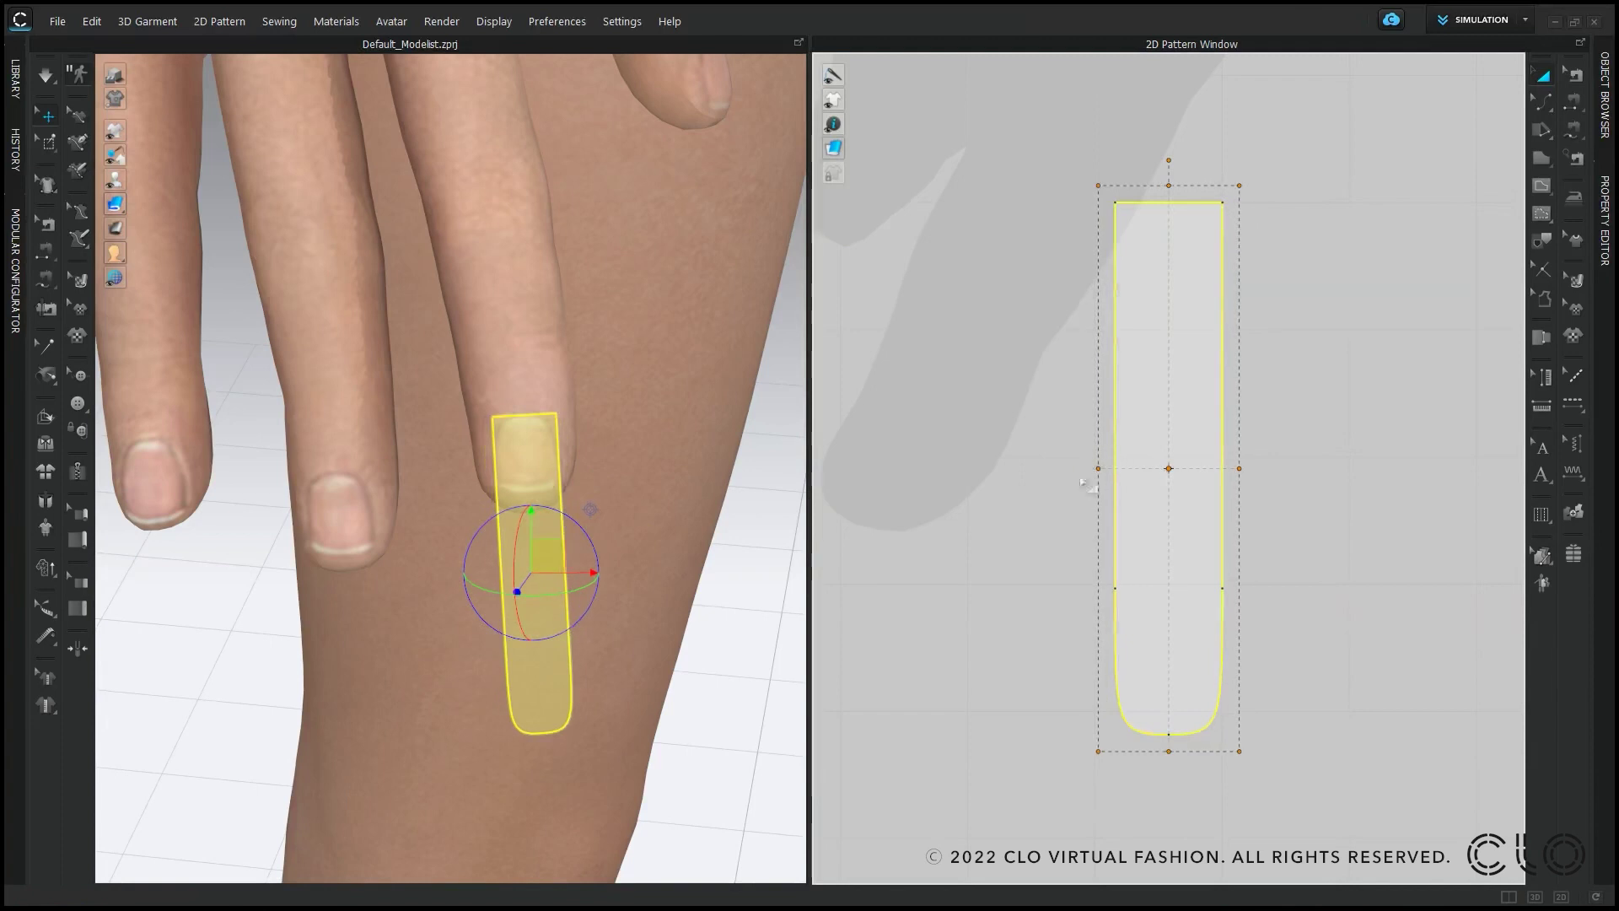
{"action": "left_click", "coordinate": [1388, 560]}
{"action": "left_click", "coordinate": [1197, 692]}
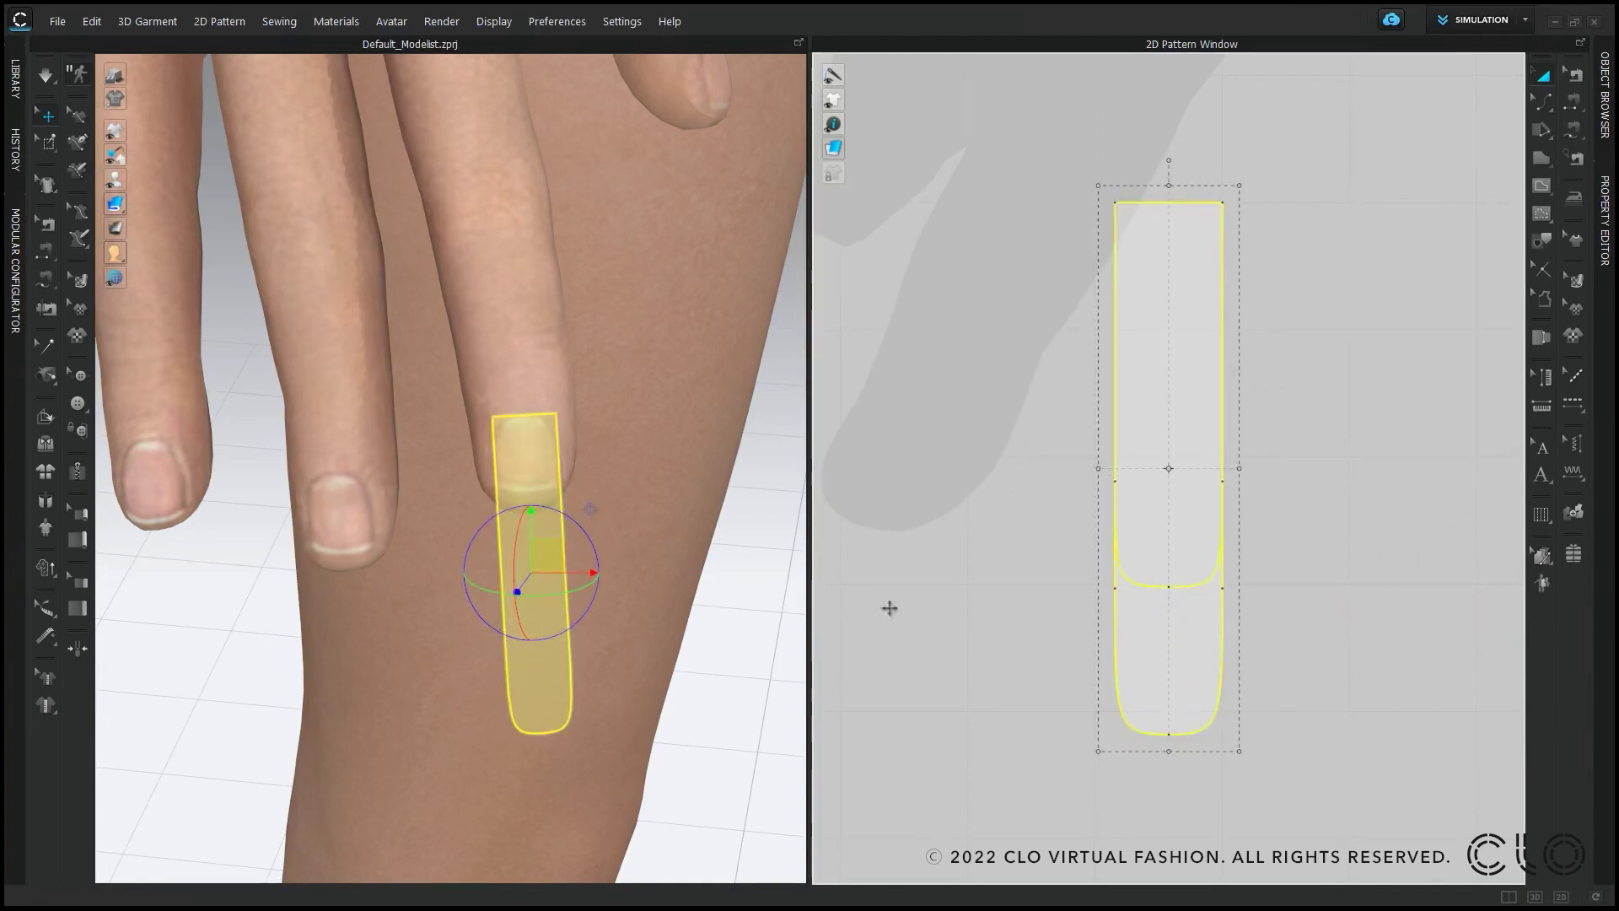
{"action": "left_click", "coordinate": [1025, 730]}
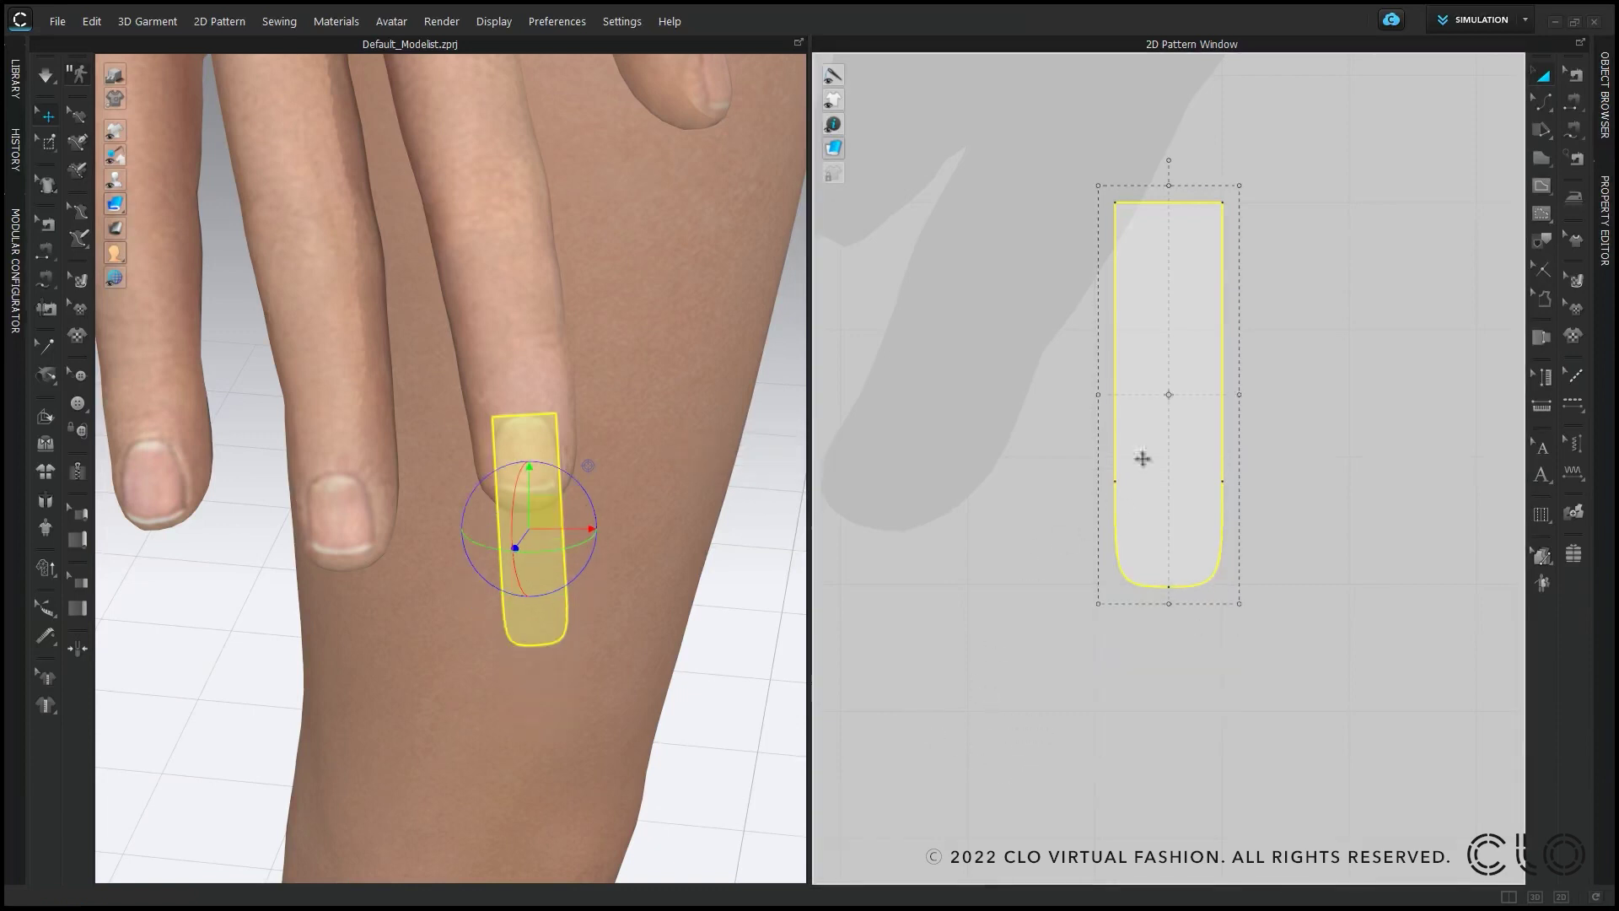
Step: Bend the strip pattern's straight top edge outward into a shallow arc about 9 mm long
{"action": "left_click", "coordinate": [1542, 107]}
{"action": "left_click", "coordinate": [1400, 167]}
{"action": "left_click_drag", "start_coordinate": [1169, 204], "coordinate": [1171, 189]}
{"action": "right_click_drag", "start_coordinate": [639, 566], "coordinate": [592, 566]}
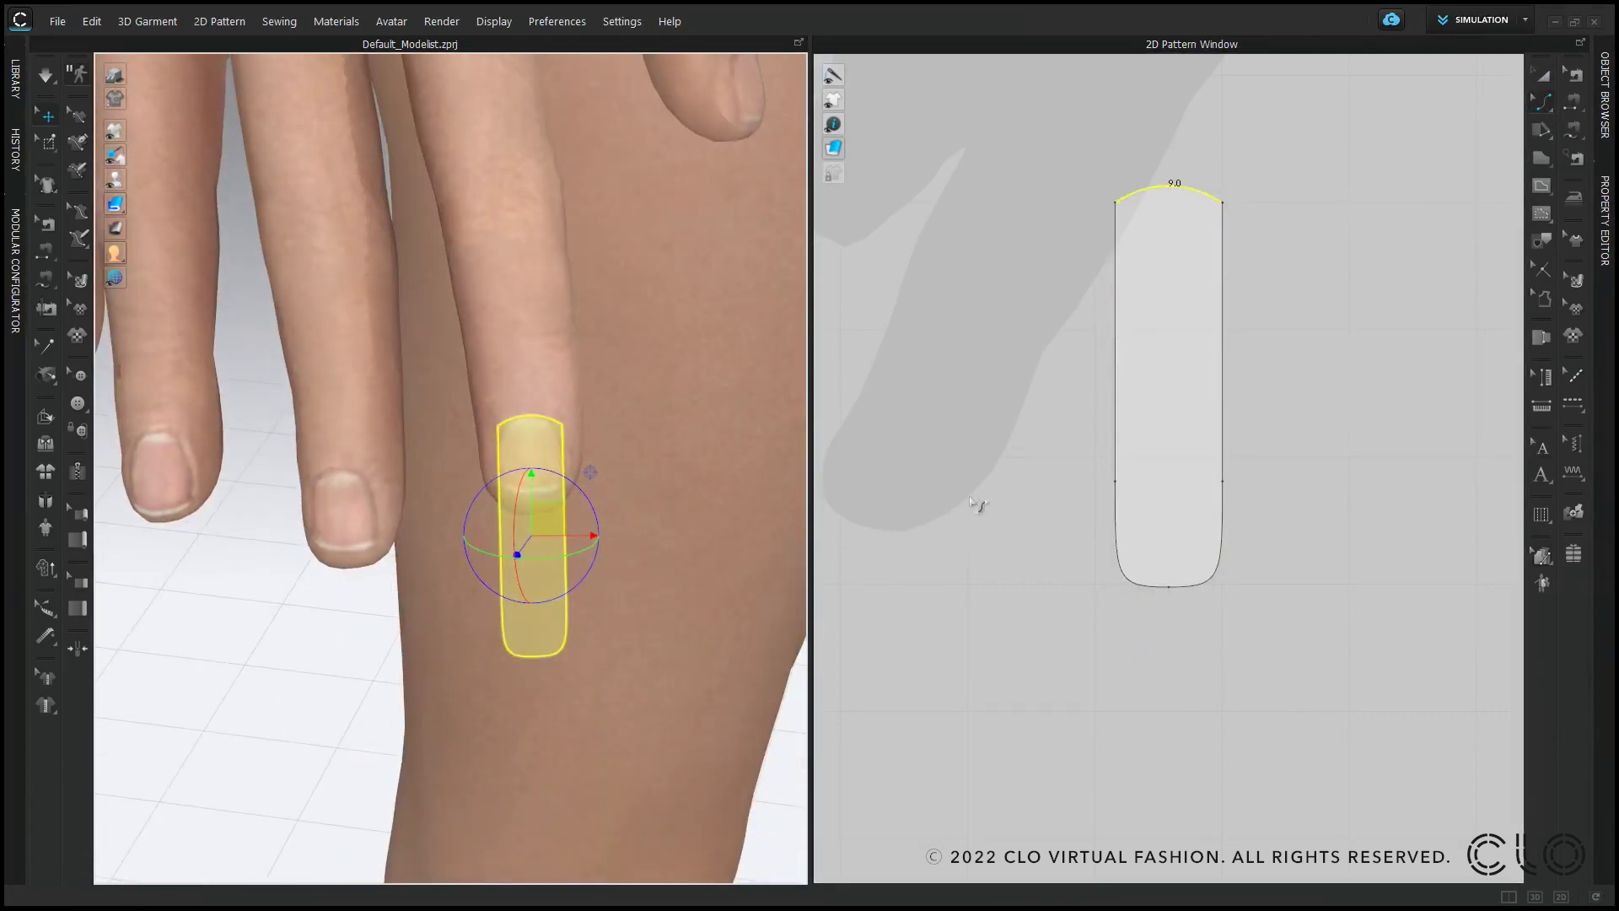
{"action": "left_click", "coordinate": [978, 509]}
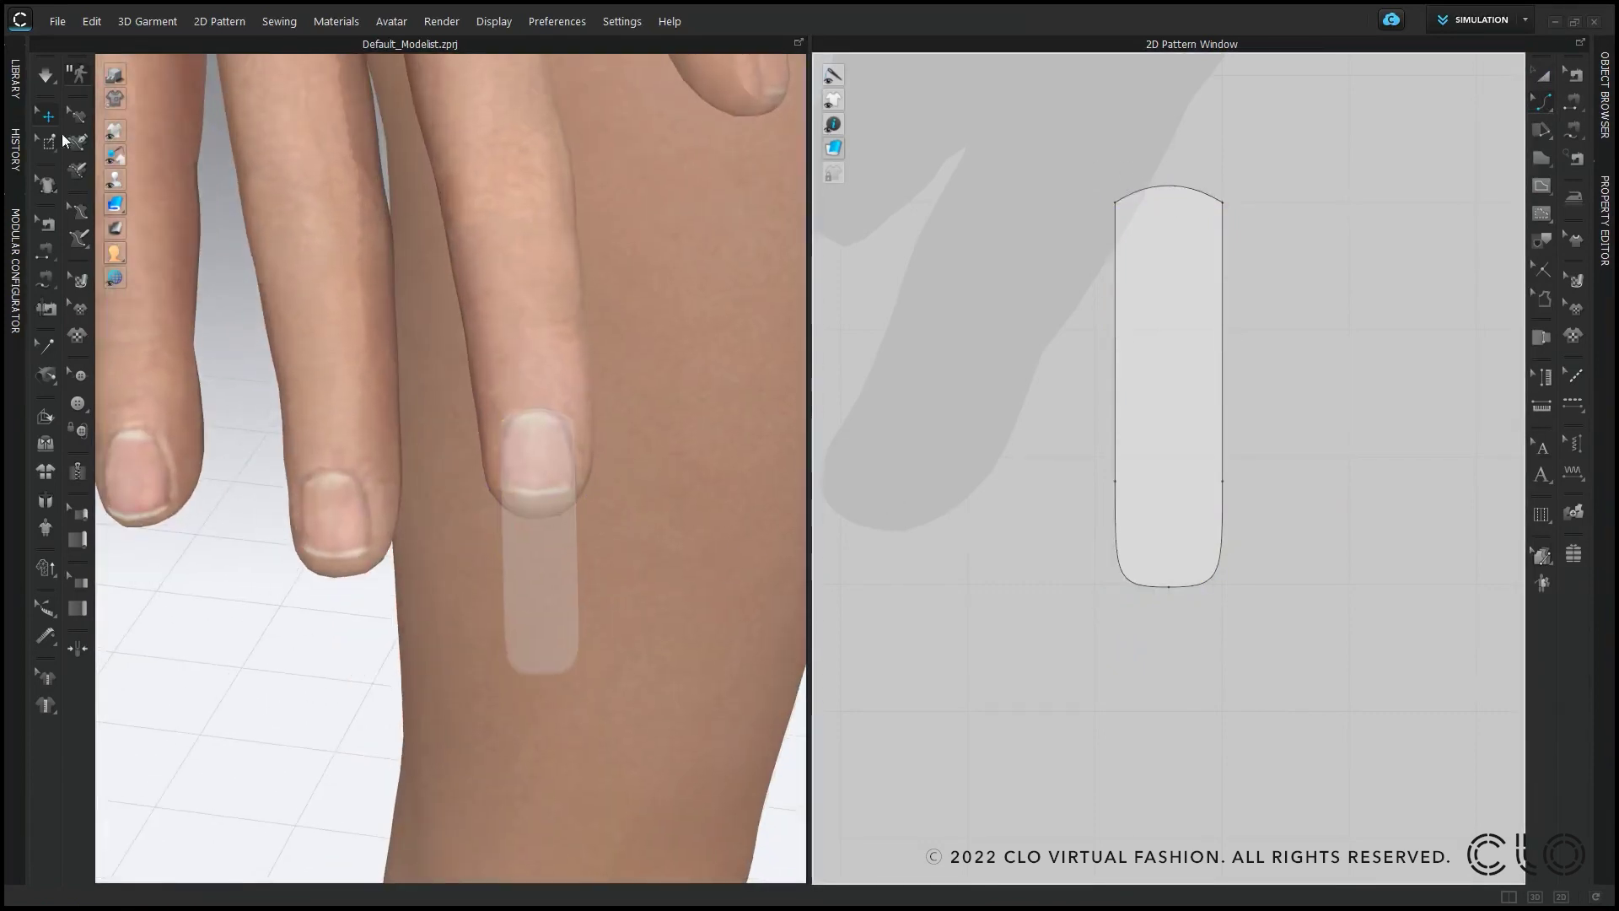
Step: Pin the nail pattern along both of its long side edges with Pin (Box)
{"action": "left_click", "coordinate": [54, 140]}
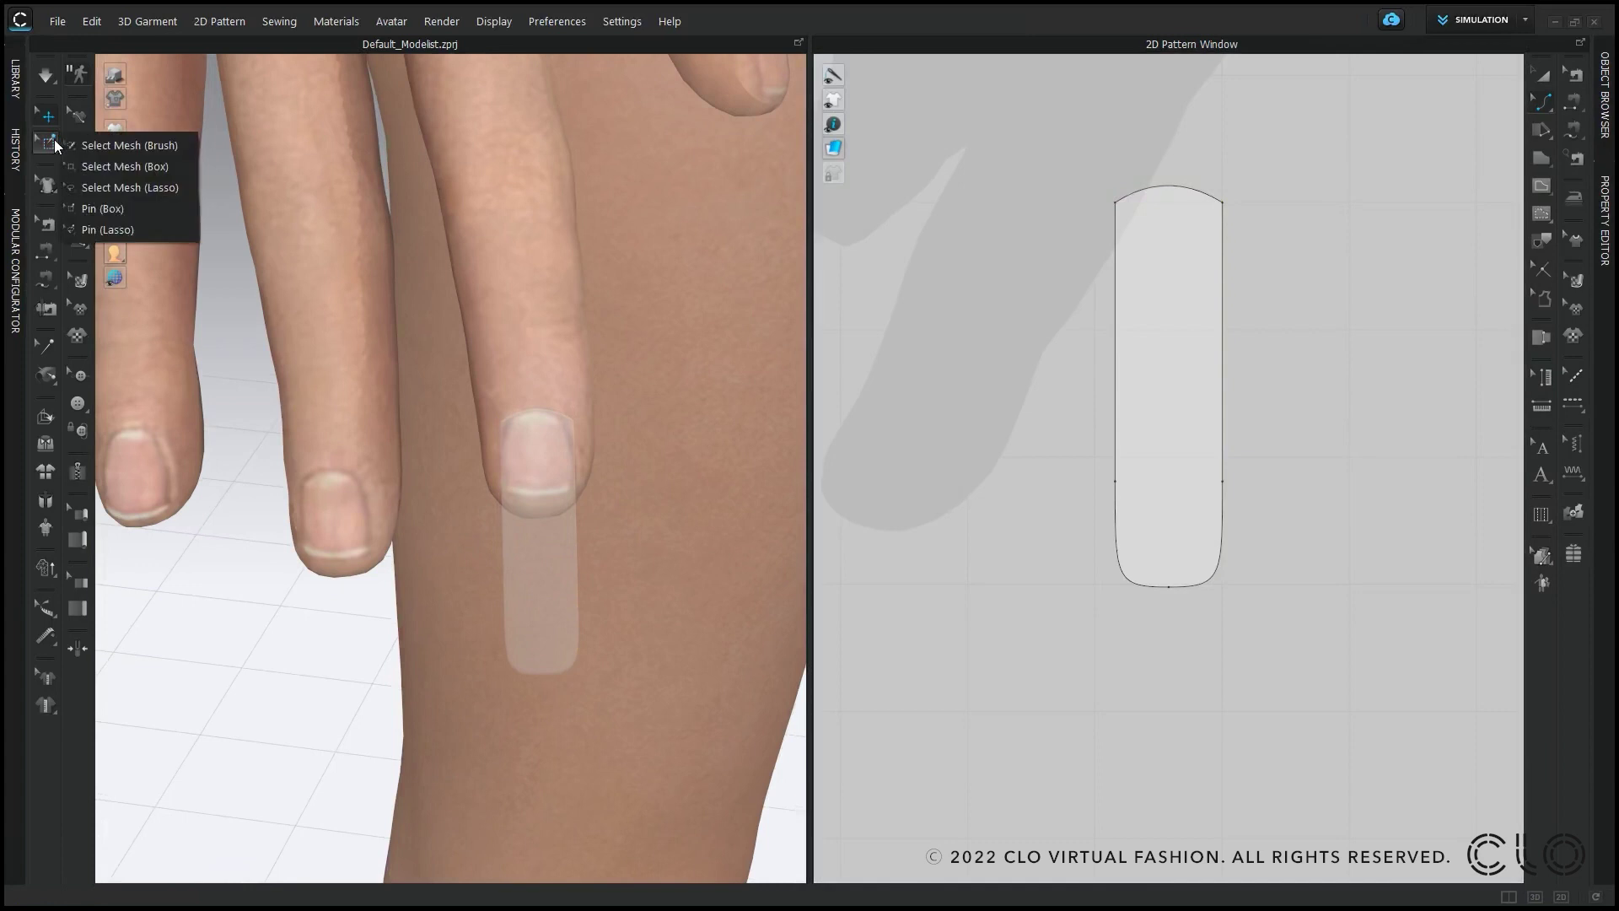
{"action": "left_click", "coordinate": [114, 208]}
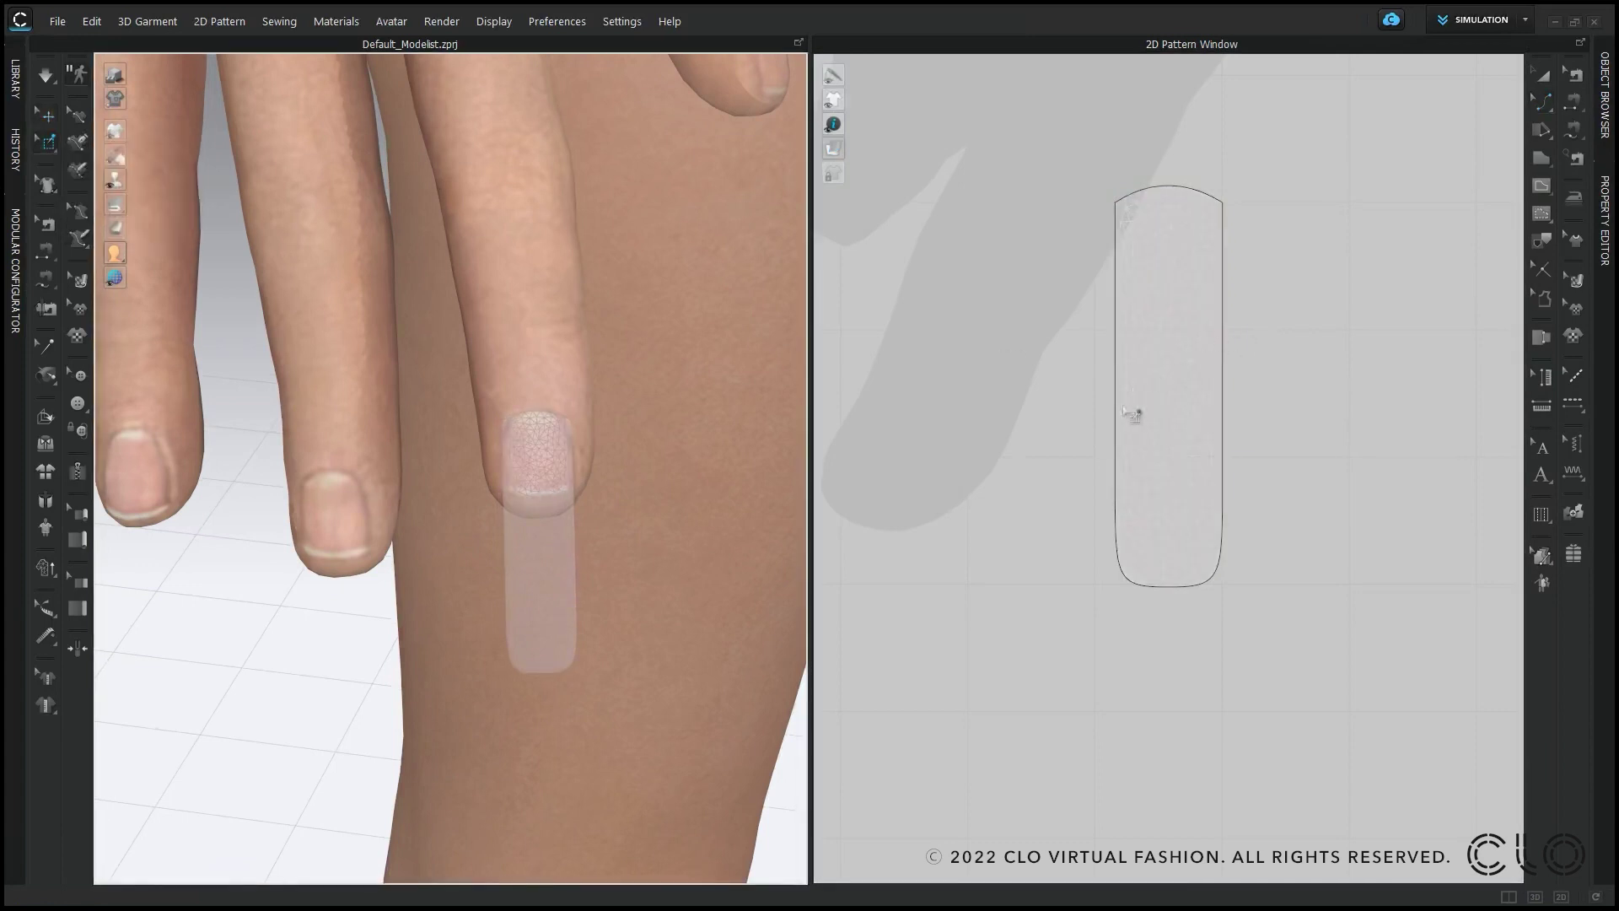
{"action": "scroll", "coordinate": [1133, 413], "scroll_direction": "up", "scroll_amount": 4}
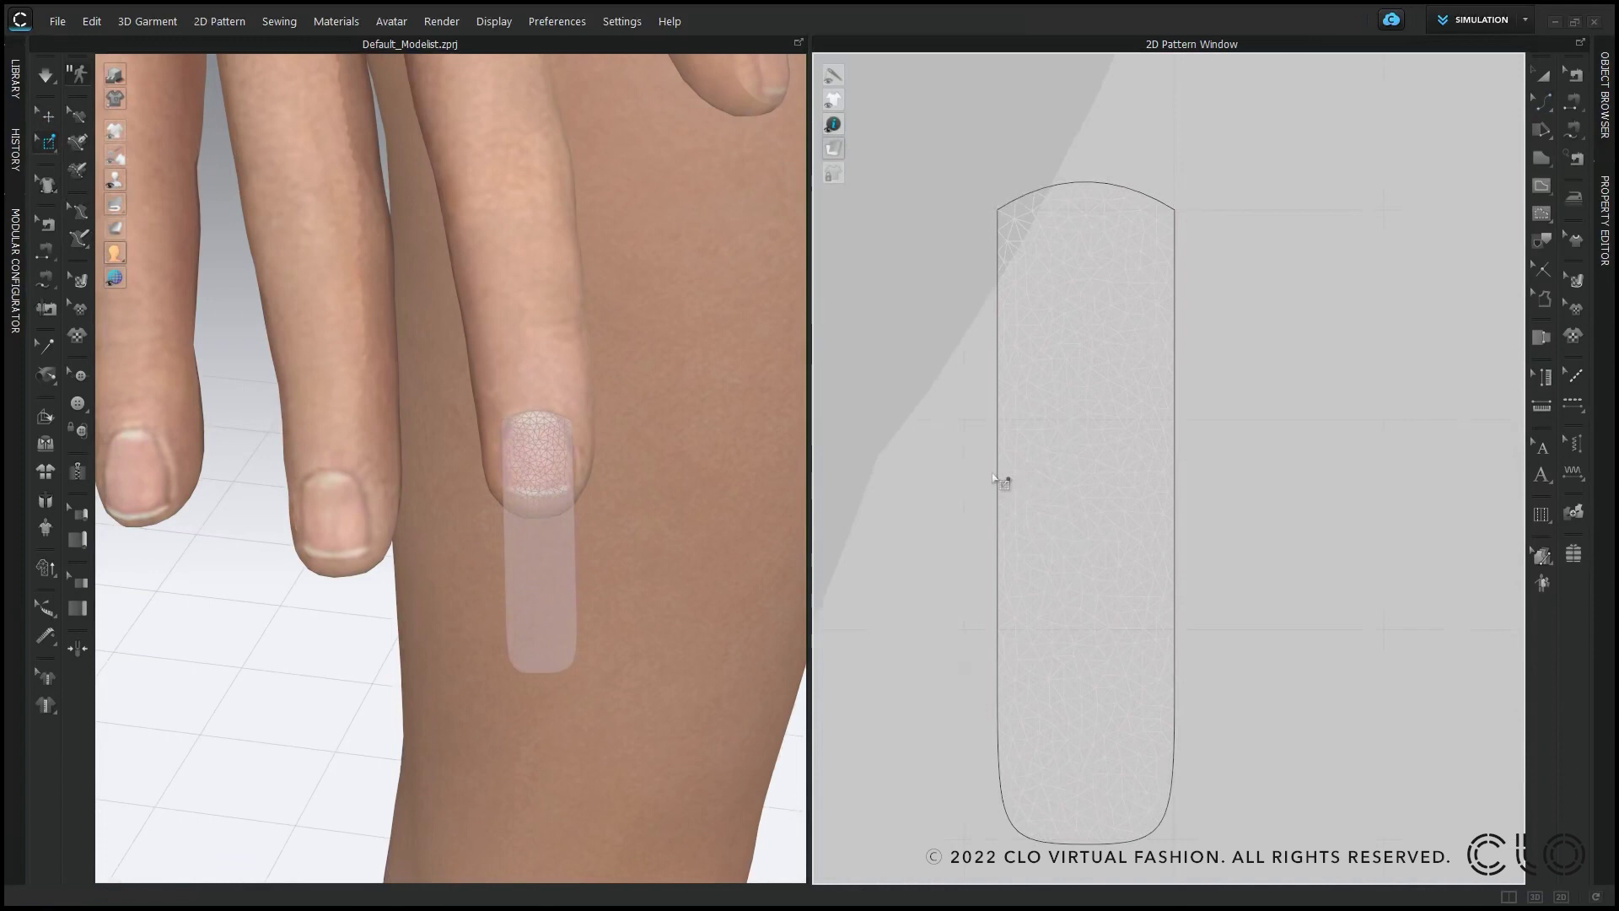
{"action": "left_click", "coordinate": [998, 482]}
{"action": "scroll", "coordinate": [1001, 485], "scroll_direction": "up", "scroll_amount": 2}
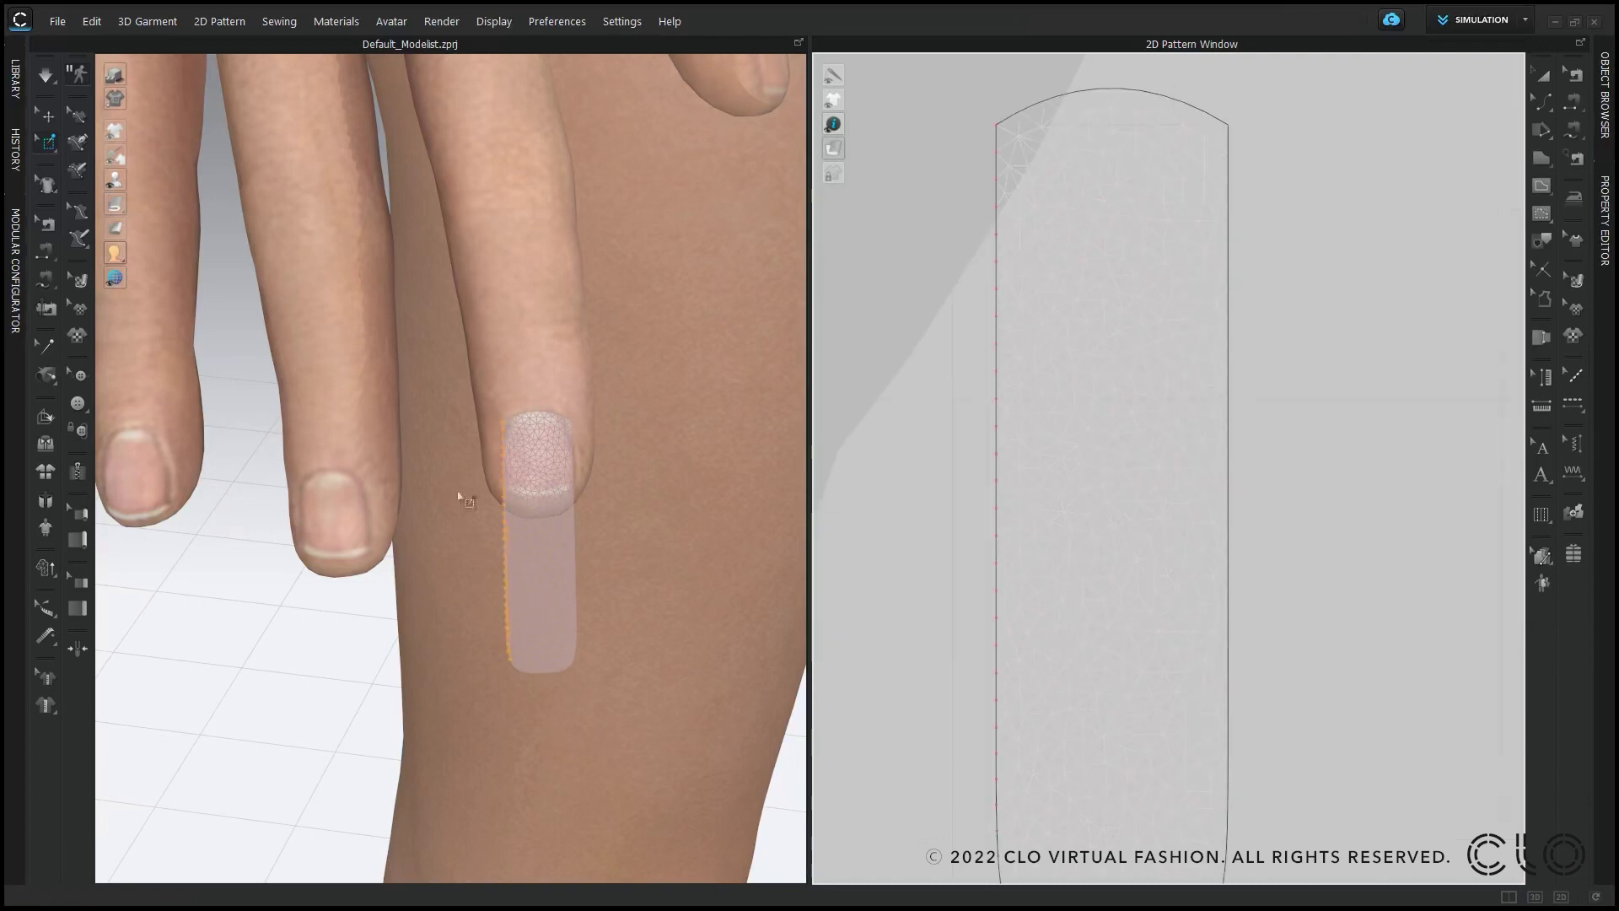
{"action": "left_click", "coordinate": [1229, 428]}
{"action": "scroll", "coordinate": [624, 510], "scroll_direction": "down", "scroll_amount": 2}
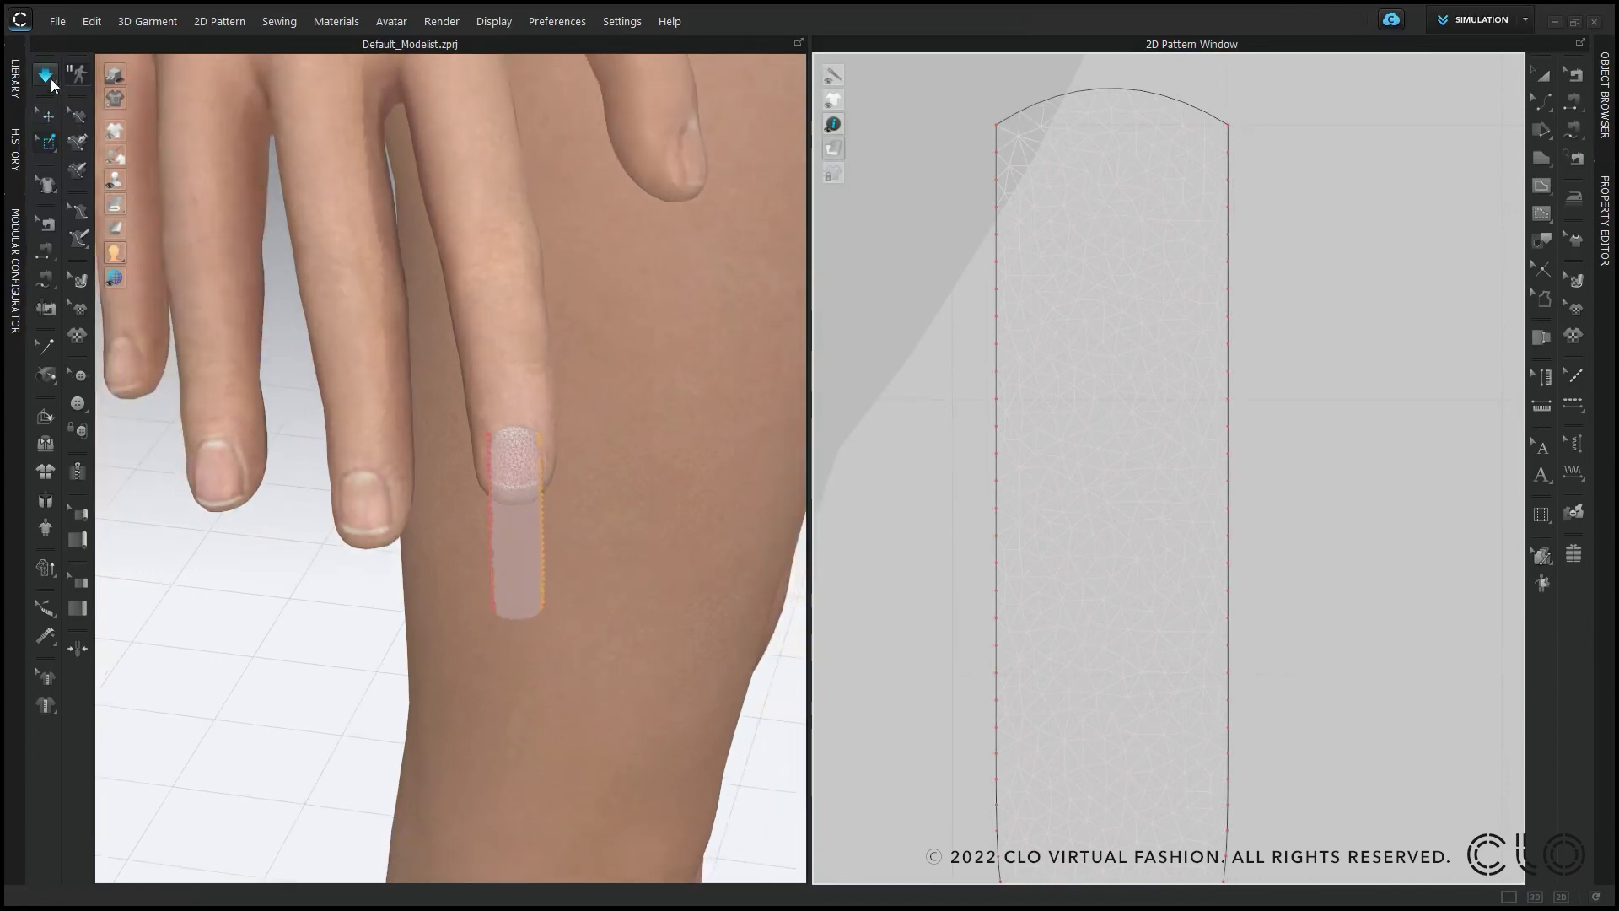
Step: Set the nail pattern's additional collision thickness to 0 mm and run the simulation briefly
{"action": "left_click", "coordinate": [534, 488]}
{"action": "right_click_drag", "start_coordinate": [437, 532], "coordinate": [604, 519]}
{"action": "key", "text": "w"}
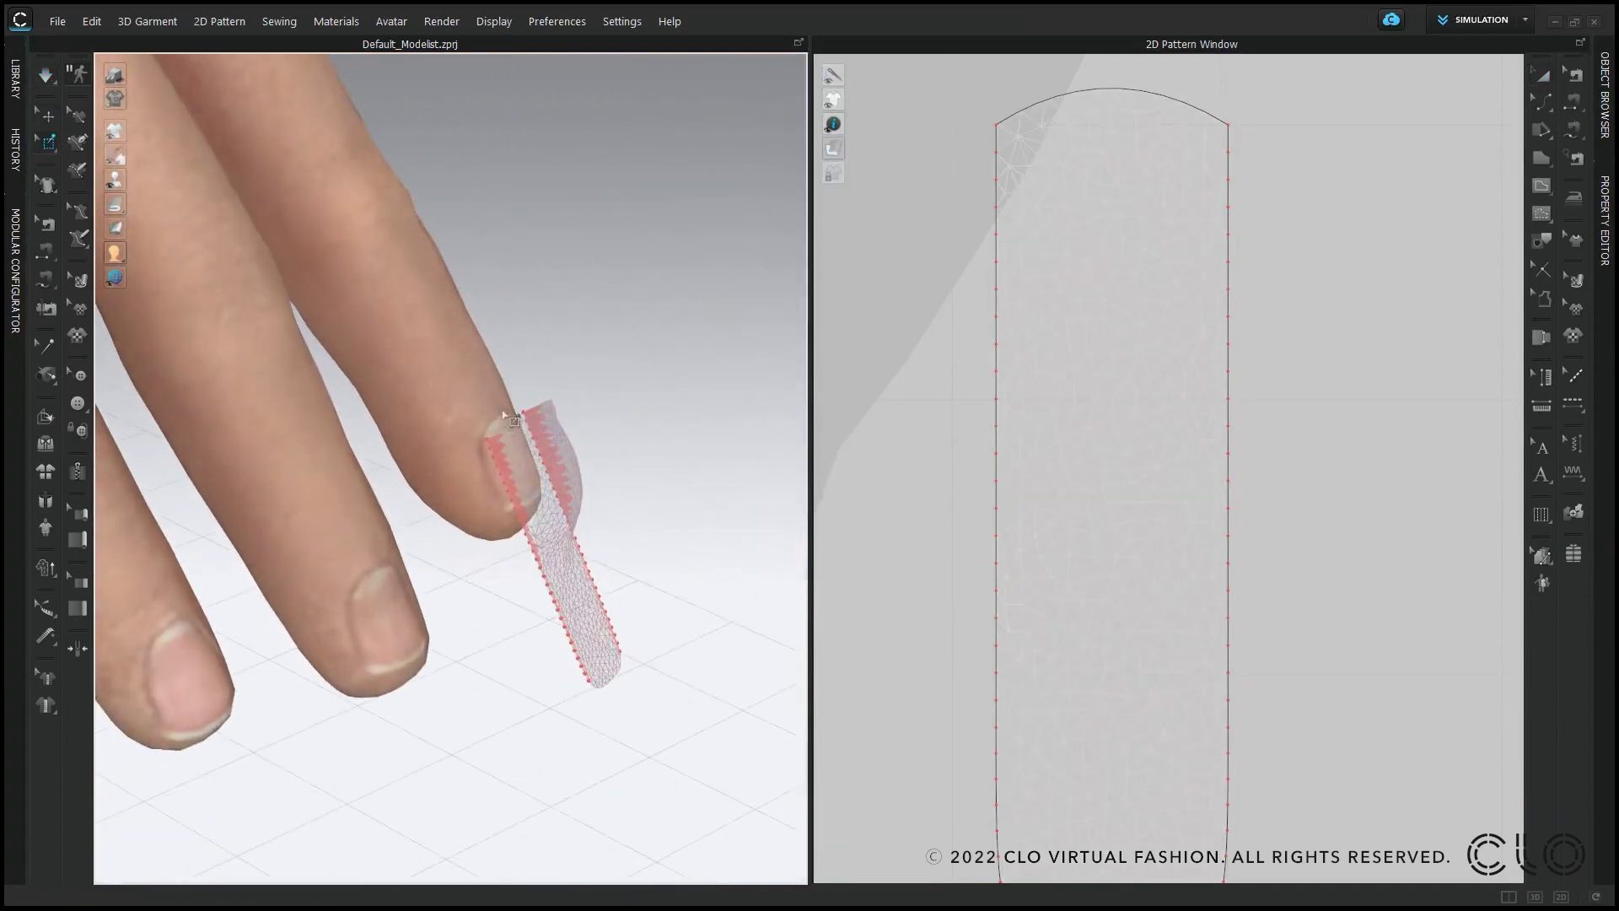
{"action": "key", "text": "q"}
{"action": "left_click", "coordinate": [1181, 467]}
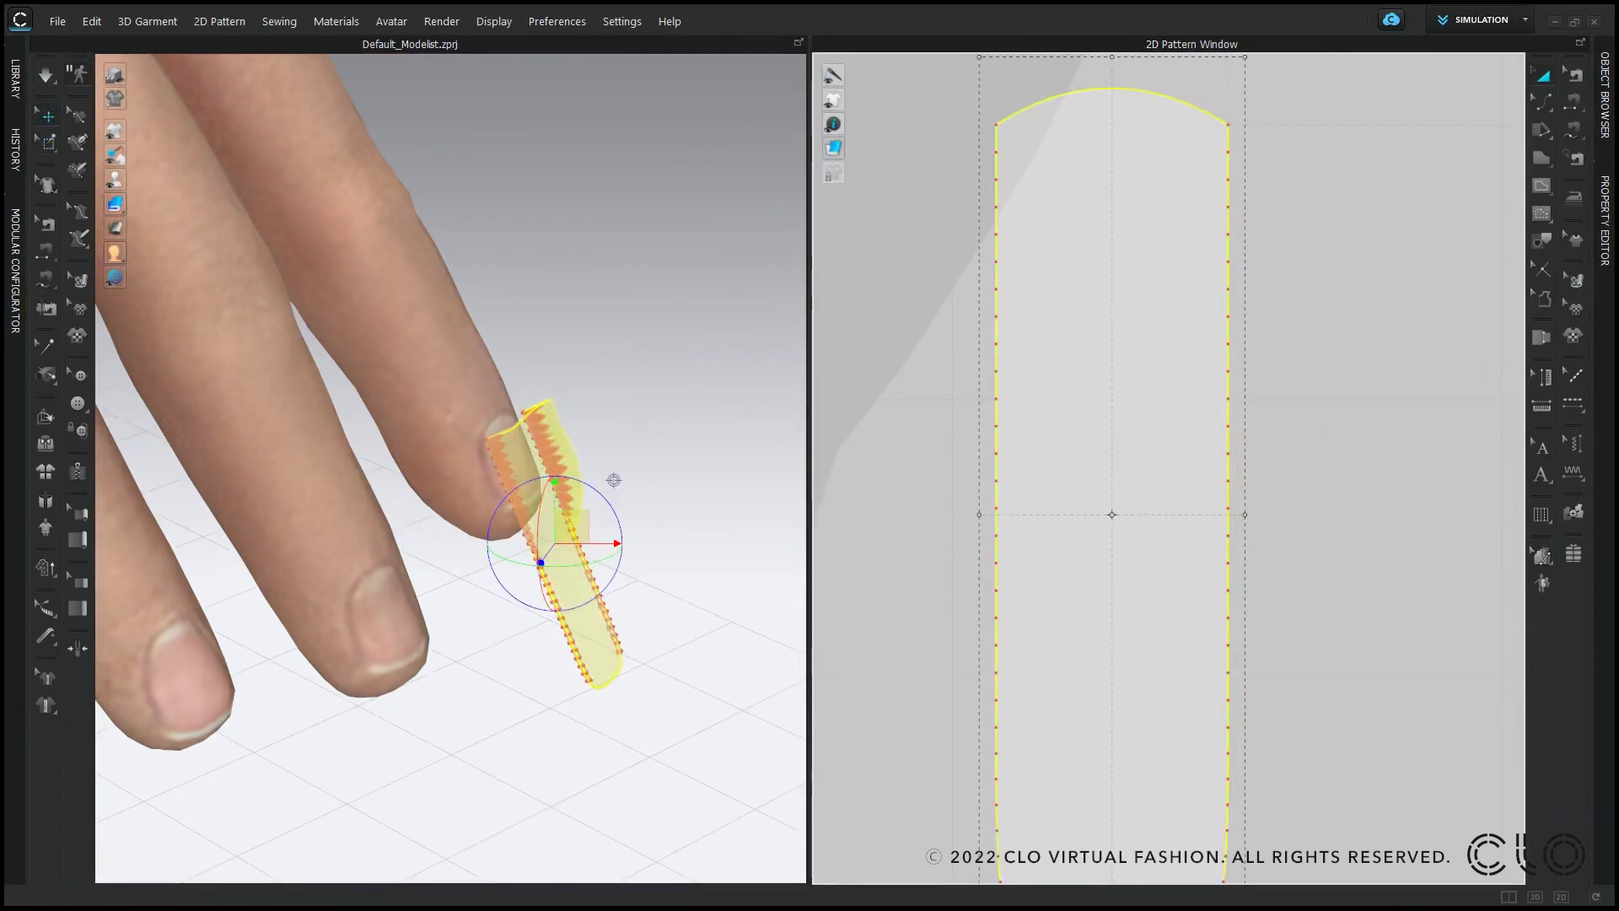
{"action": "left_click", "coordinate": [1606, 239]}
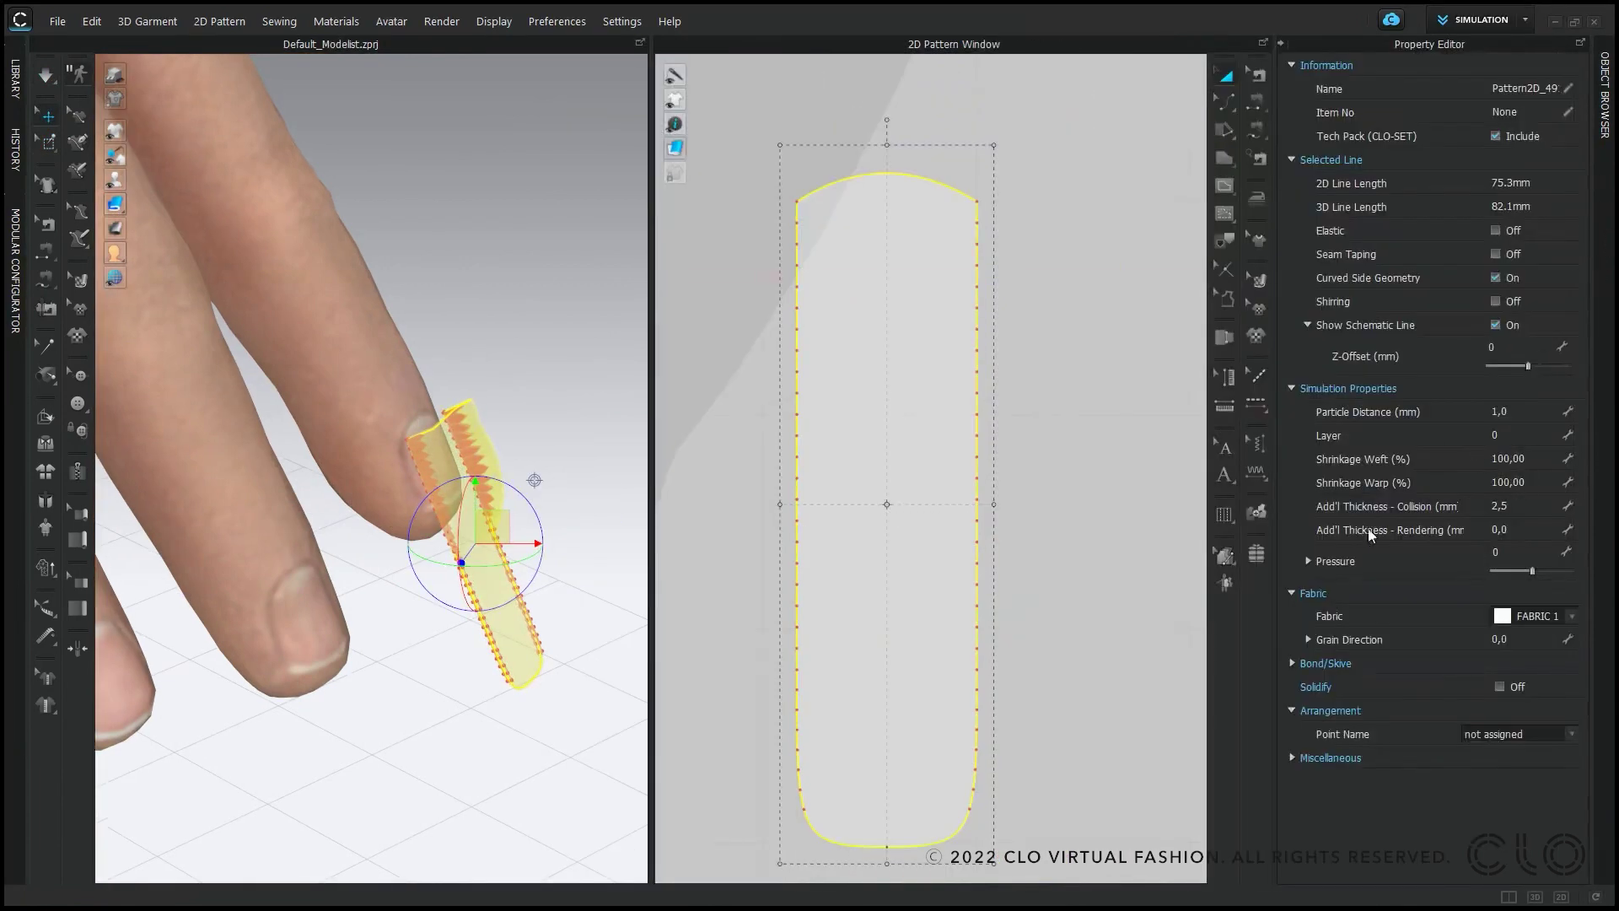
{"action": "left_click", "coordinate": [1530, 499]}
{"action": "key", "text": "Return"}
{"action": "left_click", "coordinate": [42, 78]}
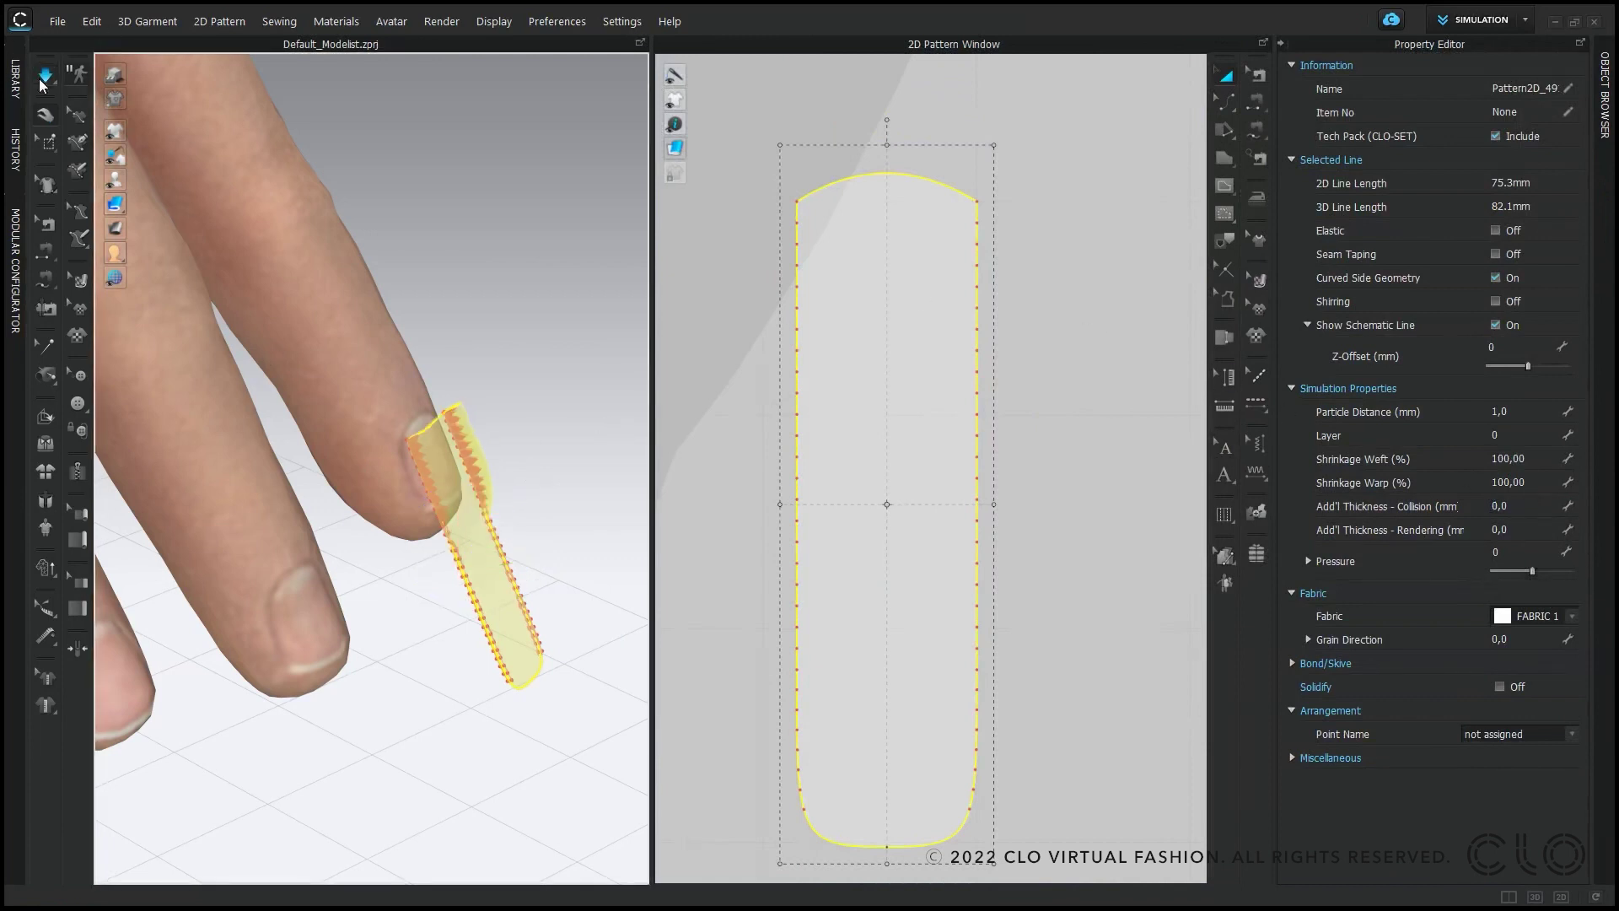
{"action": "left_click", "coordinate": [40, 81]}
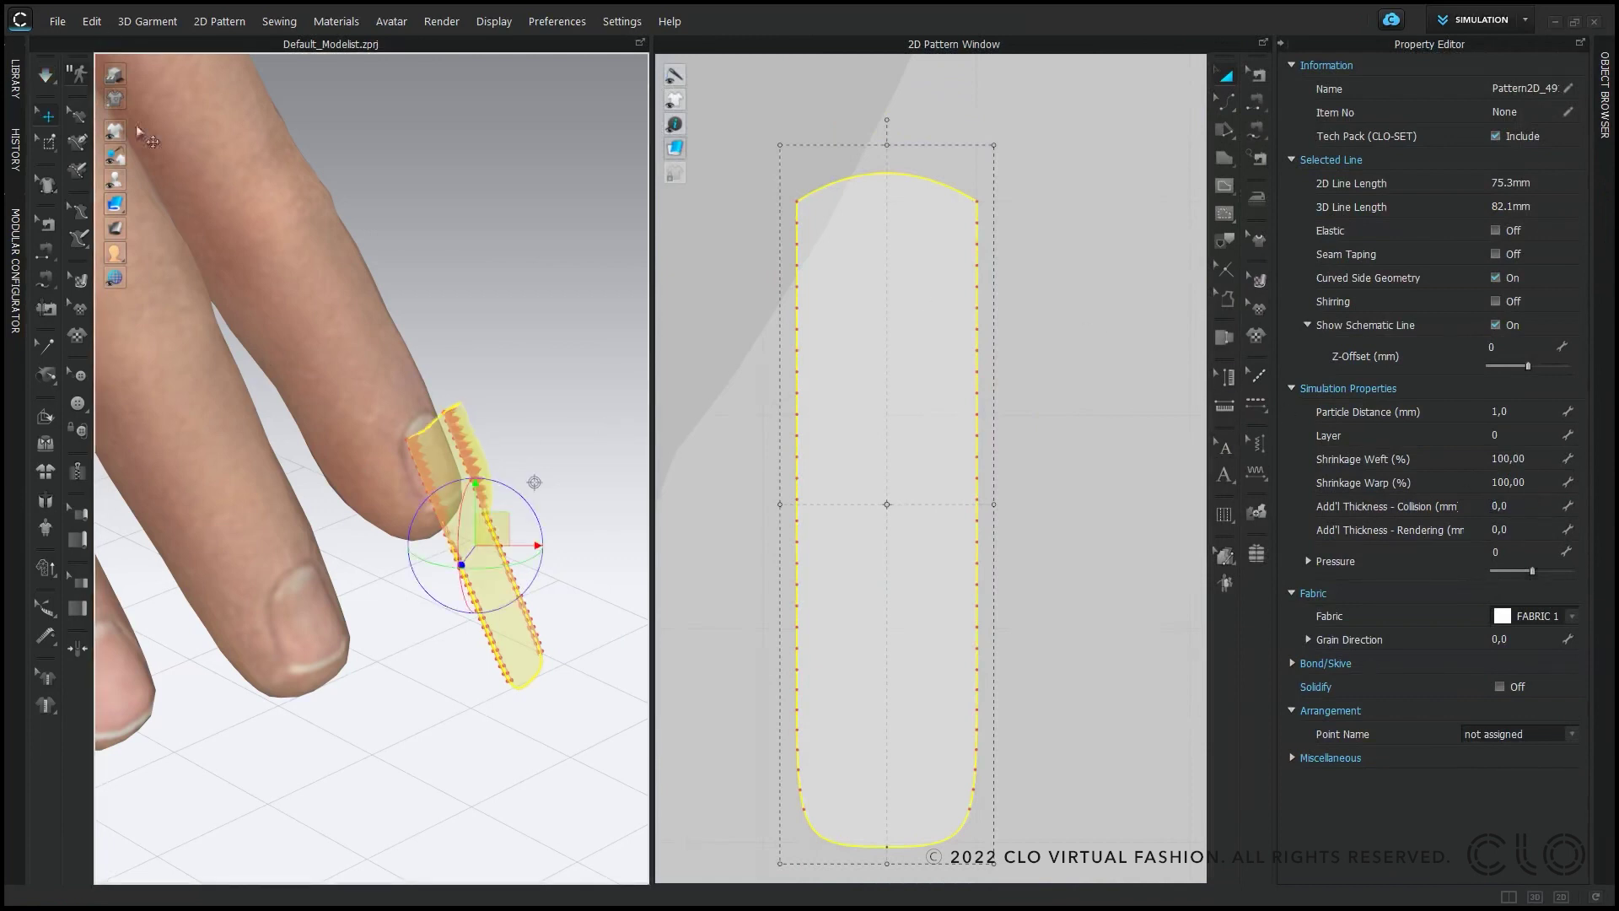
Step: Set the avatar's skin offset to 0 mm and simulate the nail against the finger
{"action": "left_click", "coordinate": [310, 300]}
{"action": "left_click", "coordinate": [1541, 257]}
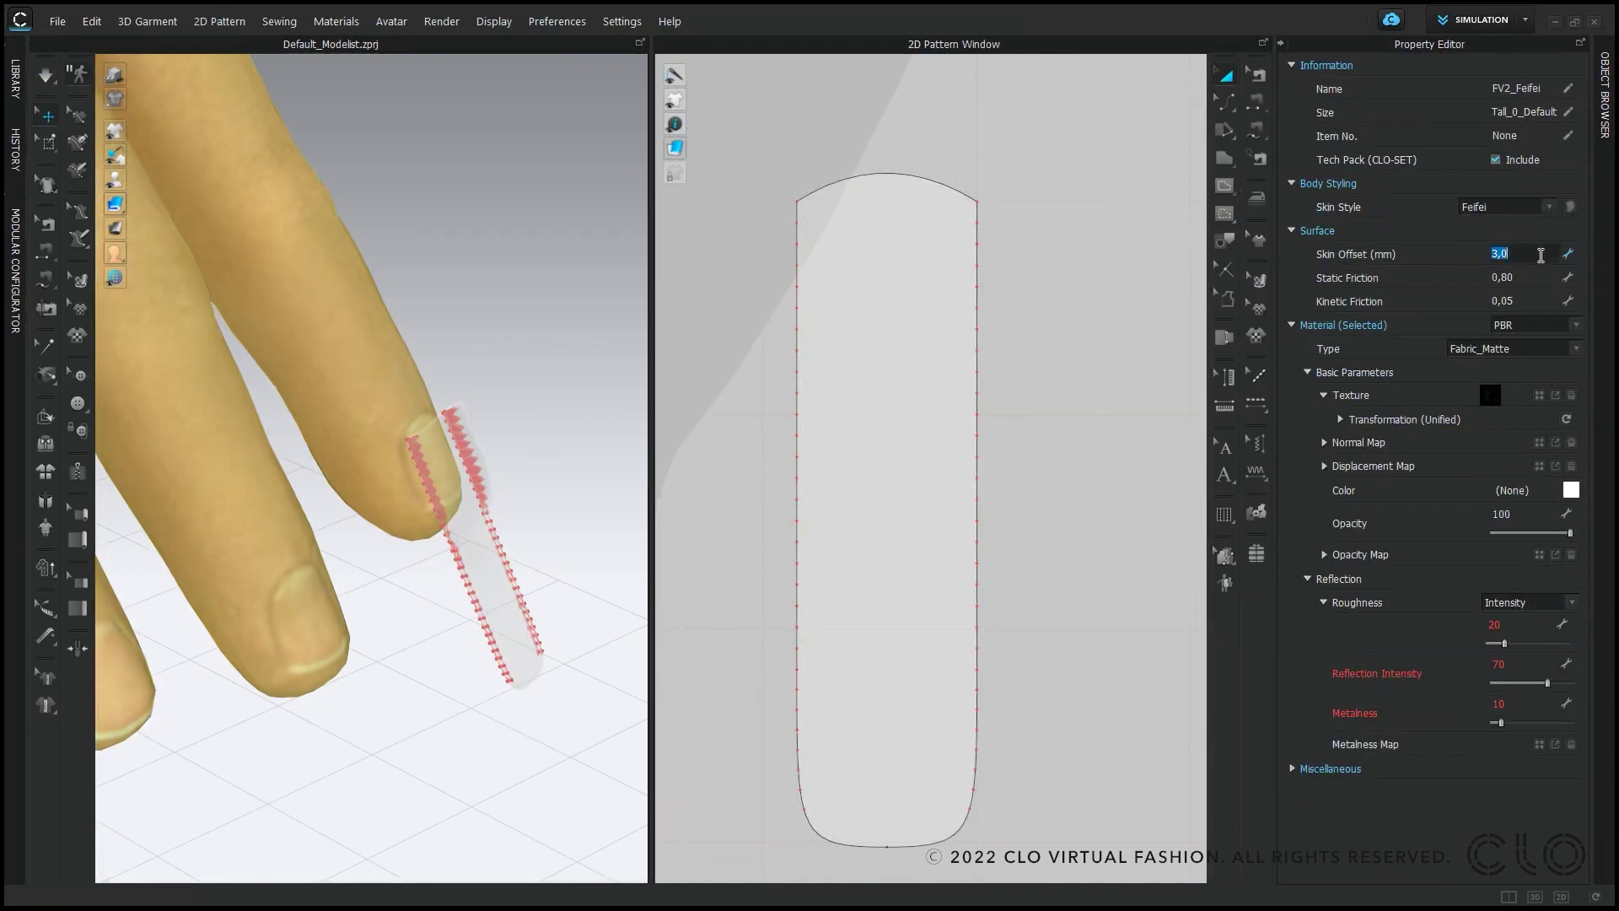
{"action": "type", "text": "0"}
{"action": "key", "text": "Return"}
{"action": "key", "text": "space"}
{"action": "right_click_drag", "start_coordinate": [429, 554], "coordinate": [407, 574]}
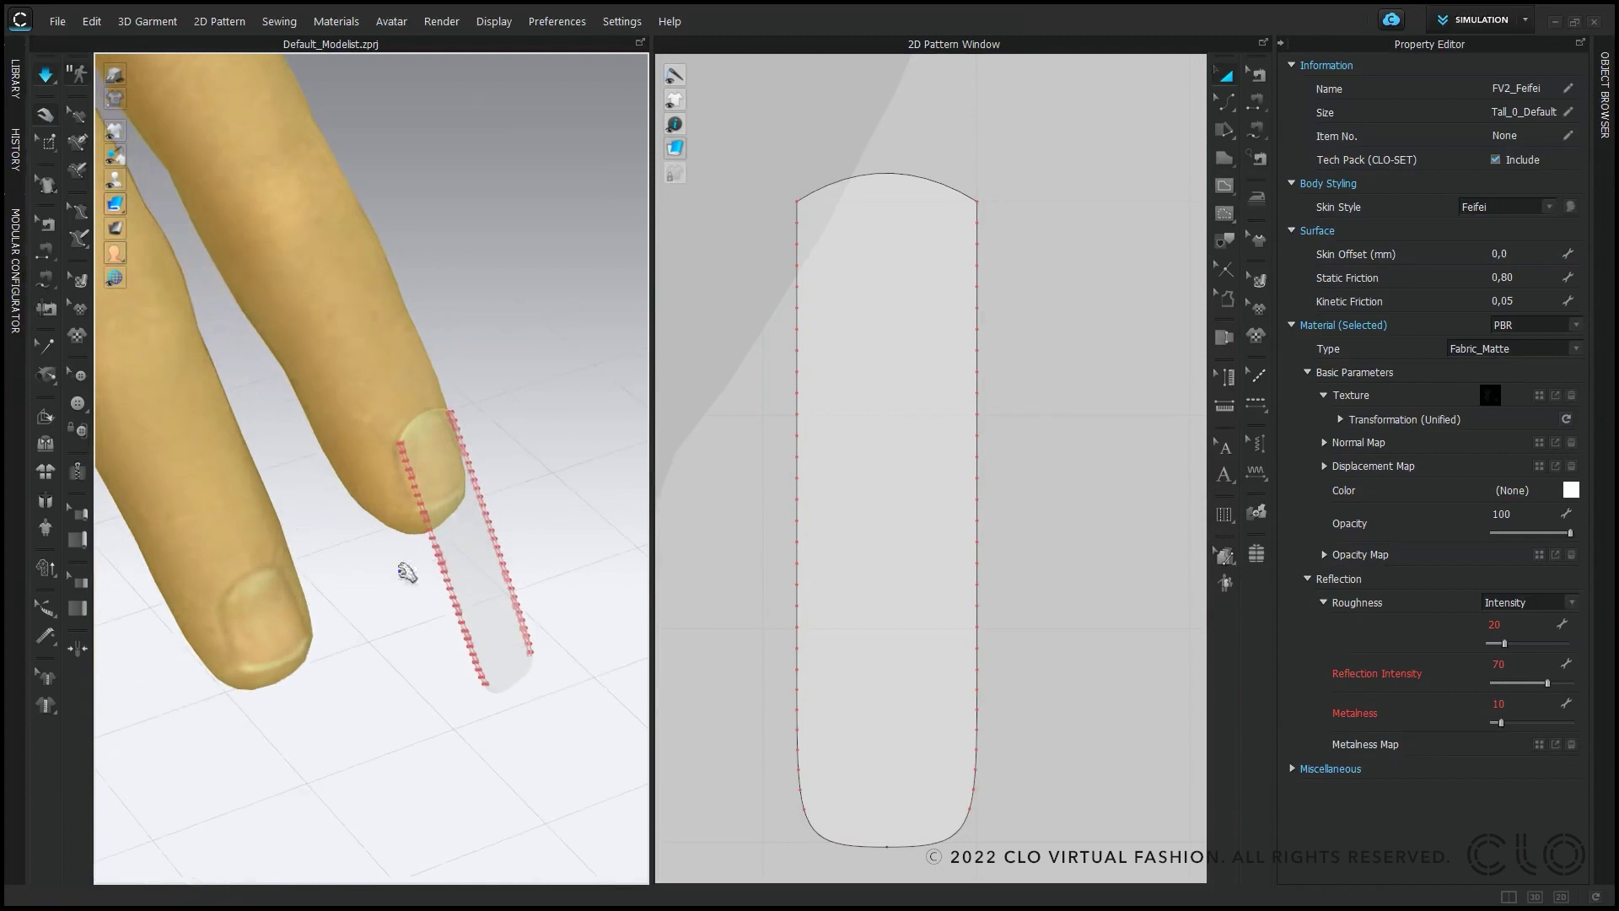
Step: Set the opacity of FABRIC 1 to 100 so the nail material is fully opaque
{"action": "left_click", "coordinate": [1603, 118]}
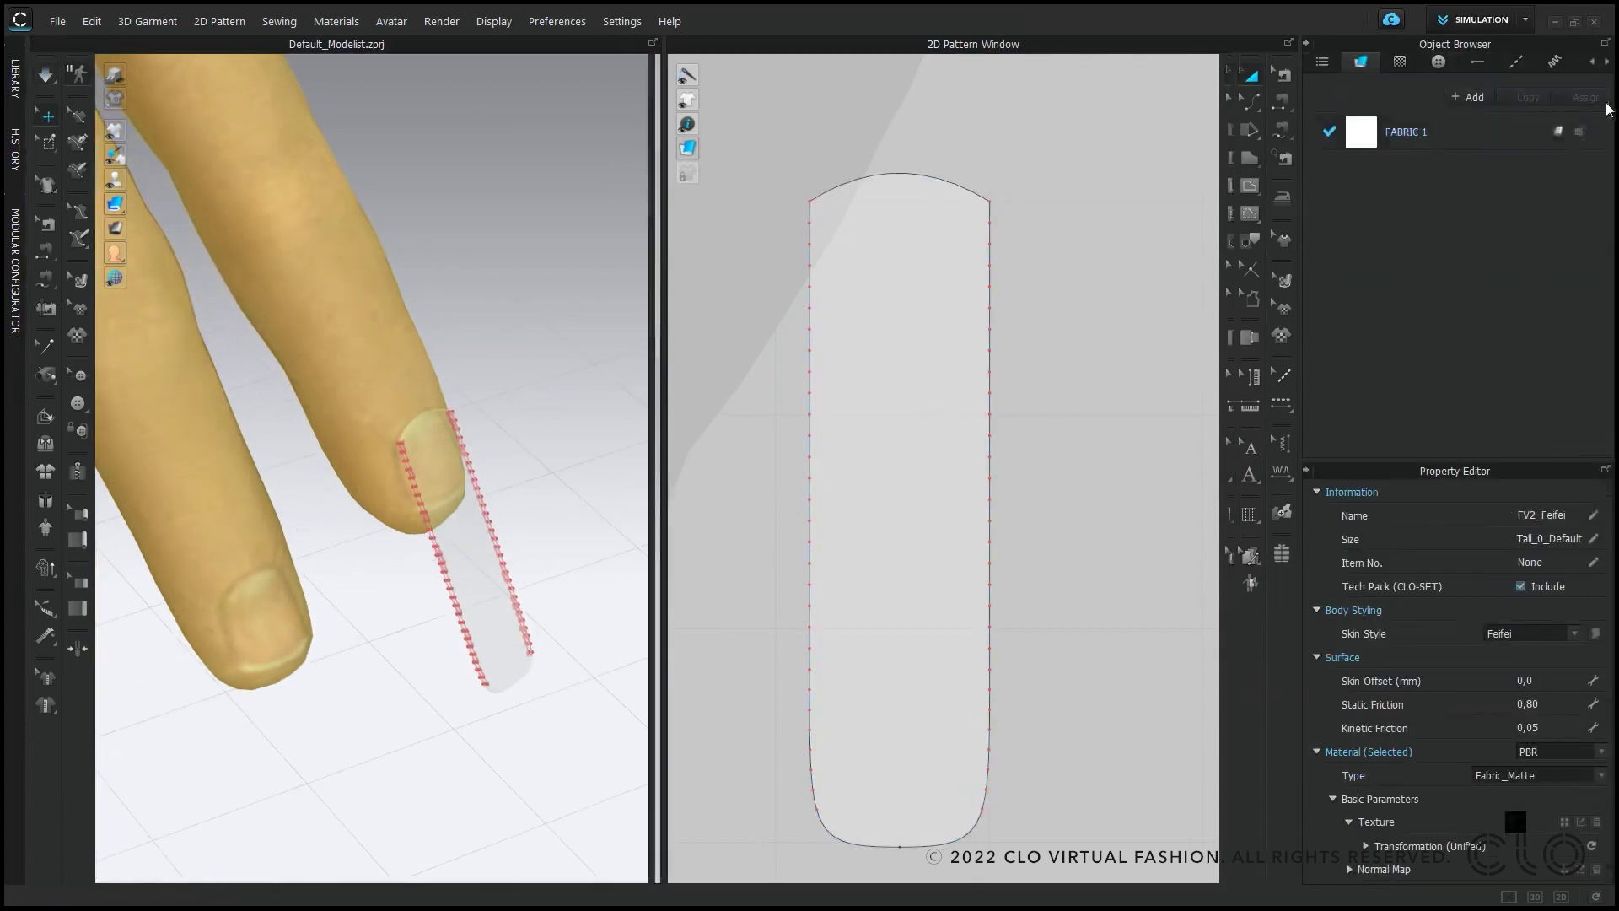
{"action": "left_click", "coordinate": [1445, 143]}
{"action": "scroll", "coordinate": [1511, 764], "scroll_direction": "down", "scroll_amount": 3}
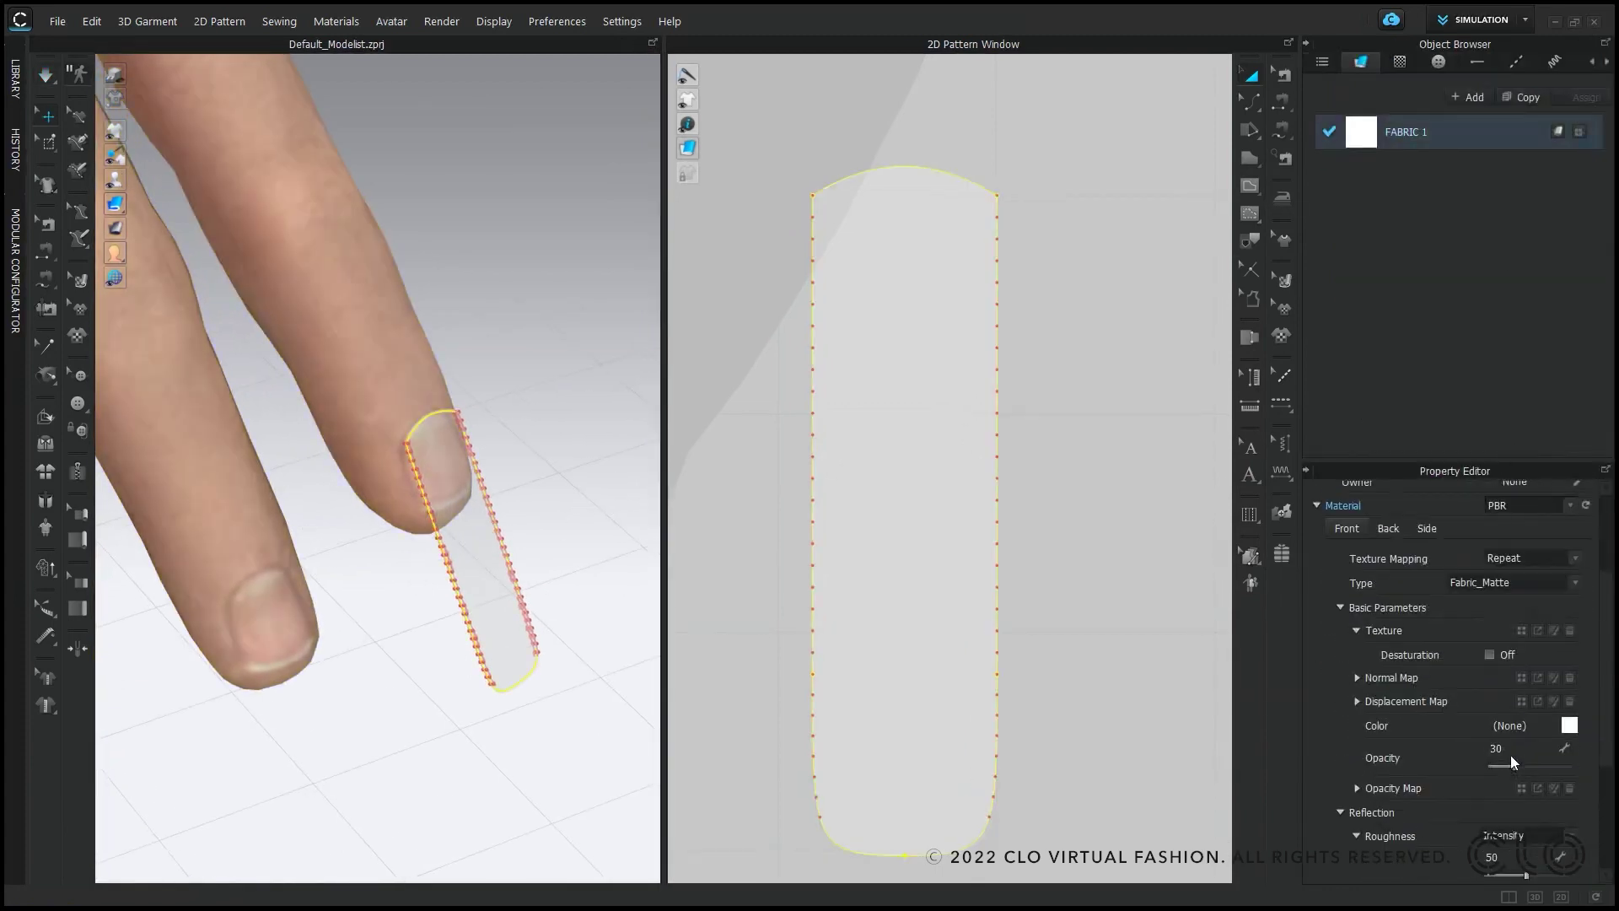
{"action": "left_click_drag", "start_coordinate": [1517, 764], "coordinate": [1611, 766]}
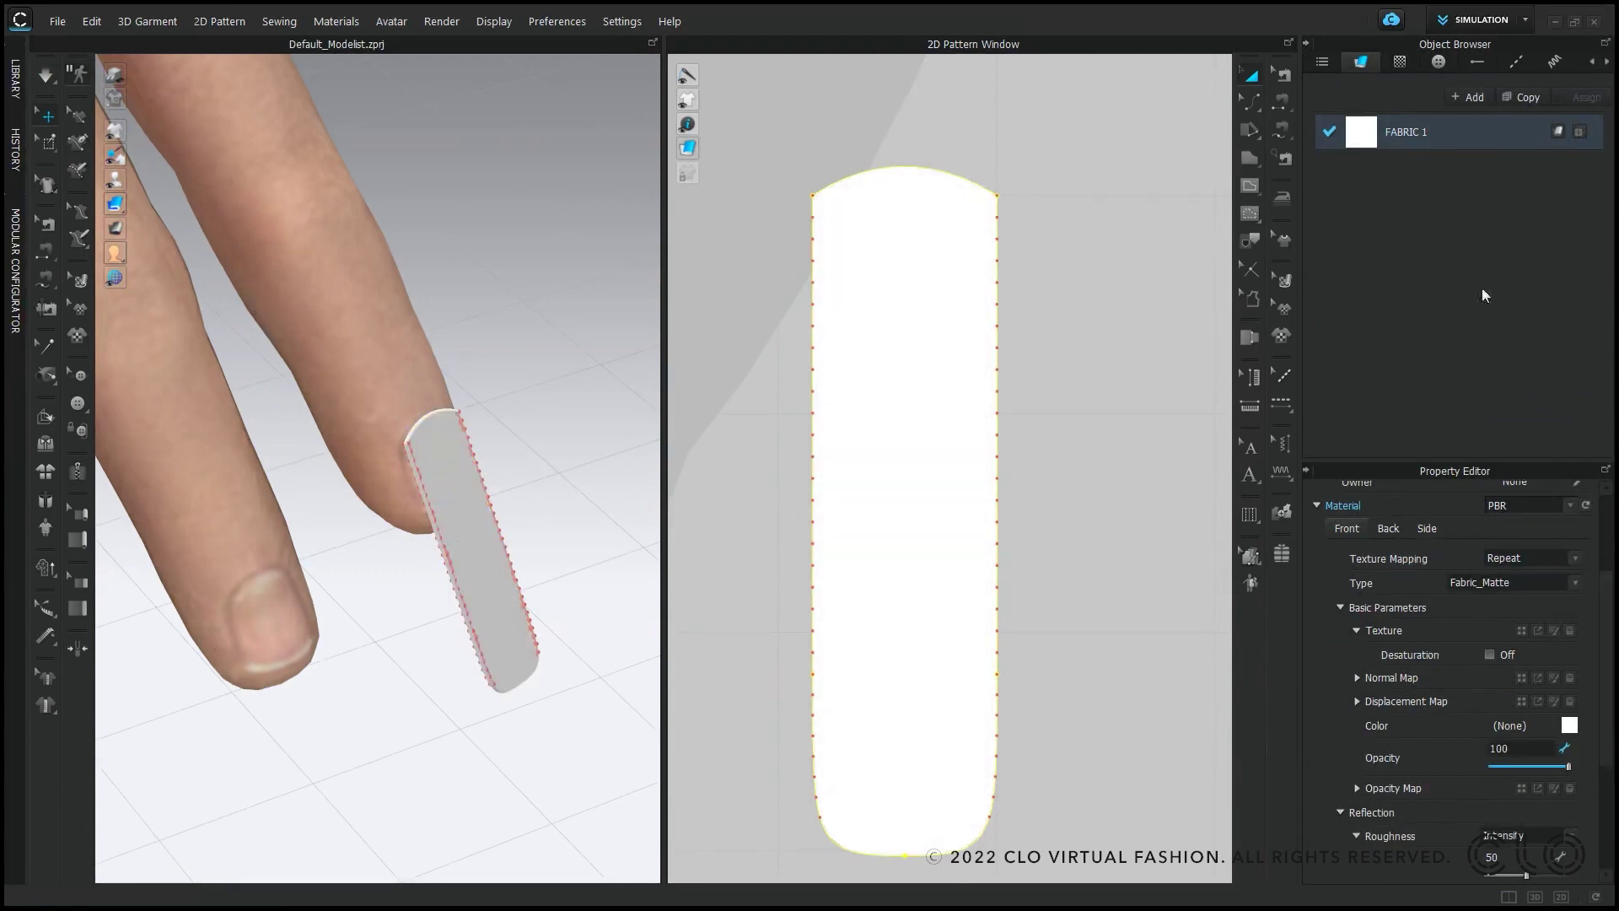
{"action": "left_click", "coordinate": [1305, 42]}
{"action": "left_click", "coordinate": [1303, 42]}
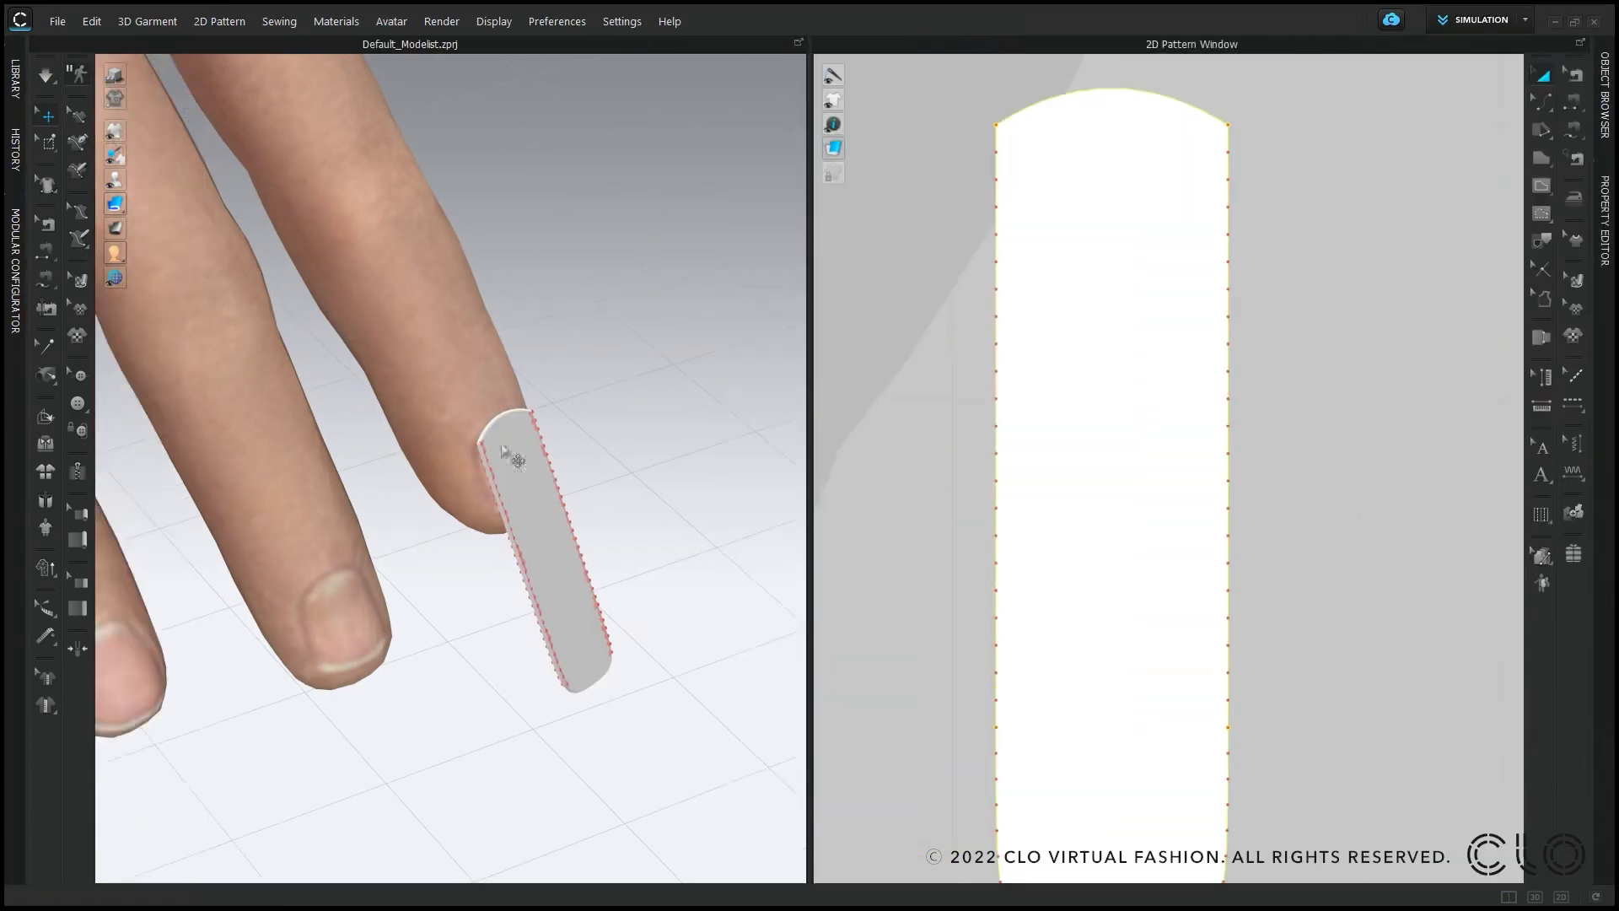
Step: Shift the nail slightly in depth relative to the index fingertip
{"action": "scroll", "coordinate": [556, 568], "scroll_direction": "down", "scroll_amount": 3}
{"action": "right_click_drag", "start_coordinate": [544, 586], "coordinate": [491, 578]}
{"action": "scroll", "coordinate": [492, 579], "scroll_direction": "up", "scroll_amount": 3}
{"action": "left_click", "coordinate": [461, 577]}
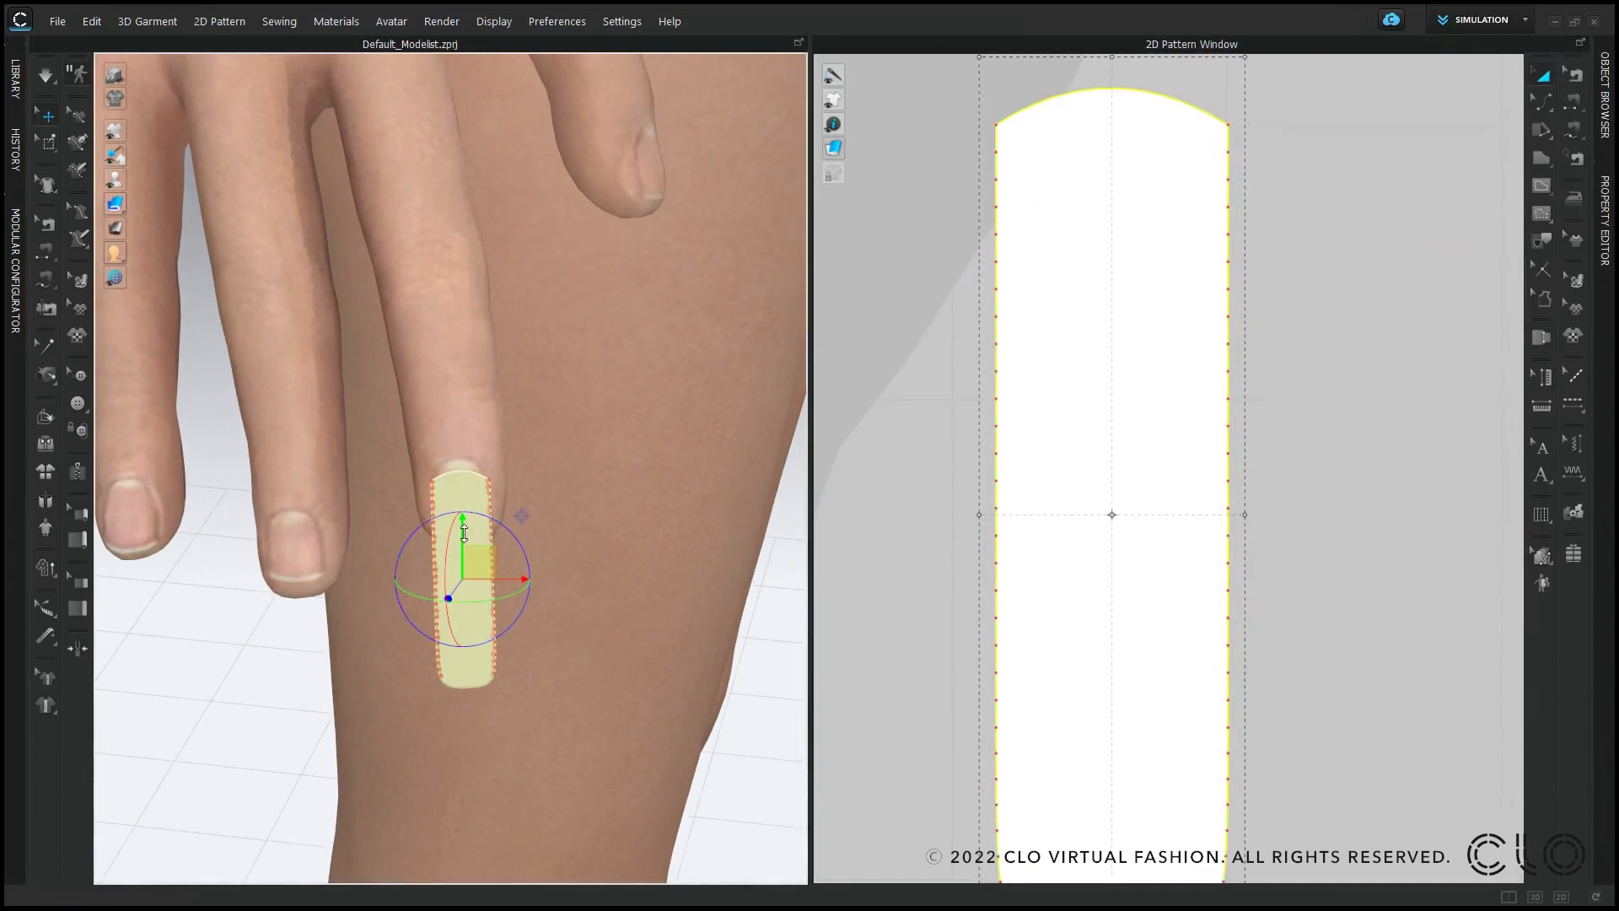
{"action": "left_click_drag", "start_coordinate": [447, 596], "coordinate": [449, 588]}
Step: Simulate the nail and pull it into place over the curve of the index fingertip
{"action": "right_click_drag", "start_coordinate": [512, 567], "coordinate": [520, 508]}
{"action": "key", "text": "q"}
{"action": "right_click_drag", "start_coordinate": [506, 607], "coordinate": [498, 557]}
{"action": "left_click", "coordinate": [498, 557]}
{"action": "left_click_drag", "start_coordinate": [492, 552], "coordinate": [483, 563]}
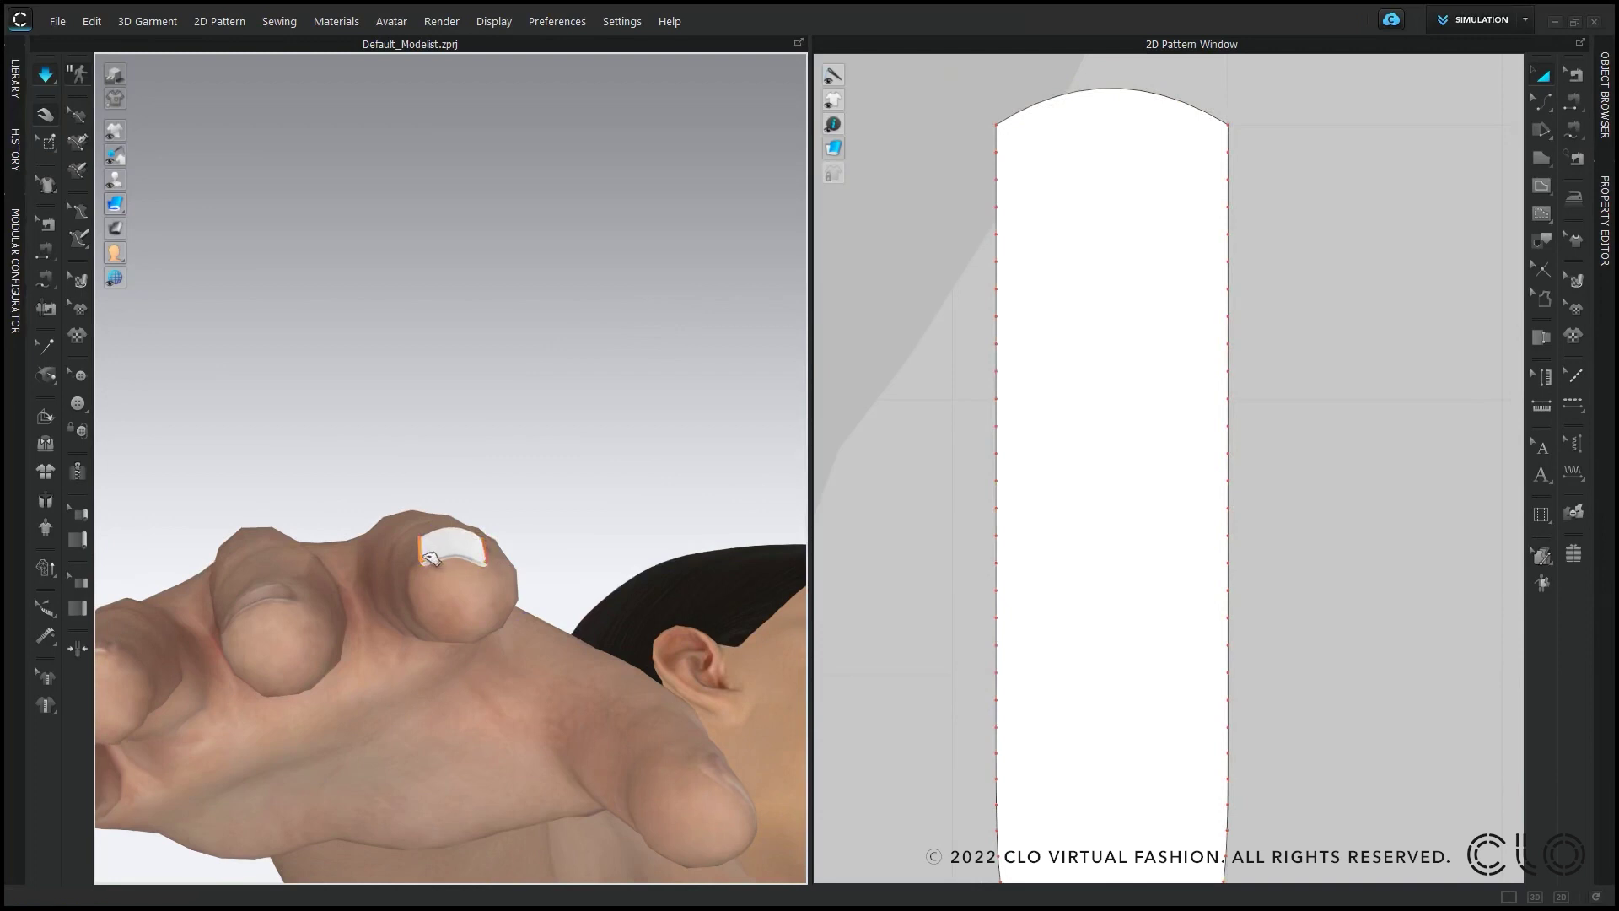
{"action": "right_click_drag", "start_coordinate": [461, 564], "coordinate": [487, 723]}
{"action": "key", "text": "space"}
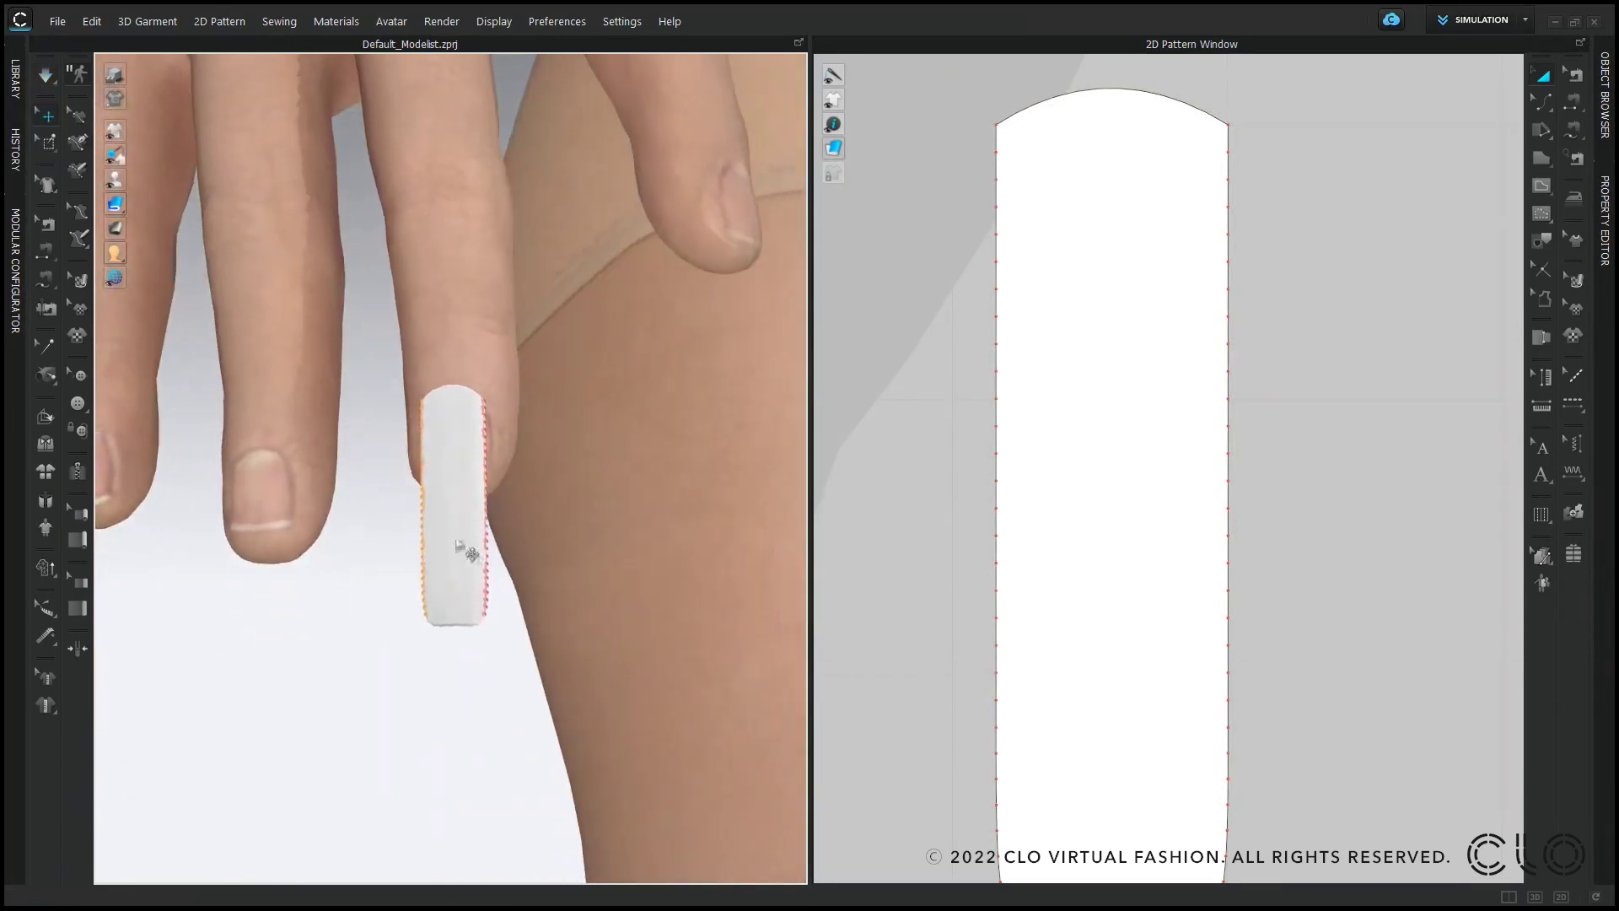
Step: Select the nail and pull it sideways on the index finger while the simulation runs
{"action": "key", "text": "q"}
{"action": "left_click", "coordinate": [1049, 450]}
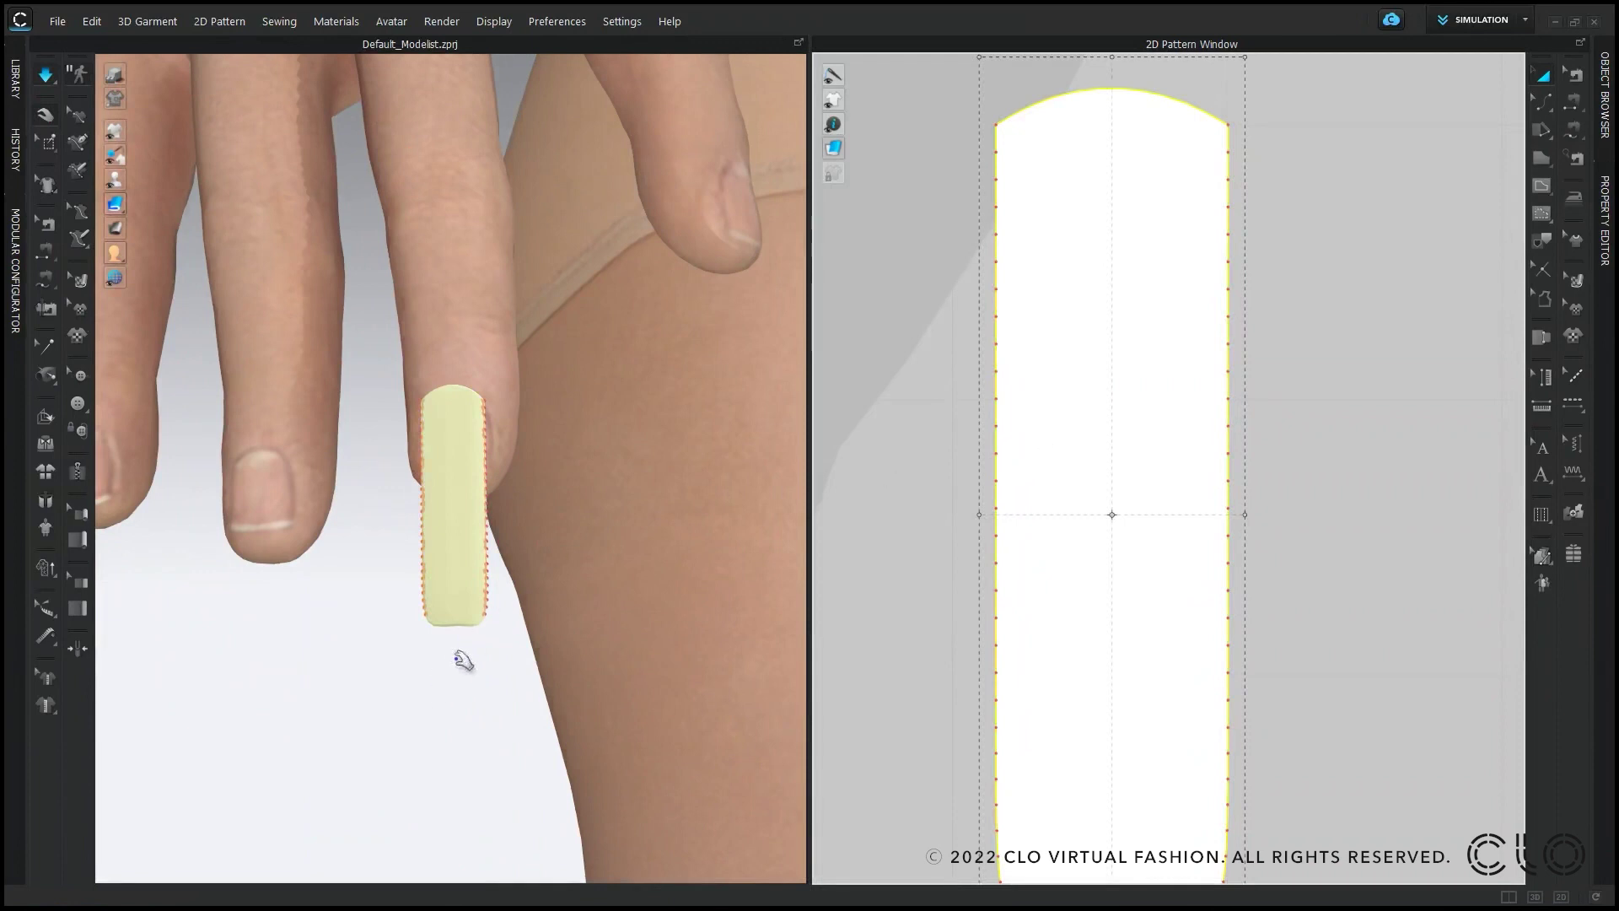
{"action": "left_click", "coordinate": [458, 515]}
{"action": "left_click_drag", "start_coordinate": [458, 515], "coordinate": [488, 492]}
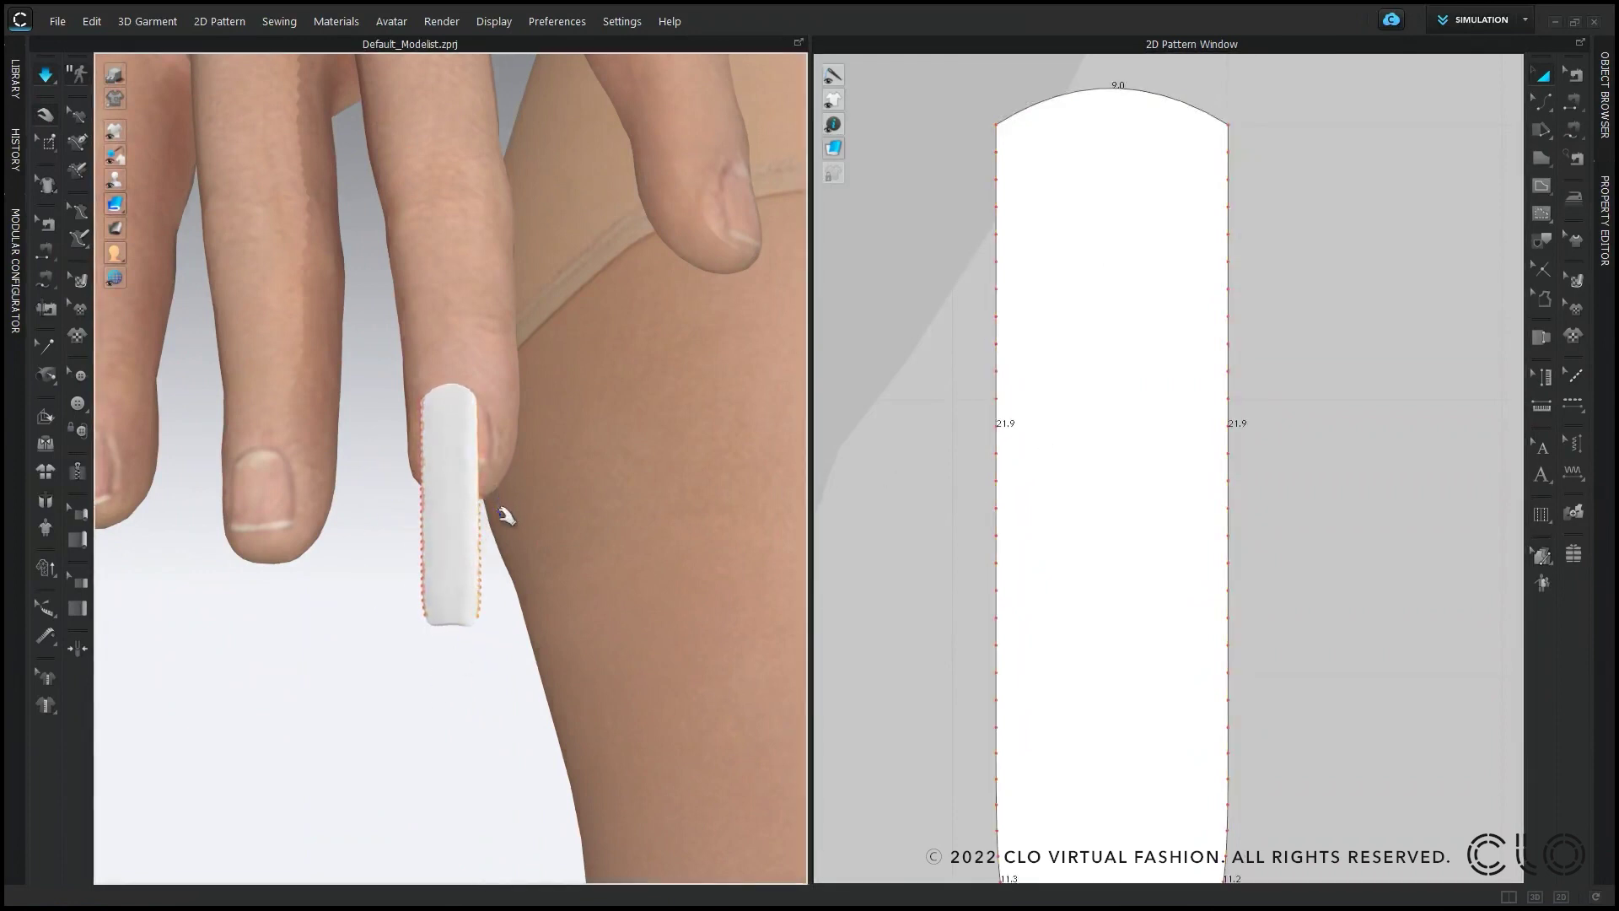
{"action": "right_click_drag", "start_coordinate": [505, 516], "coordinate": [472, 518]}
Step: Stop the simulation and realign the nail with the gizmo over the index fingernail
{"action": "left_click", "coordinate": [1096, 456]}
{"action": "right_click_drag", "start_coordinate": [586, 499], "coordinate": [588, 631]}
{"action": "left_click", "coordinate": [43, 76]}
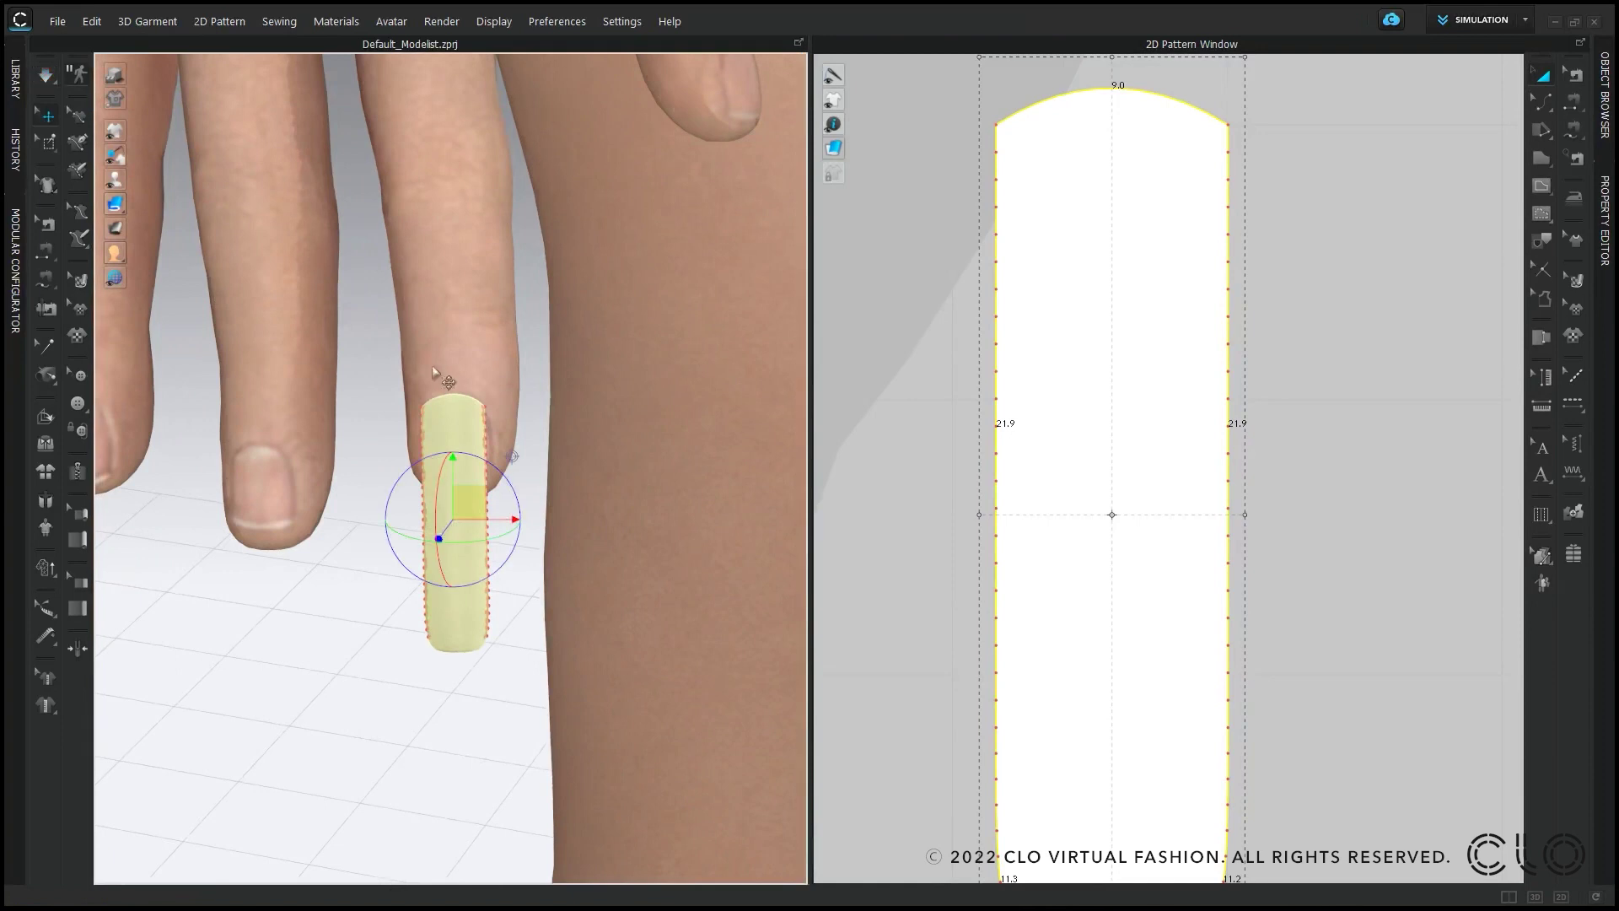
{"action": "left_click_drag", "start_coordinate": [492, 522], "coordinate": [457, 488]}
{"action": "right_click_drag", "start_coordinate": [452, 531], "coordinate": [460, 691]}
{"action": "left_click", "coordinate": [416, 698]}
{"action": "scroll", "coordinate": [416, 697], "scroll_direction": "down", "scroll_amount": 5}
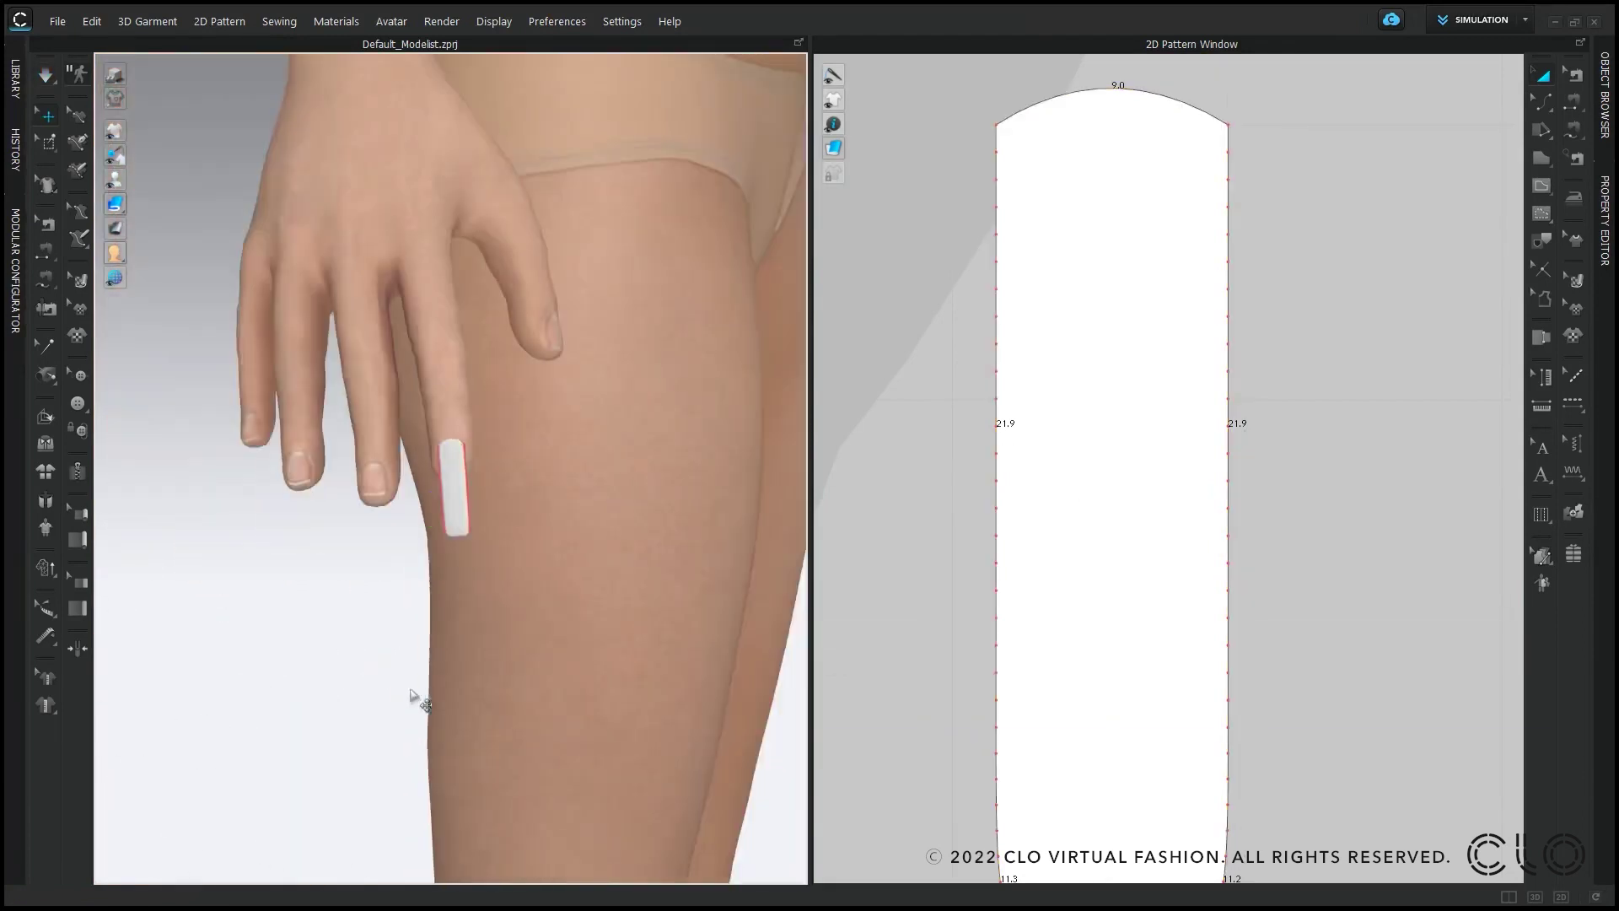
Step: Copy the nail pattern and paste the duplicate to the left of the original in the 2D layout
{"action": "middle_click_drag", "start_coordinate": [416, 696], "coordinate": [479, 703]}
{"action": "left_click", "coordinate": [1066, 487]}
{"action": "scroll", "coordinate": [1170, 600], "scroll_direction": "down", "scroll_amount": 3}
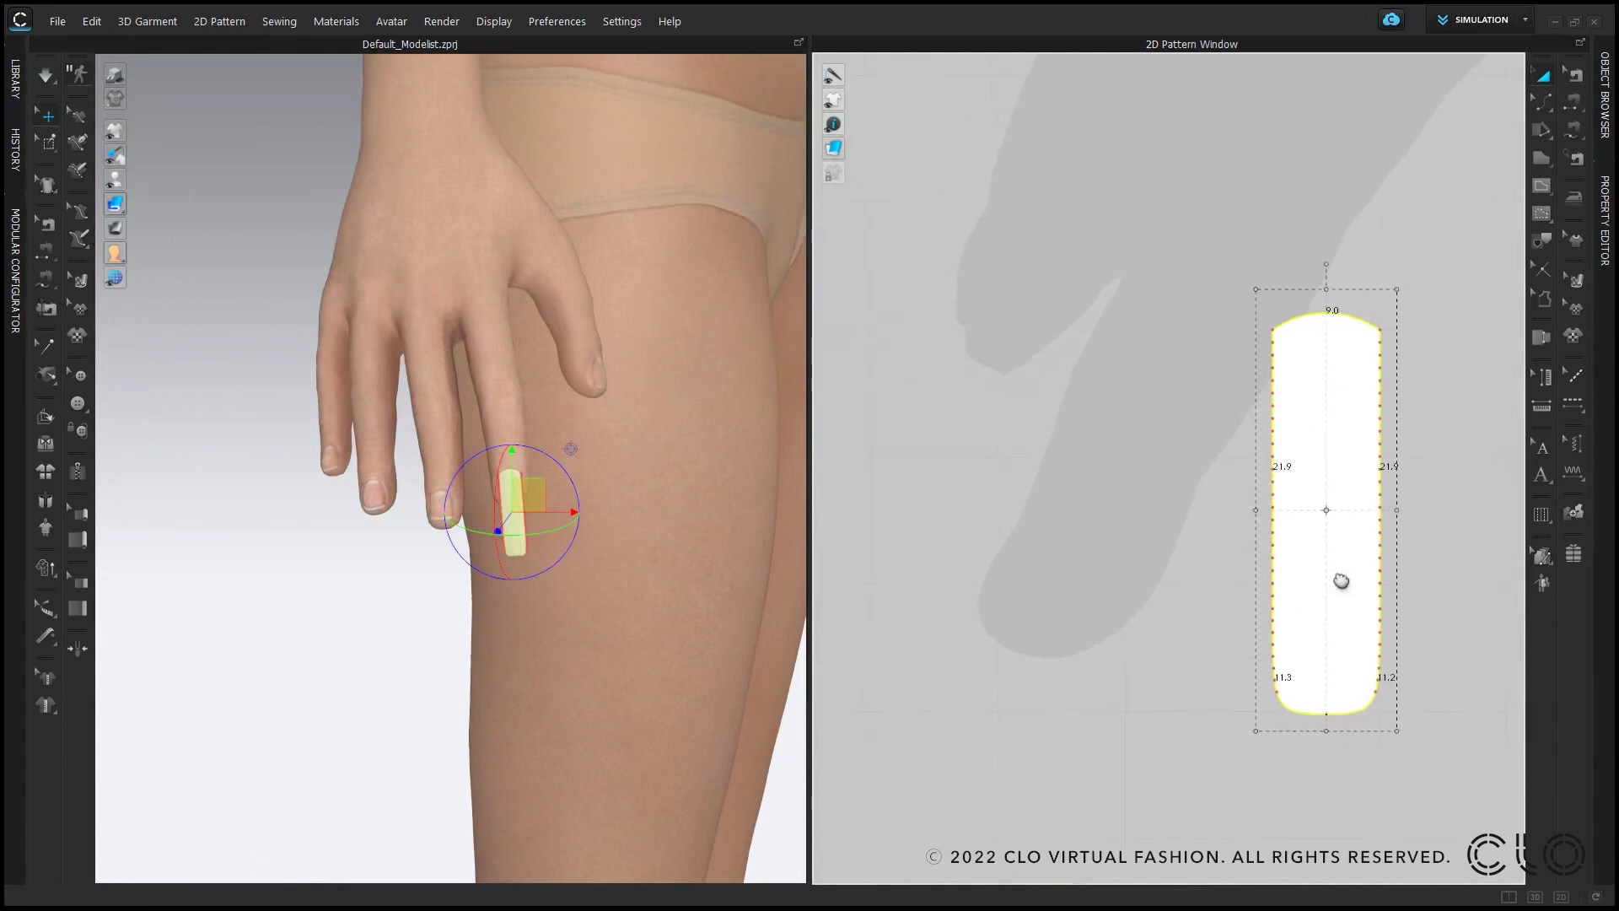
{"action": "right_click", "coordinate": [1294, 458]}
{"action": "left_click", "coordinate": [1355, 76]}
{"action": "right_click", "coordinate": [1146, 346]}
{"action": "left_click", "coordinate": [1166, 353]}
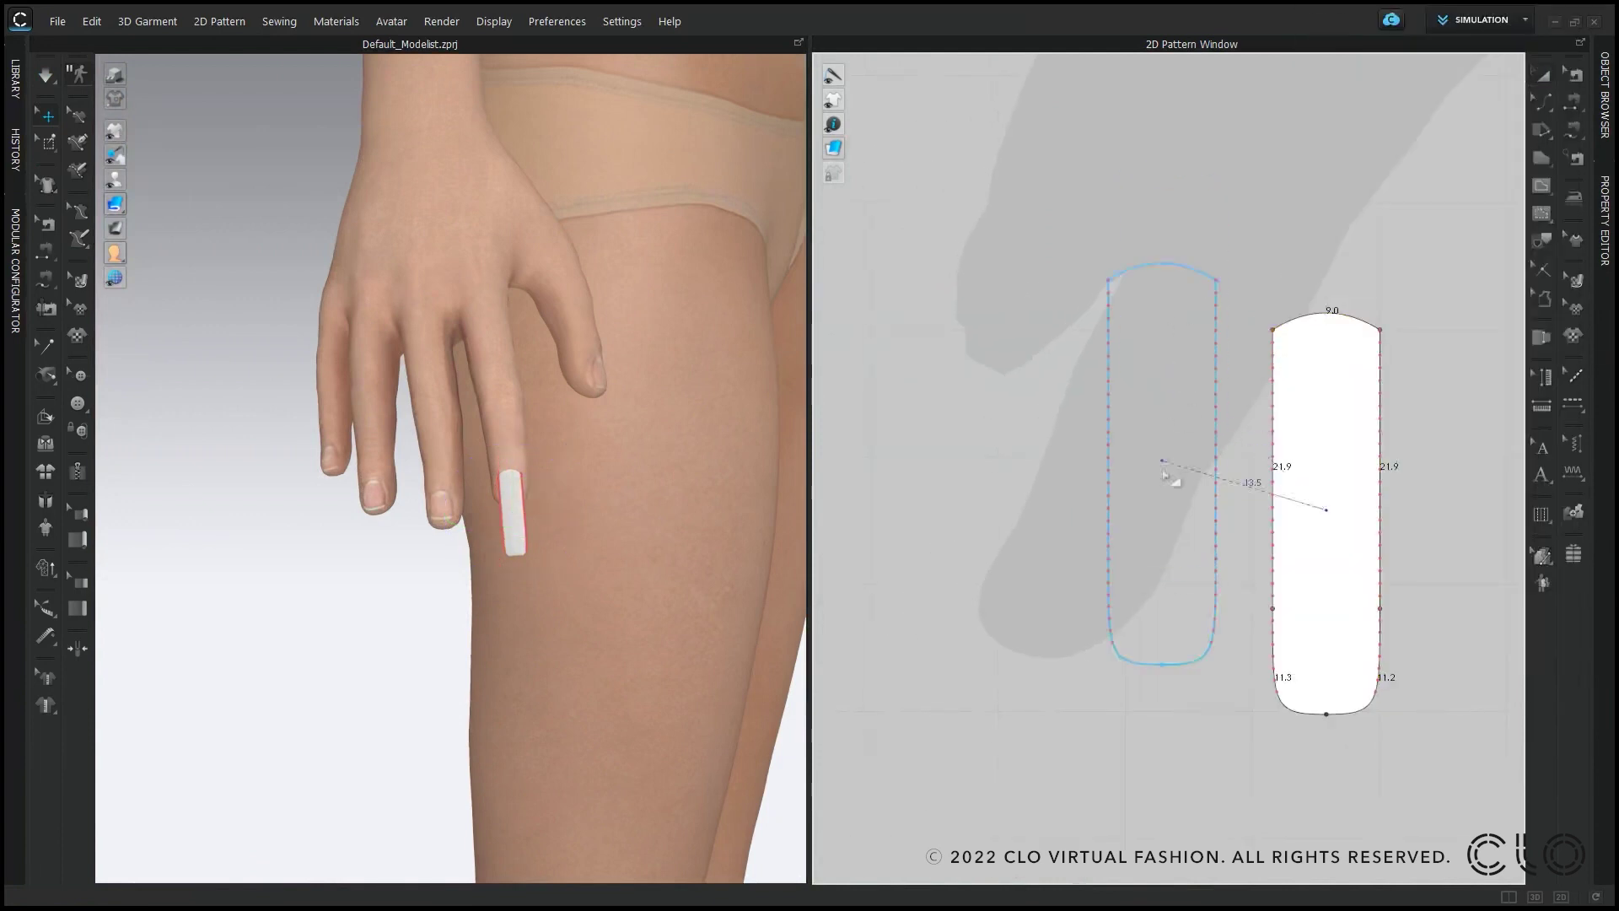
{"action": "left_click", "coordinate": [1184, 517]}
Step: Move the copied nail in 3D from the index finger onto the middle fingertip
{"action": "right_click_drag", "start_coordinate": [595, 629], "coordinate": [542, 579]}
{"action": "scroll", "coordinate": [542, 579], "scroll_direction": "up", "scroll_amount": 3}
{"action": "left_click_drag", "start_coordinate": [624, 540], "coordinate": [464, 574]}
{"action": "scroll", "coordinate": [472, 557], "scroll_direction": "up", "scroll_amount": 2}
{"action": "right_click_drag", "start_coordinate": [506, 607], "coordinate": [472, 599]}
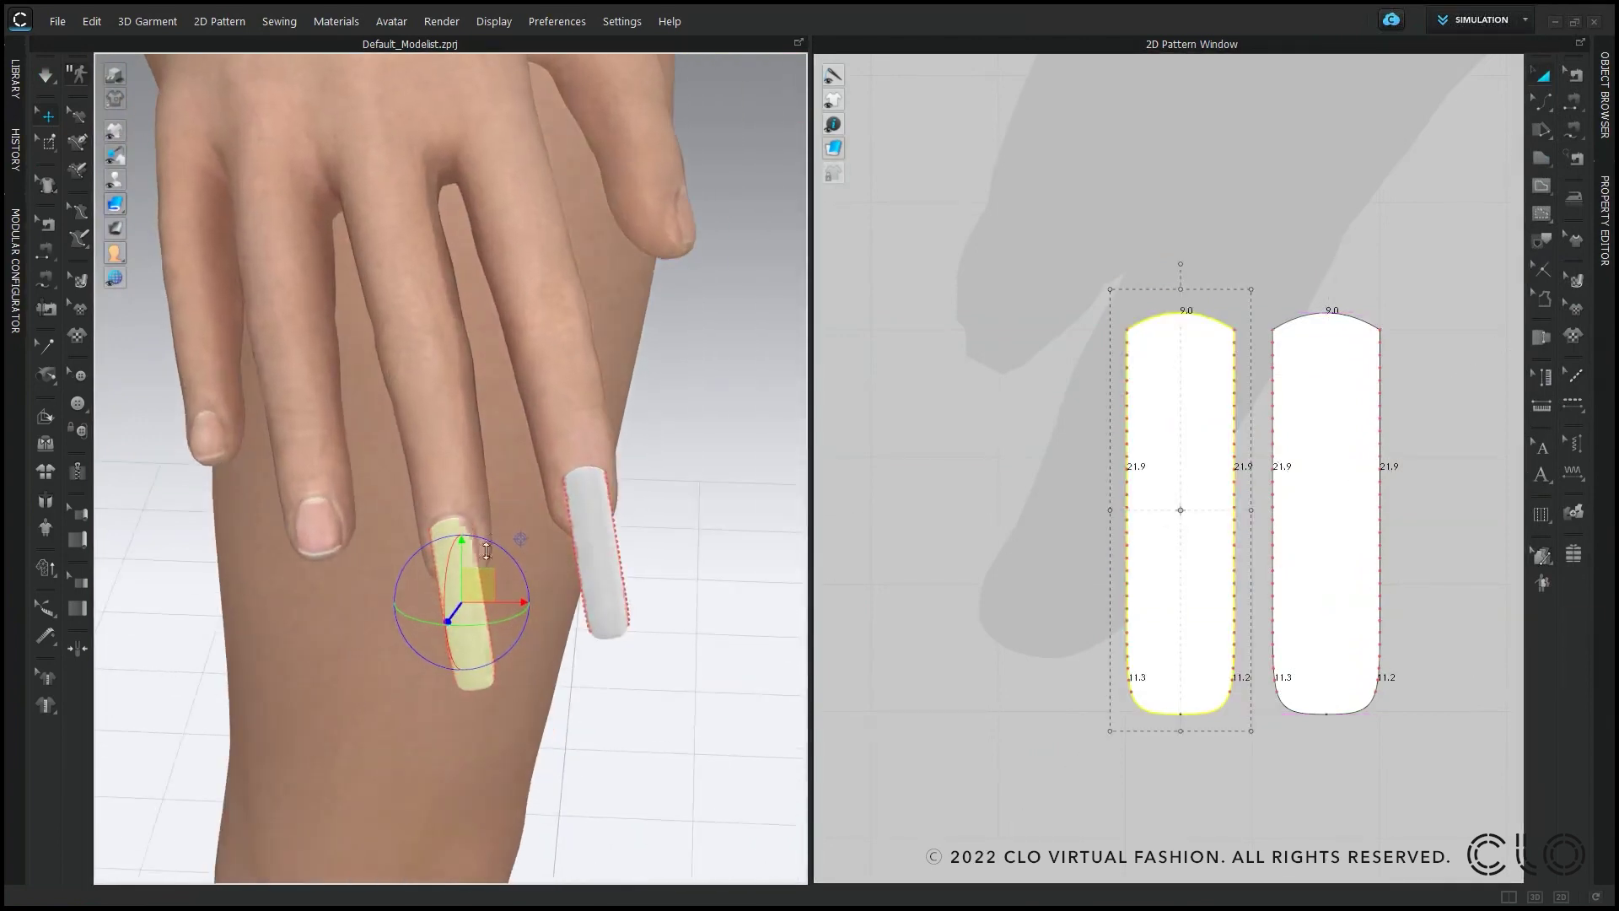
{"action": "scroll", "coordinate": [467, 592], "scroll_direction": "up", "scroll_amount": 1}
{"action": "right_click_drag", "start_coordinate": [506, 692], "coordinate": [636, 650]}
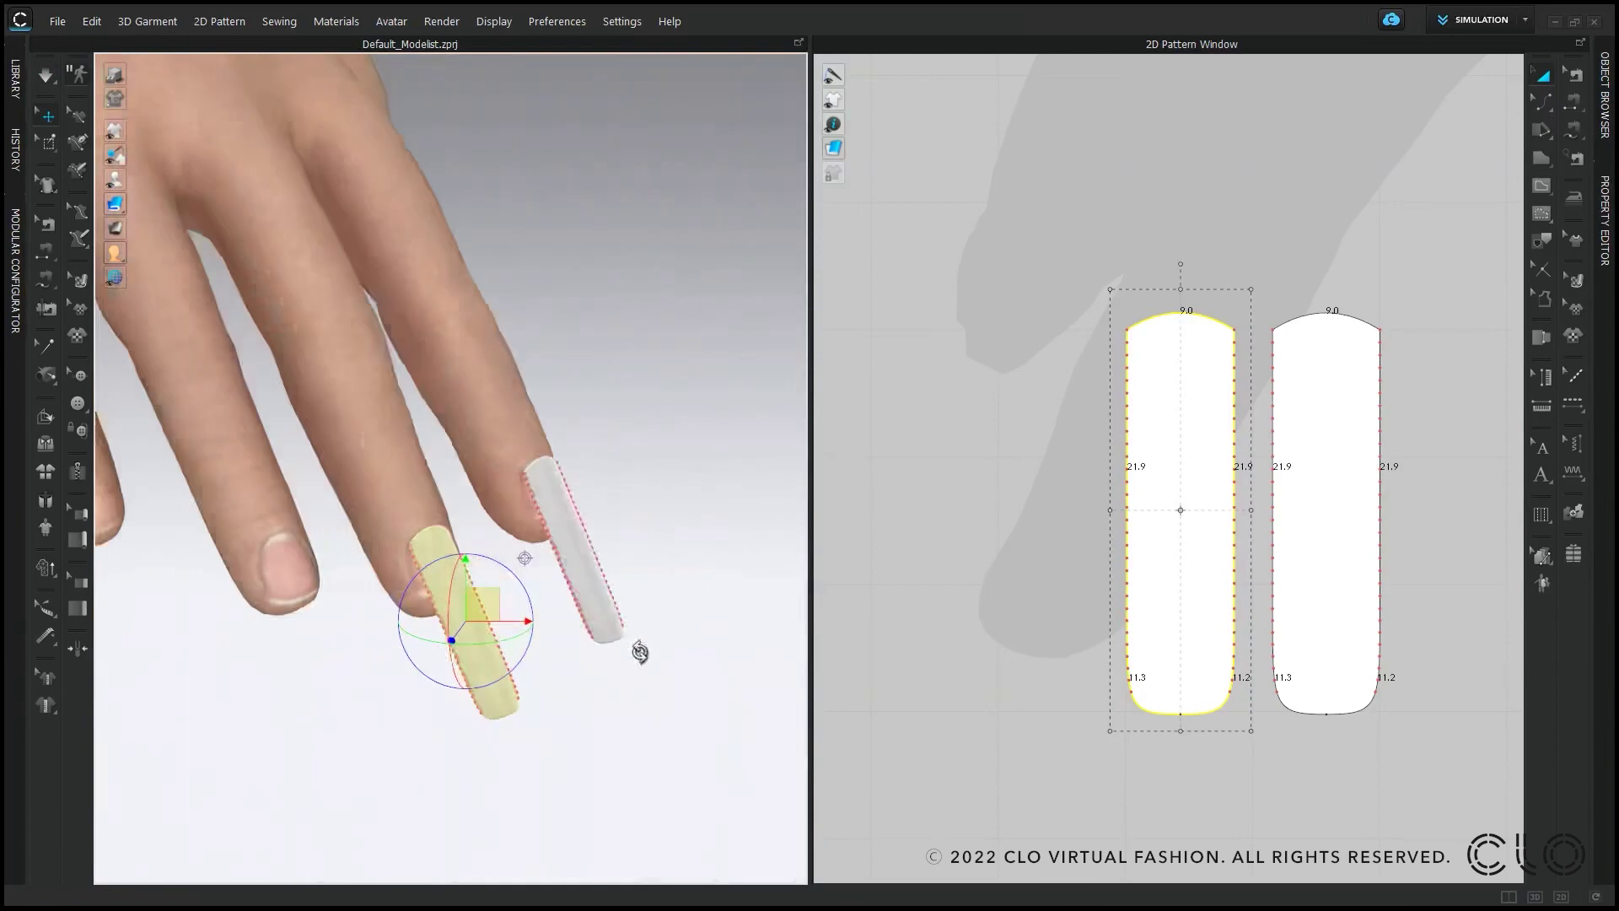
Step: Fit the second nail closely against the middle fingertip and simulate it
{"action": "right_click_drag", "start_coordinate": [453, 576], "coordinate": [514, 641]}
{"action": "scroll", "coordinate": [485, 620], "scroll_direction": "down", "scroll_amount": 2}
{"action": "key", "text": "space"}
{"action": "left_click", "coordinate": [452, 593]}
{"action": "scroll", "coordinate": [966, 578], "scroll_direction": "down", "scroll_amount": 2}
{"action": "left_click", "coordinate": [910, 589]}
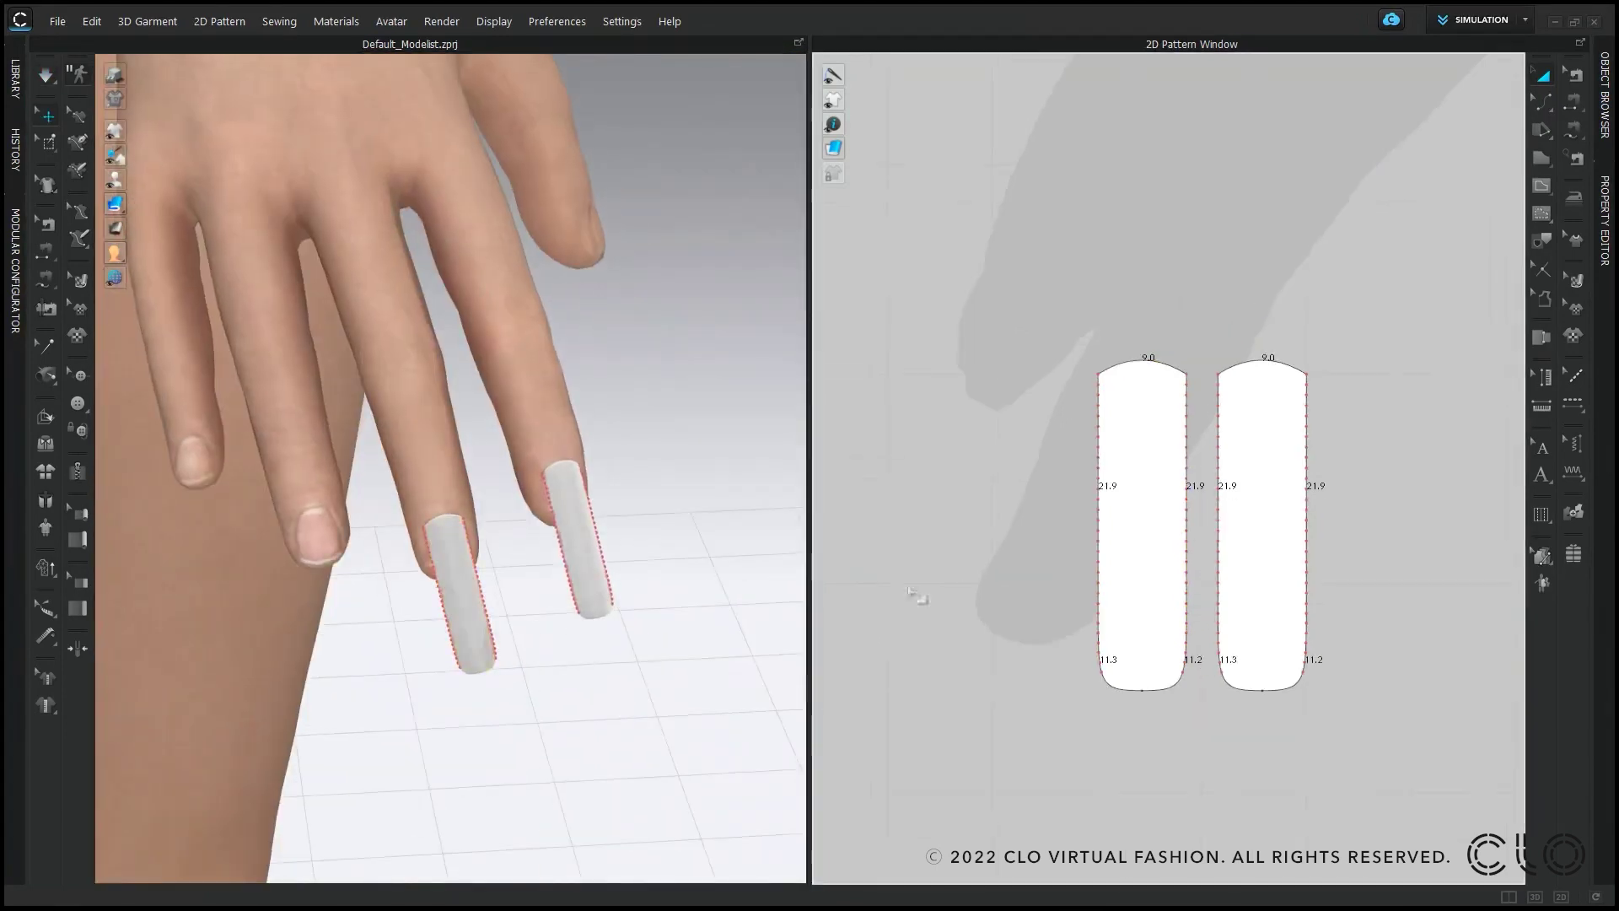
Step: Paste a third nail pattern to the left of the other two and move it onto the ring fingertip
{"action": "middle_click_drag", "start_coordinate": [514, 649], "coordinate": [563, 615]}
{"action": "key", "text": "ctrl+v"}
{"action": "left_click", "coordinate": [1022, 525]}
{"action": "left_click_drag", "start_coordinate": [664, 535], "coordinate": [391, 501]}
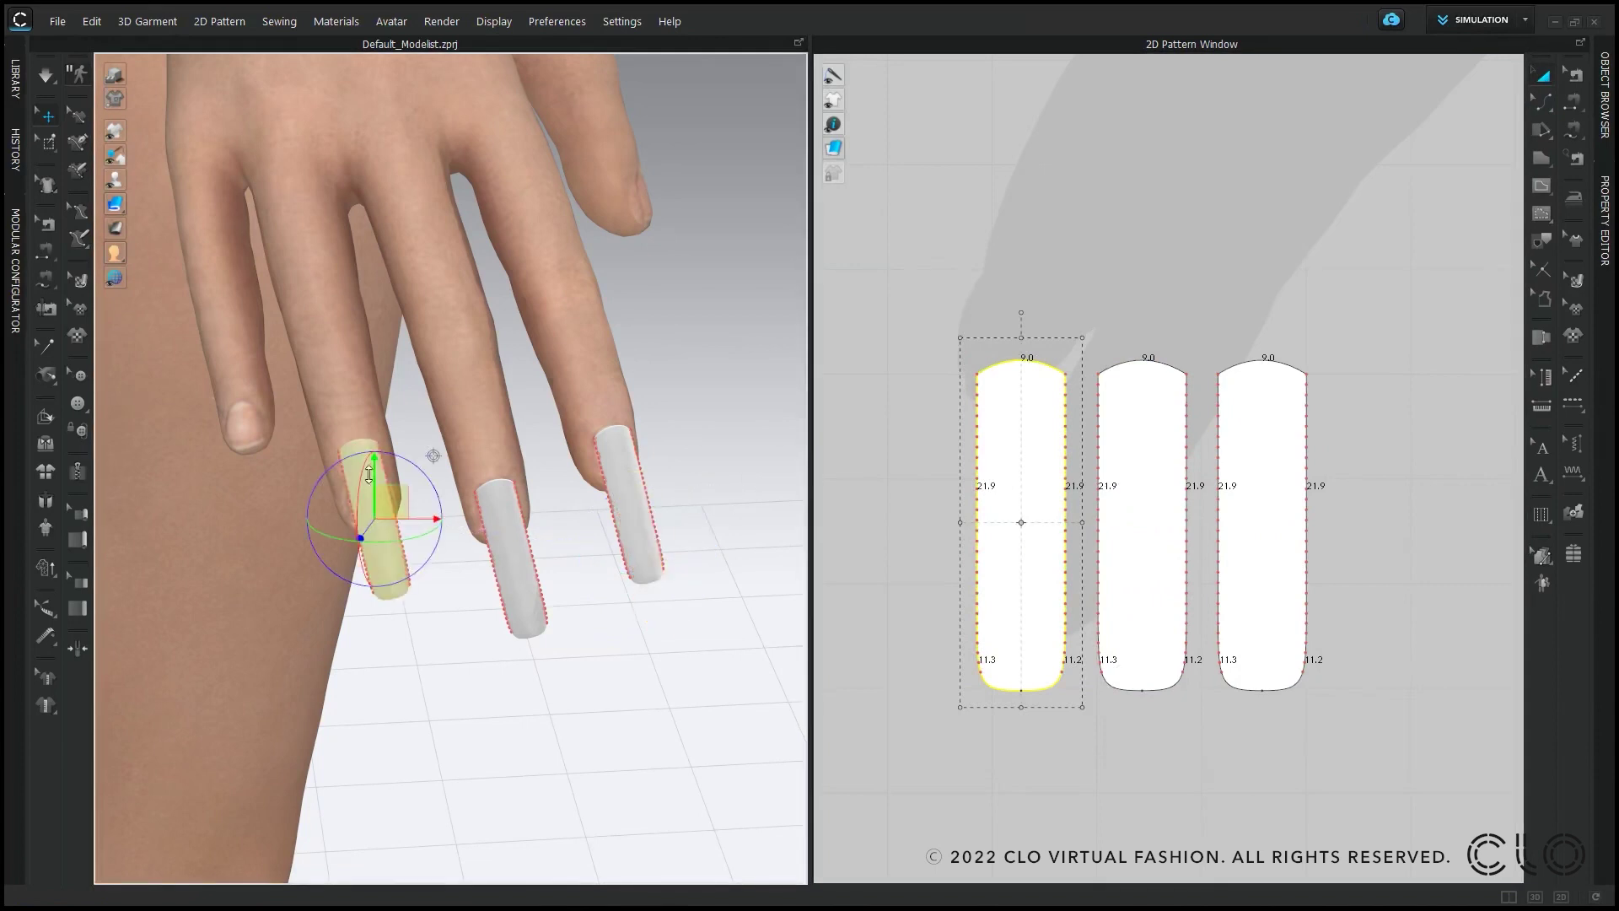
{"action": "scroll", "coordinate": [500, 535], "scroll_direction": "up", "scroll_amount": 5}
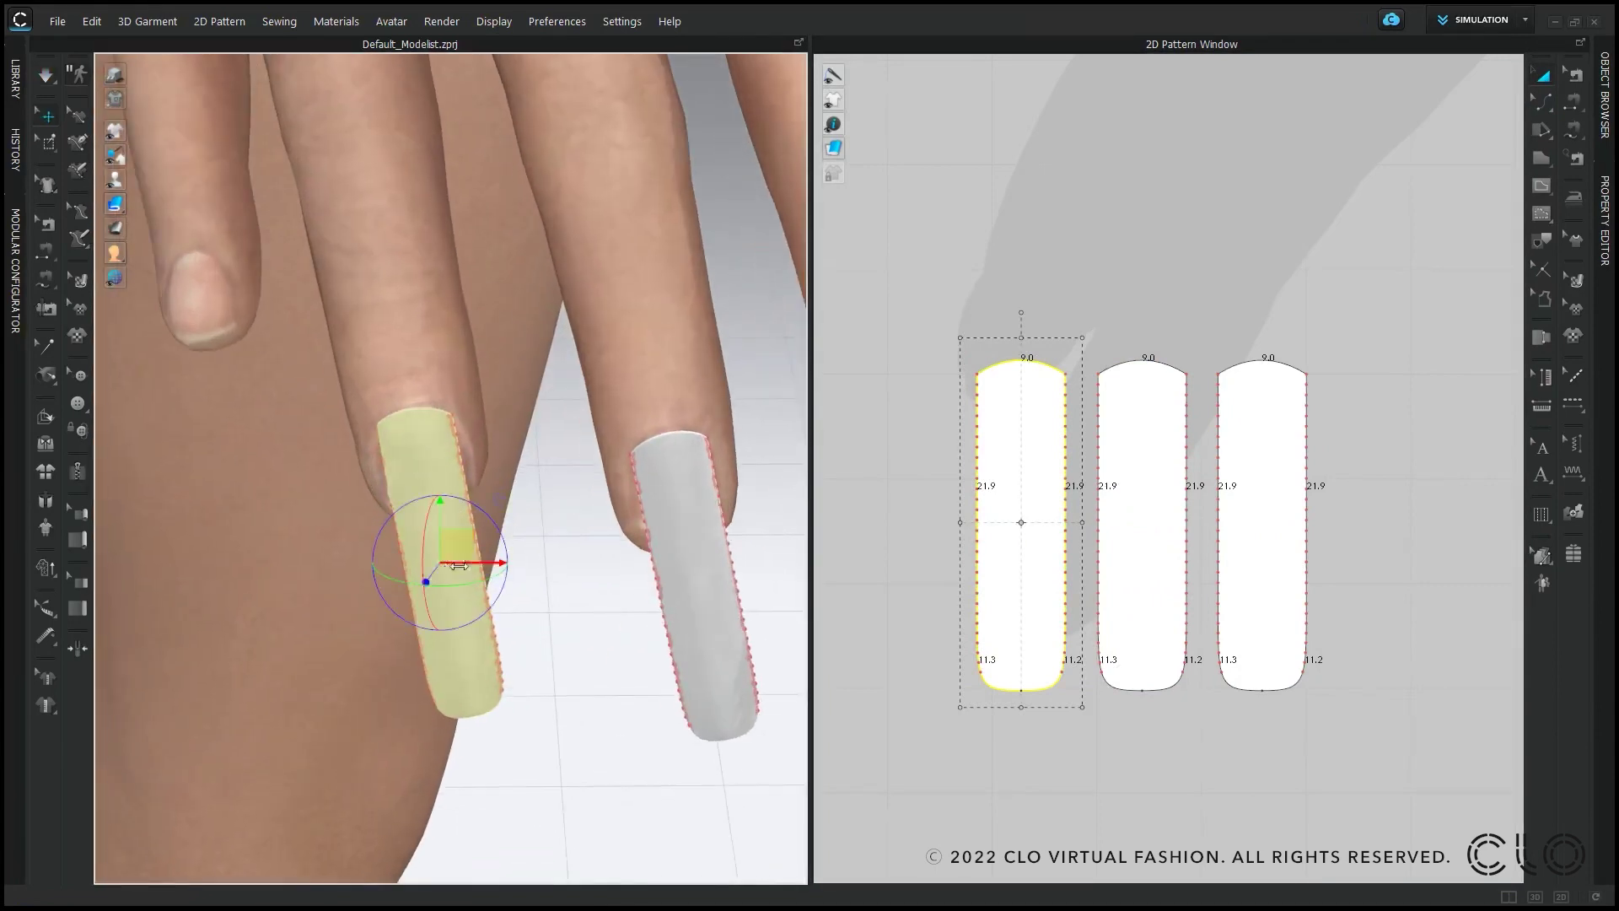
Step: Simulate the third nail and shift it to line up with the ring fingernail
{"action": "key", "text": "space"}
{"action": "right_click_drag", "start_coordinate": [443, 575], "coordinate": [455, 542]}
{"action": "key", "text": "space"}
{"action": "right_click_drag", "start_coordinate": [485, 606], "coordinate": [629, 589]}
{"action": "key", "text": "space"}
{"action": "key", "text": "space"}
{"action": "left_click_drag", "start_coordinate": [408, 581], "coordinate": [436, 586]}
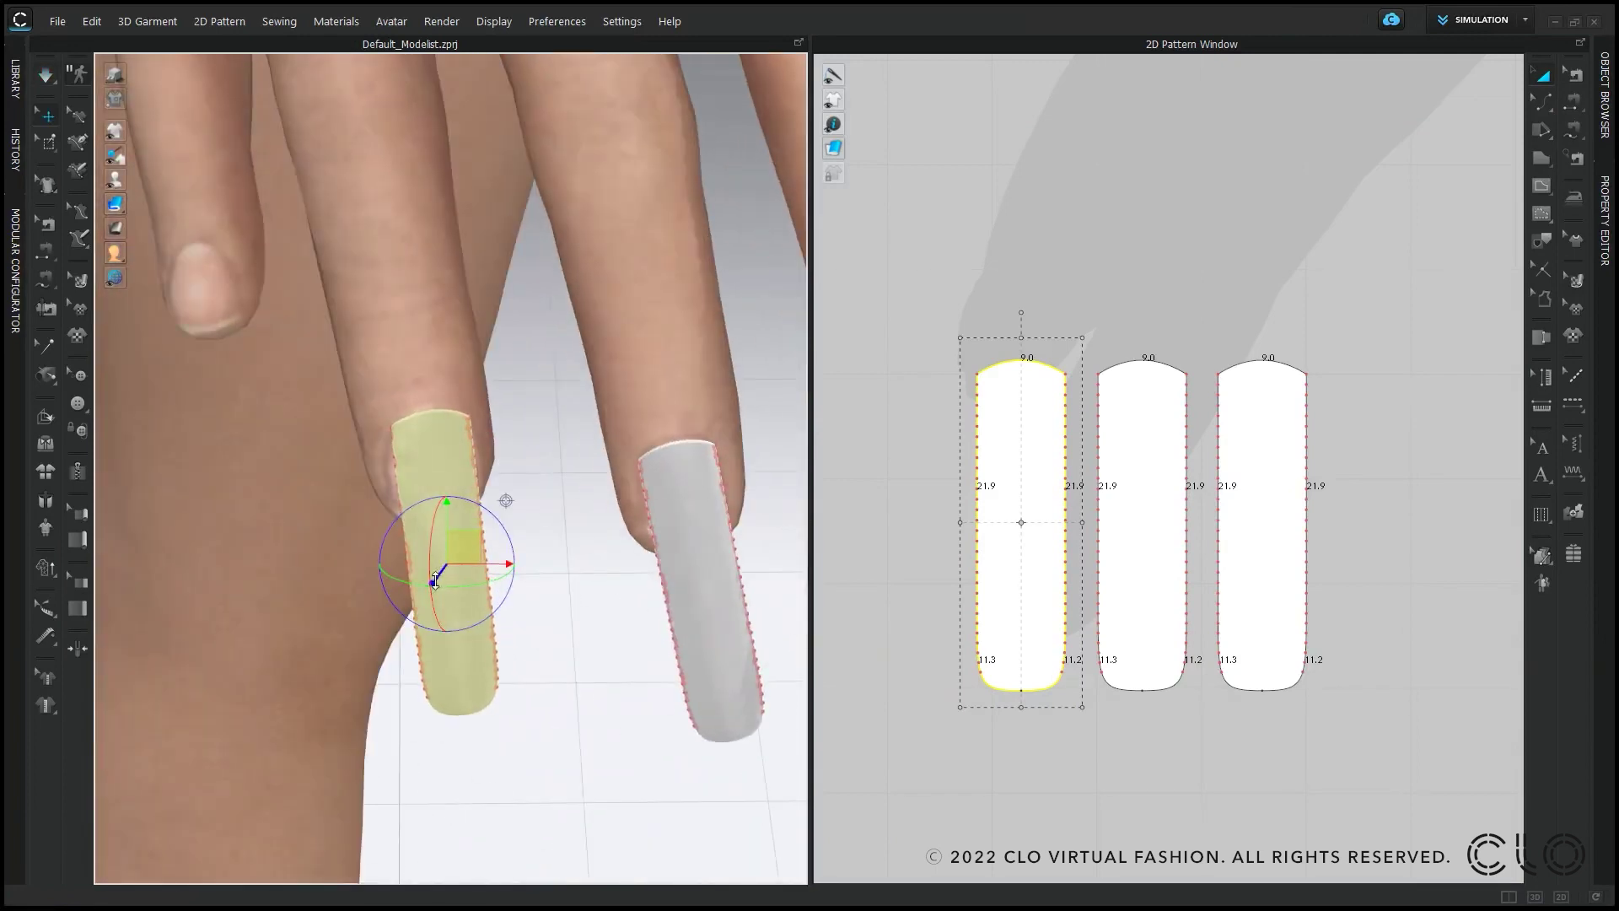
{"action": "left_click_drag", "start_coordinate": [443, 525], "coordinate": [508, 554]}
Step: Move the third nail against the ring fingertip as seen from the side and simulate it again
{"action": "right_click_drag", "start_coordinate": [513, 569], "coordinate": [380, 580]}
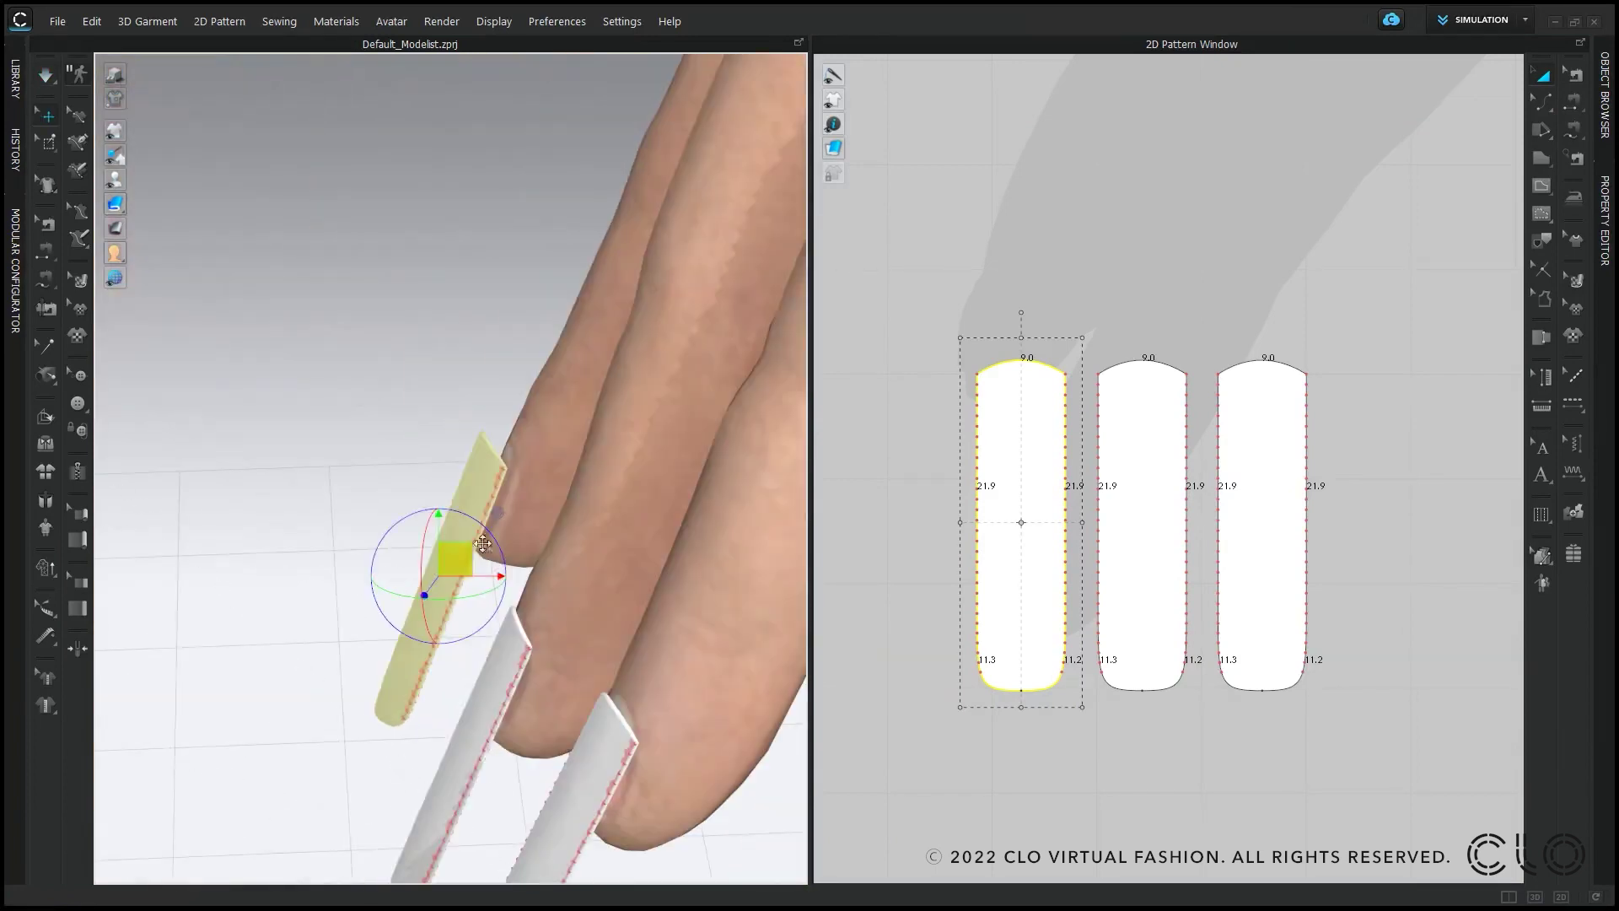
{"action": "left_click_drag", "start_coordinate": [481, 582], "coordinate": [485, 582]}
{"action": "right_click_drag", "start_coordinate": [485, 582], "coordinate": [603, 584]}
{"action": "key", "text": "space"}
{"action": "left_click_drag", "start_coordinate": [457, 577], "coordinate": [442, 528]}
{"action": "key", "text": "space"}
{"action": "key", "text": "space"}
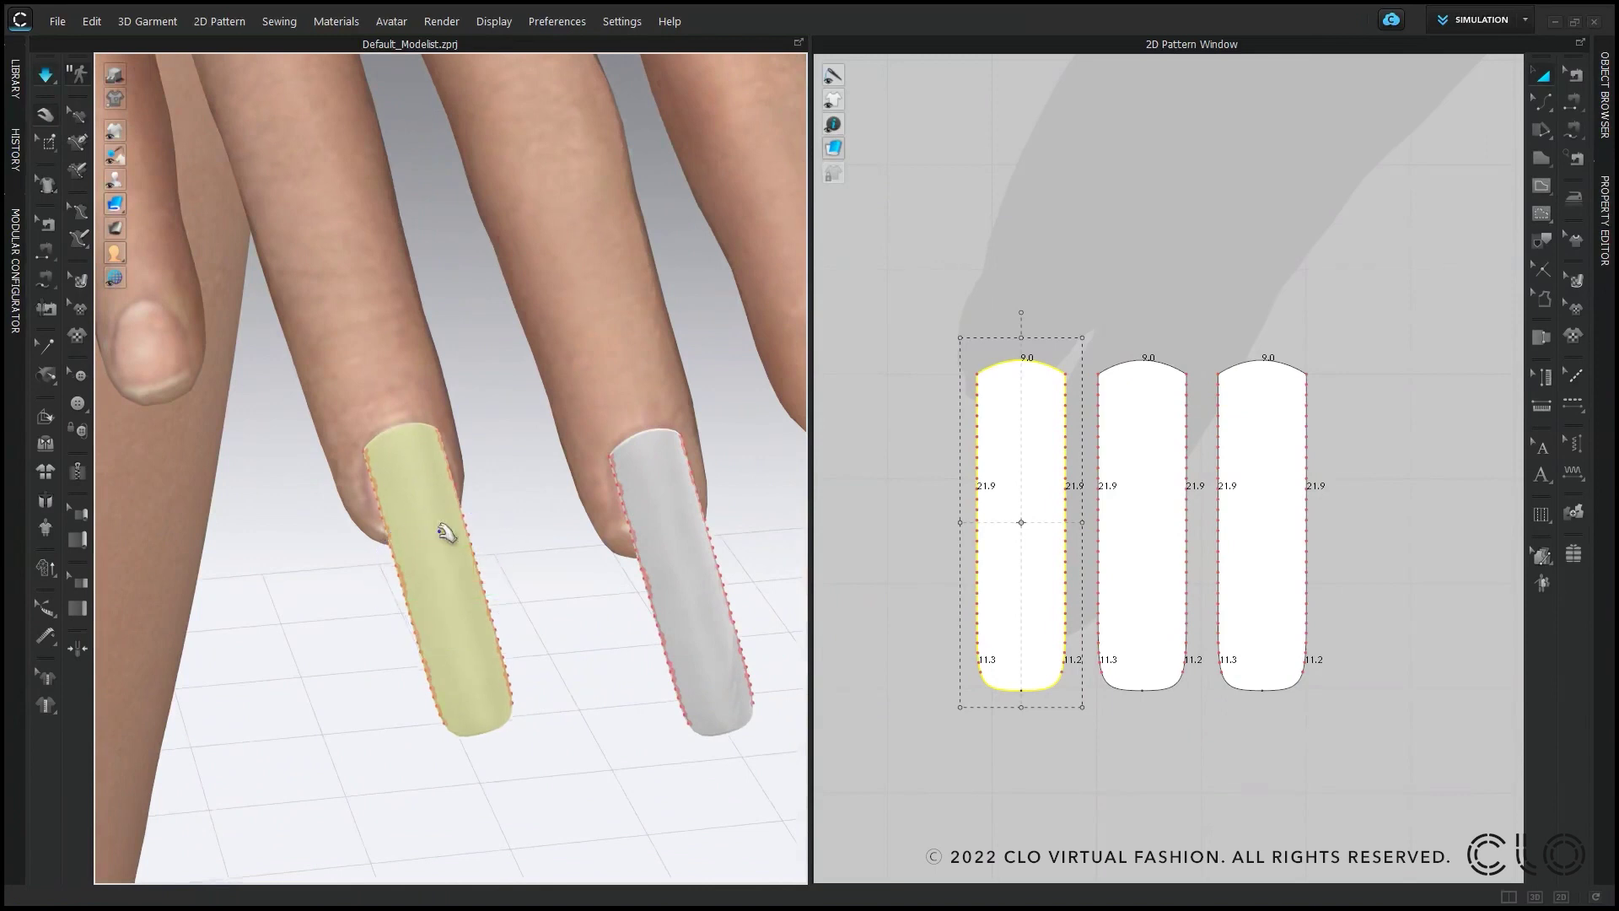
Step: Paste a fourth nail and position it over the little fingertip in 3D
{"action": "scroll", "coordinate": [442, 529], "scroll_direction": "down", "scroll_amount": 3}
{"action": "left_click", "coordinate": [334, 652]}
{"action": "right_click", "coordinate": [291, 443]}
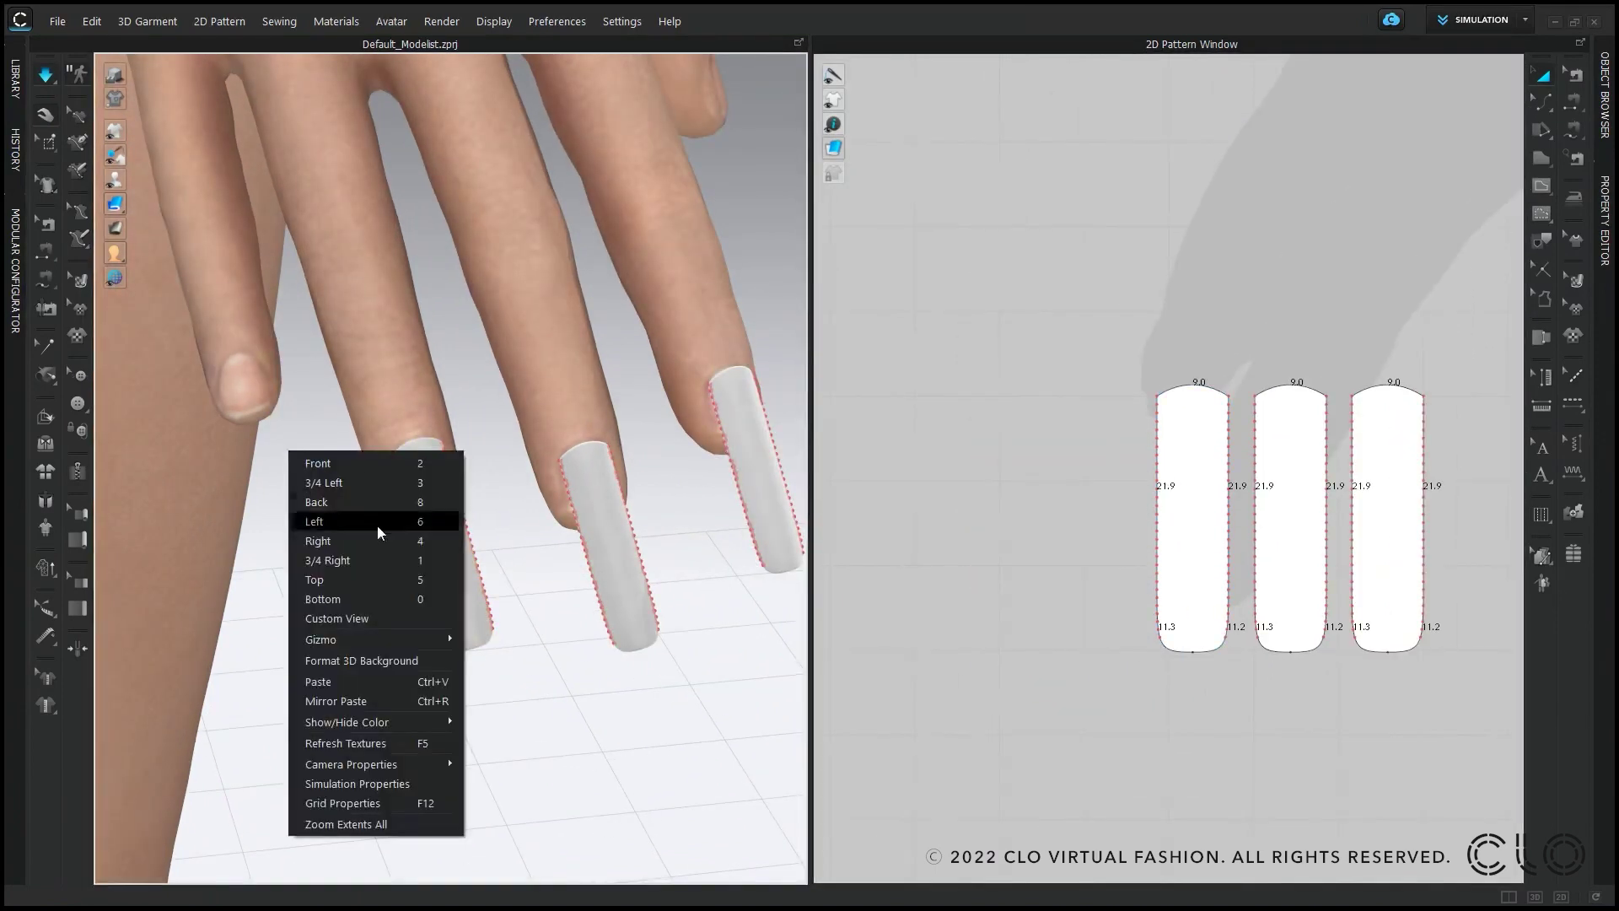
{"action": "left_click", "coordinate": [378, 523]}
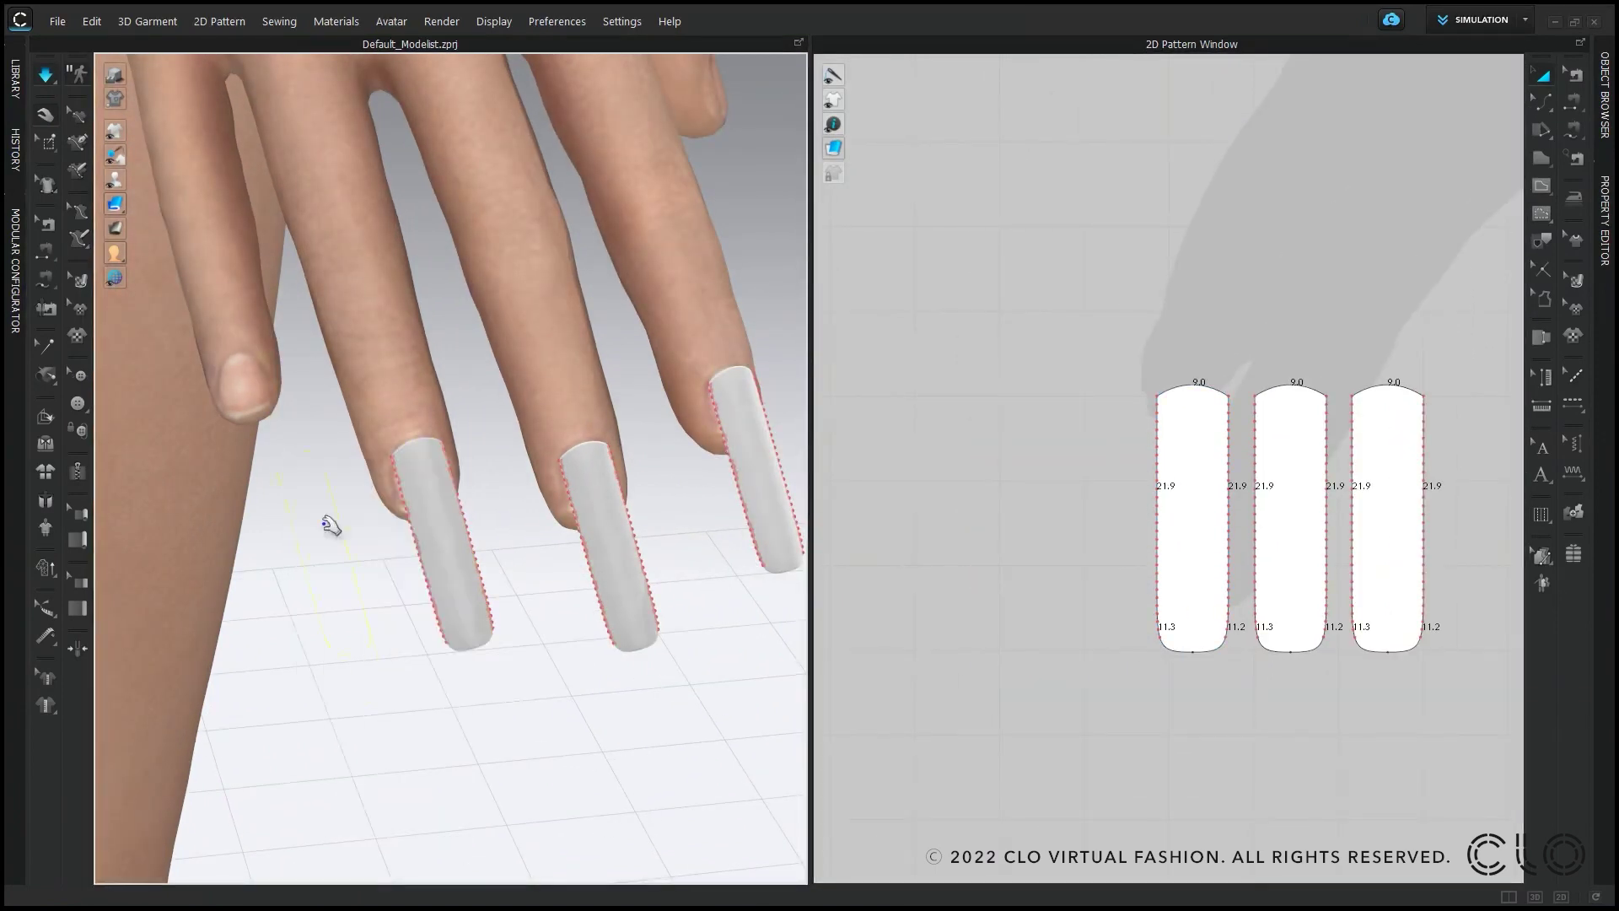
{"action": "left_click", "coordinate": [315, 452]}
{"action": "left_click", "coordinate": [1195, 467]}
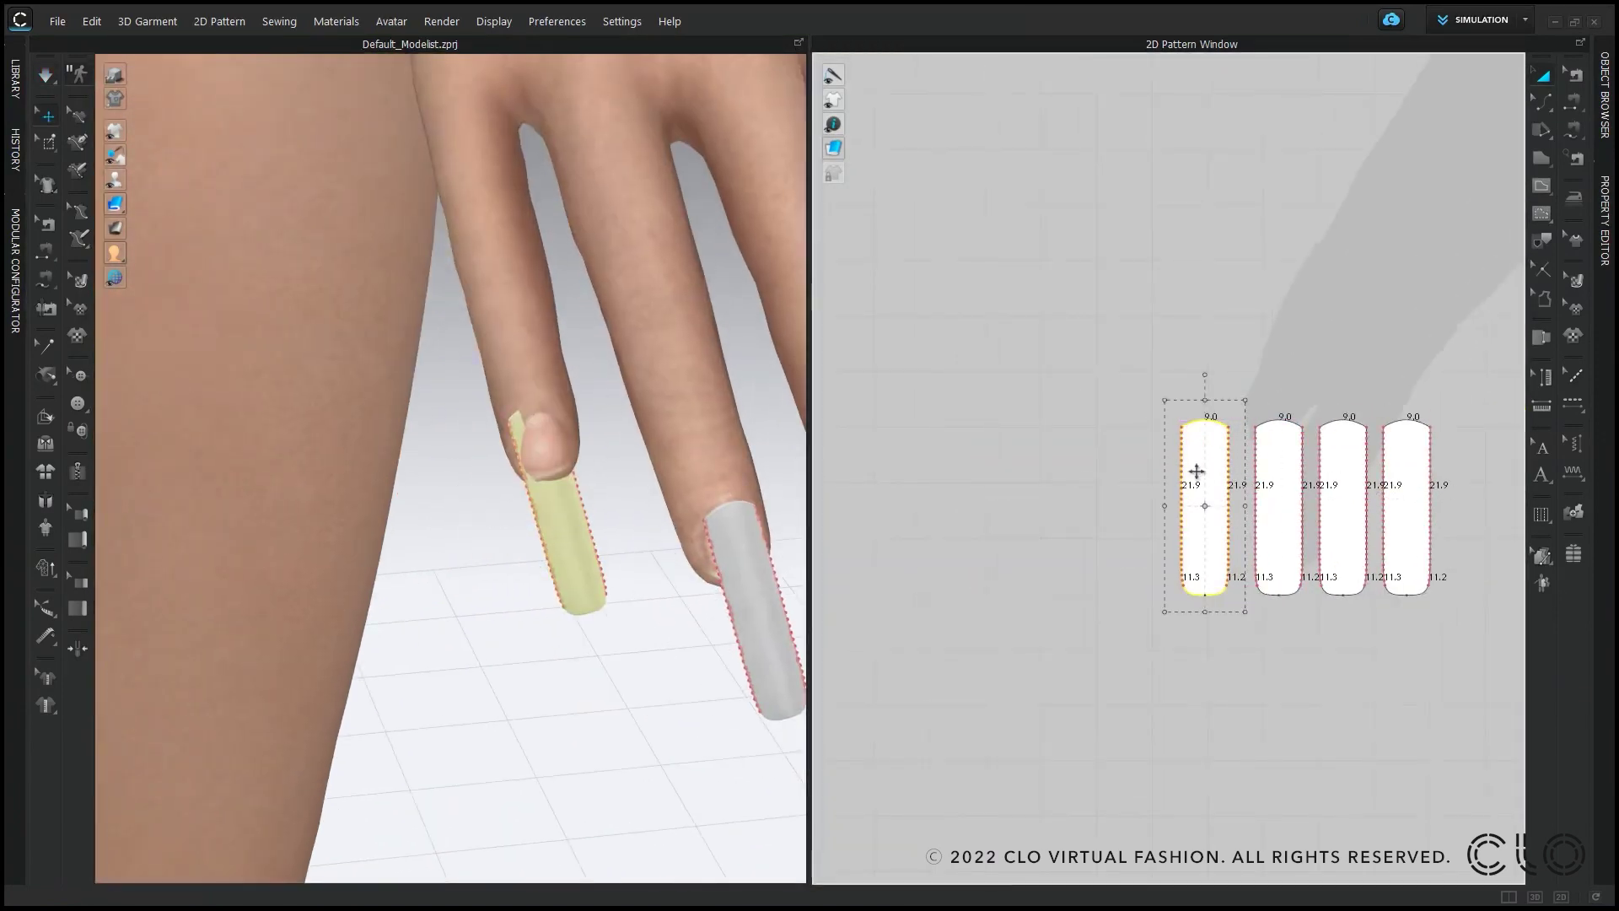
{"action": "left_click_drag", "start_coordinate": [575, 534], "coordinate": [544, 525]}
Step: Narrow the fourth nail pattern symmetrically so its curved top edge is about 7.1 mm long
{"action": "scroll", "coordinate": [1055, 480], "scroll_direction": "up", "scroll_amount": 3}
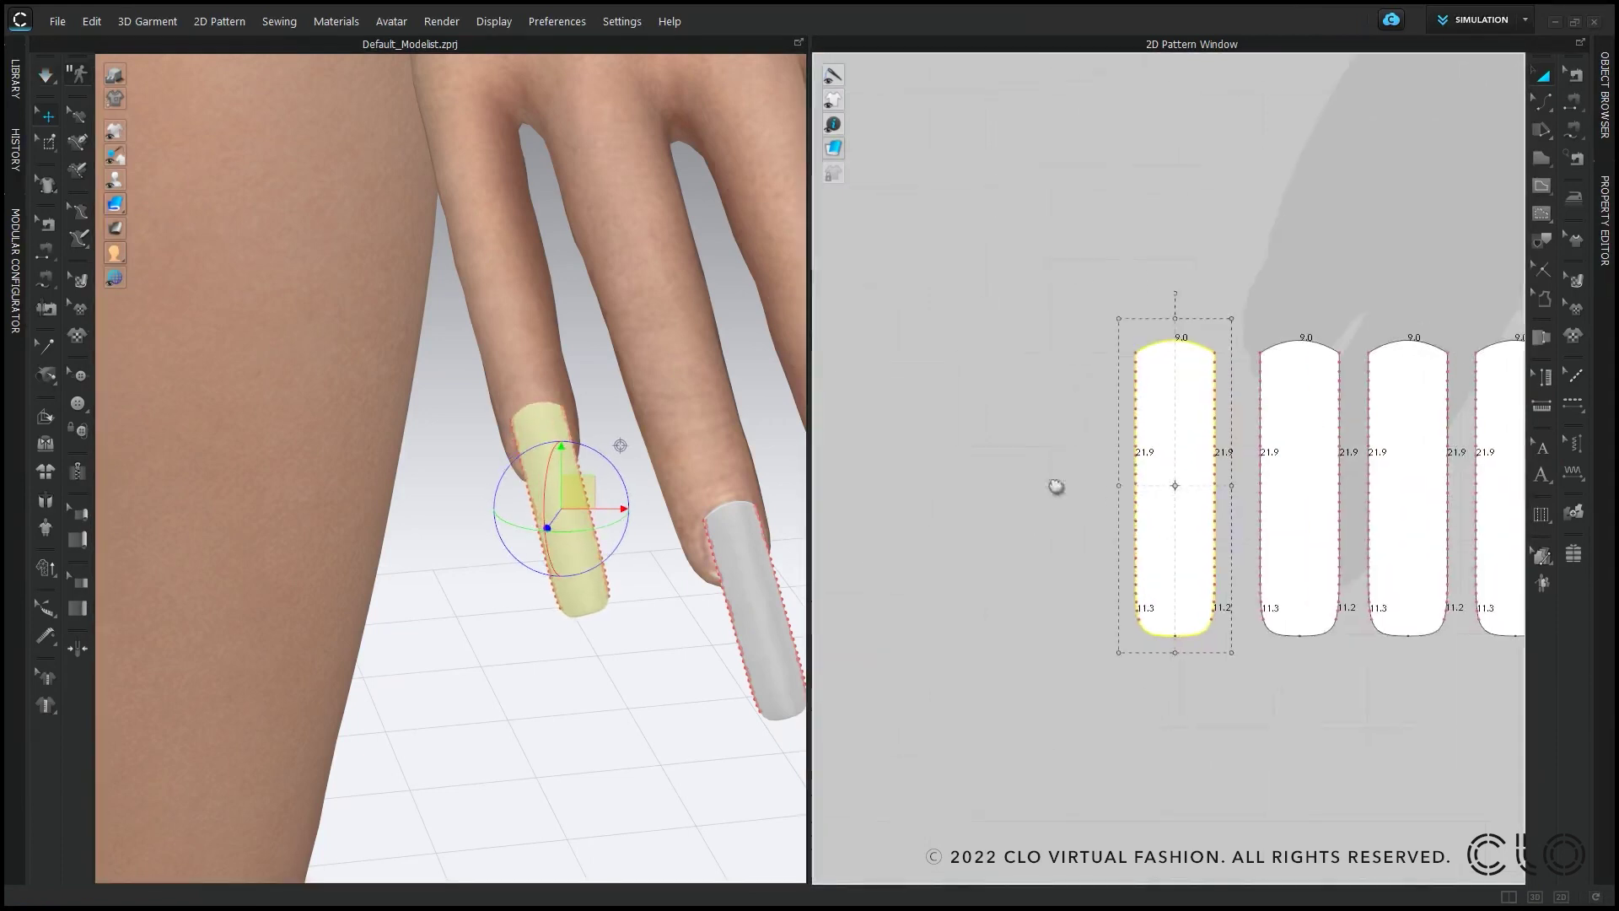
{"action": "scroll", "coordinate": [999, 506], "scroll_direction": "up", "scroll_amount": 1}
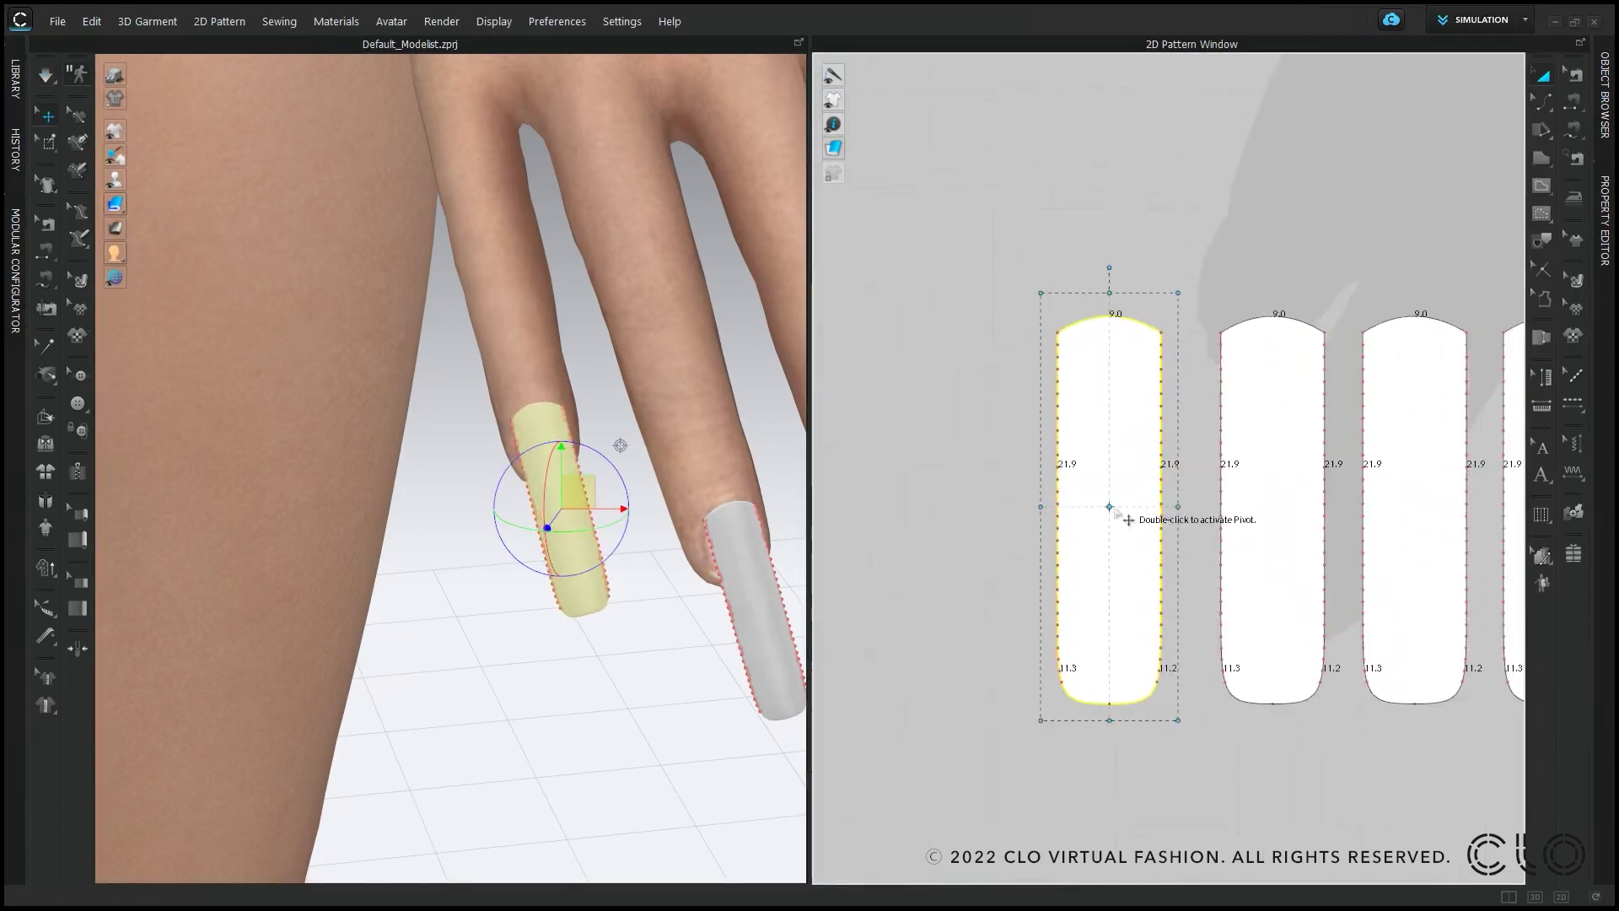
{"action": "left_click_drag", "start_coordinate": [1041, 506], "coordinate": [1063, 507]}
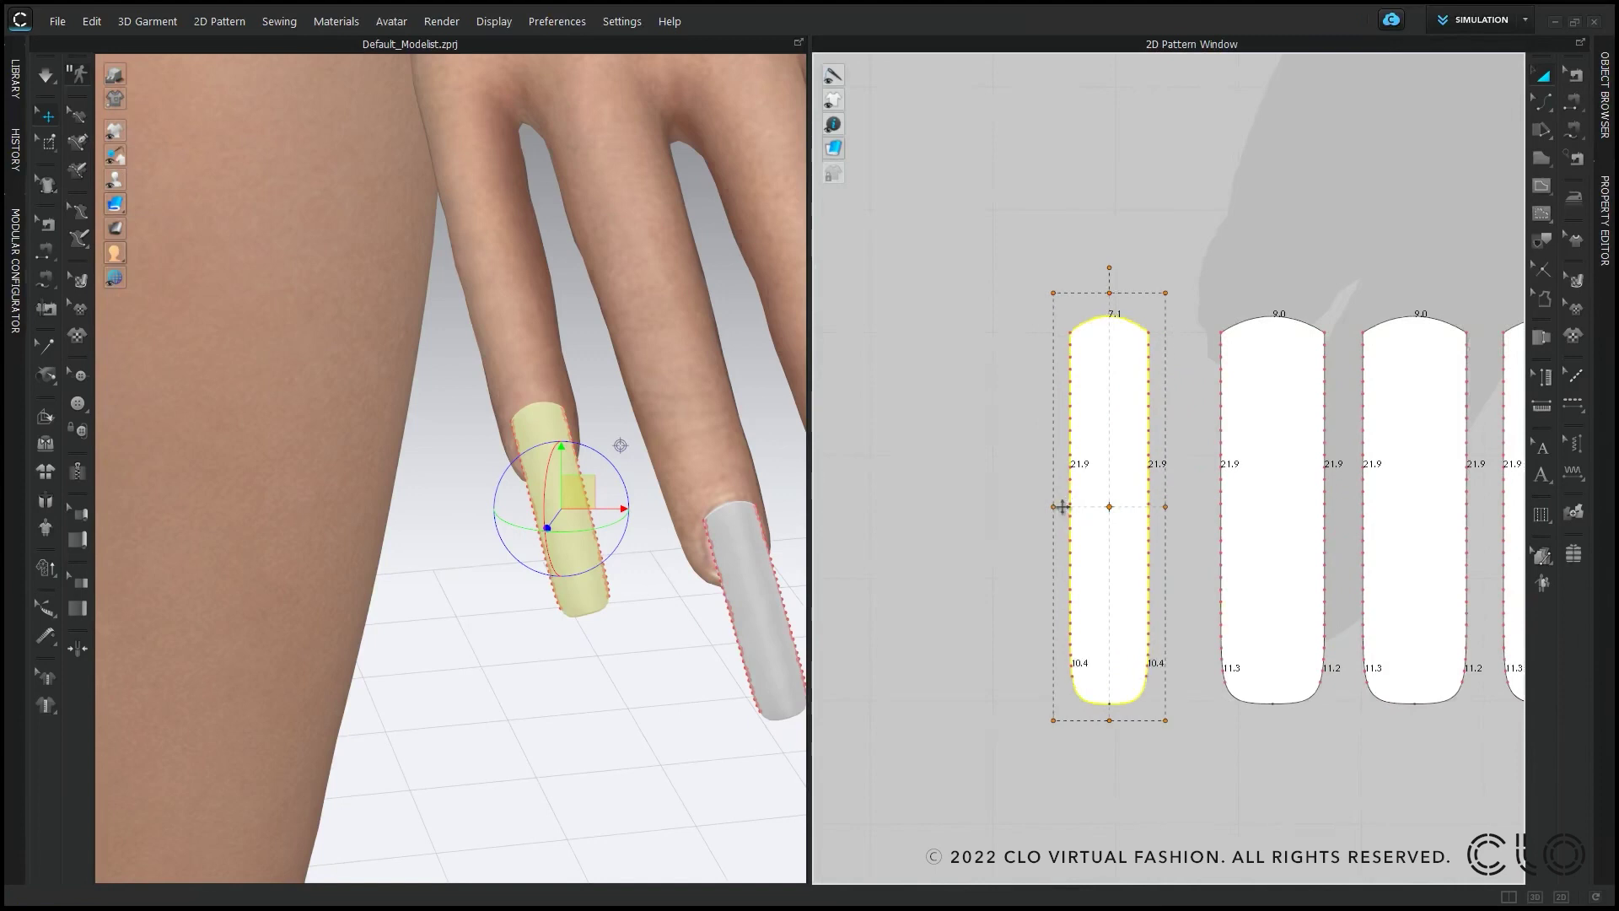
{"action": "left_click", "coordinate": [1171, 534]}
{"action": "left_click", "coordinate": [1121, 550]}
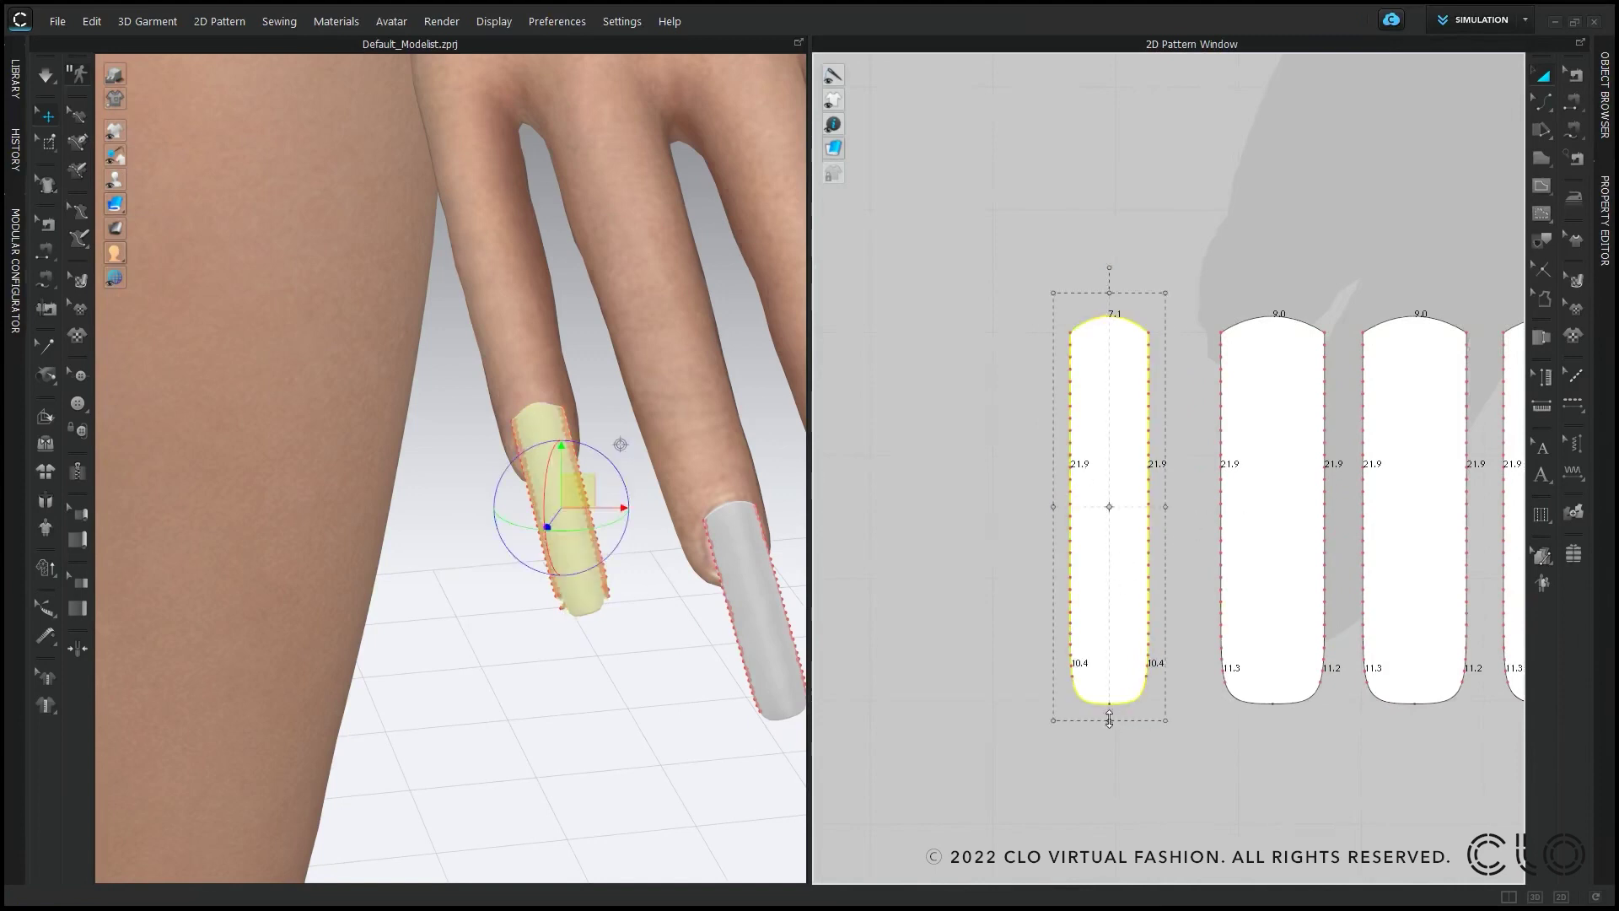
Step: Shorten the fourth nail pattern until its straight sides are about 15.7 mm long and simulate it briefly
{"action": "left_click_drag", "start_coordinate": [1110, 705], "coordinate": [1115, 607]}
{"action": "key", "text": "space"}
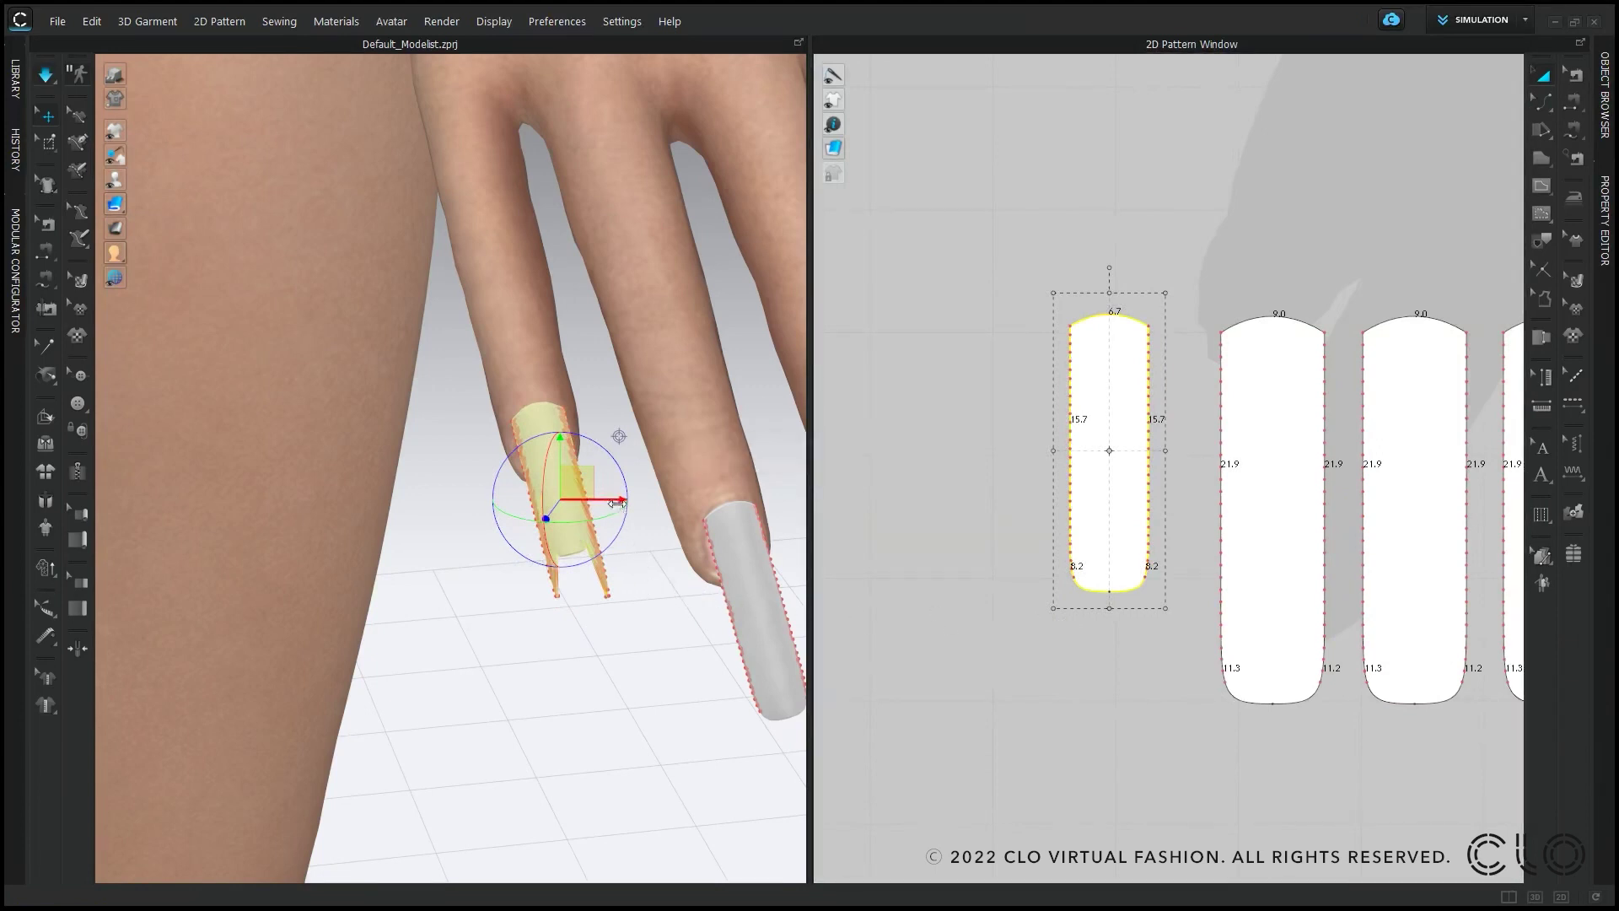
{"action": "key", "text": "space"}
{"action": "left_click", "coordinate": [633, 550]}
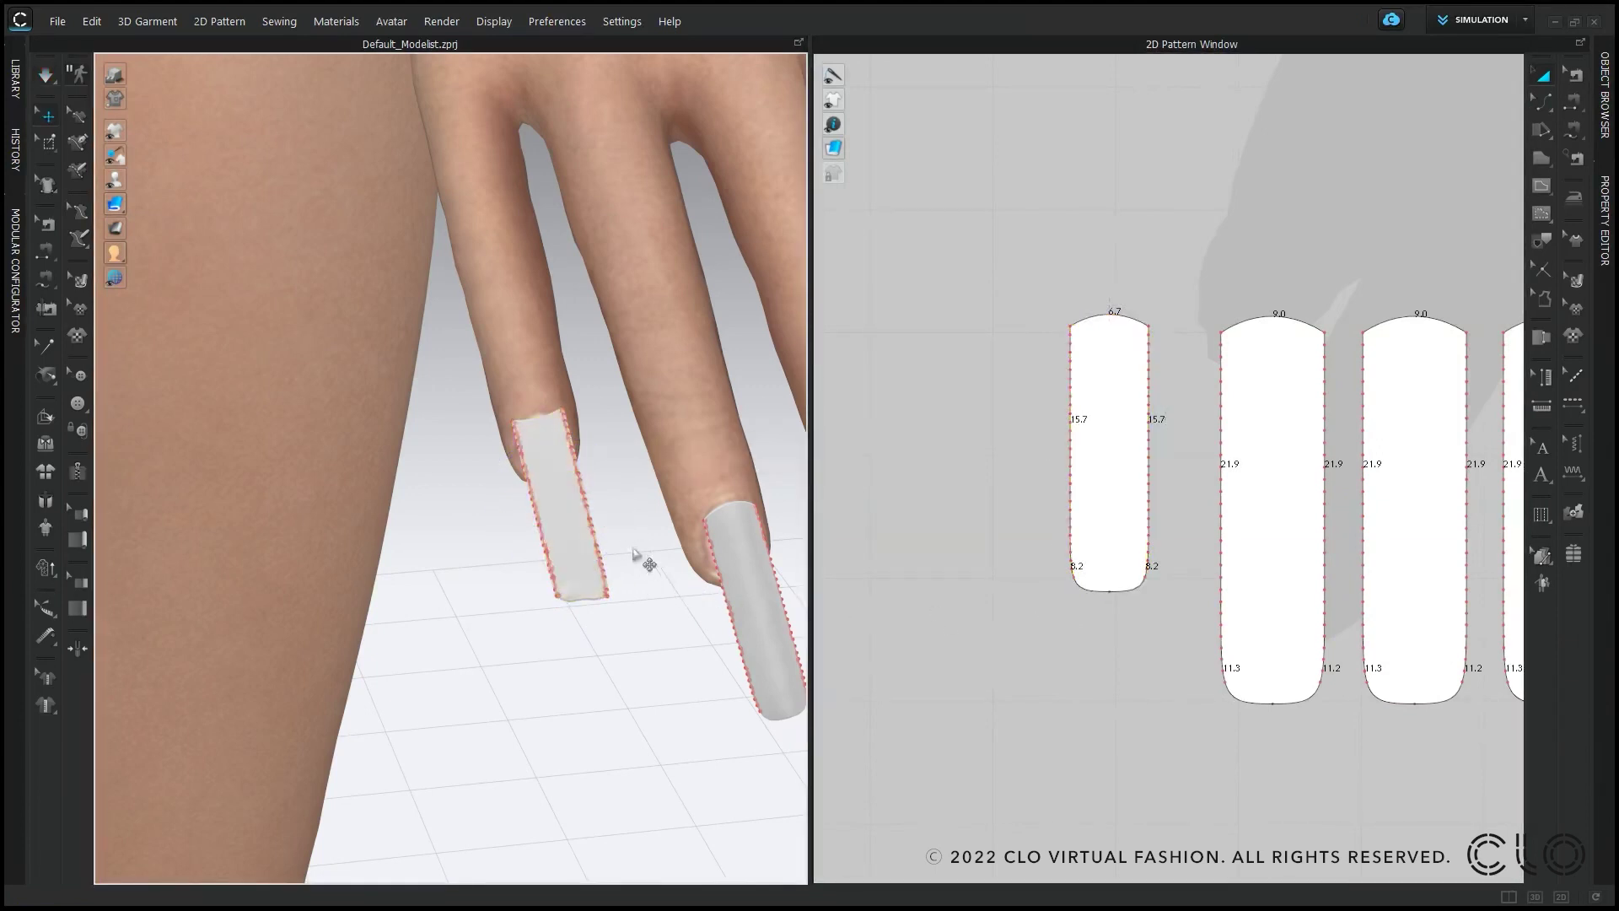
Step: Remove the pins from both long edges of the fourth nail and reposition it over the little fingertip
{"action": "double_click", "coordinate": [594, 533]}
{"action": "scroll", "coordinate": [603, 538], "scroll_direction": "up", "scroll_amount": 1}
{"action": "key", "text": "space"}
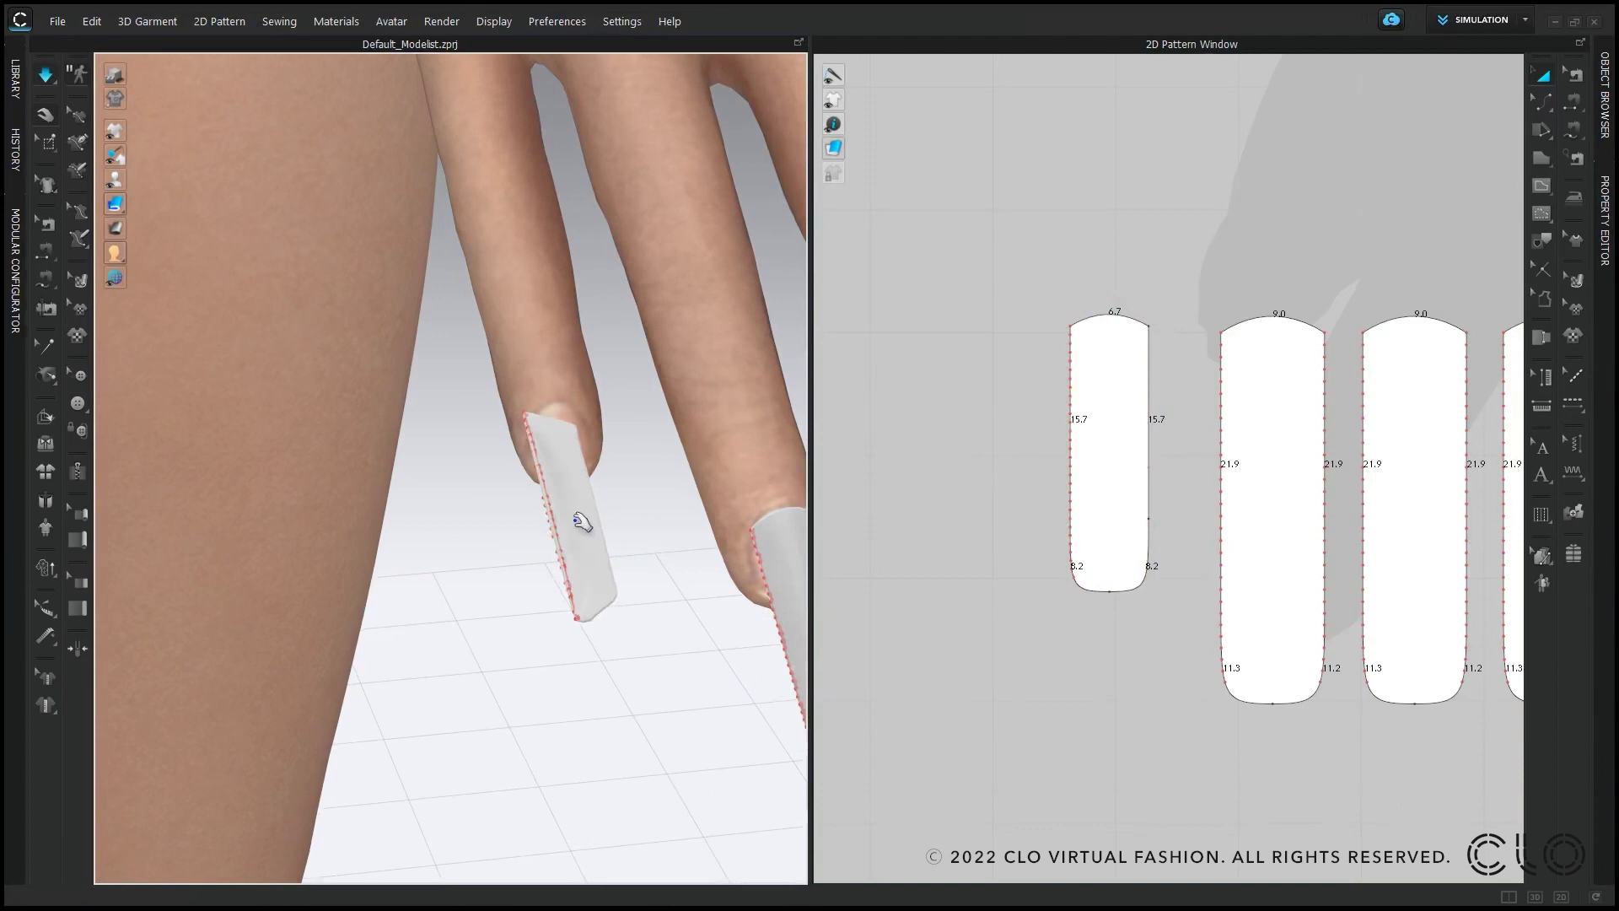
{"action": "left_click_drag", "start_coordinate": [577, 517], "coordinate": [564, 511]}
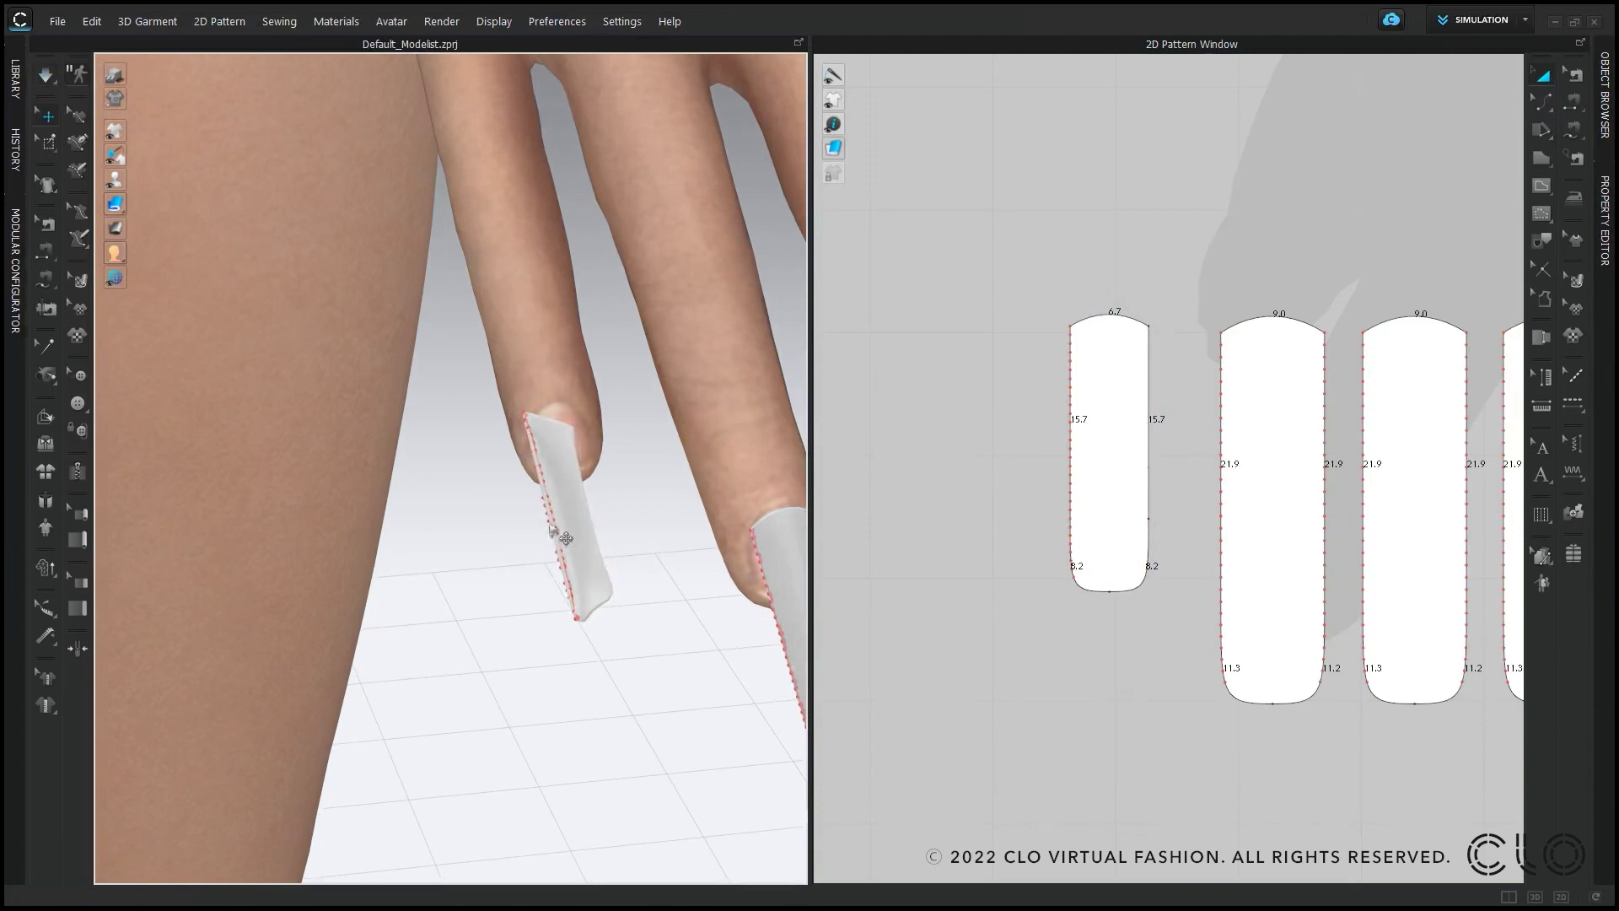
{"action": "left_click", "coordinate": [575, 520]}
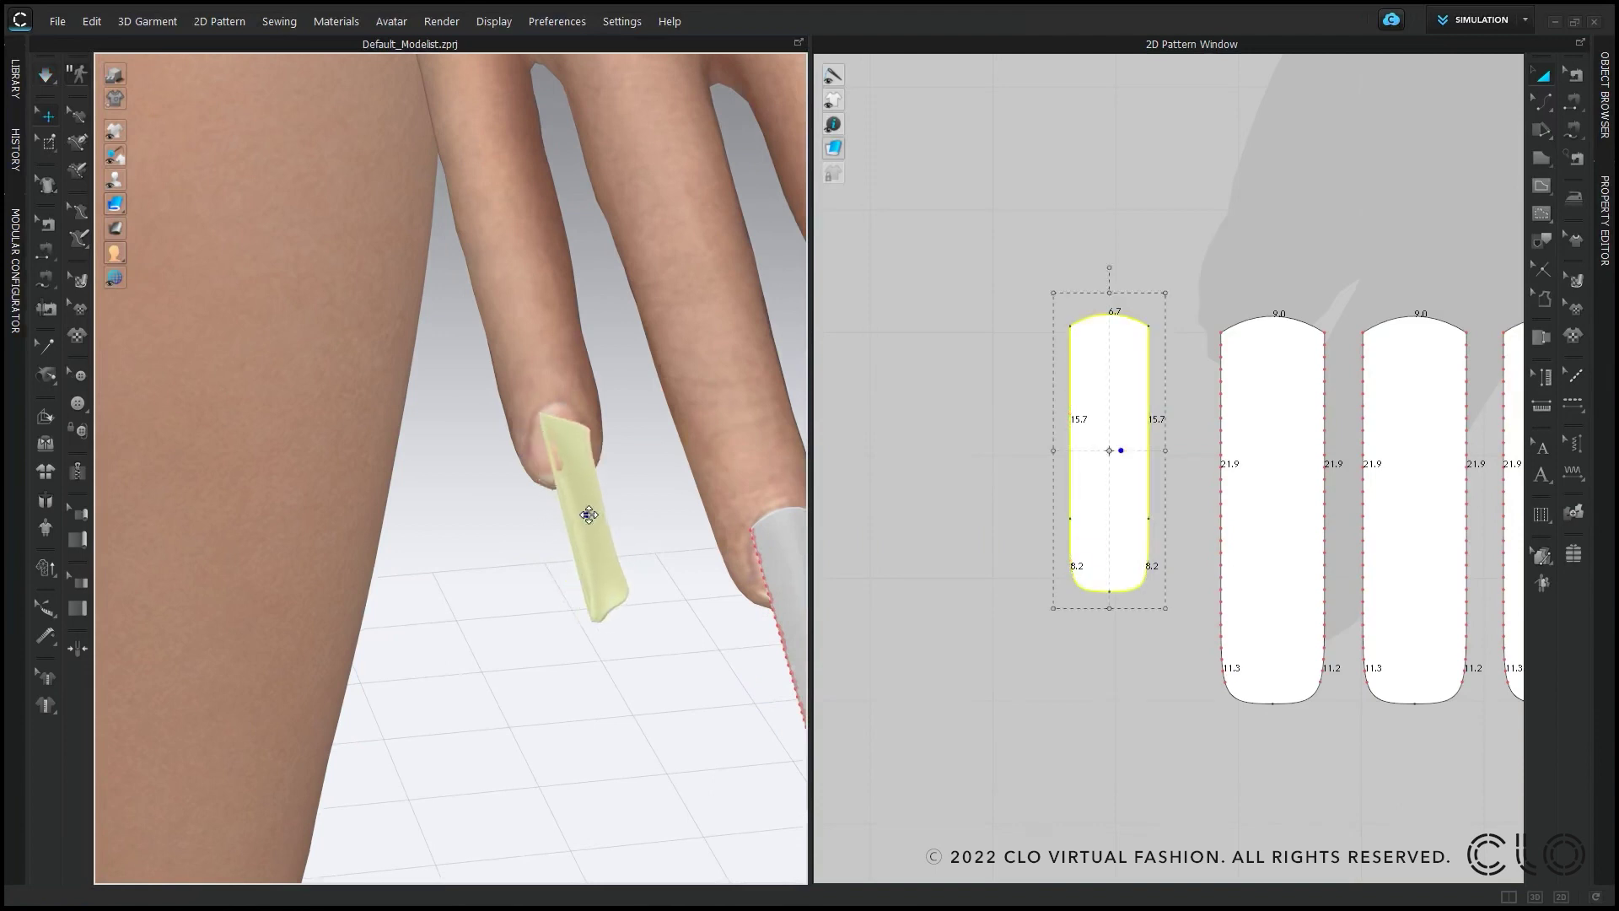
{"action": "mouse_move", "coordinate": [581, 519]}
{"action": "left_mouse_down"}
{"action": "mouse_move", "coordinate": [571, 506]}
{"action": "mouse_move", "coordinate": [595, 491]}
{"action": "left_mouse_up"}
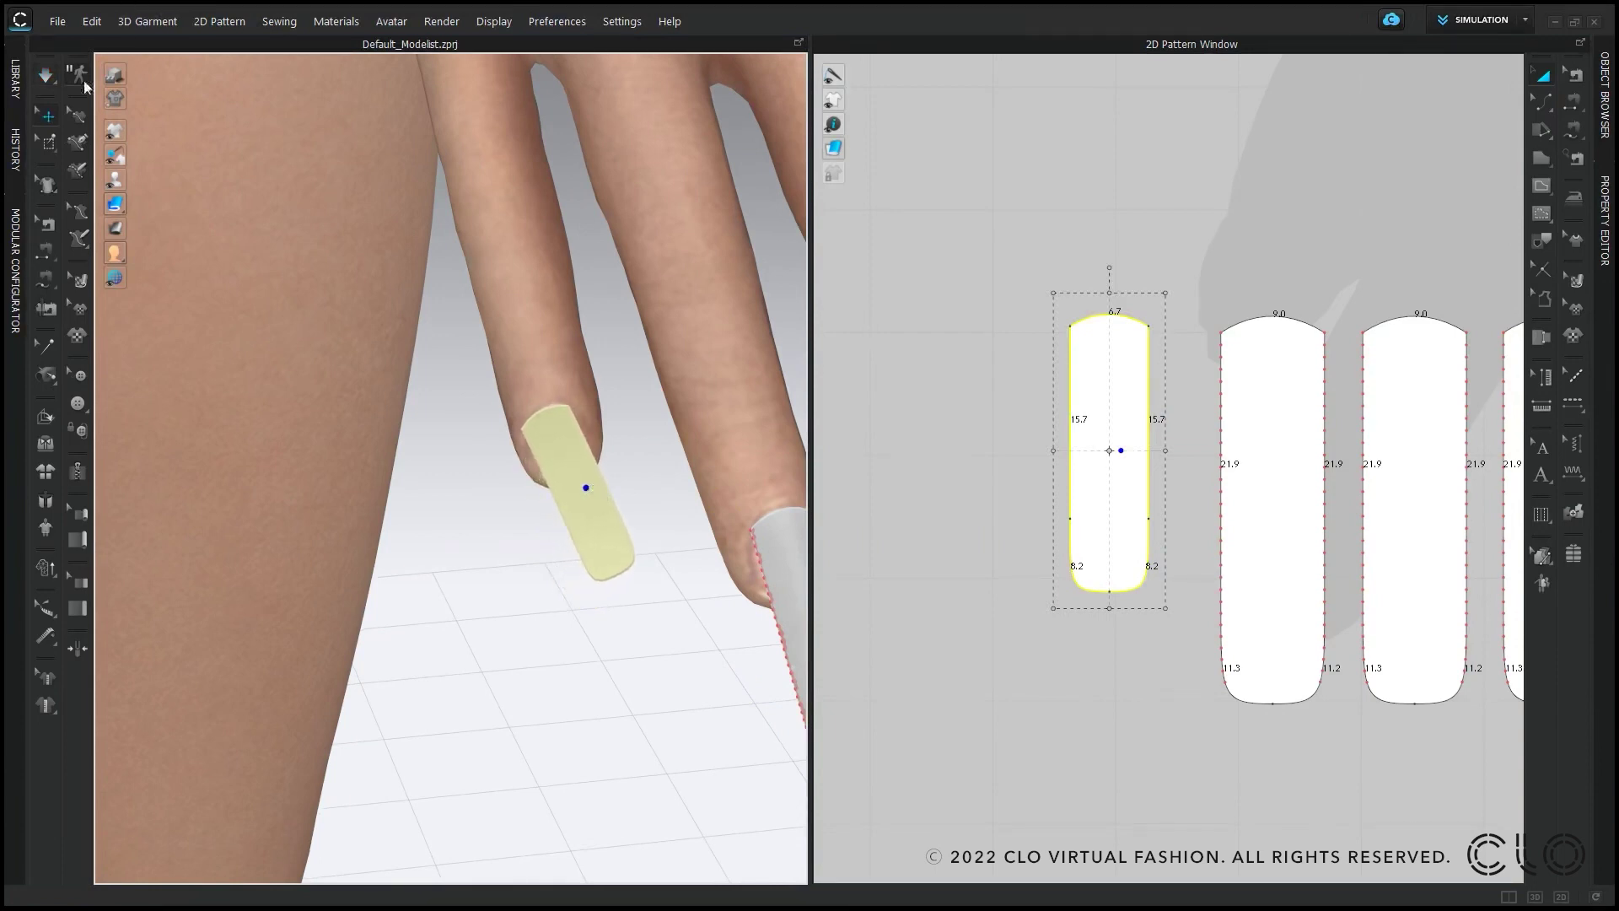
Step: Pin both long side edges of the fourth nail pattern again using Pin (Box)
{"action": "left_click", "coordinate": [56, 145]}
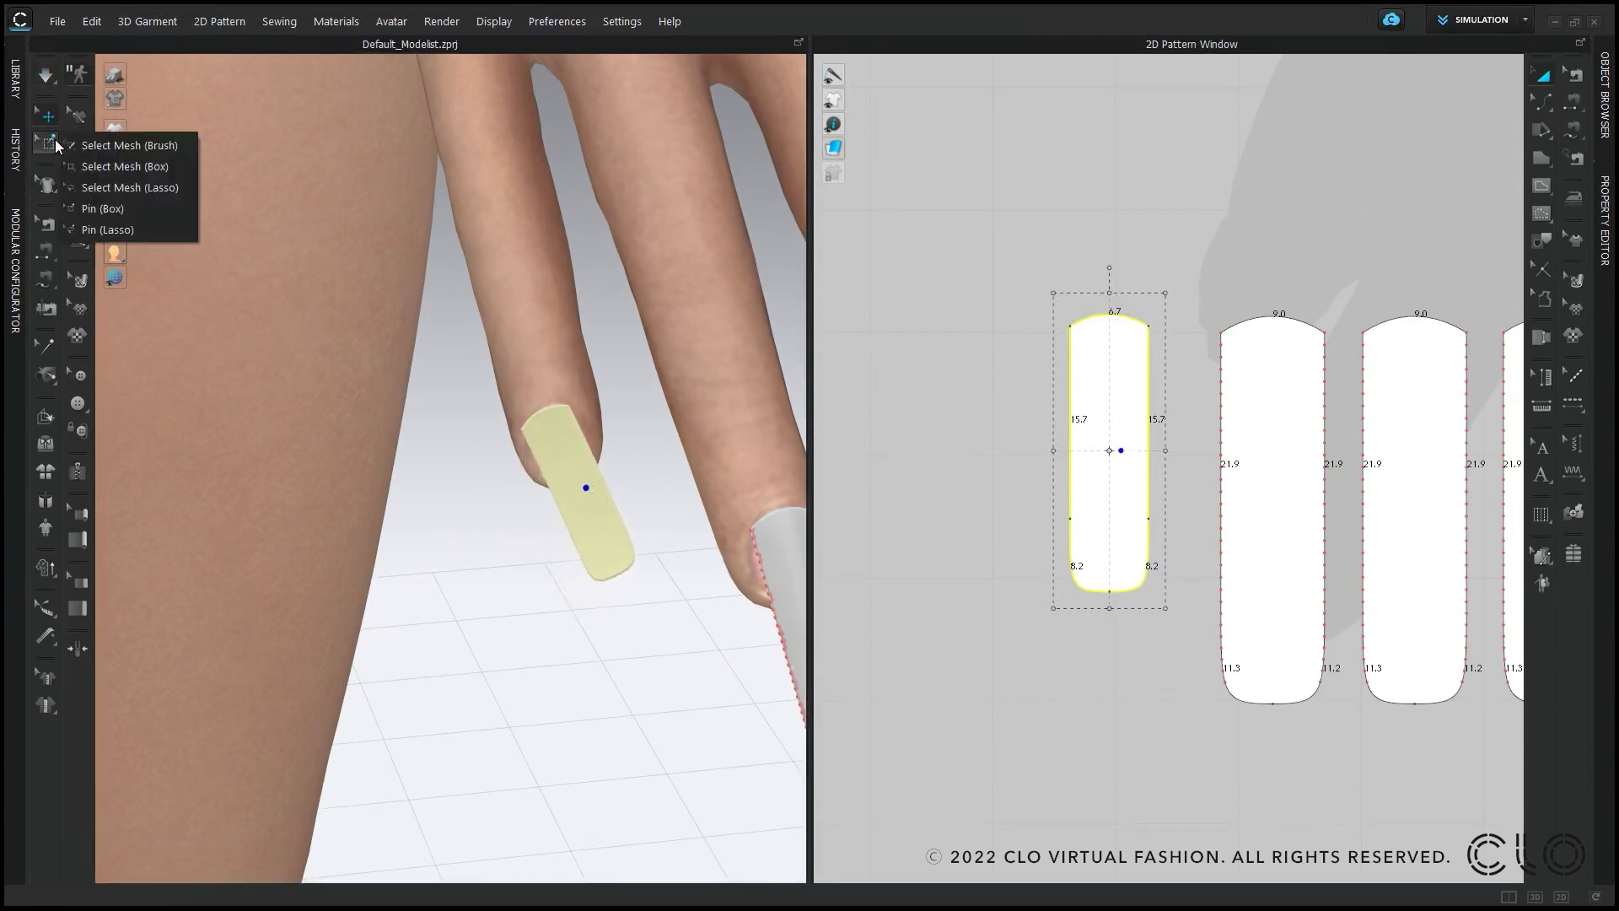
{"action": "left_click", "coordinate": [85, 208]}
{"action": "scroll", "coordinate": [1184, 447], "scroll_direction": "up", "scroll_amount": 2}
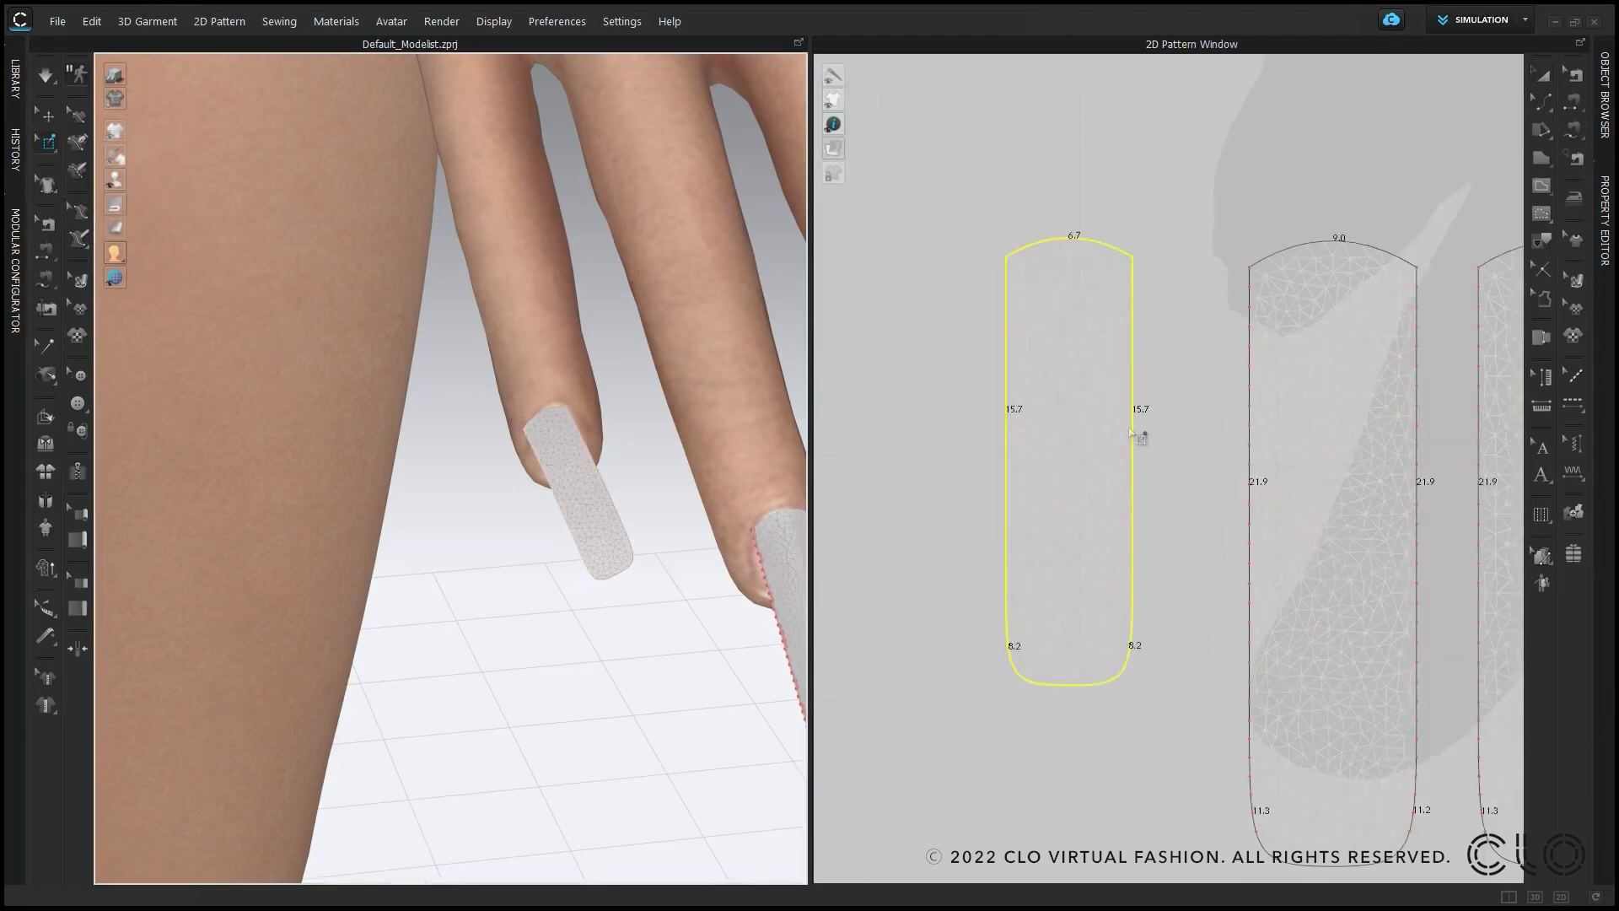
{"action": "scroll", "coordinate": [1133, 433], "scroll_direction": "up", "scroll_amount": 1}
{"action": "double_click", "coordinate": [1132, 436]}
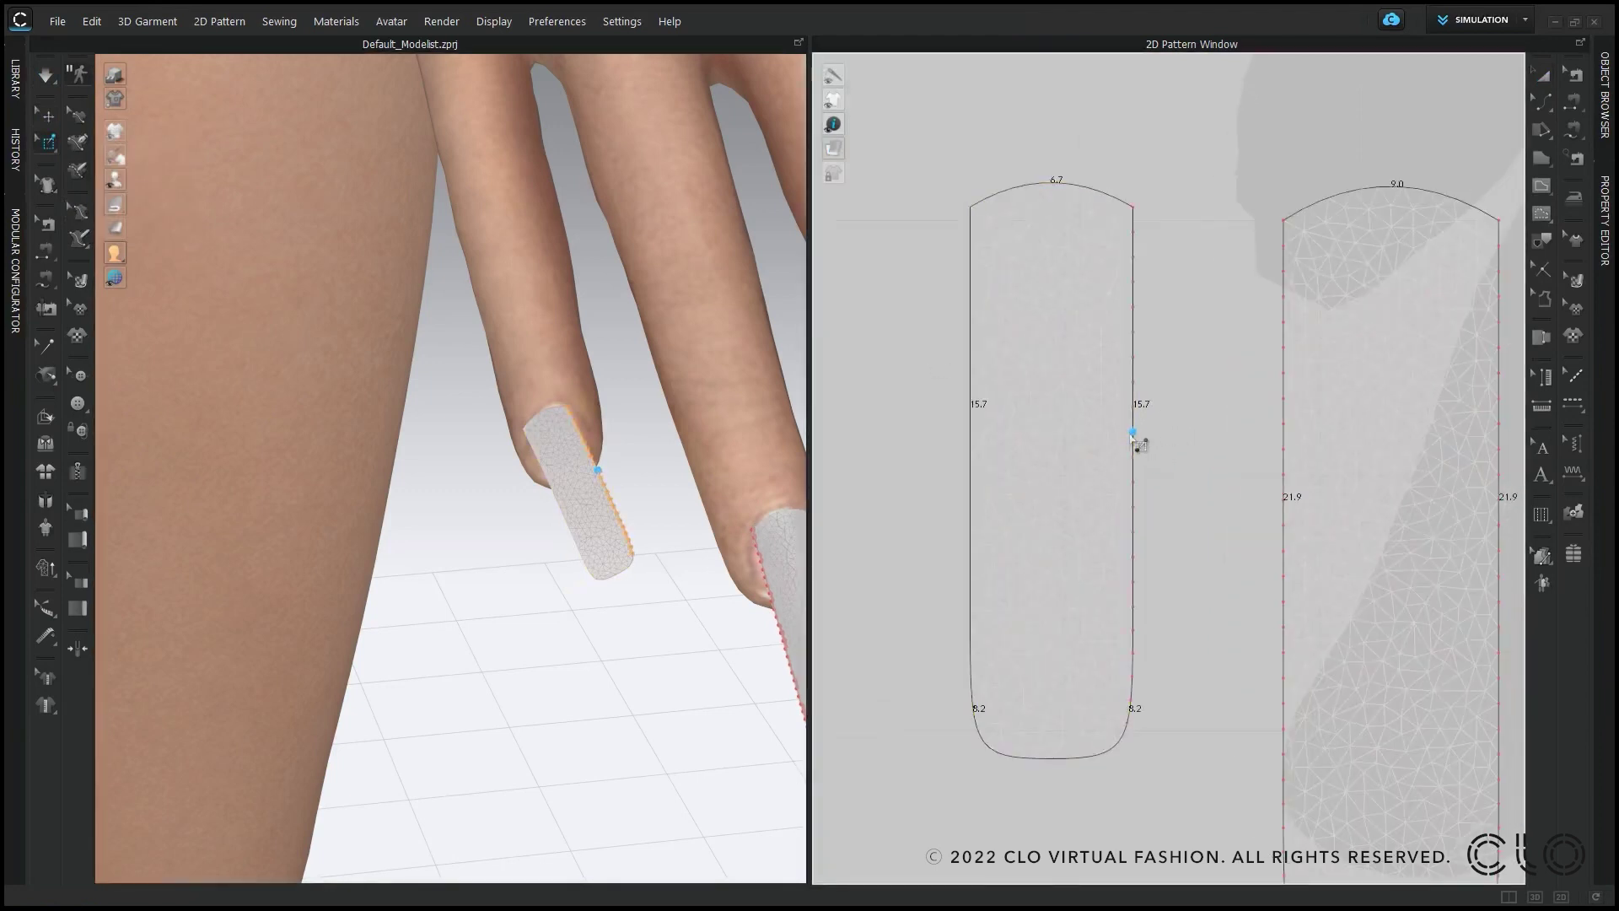
{"action": "double_click", "coordinate": [970, 481]}
Step: Rotate and shift the fourth nail to align with the little finger and simulate it against the fingertip
{"action": "left_click", "coordinate": [47, 115]}
{"action": "left_click", "coordinate": [579, 491]}
{"action": "left_click_drag", "start_coordinate": [540, 437], "coordinate": [568, 424]}
{"action": "left_click_drag", "start_coordinate": [638, 491], "coordinate": [623, 491]}
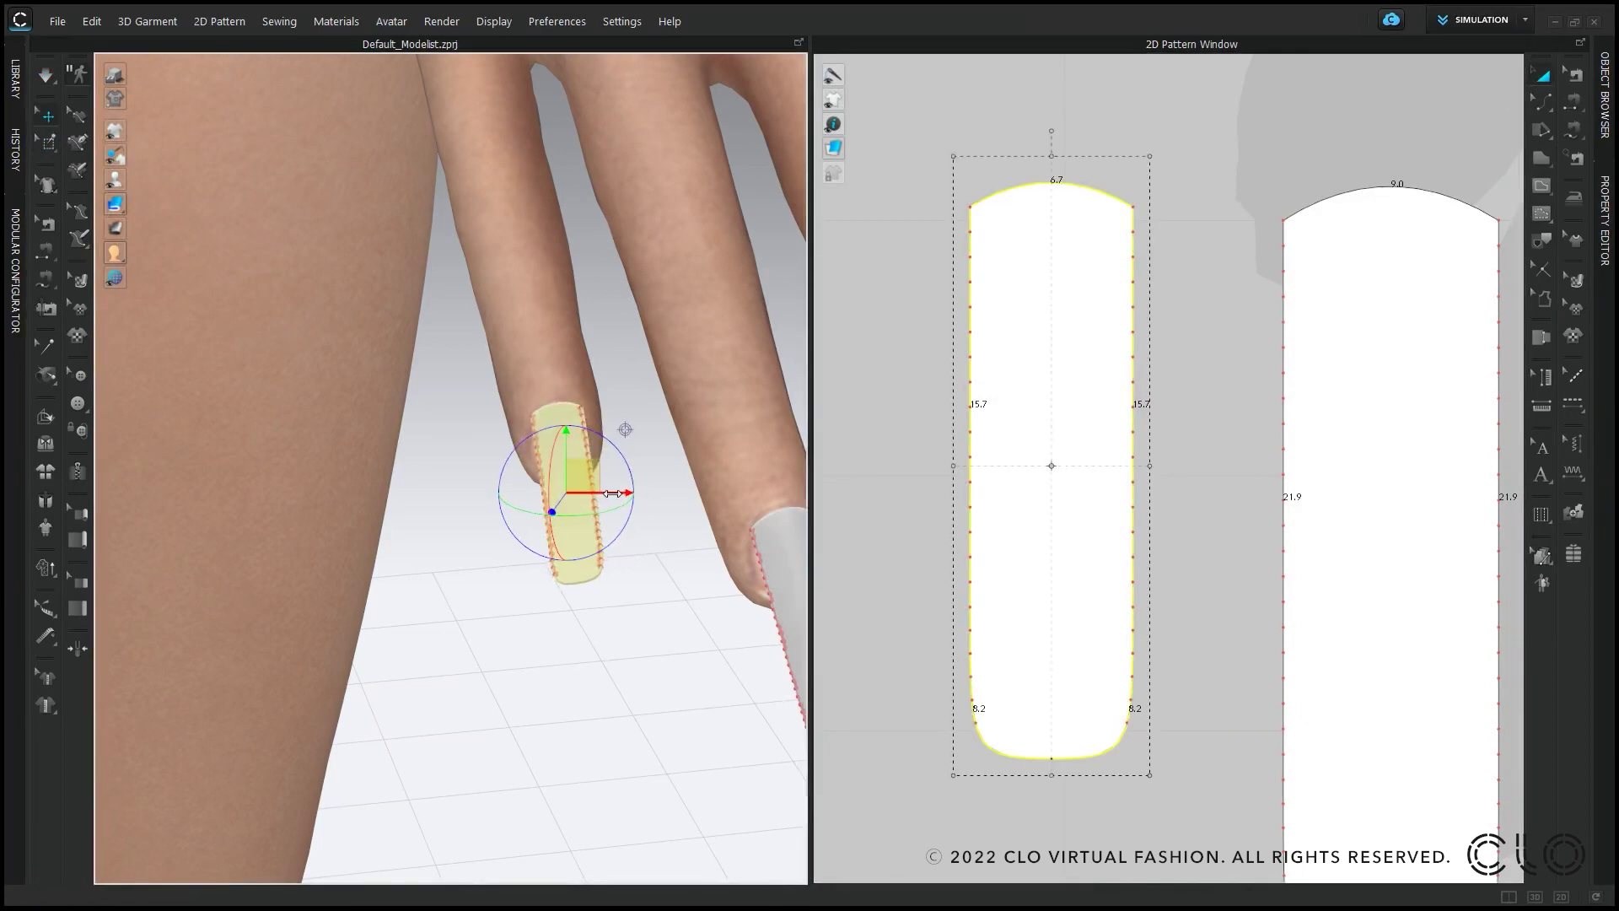
{"action": "key", "text": "space"}
{"action": "right_click_drag", "start_coordinate": [666, 483], "coordinate": [600, 506]}
{"action": "key", "text": "space"}
{"action": "left_click_drag", "start_coordinate": [604, 518], "coordinate": [622, 511]}
{"action": "left_click", "coordinate": [618, 502]}
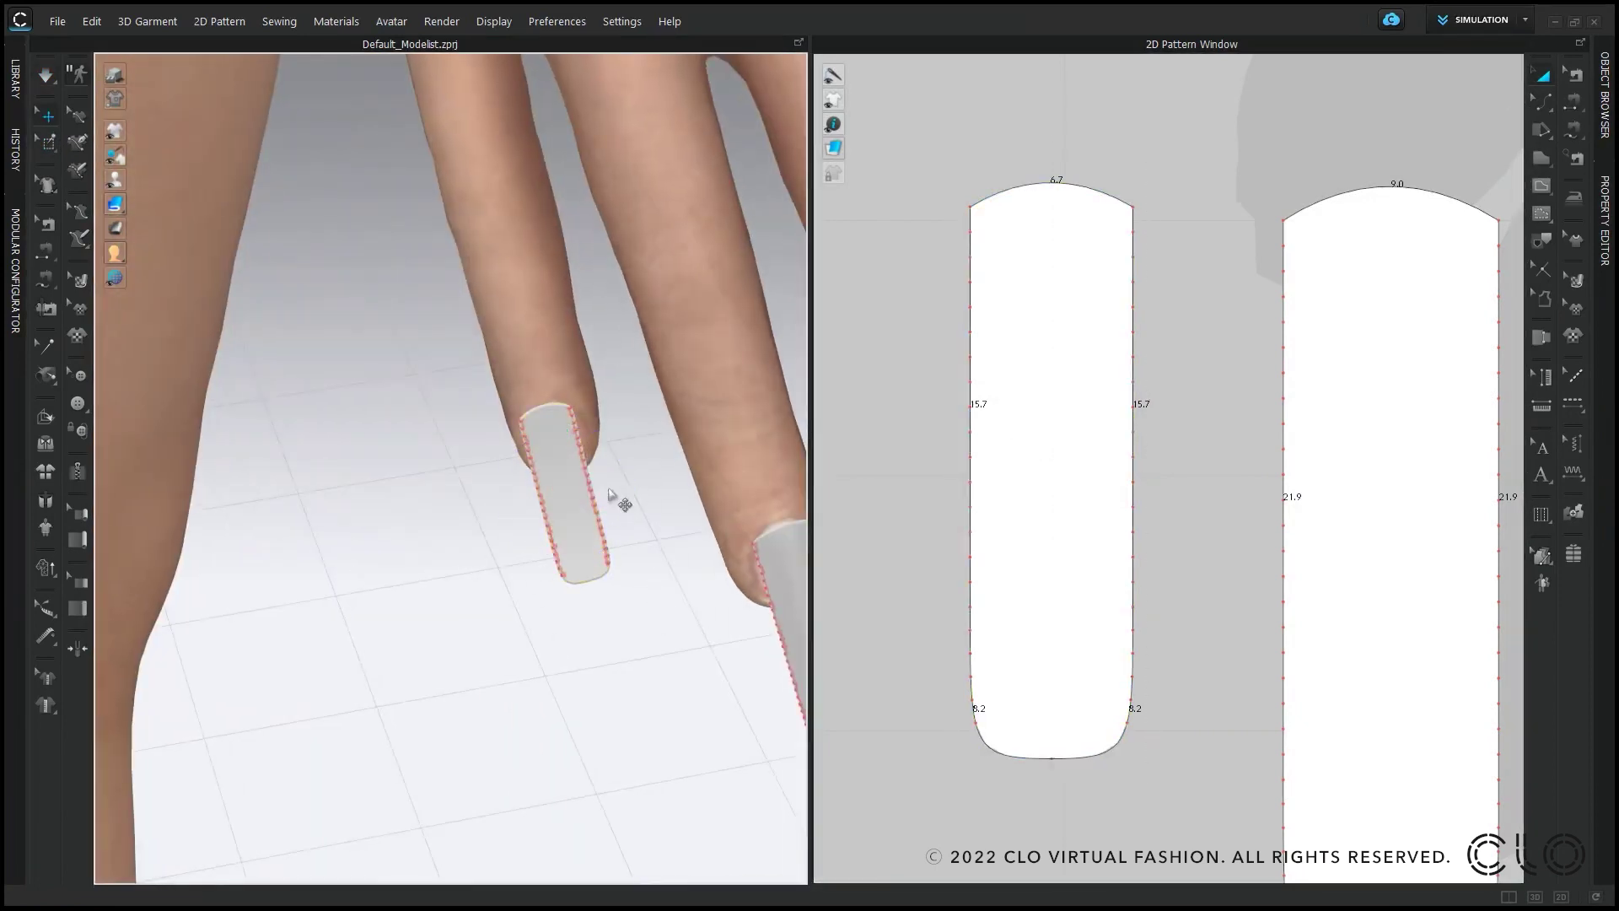
Step: Adjust the fourth nail's height on the little fingertip from a raised view and simulate it again
{"action": "left_click", "coordinate": [572, 495]}
{"action": "right_click_drag", "start_coordinate": [573, 500], "coordinate": [683, 582]}
{"action": "key", "text": "space"}
{"action": "key", "text": "space"}
{"action": "left_click", "coordinate": [621, 564]}
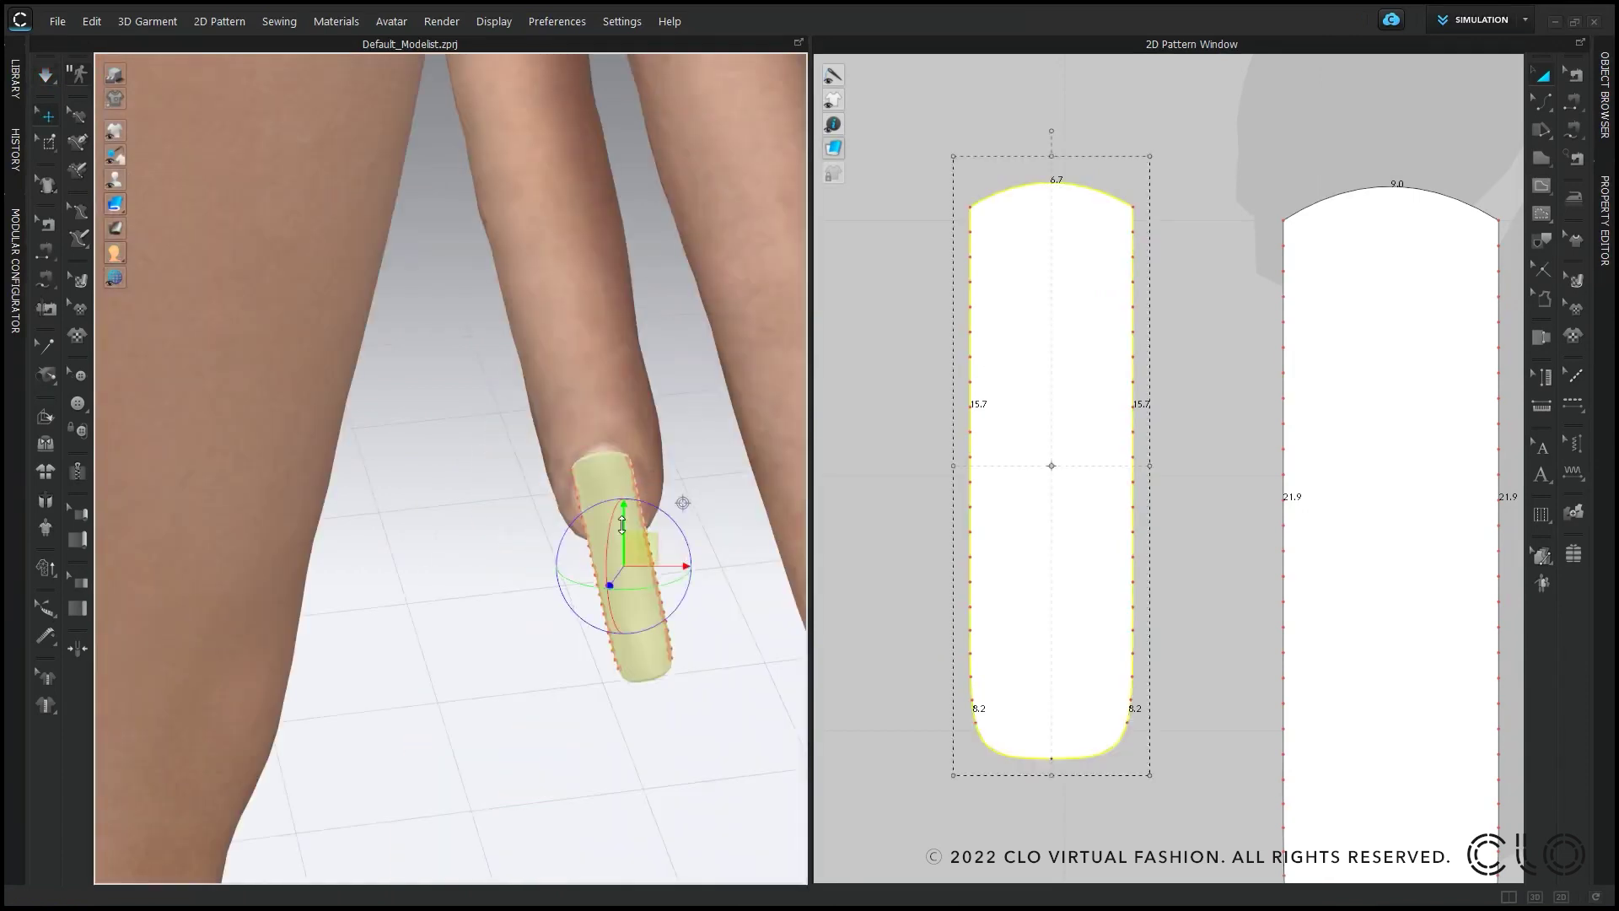
{"action": "key", "text": "space"}
Step: Copy the index finger's nail pattern, paste it beside the others and move the copy onto the thumb tip in 3D
{"action": "scroll", "coordinate": [705, 604], "scroll_direction": "down", "scroll_amount": 7}
{"action": "left_click", "coordinate": [711, 309]}
{"action": "right_click_drag", "start_coordinate": [658, 371], "coordinate": [433, 622]}
{"action": "scroll", "coordinate": [1225, 544], "scroll_direction": "down", "scroll_amount": 6}
{"action": "left_click", "coordinate": [1193, 524]}
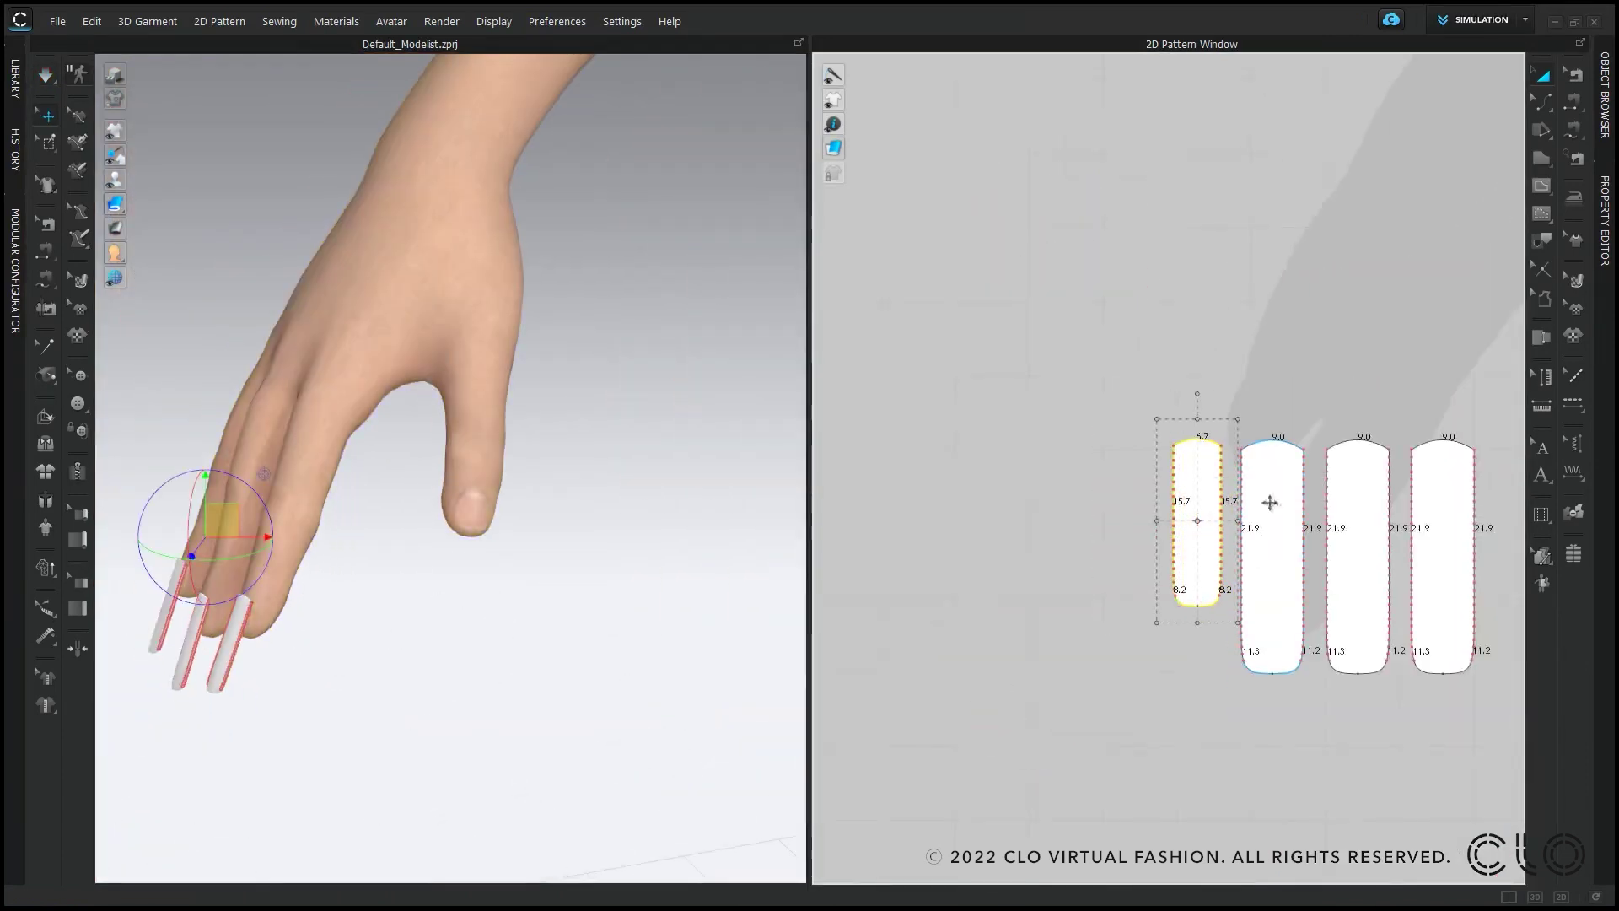
{"action": "left_click", "coordinate": [1506, 547]}
{"action": "middle_click_drag", "start_coordinate": [1510, 548], "coordinate": [1195, 511]}
{"action": "left_click", "coordinate": [1088, 515]}
{"action": "key", "text": "ctrl+c"}
{"action": "key", "text": "ctrl+v"}
{"action": "left_click", "coordinate": [1199, 514]}
{"action": "left_click_drag", "start_coordinate": [278, 634], "coordinate": [474, 523]}
{"action": "scroll", "coordinate": [540, 535], "scroll_direction": "up", "scroll_amount": 5}
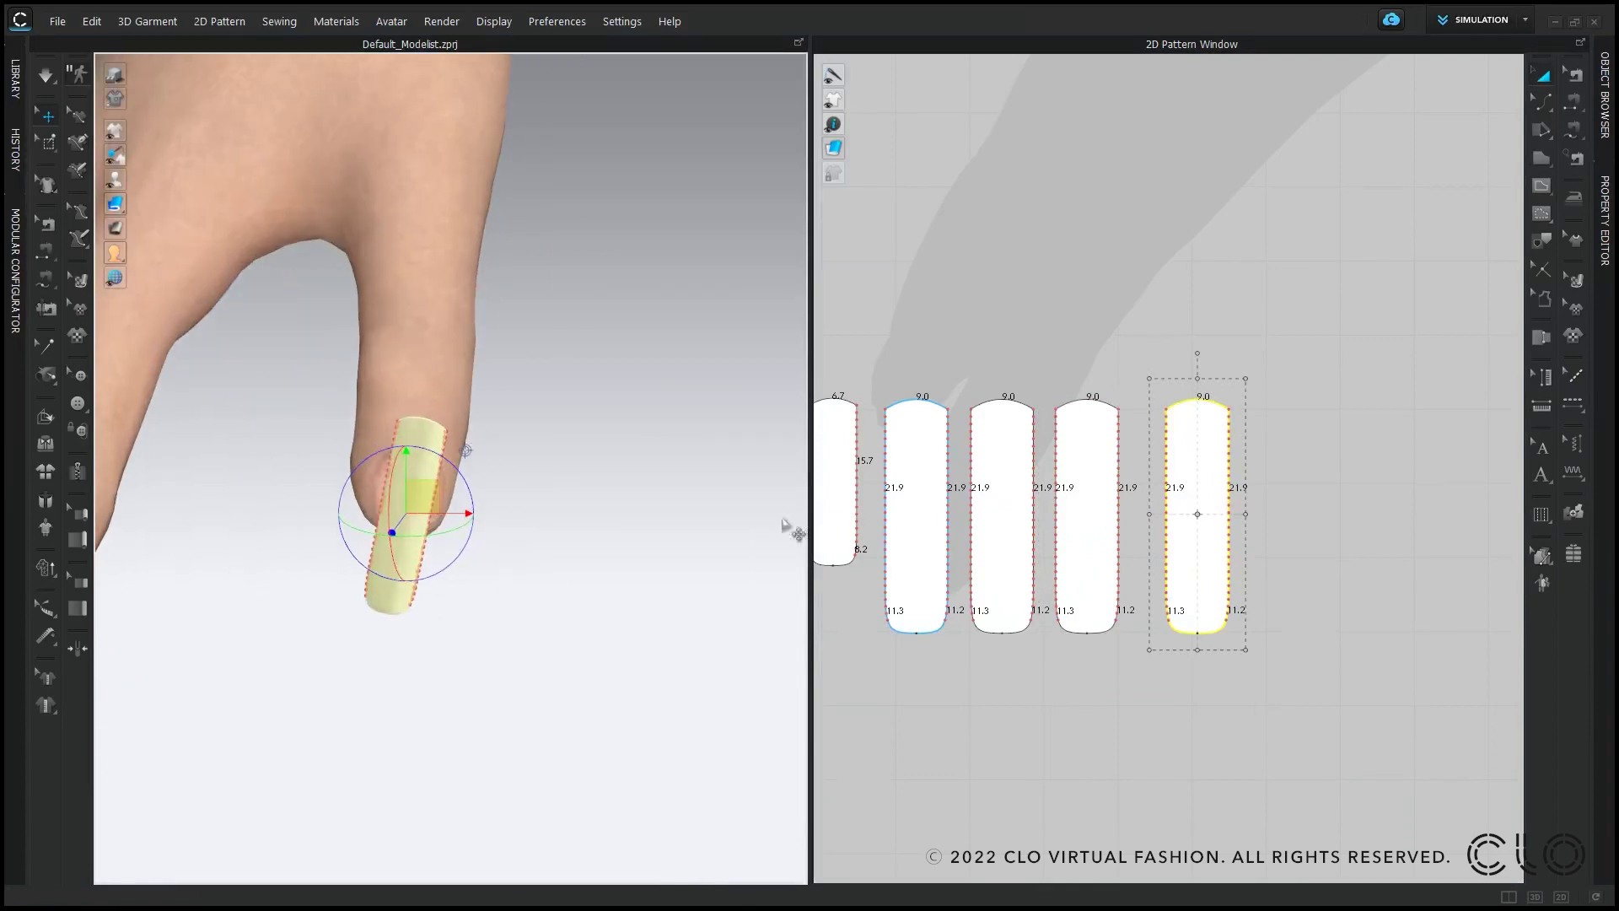
Step: Resize the thumb nail pattern to sides about 12.5 mm long and a top edge about 9.8 mm, and align it over the thumbnail
{"action": "scroll", "coordinate": [1173, 529], "scroll_direction": "up", "scroll_amount": 4}
{"action": "left_click_drag", "start_coordinate": [1213, 720], "coordinate": [1223, 555]}
{"action": "left_click_drag", "start_coordinate": [447, 441], "coordinate": [403, 523]}
{"action": "left_click", "coordinate": [430, 630]}
{"action": "left_click", "coordinate": [1212, 432]}
{"action": "left_click_drag", "start_coordinate": [1281, 420], "coordinate": [1289, 420], "text": "ctrl"}
{"action": "scroll", "coordinate": [472, 522], "scroll_direction": "up", "scroll_amount": 2}
{"action": "right_click_drag", "start_coordinate": [506, 540], "coordinate": [477, 553]}
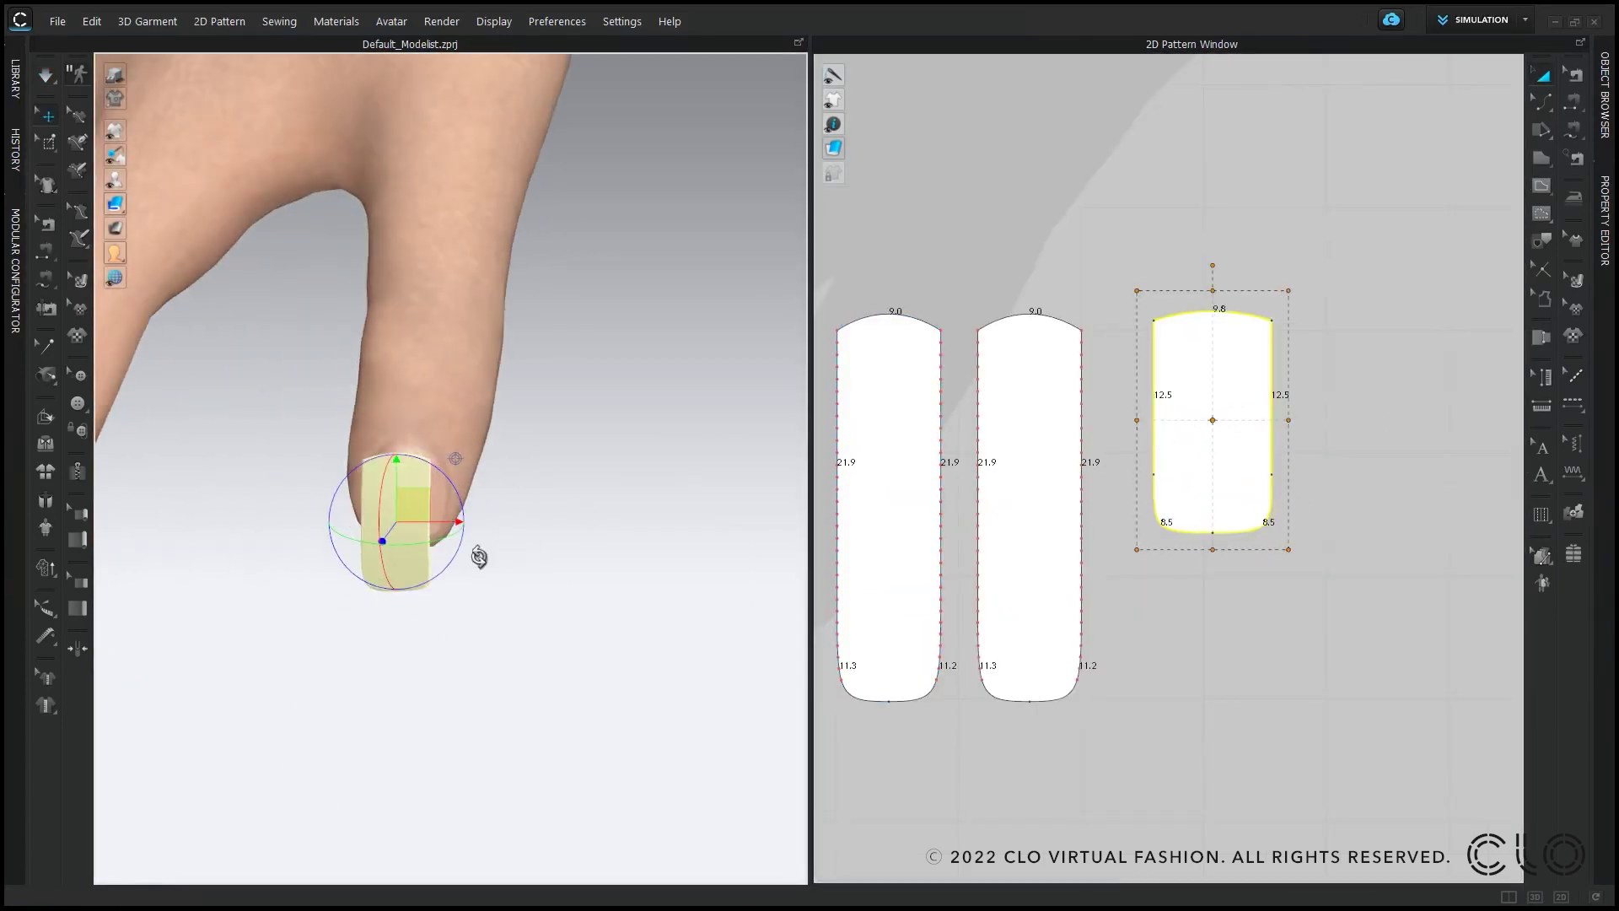
{"action": "mouse_move", "coordinate": [438, 527]}
{"action": "left_mouse_down"}
{"action": "mouse_move", "coordinate": [401, 537]}
{"action": "mouse_move", "coordinate": [437, 550]}
{"action": "mouse_move", "coordinate": [423, 502]}
{"action": "left_mouse_up"}
Step: Pin both long side edges of the thumb nail and simulate it
{"action": "left_click", "coordinate": [48, 142]}
{"action": "scroll", "coordinate": [1154, 412], "scroll_direction": "up", "scroll_amount": 4}
{"action": "scroll", "coordinate": [1139, 413], "scroll_direction": "up", "scroll_amount": 3}
{"action": "left_click", "coordinate": [405, 506]}
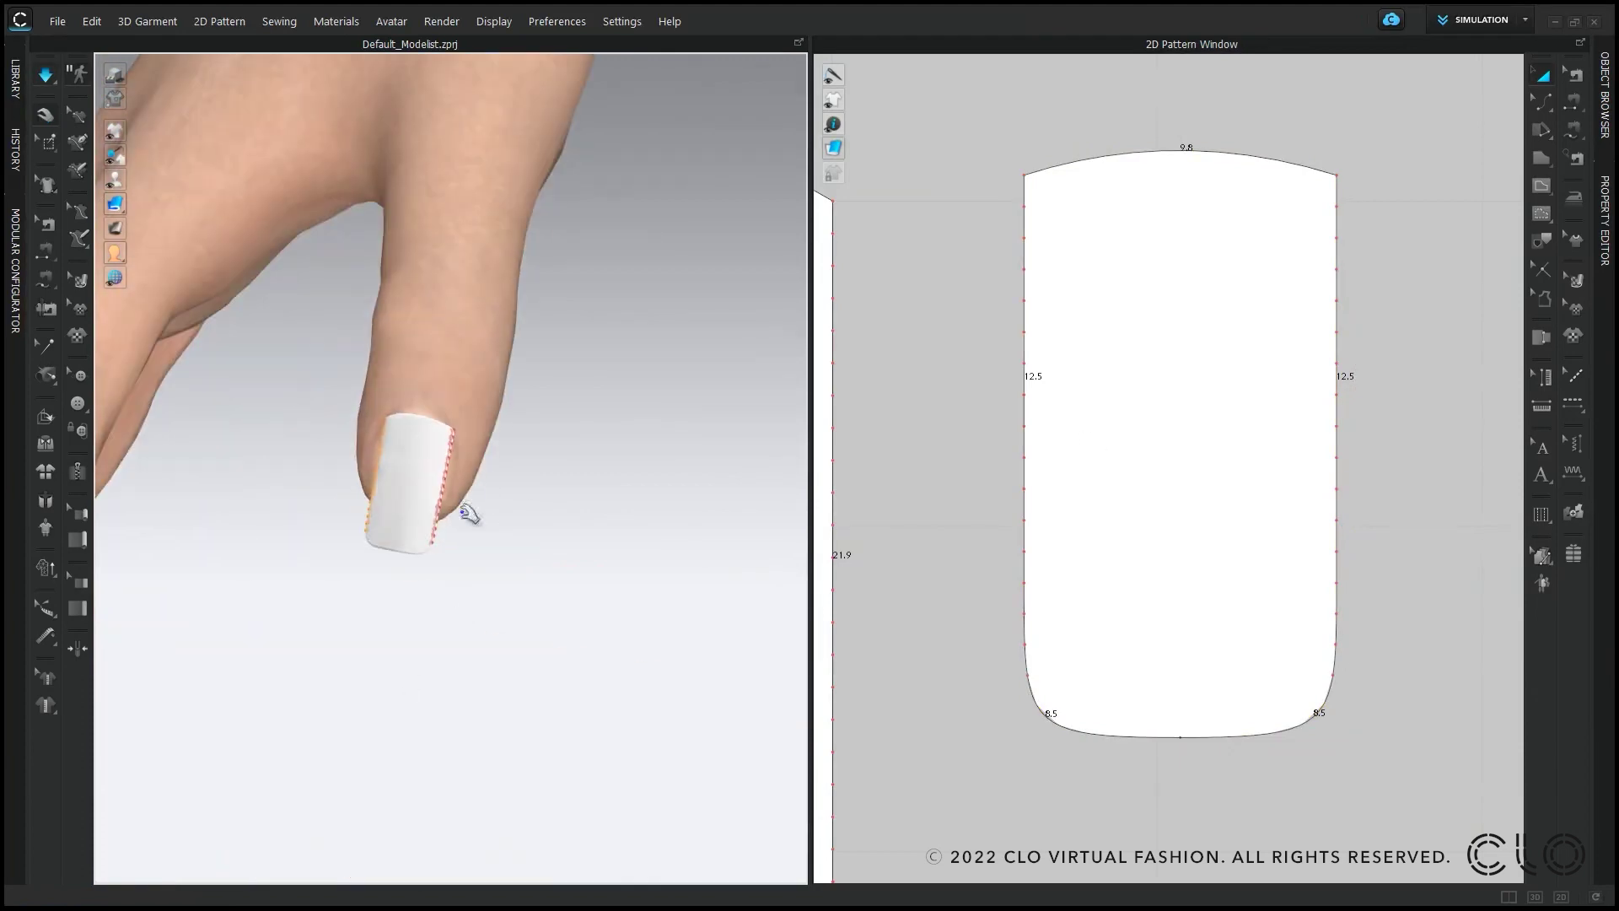
Step: Move the thumb nail against the thumb as seen from the fingertip end and simulate it again
{"action": "left_click", "coordinate": [407, 483]}
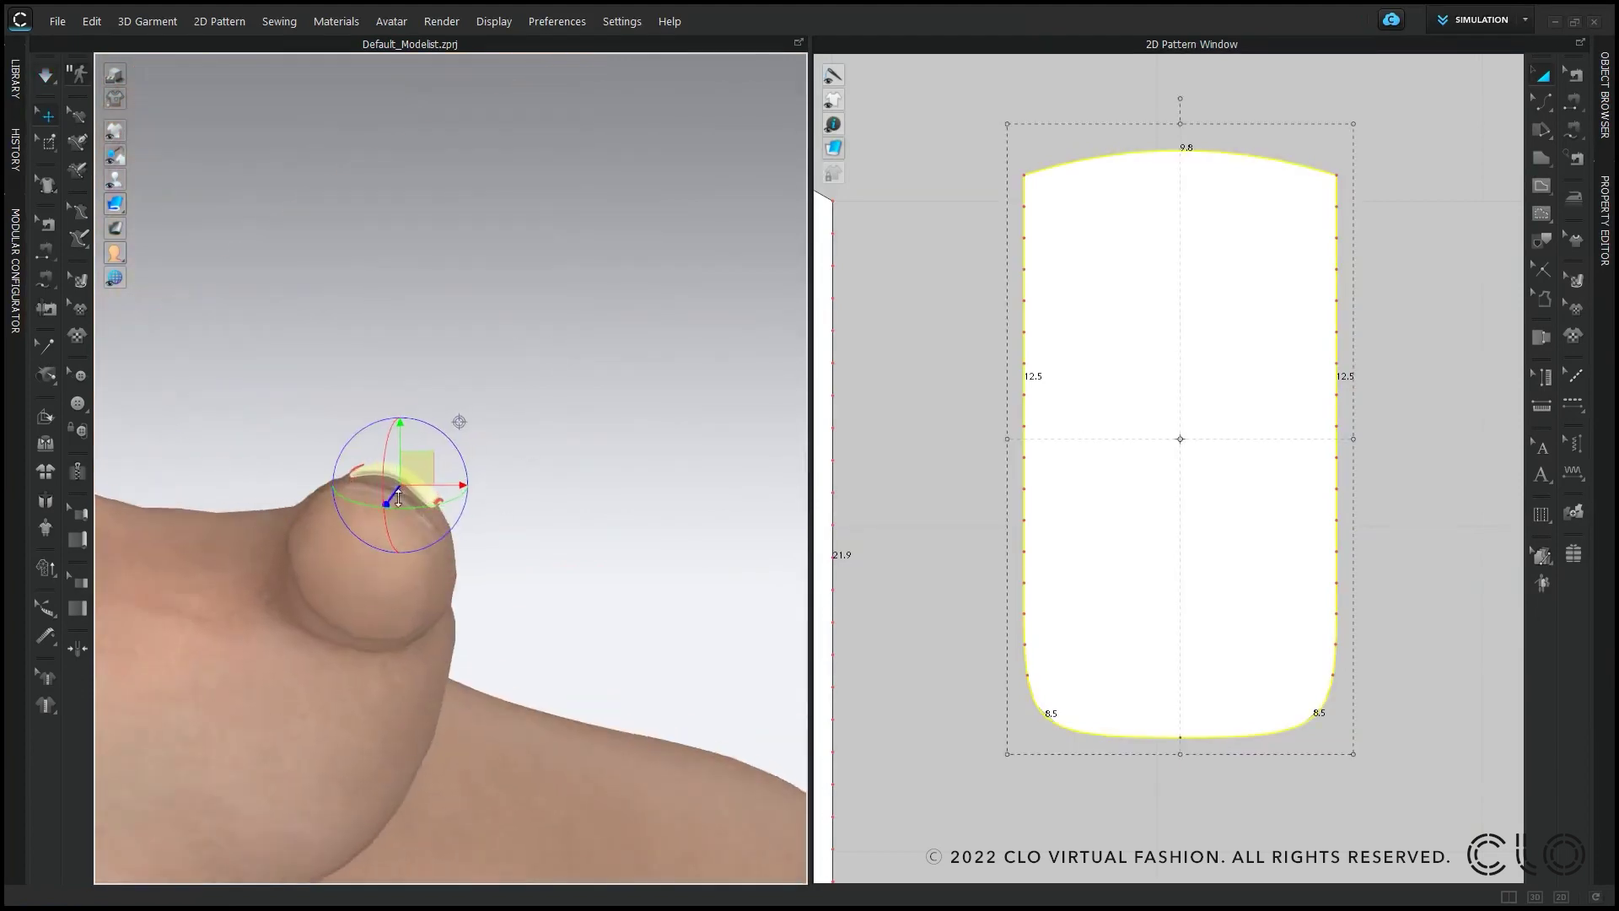
{"action": "left_click_drag", "start_coordinate": [449, 487], "coordinate": [439, 488]}
{"action": "key", "text": "space"}
Step: Select the nails' fabric, FABRIC 1, and display its properties
{"action": "scroll", "coordinate": [513, 575], "scroll_direction": "down", "scroll_amount": 10}
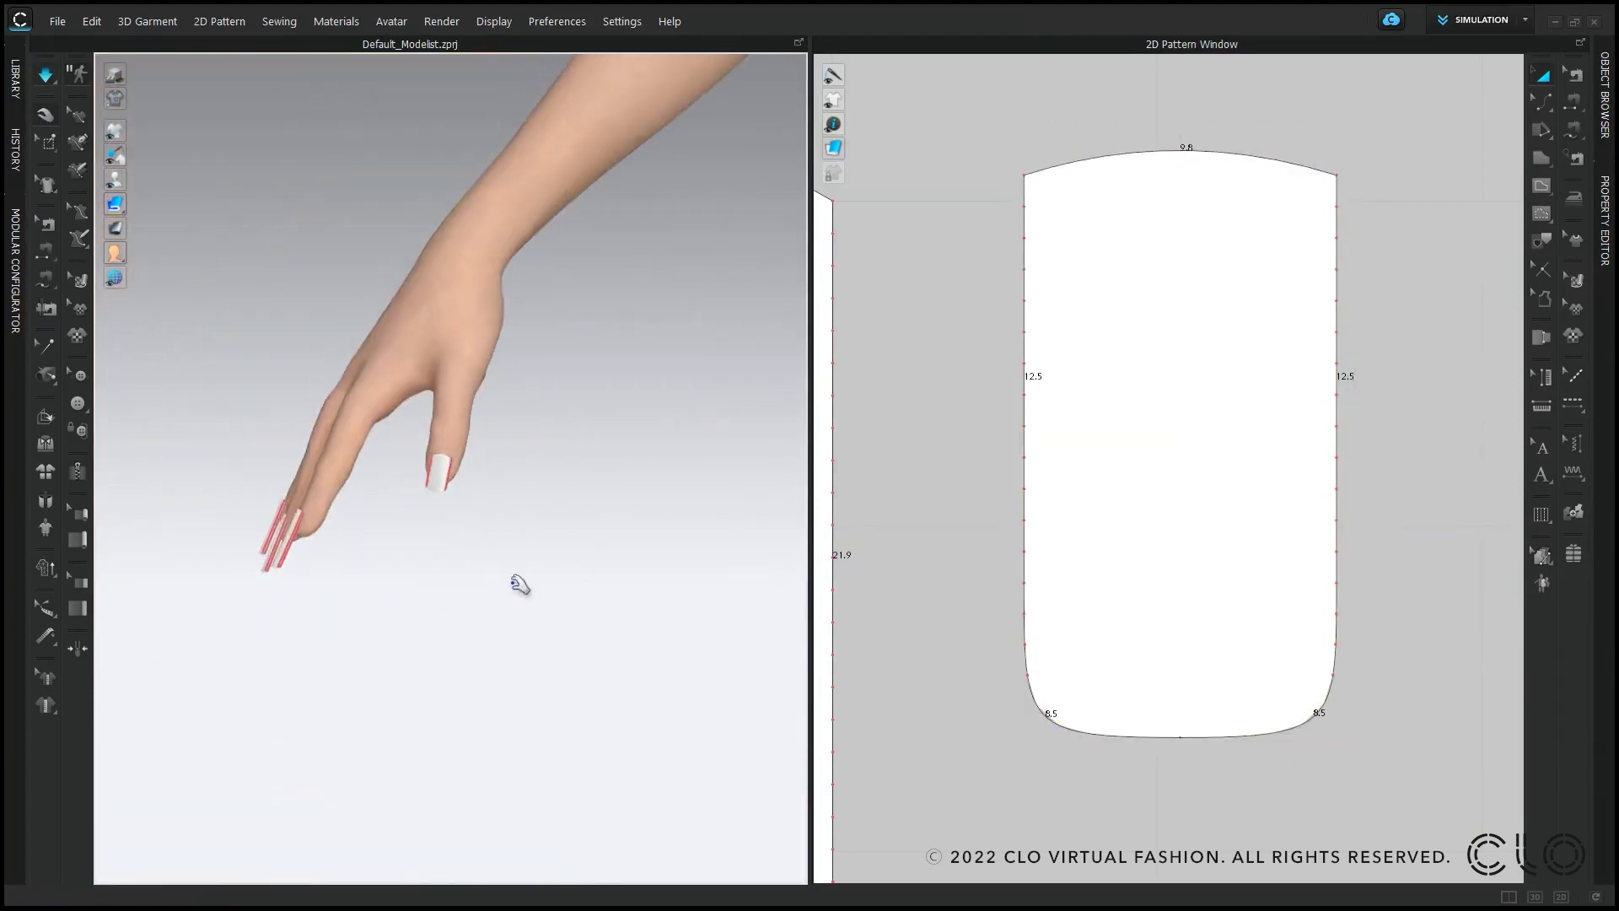
{"action": "left_click", "coordinate": [400, 403]}
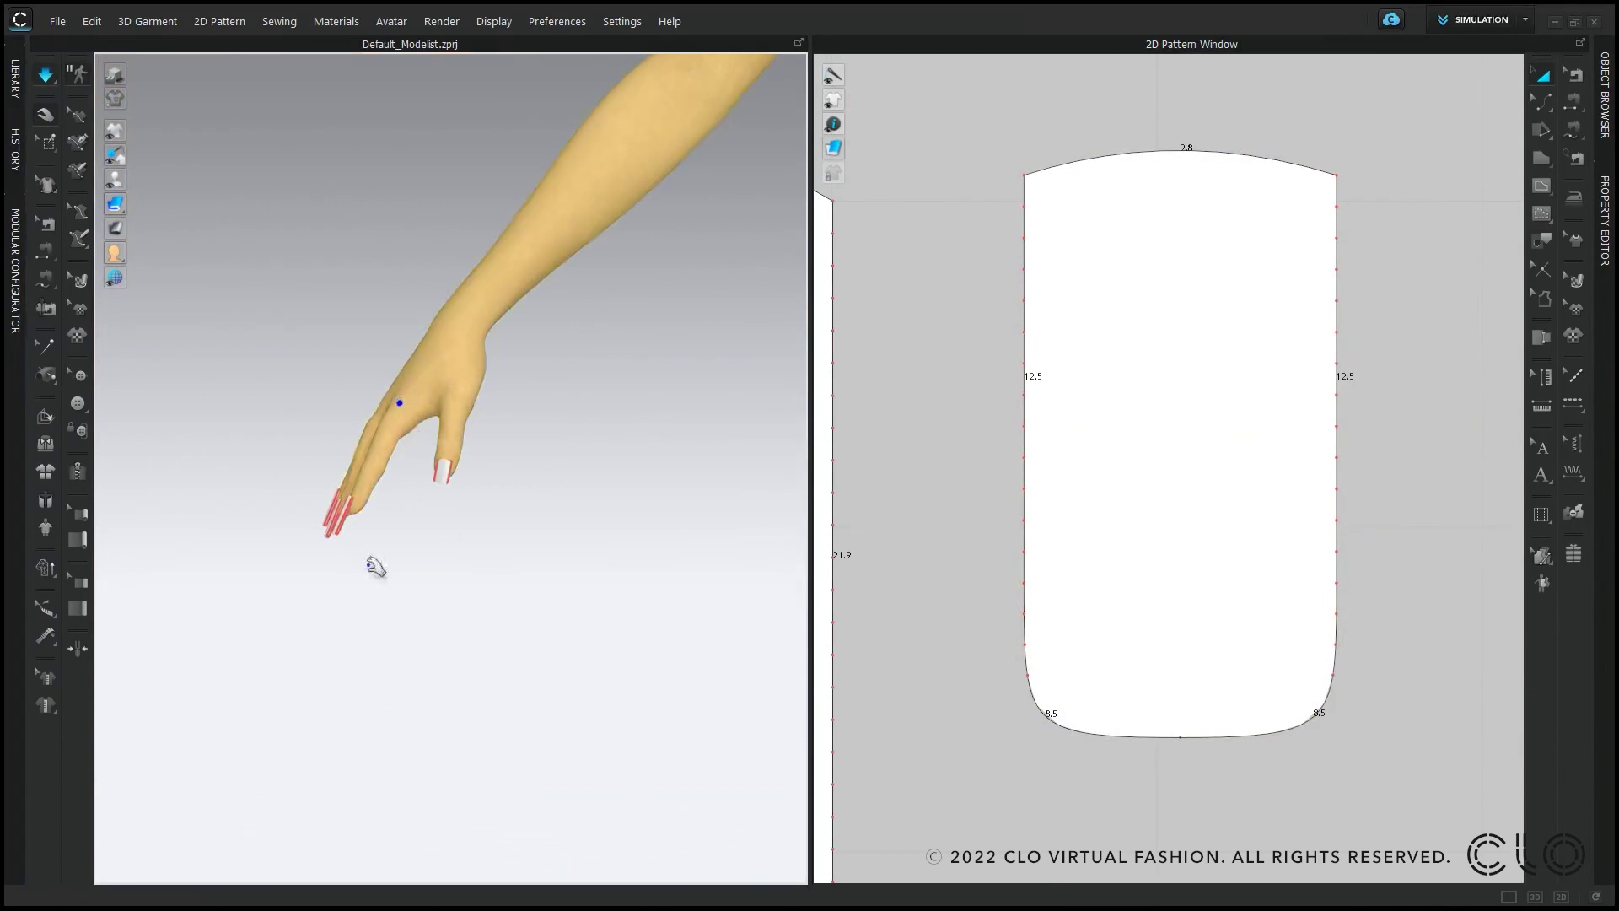
{"action": "right_click_drag", "start_coordinate": [369, 566], "coordinate": [510, 599]}
{"action": "scroll", "coordinate": [503, 562], "scroll_direction": "up", "scroll_amount": 5}
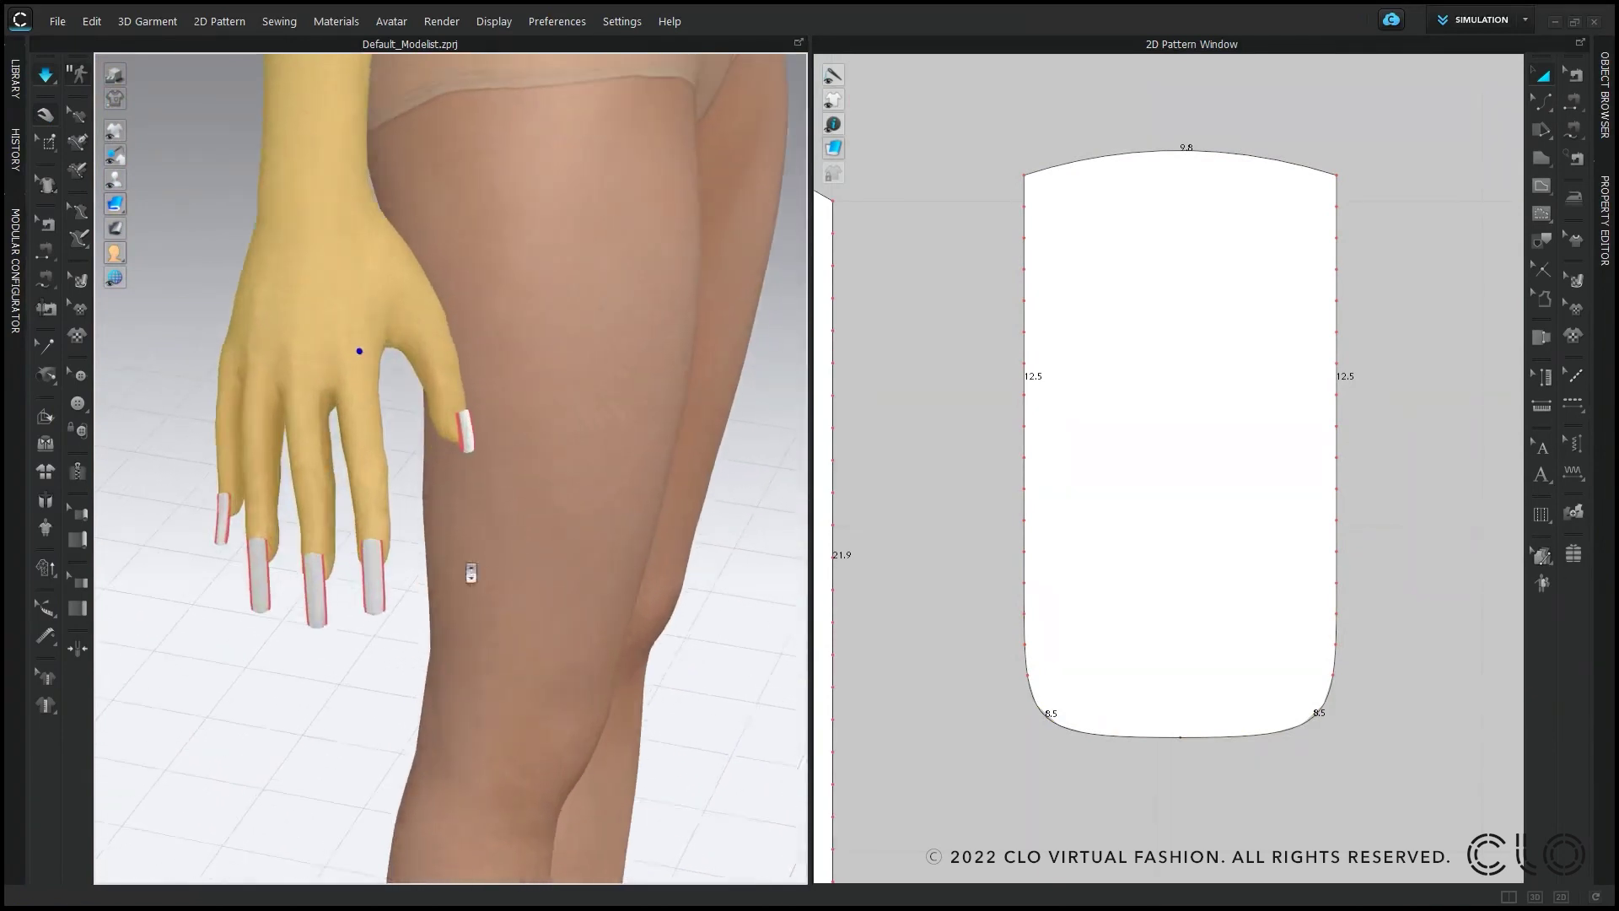
{"action": "scroll", "coordinate": [471, 574], "scroll_direction": "up", "scroll_amount": 1}
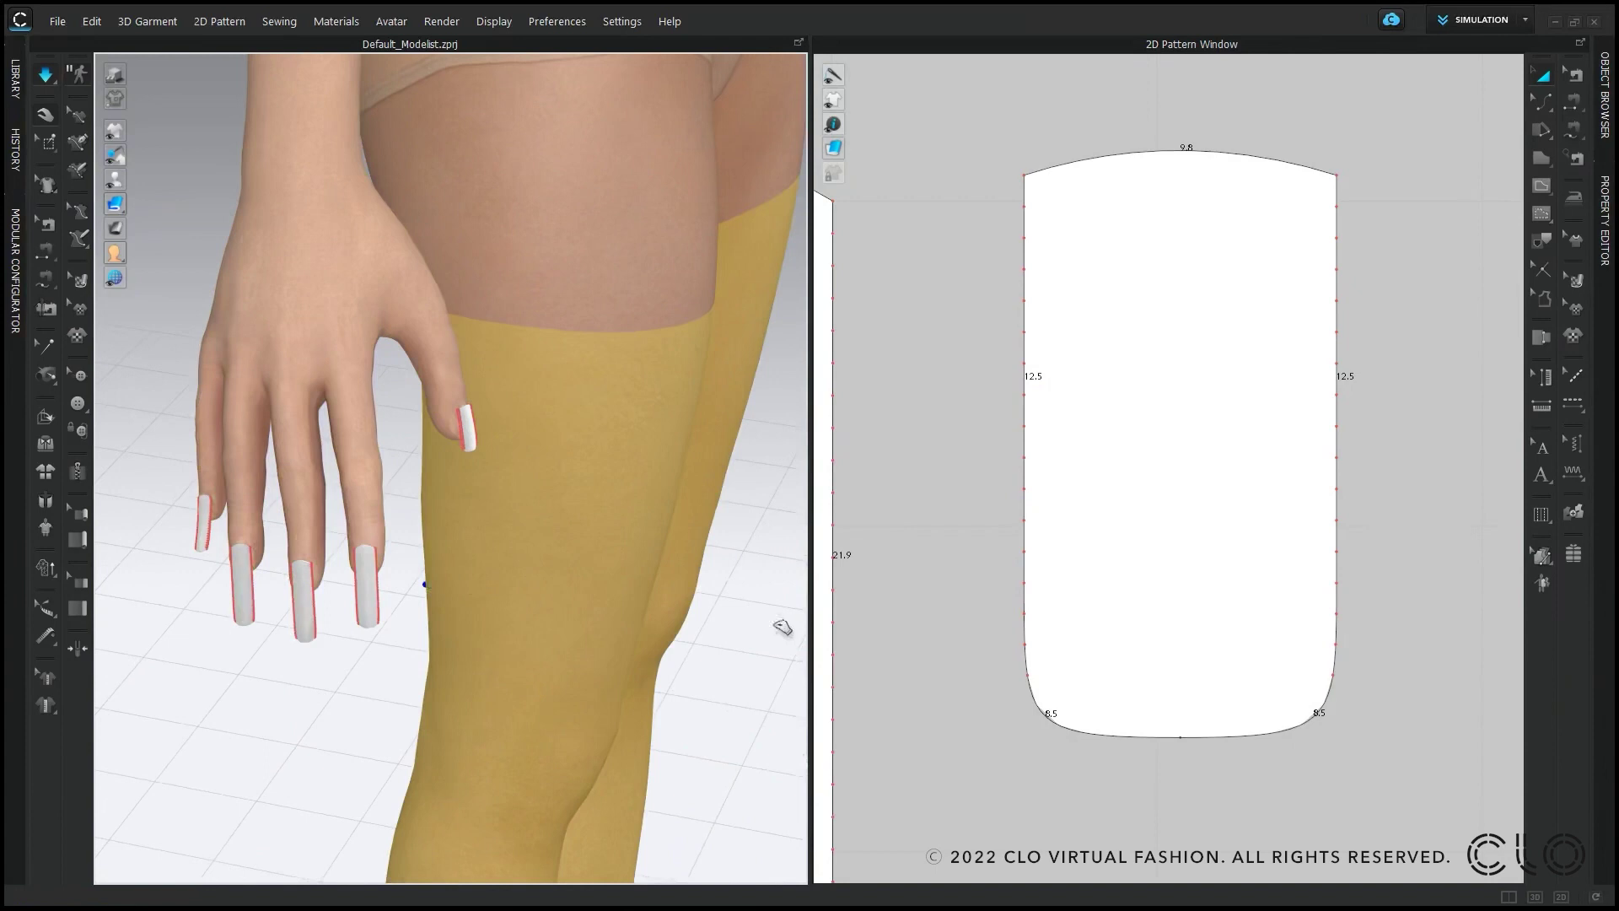
{"action": "left_click", "coordinate": [1607, 99]}
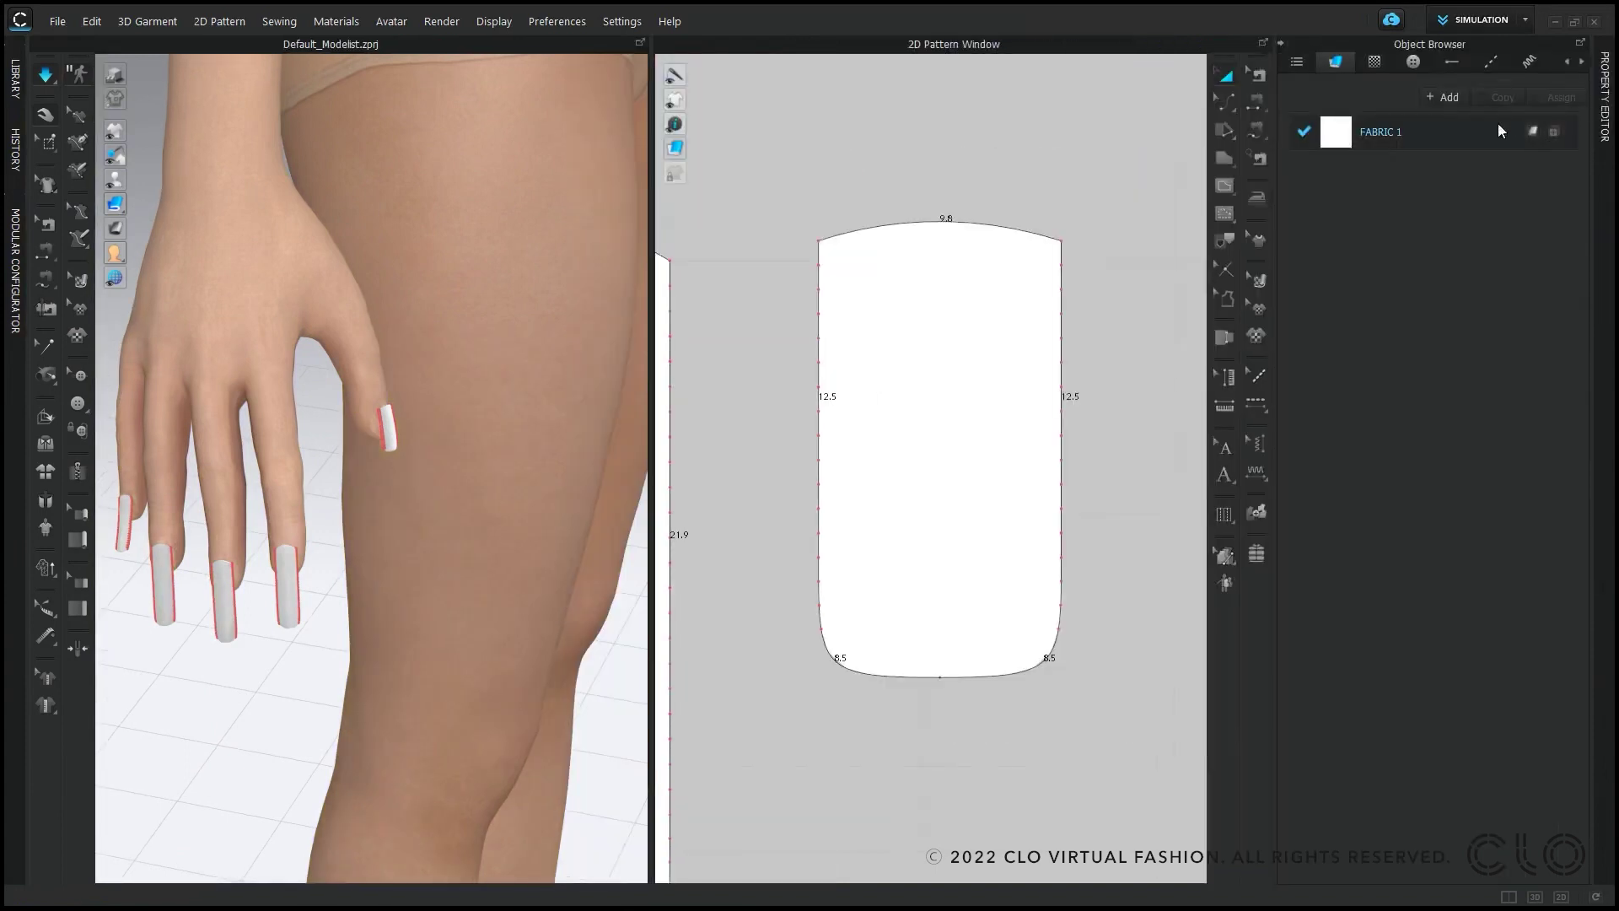
{"action": "left_click", "coordinate": [1500, 130]}
{"action": "left_click", "coordinate": [1607, 99]}
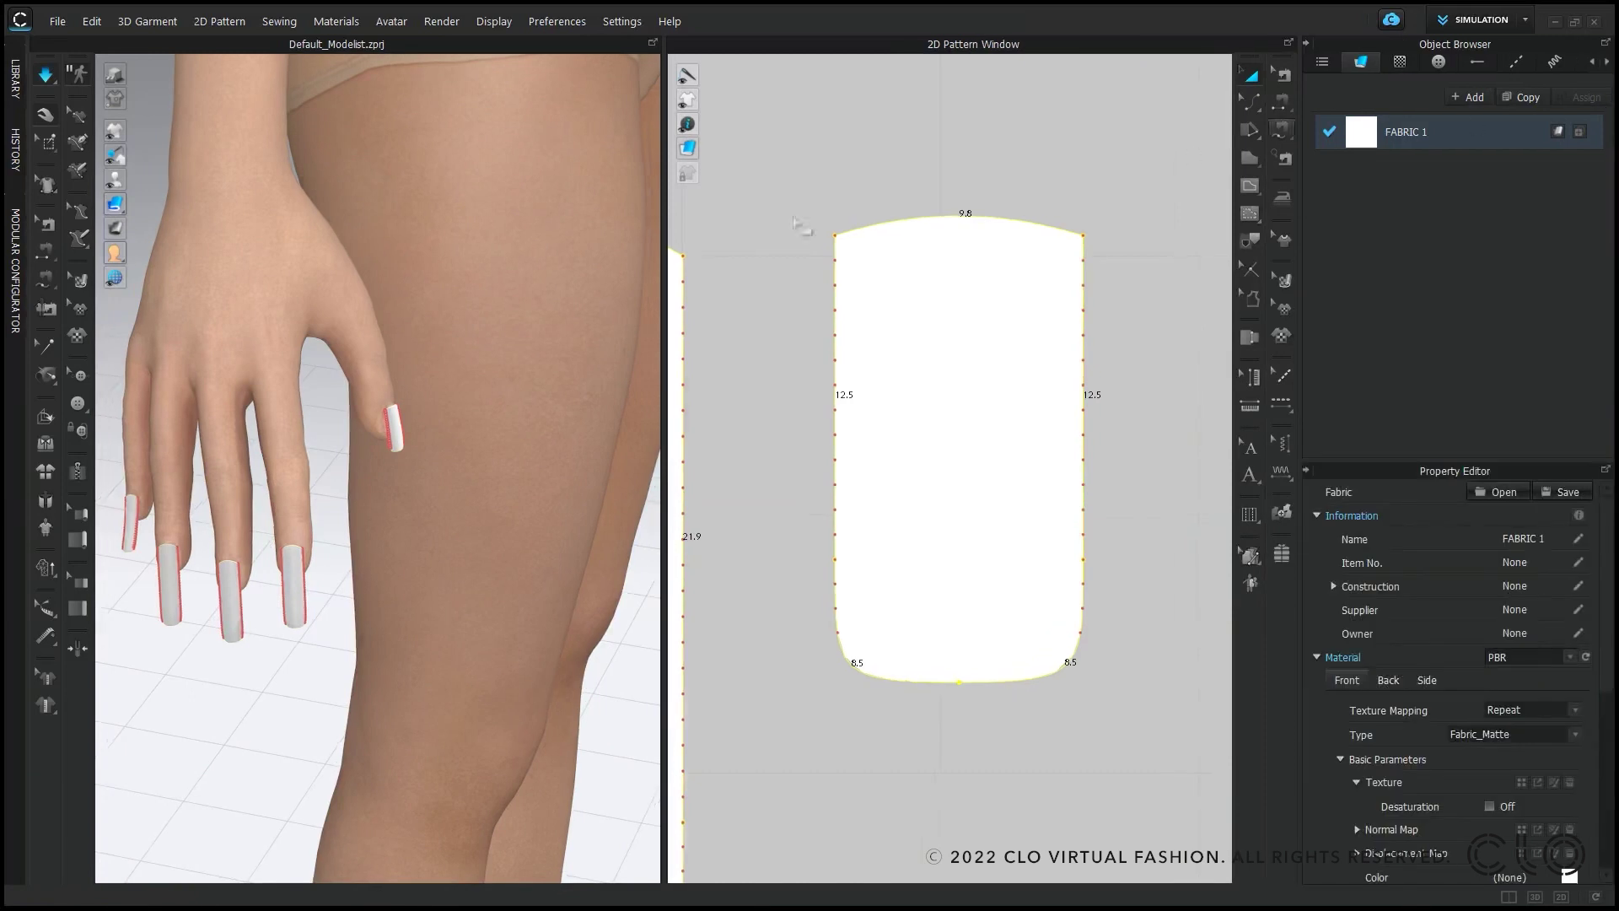
Step: Stop the simulation and apply the Pattern_Abstract.jpg texture from the library to FABRIC 1
{"action": "key", "text": "space"}
{"action": "left_click", "coordinate": [16, 80]}
{"action": "left_click_drag", "start_coordinate": [85, 374], "coordinate": [1365, 130]}
{"action": "right_click_drag", "start_coordinate": [593, 566], "coordinate": [563, 499]}
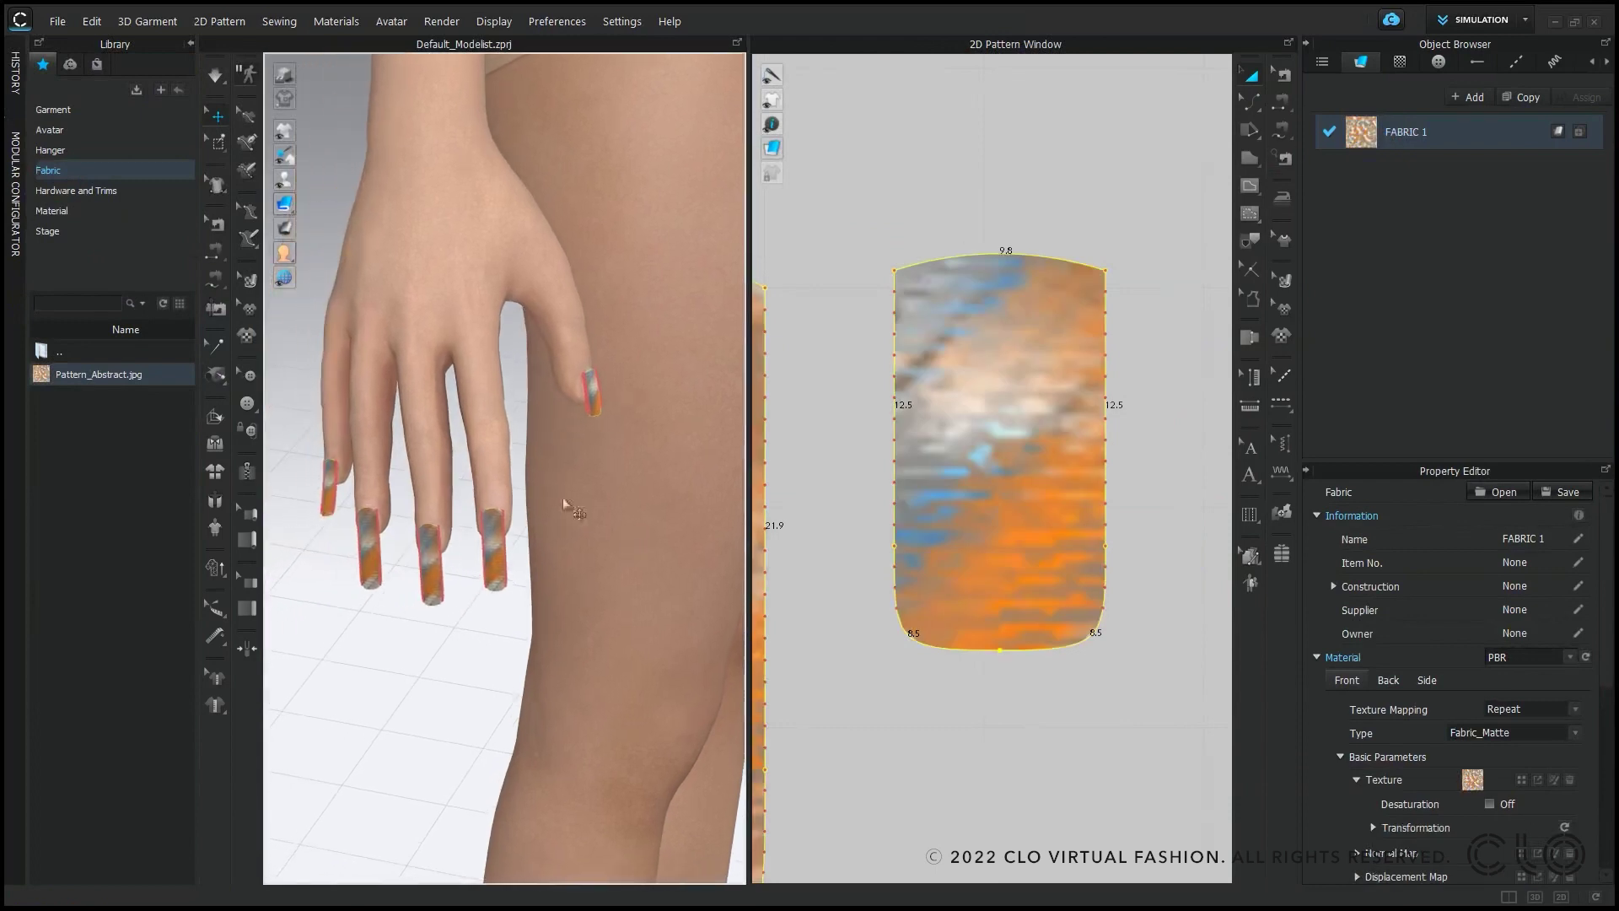
Step: Hide the library, open the render window and start an interactive render of the hand
{"action": "left_click", "coordinate": [192, 45]}
{"action": "left_click", "coordinate": [442, 21]}
{"action": "left_click", "coordinate": [456, 39]}
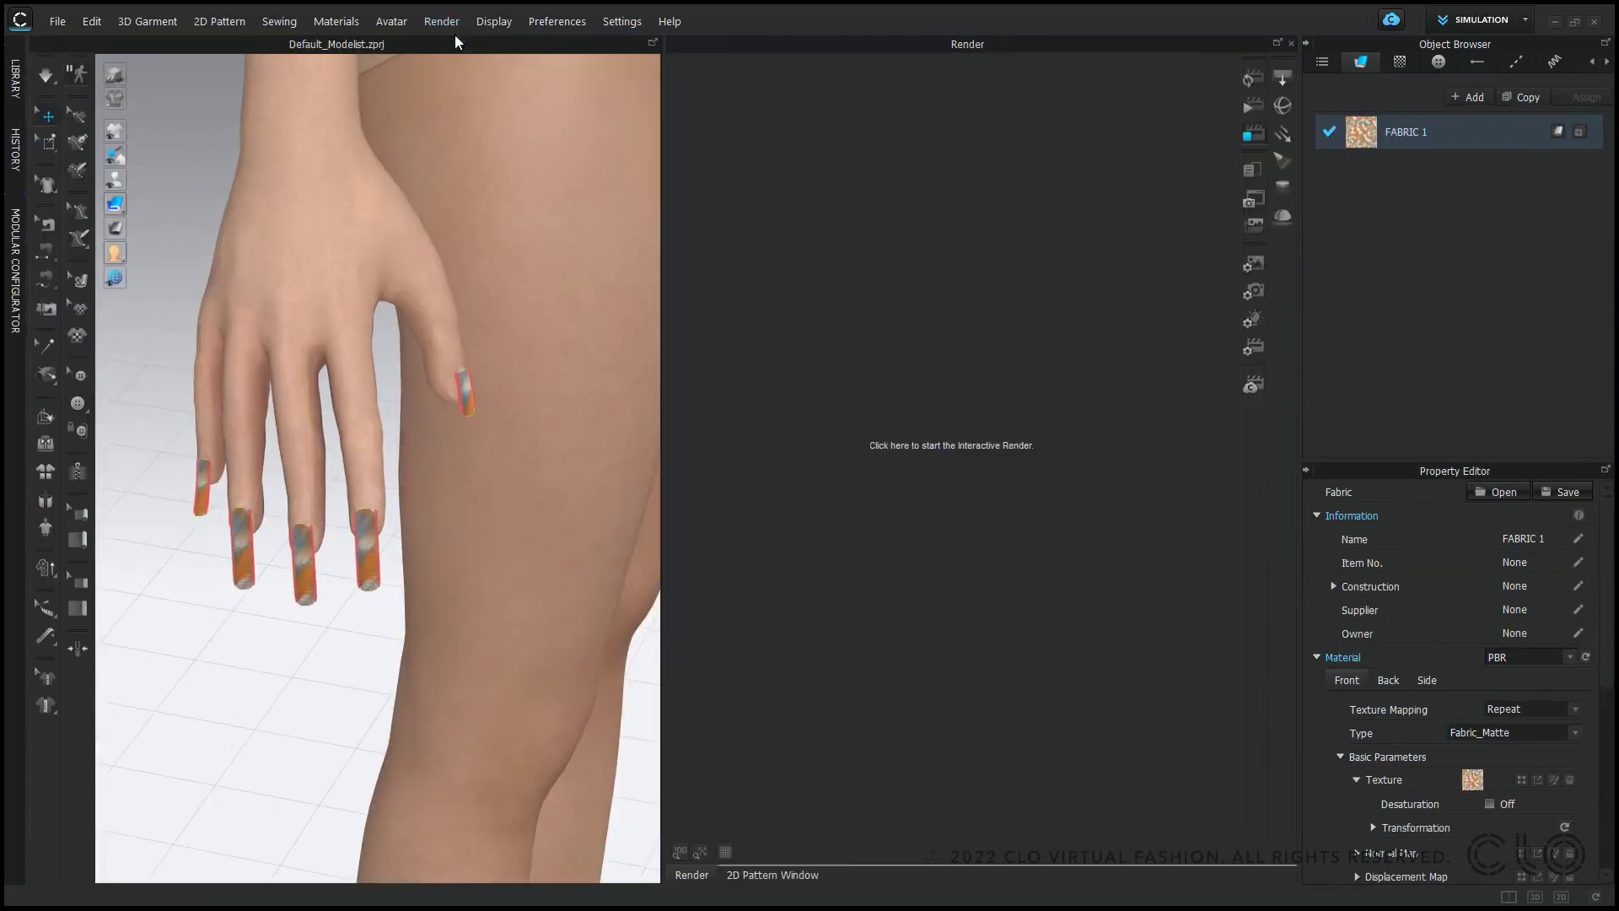
{"action": "left_click", "coordinate": [1251, 80]}
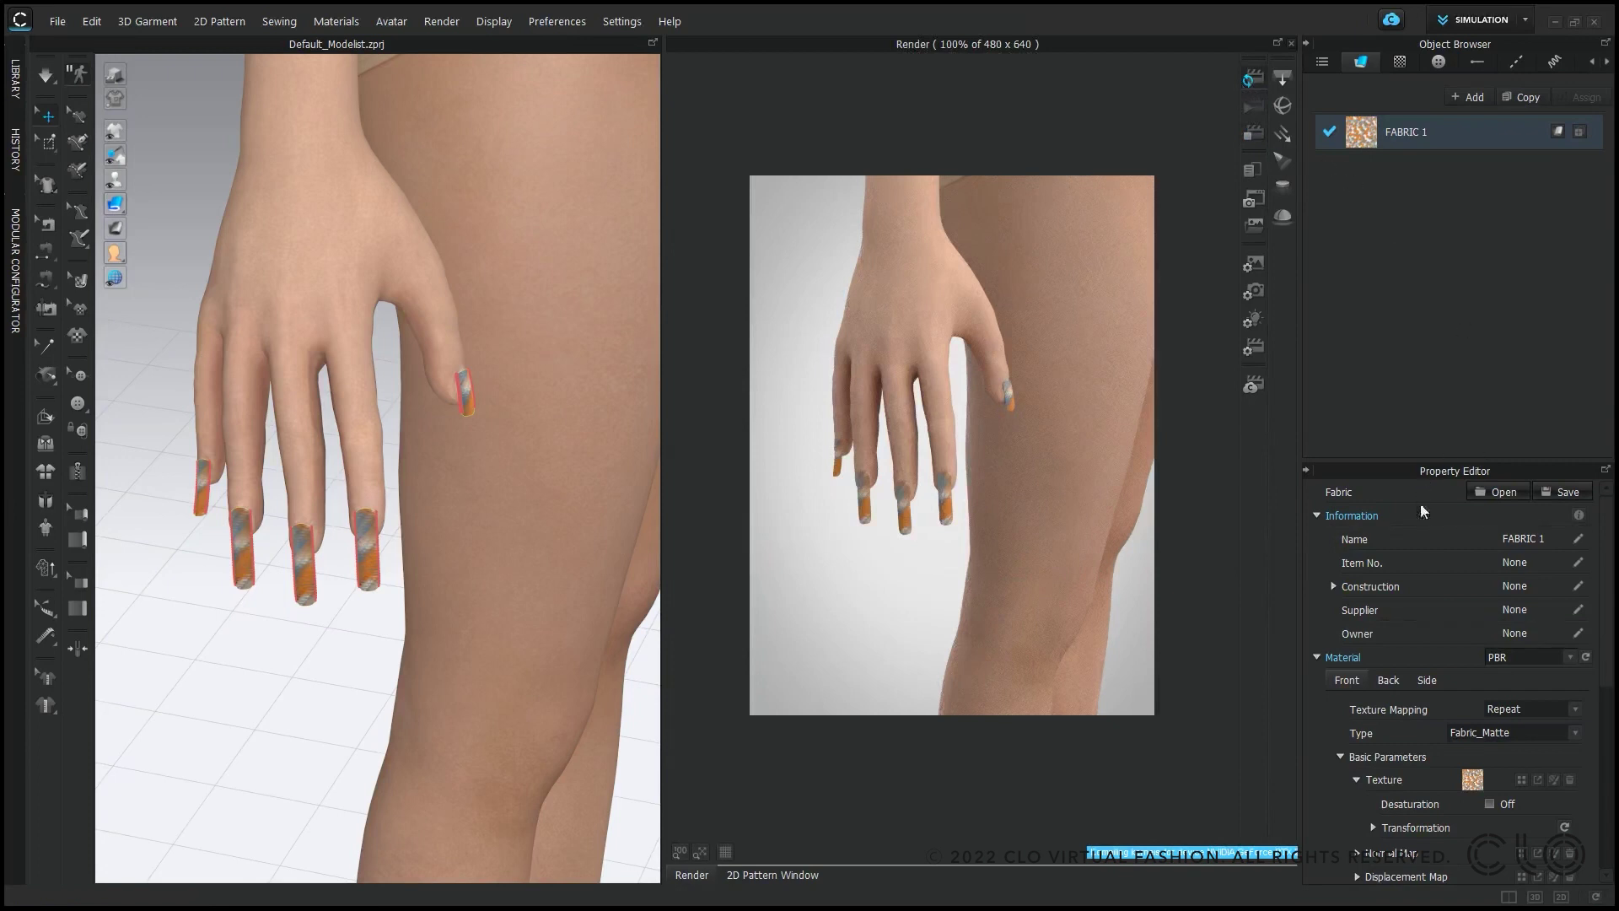
Step: Set the material type of FABRIC 1 to Gem (Render Only)
{"action": "left_click_drag", "start_coordinate": [1444, 460], "coordinate": [1469, 290]}
{"action": "left_click", "coordinate": [1481, 619]}
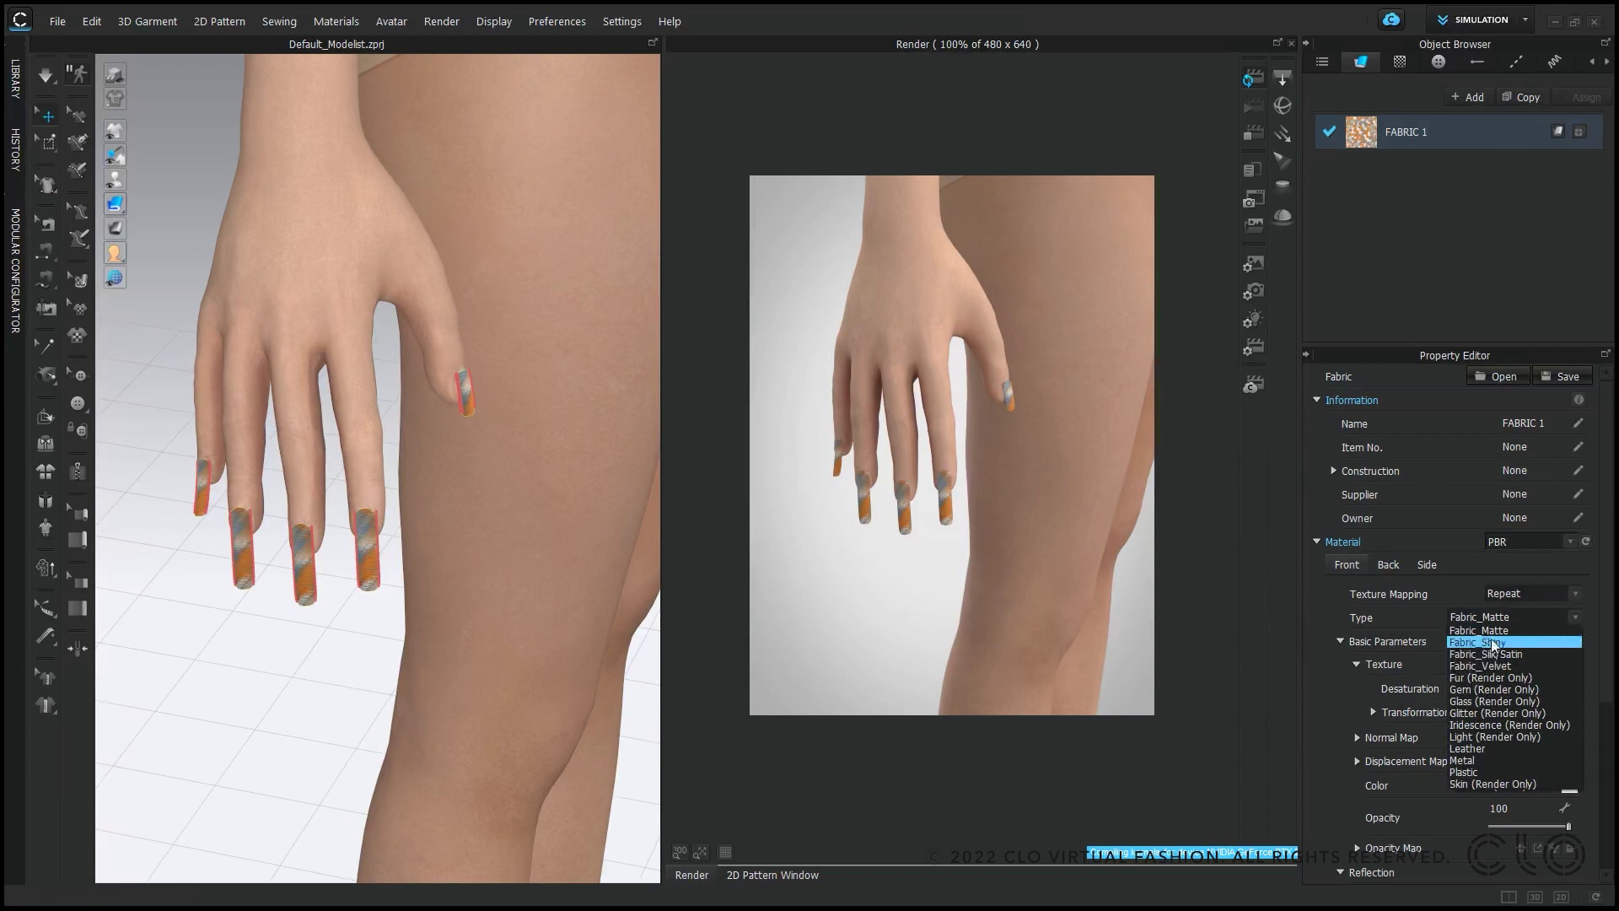
{"action": "left_click", "coordinate": [1500, 689]}
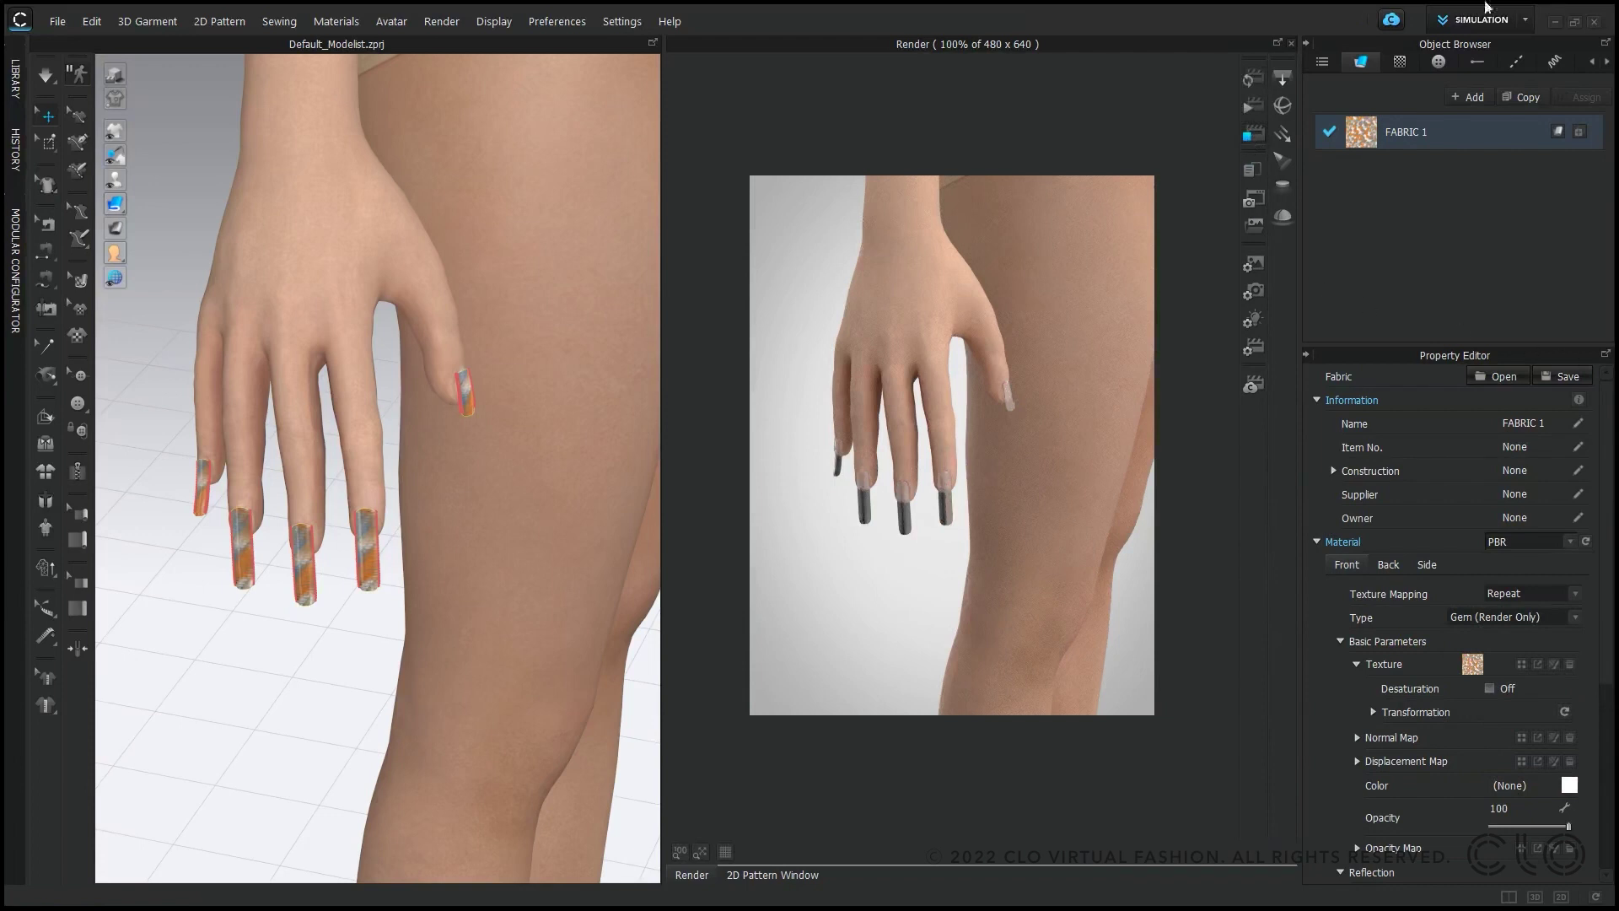
Step: Close the render window and collapse the object browser and property editor
{"action": "left_click", "coordinate": [1291, 45]}
{"action": "left_click", "coordinate": [1290, 44]}
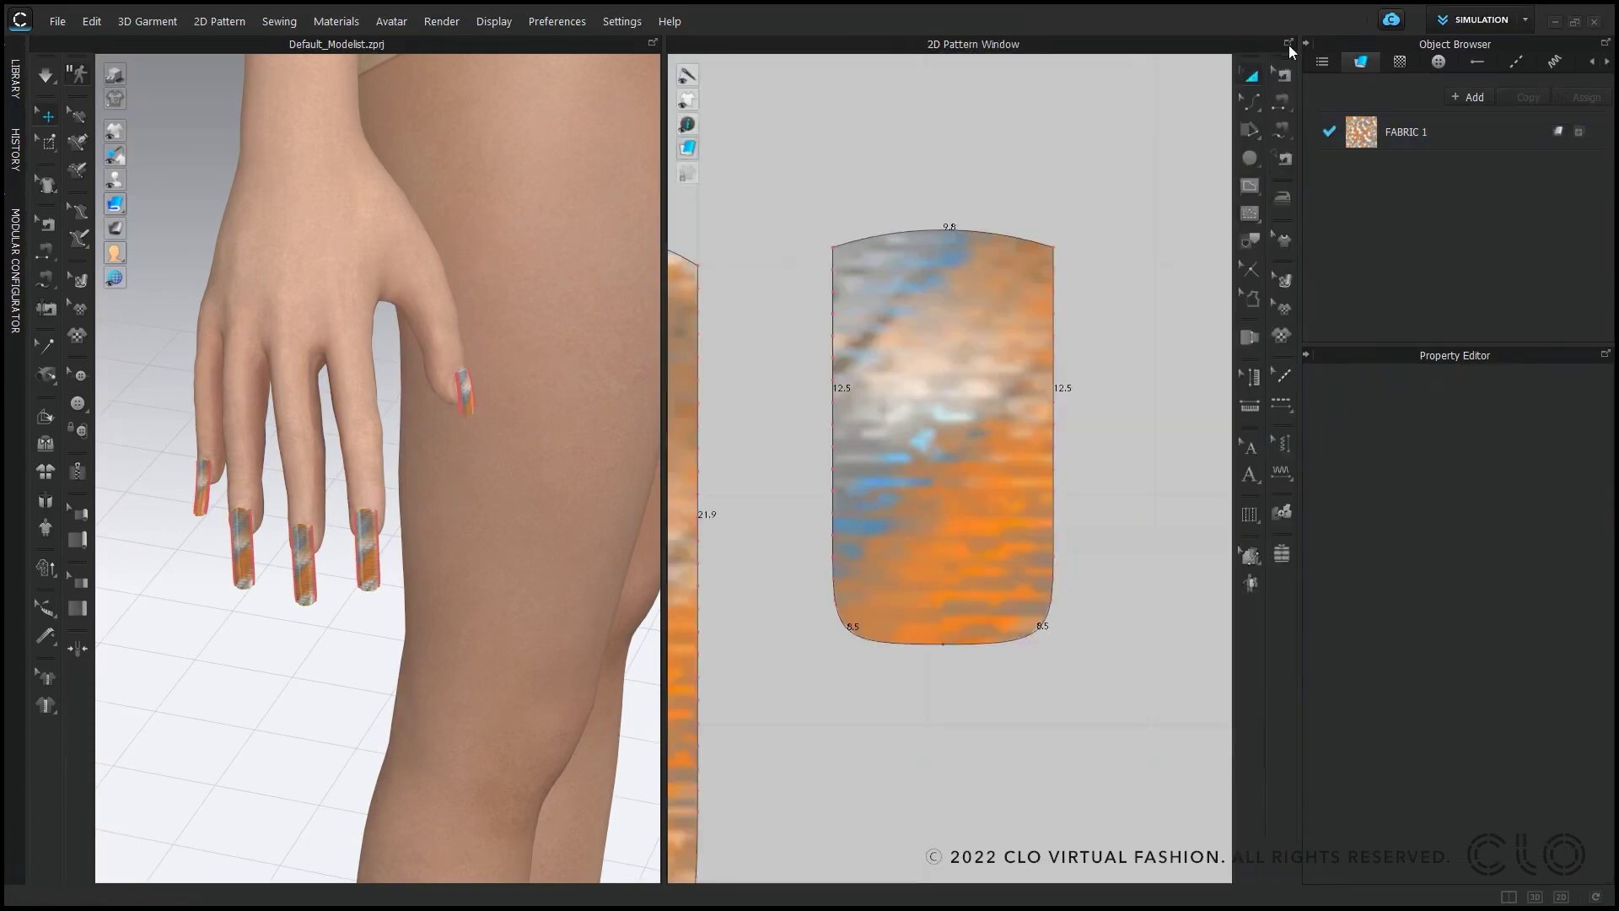
{"action": "left_click", "coordinate": [1304, 43]}
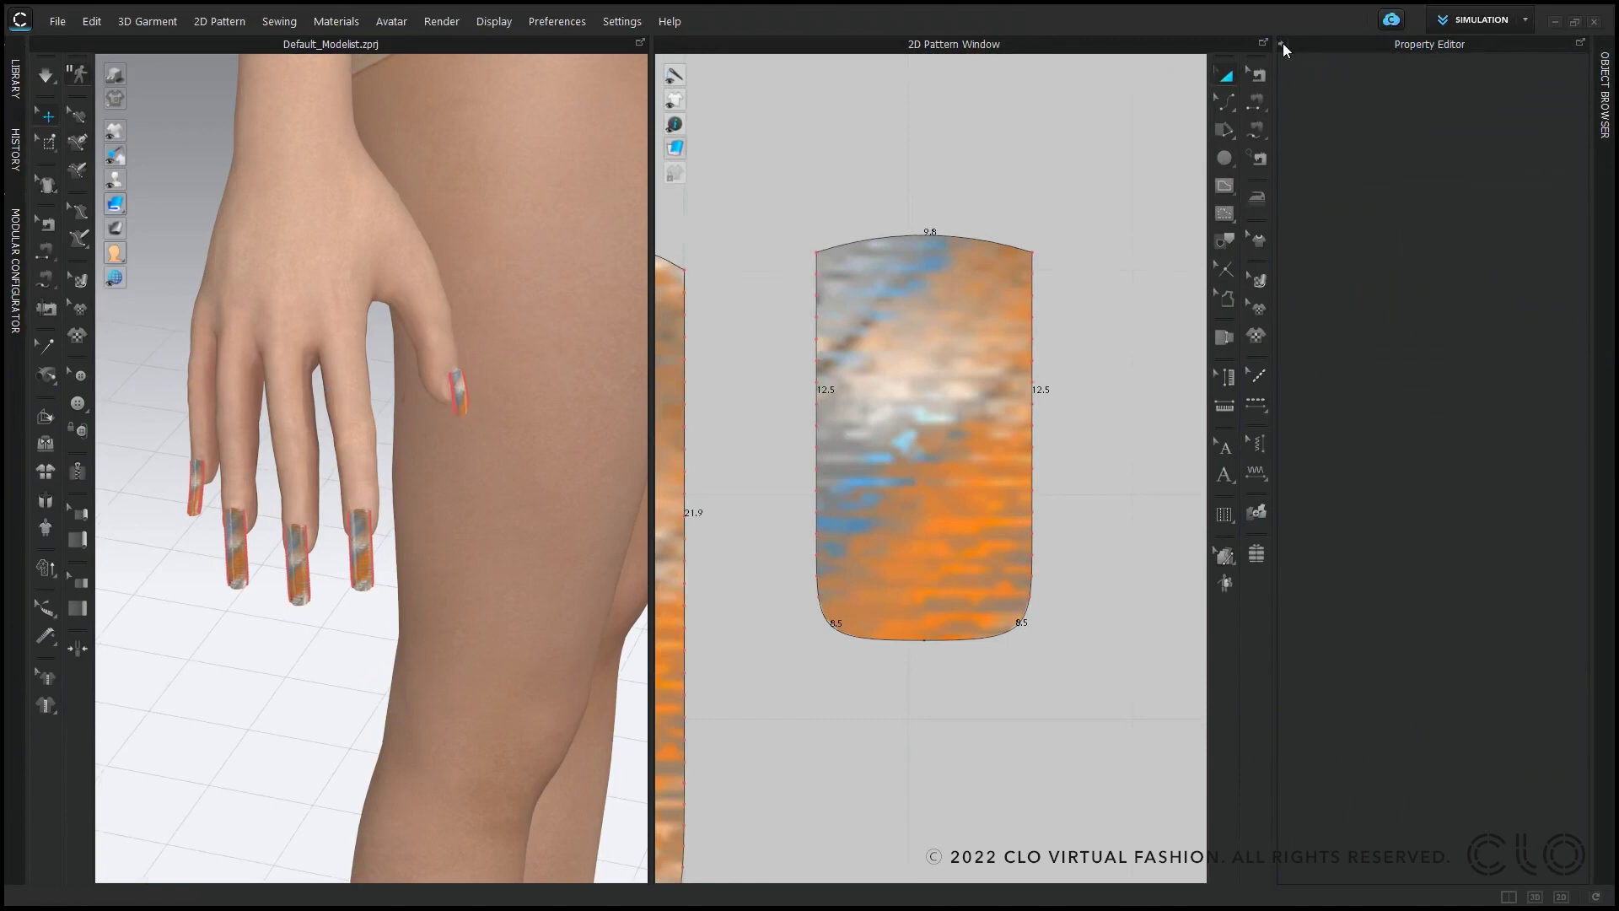
{"action": "left_click", "coordinate": [1283, 43]}
Step: Bring the avatar's bare opposite hand into view, select all five nail patterns and copy them
{"action": "scroll", "coordinate": [1047, 503], "scroll_direction": "down", "scroll_amount": 5}
{"action": "middle_click_drag", "start_coordinate": [1075, 557], "coordinate": [1228, 540]}
{"action": "scroll", "coordinate": [626, 517], "scroll_direction": "down", "scroll_amount": 10}
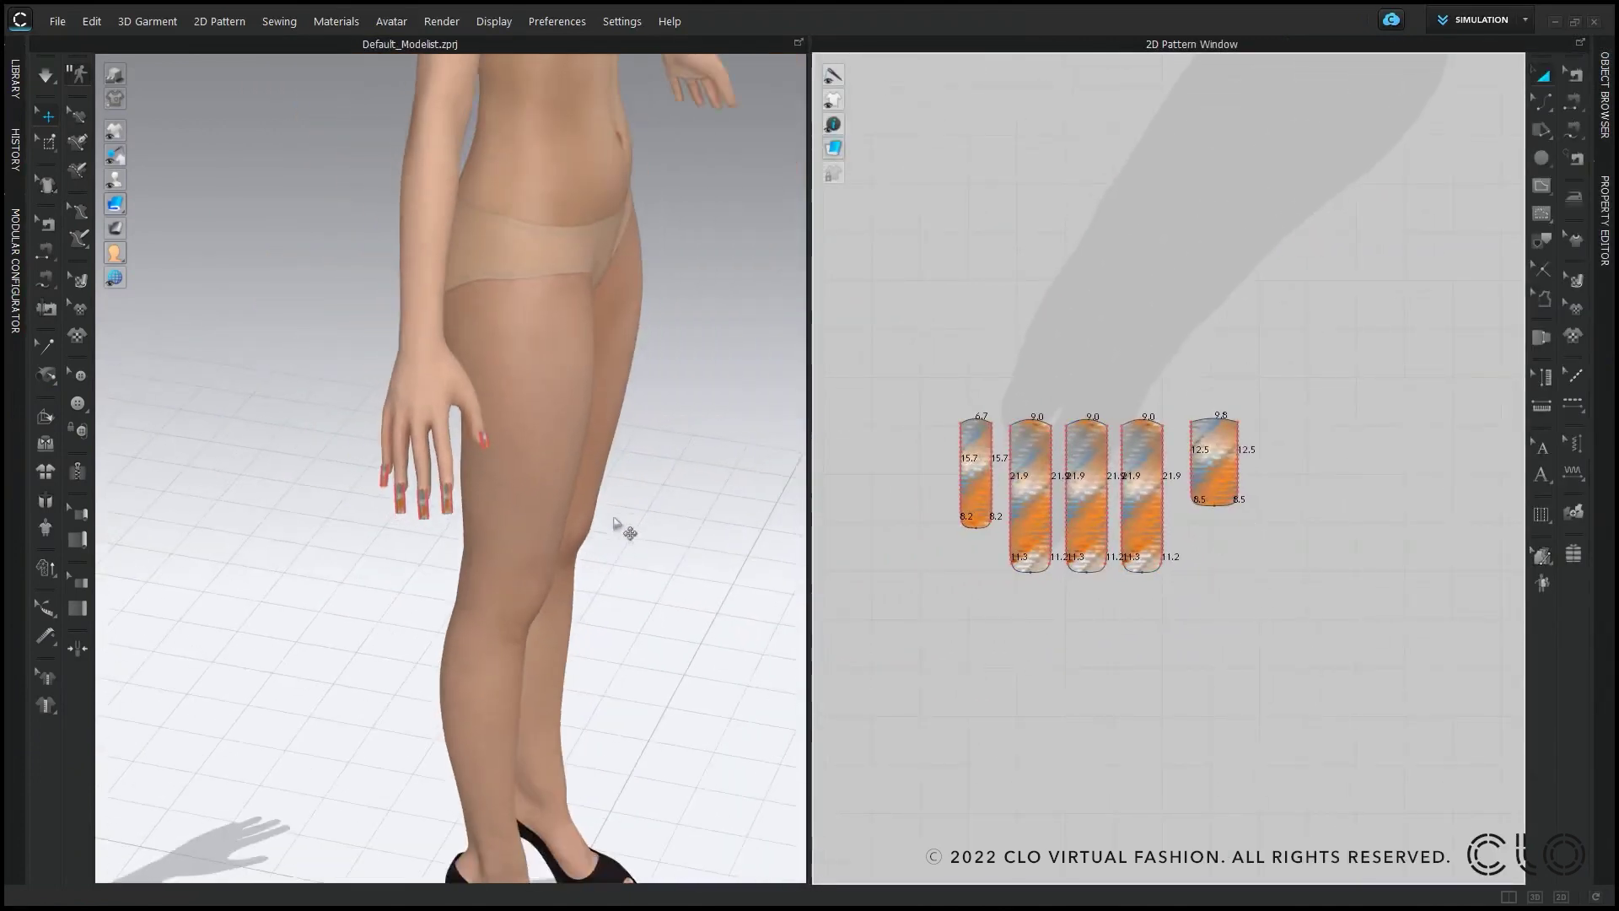
{"action": "right_click_drag", "start_coordinate": [532, 495], "coordinate": [346, 489]}
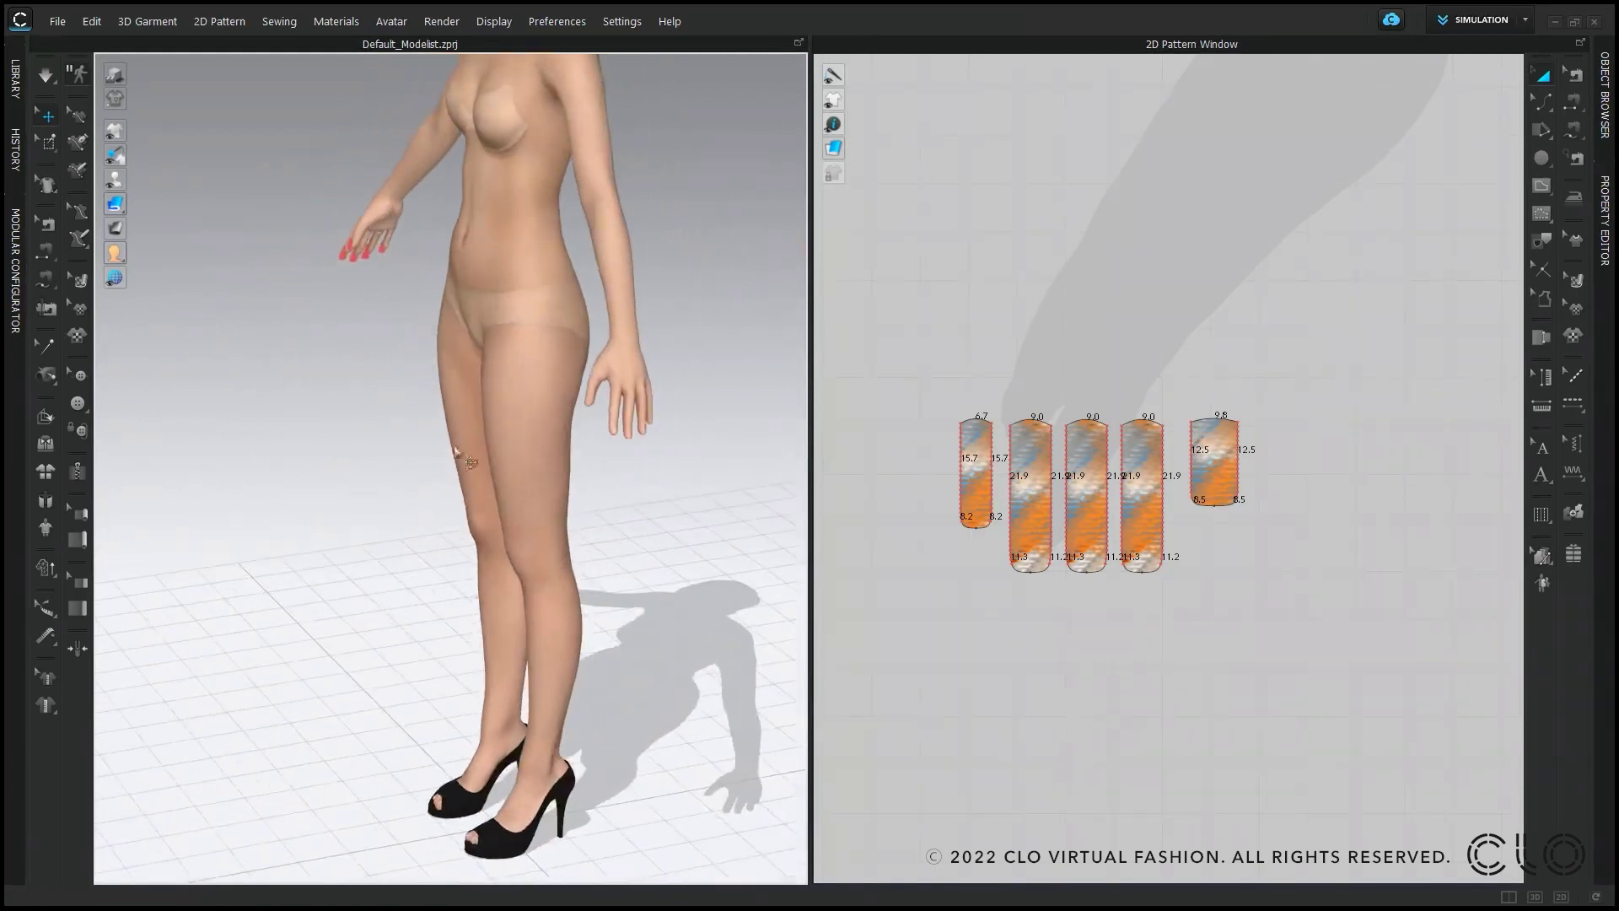
{"action": "middle_click_drag", "start_coordinate": [489, 457], "coordinate": [355, 452]}
{"action": "scroll", "coordinate": [474, 406], "scroll_direction": "up", "scroll_amount": 5}
{"action": "scroll", "coordinate": [487, 416], "scroll_direction": "up", "scroll_amount": 2}
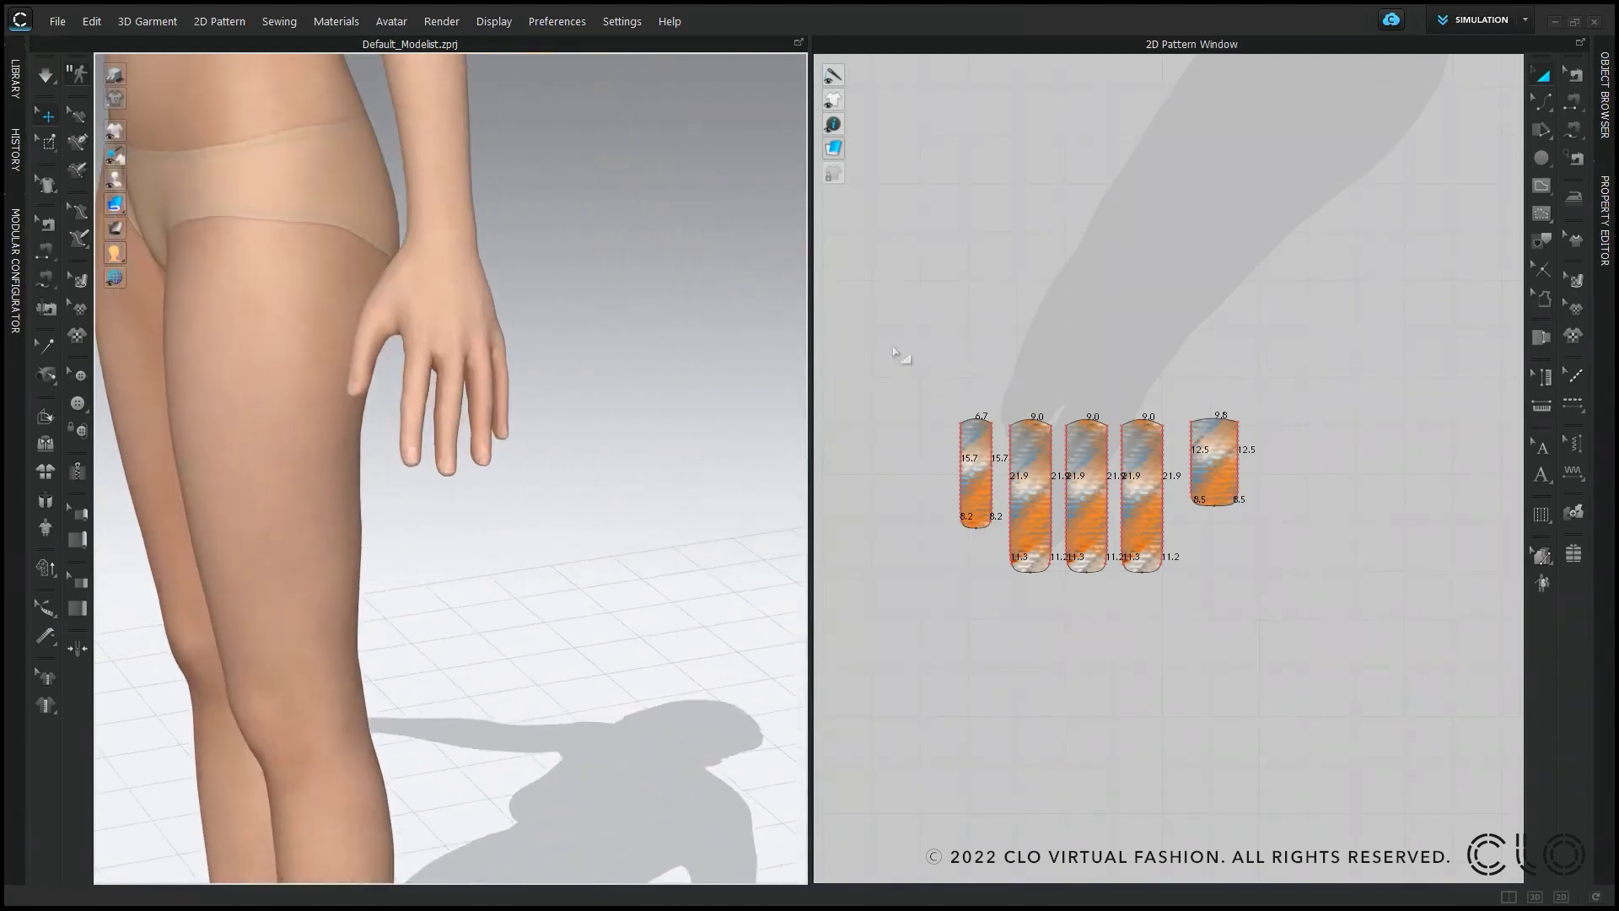
{"action": "left_click_drag", "start_coordinate": [896, 353], "coordinate": [1313, 592]}
{"action": "right_click", "coordinate": [969, 448]}
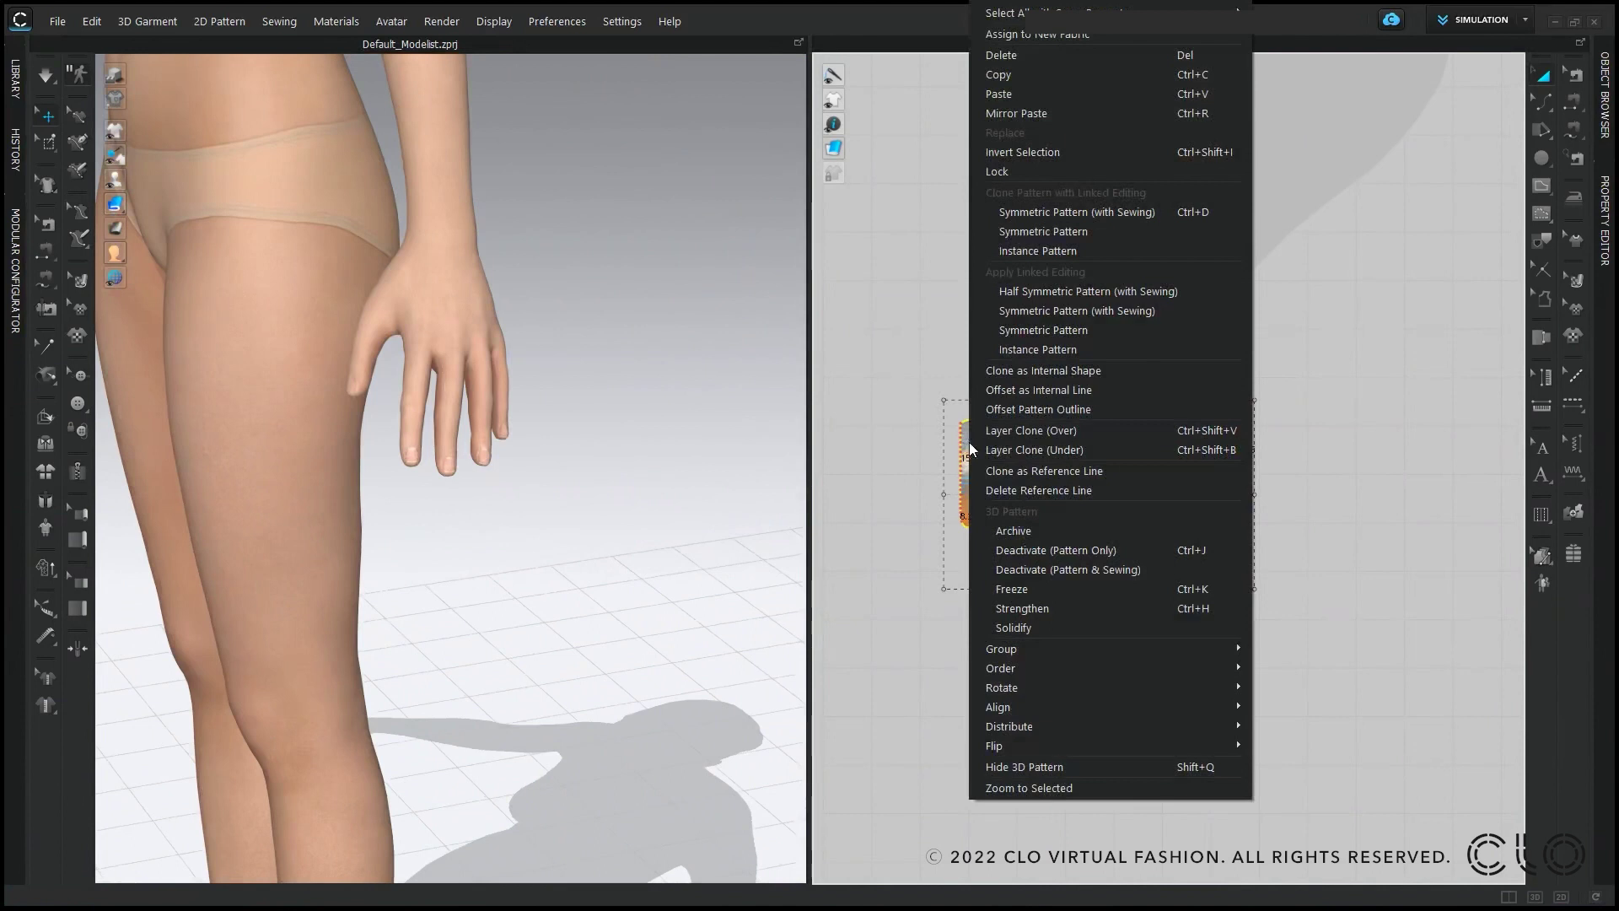
{"action": "left_click", "coordinate": [998, 74]}
{"action": "scroll", "coordinate": [1381, 500], "scroll_direction": "down", "scroll_amount": 5}
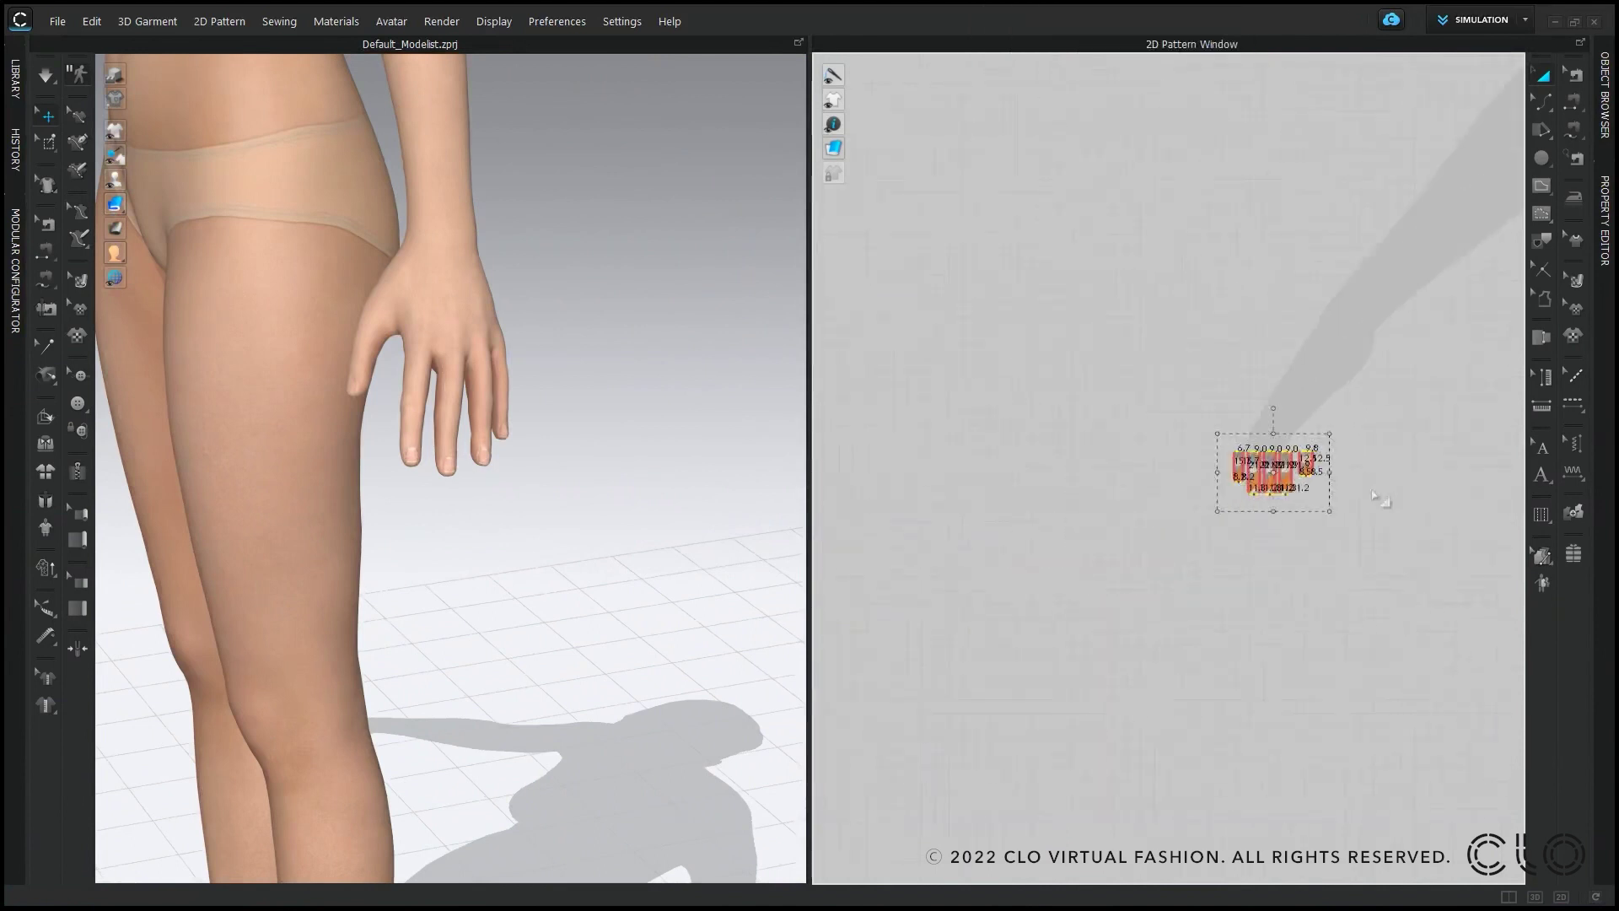
Step: Mirror-paste the copied nail patterns level with the originals, beside the silhouette's opposite hand
{"action": "scroll", "coordinate": [1417, 531], "scroll_direction": "down", "scroll_amount": 2}
{"action": "right_click_drag", "start_coordinate": [1446, 560], "coordinate": [975, 534]}
{"action": "right_click", "coordinate": [1099, 436]}
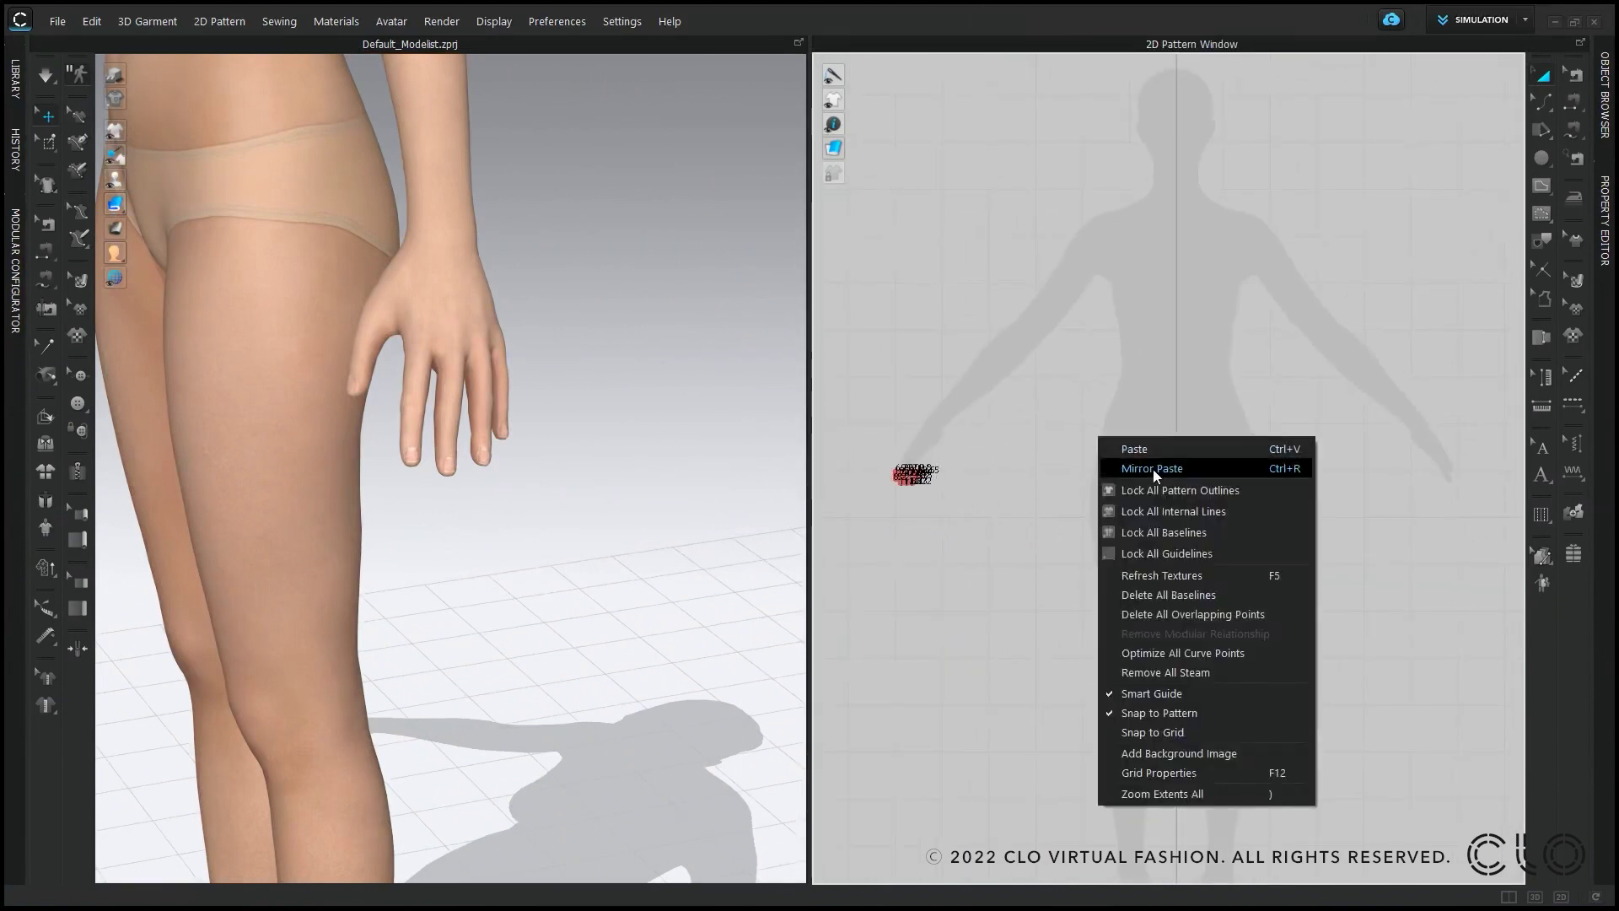
{"action": "left_click", "coordinate": [1155, 469]}
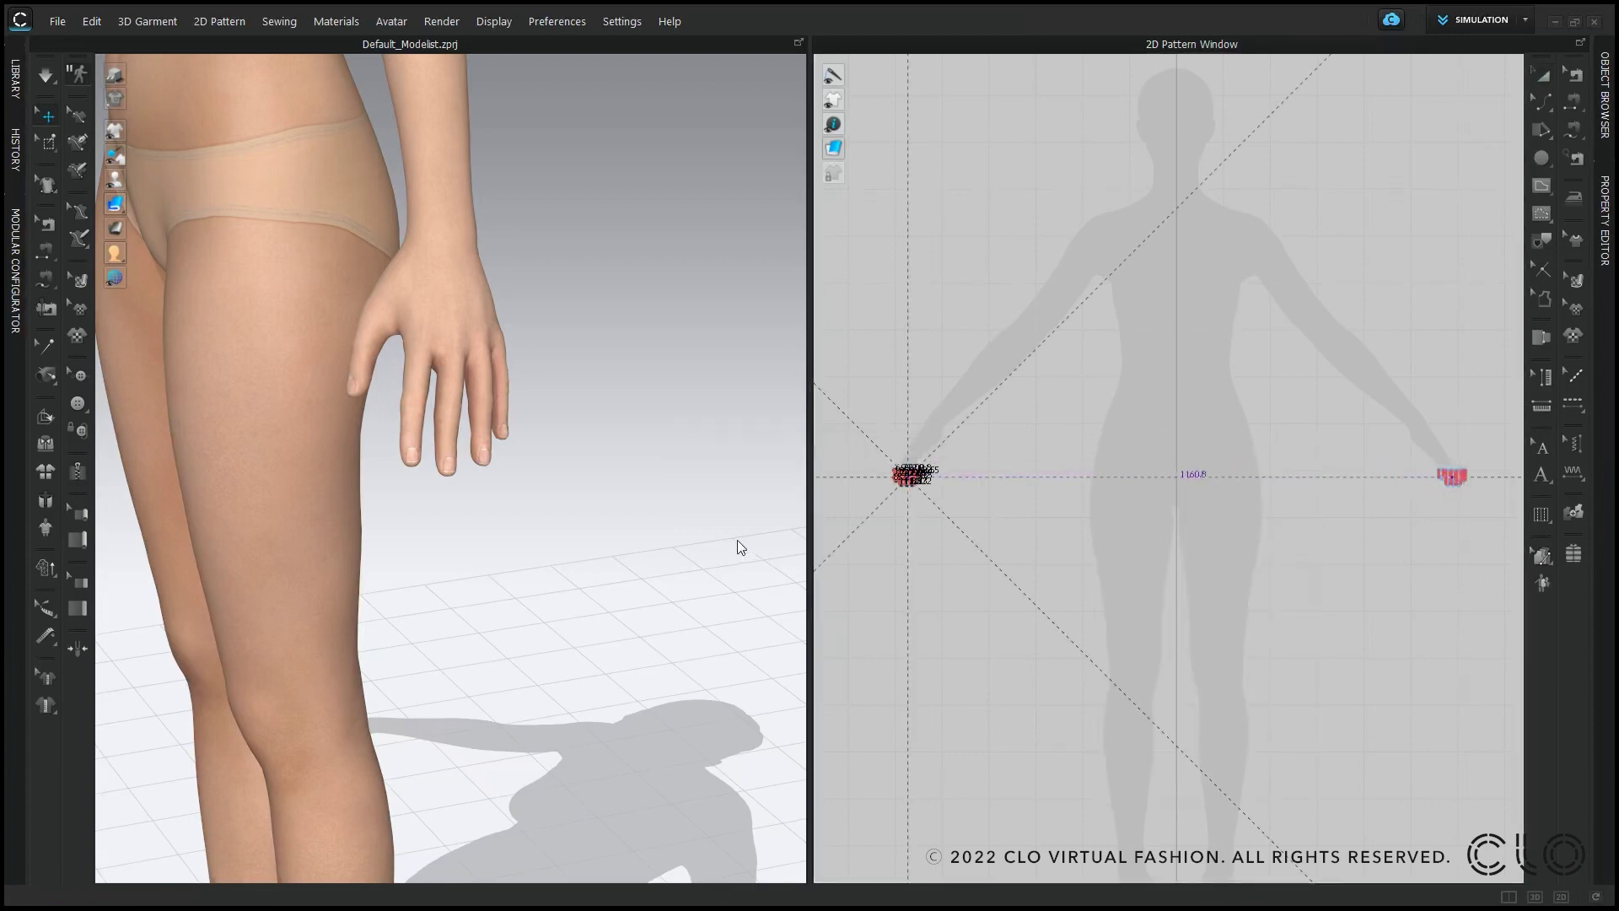
{"action": "left_click", "coordinate": [1451, 476]}
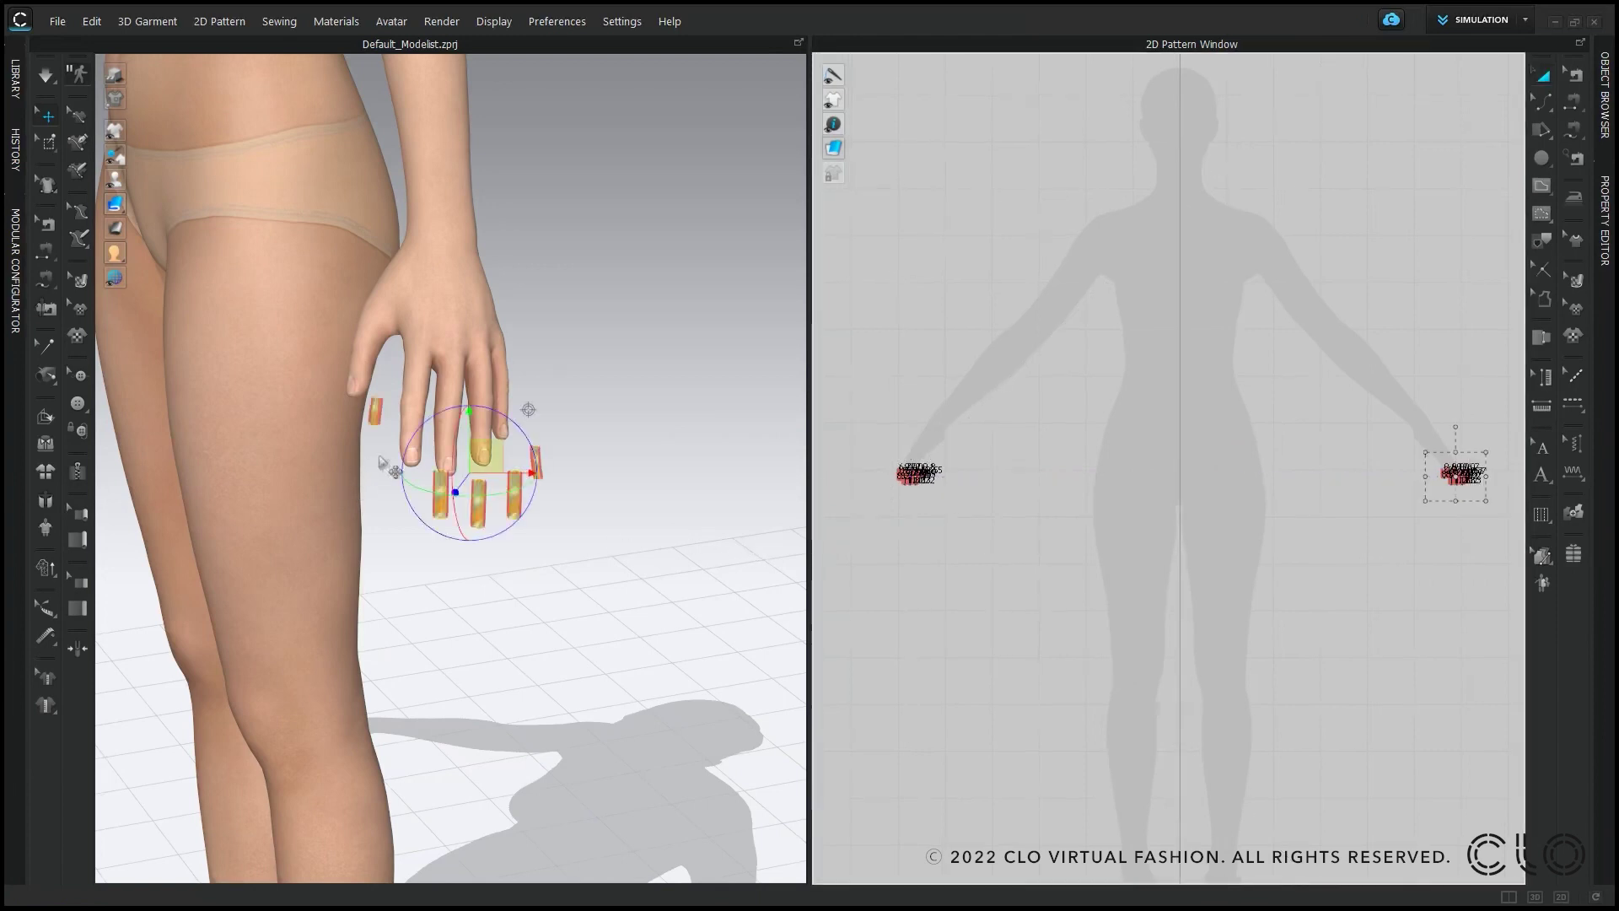
Step: Move the mirrored nails together in 3D until they sit on the fingertips of the opposite hand
{"action": "scroll", "coordinate": [382, 462], "scroll_direction": "up", "scroll_amount": 2}
{"action": "scroll", "coordinate": [494, 473], "scroll_direction": "up", "scroll_amount": 2}
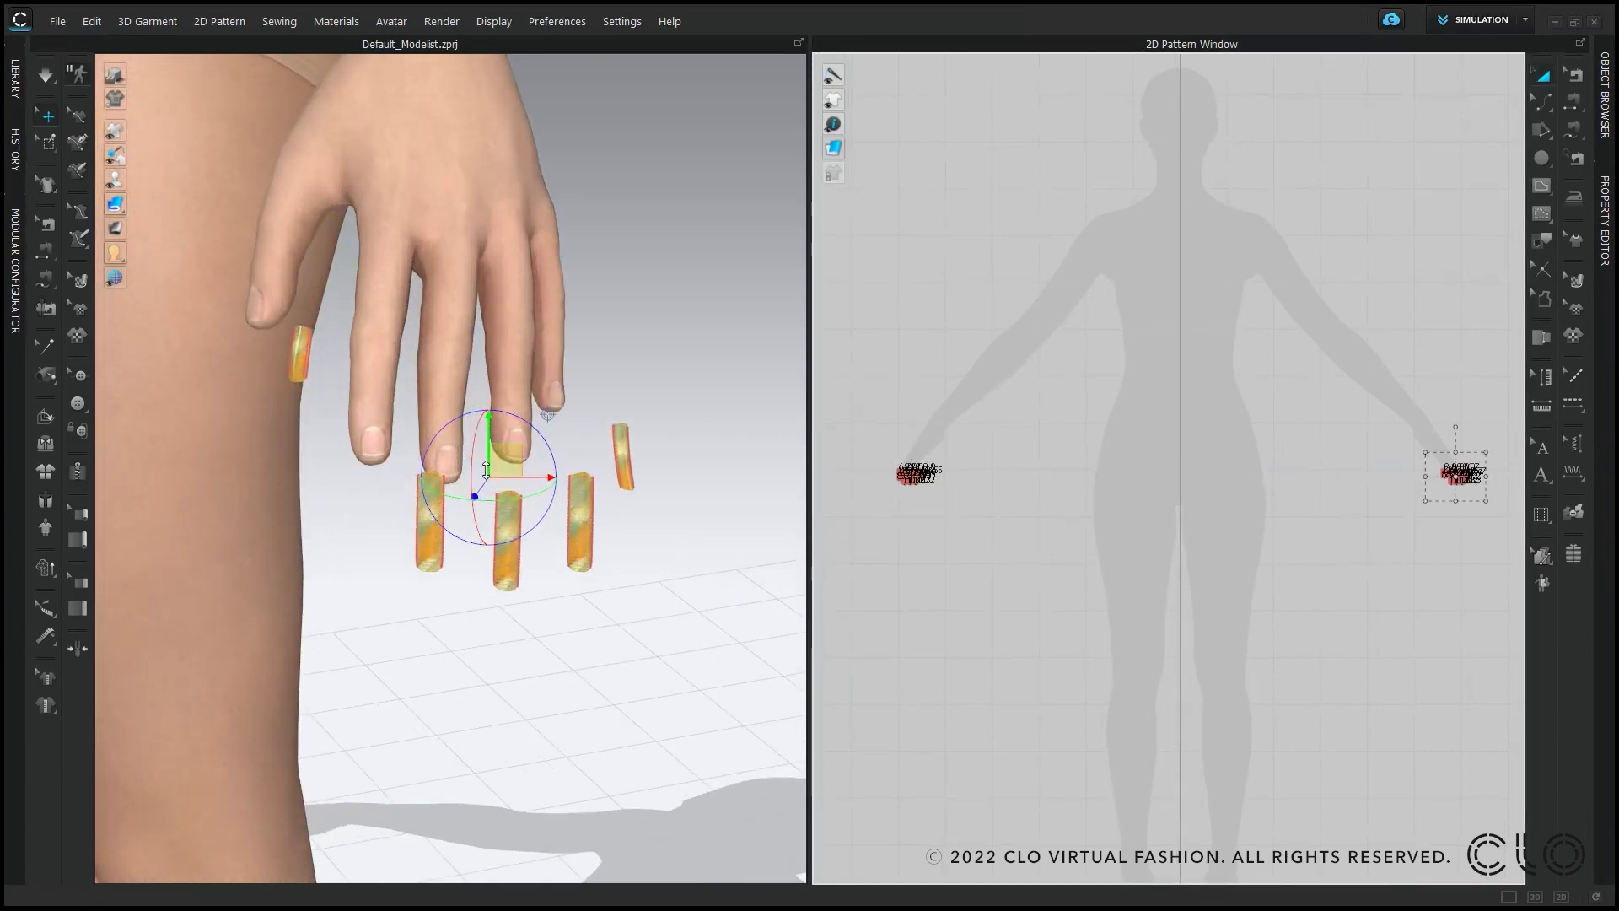
{"action": "left_click_drag", "start_coordinate": [487, 470], "coordinate": [422, 466]}
{"action": "right_click_drag", "start_coordinate": [422, 467], "coordinate": [506, 540]}
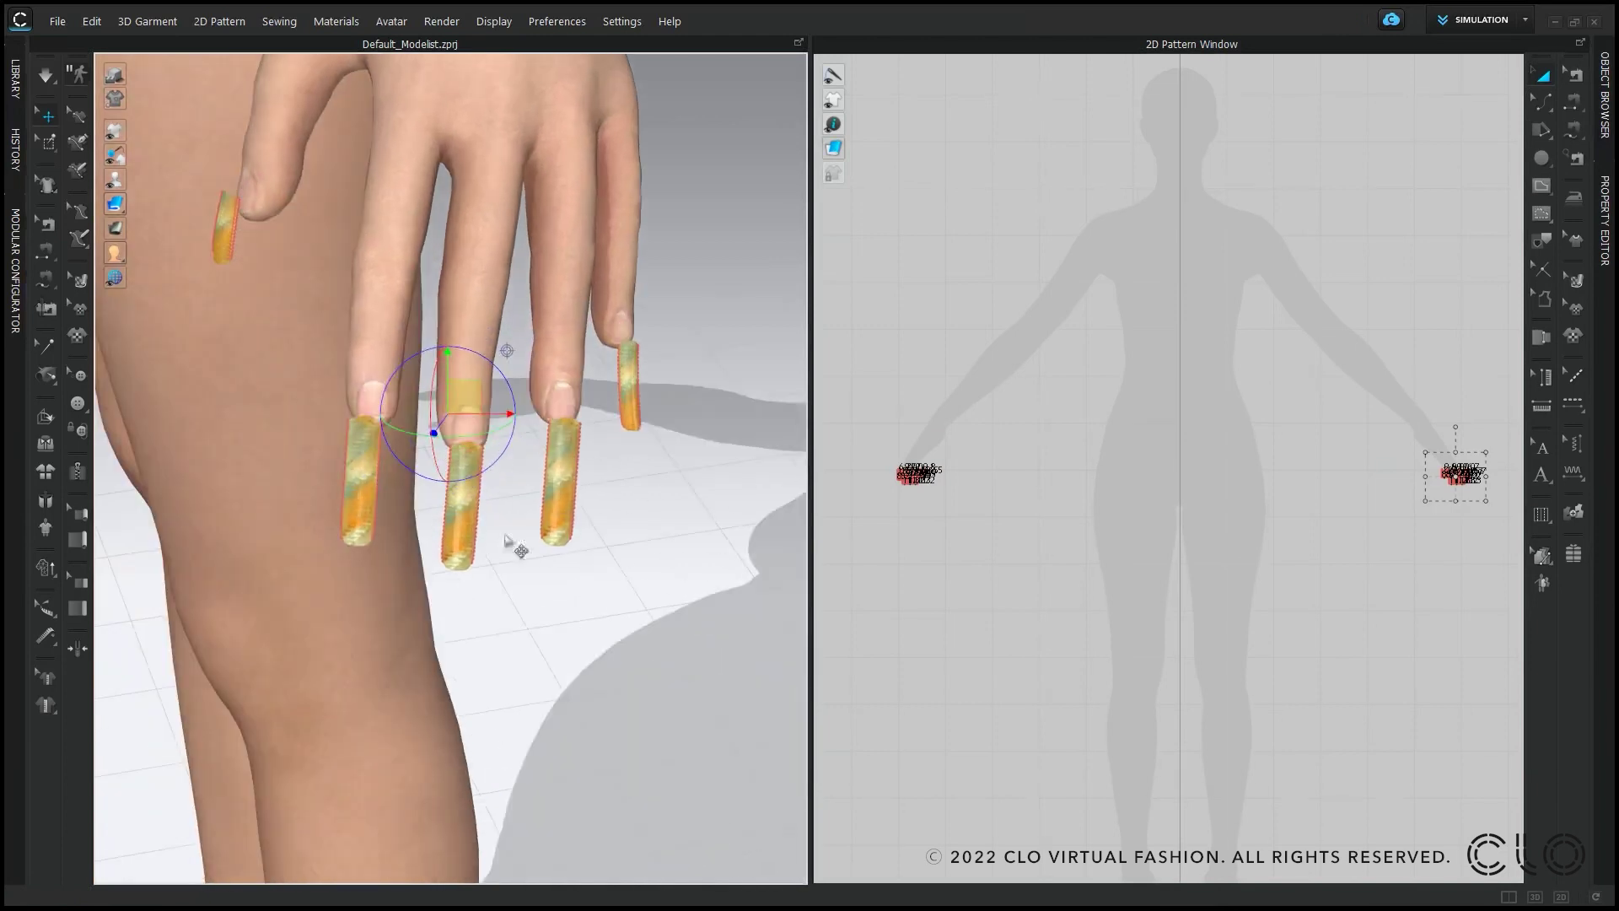
{"action": "left_click_drag", "start_coordinate": [434, 433], "coordinate": [439, 424]}
{"action": "left_click_drag", "start_coordinate": [450, 344], "coordinate": [451, 321]}
{"action": "left_click_drag", "start_coordinate": [511, 382], "coordinate": [517, 382]}
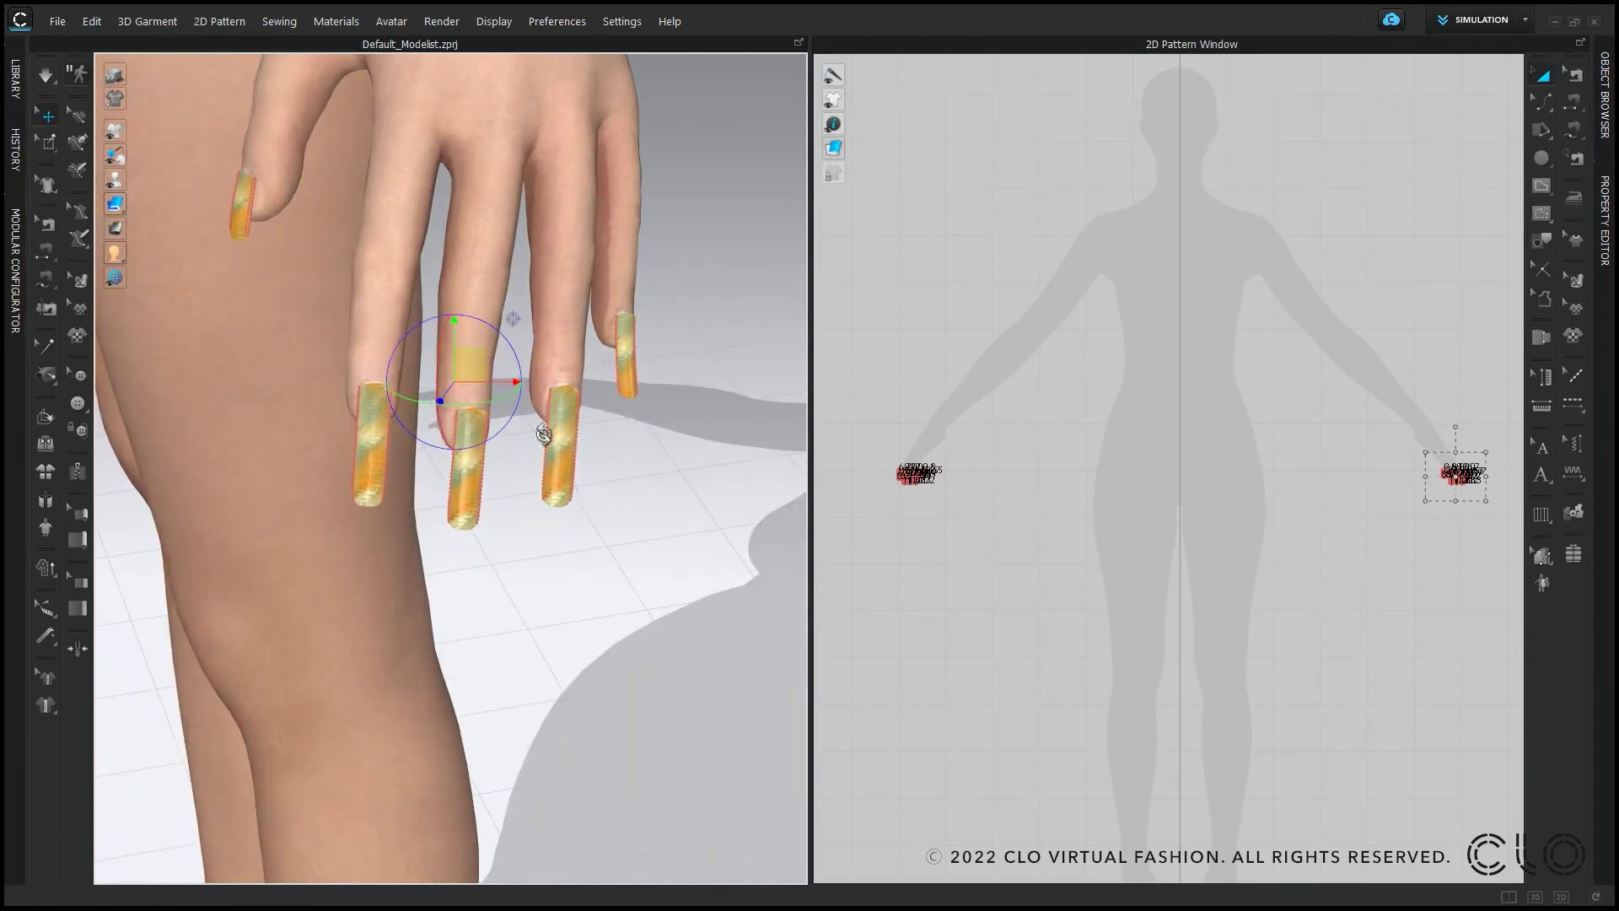
Step: Deselect the mirrored nails and examine their fit on the fingertips from several angles
{"action": "right_click_drag", "start_coordinate": [544, 434], "coordinate": [567, 467]}
{"action": "right_click_drag", "start_coordinate": [420, 392], "coordinate": [472, 413]}
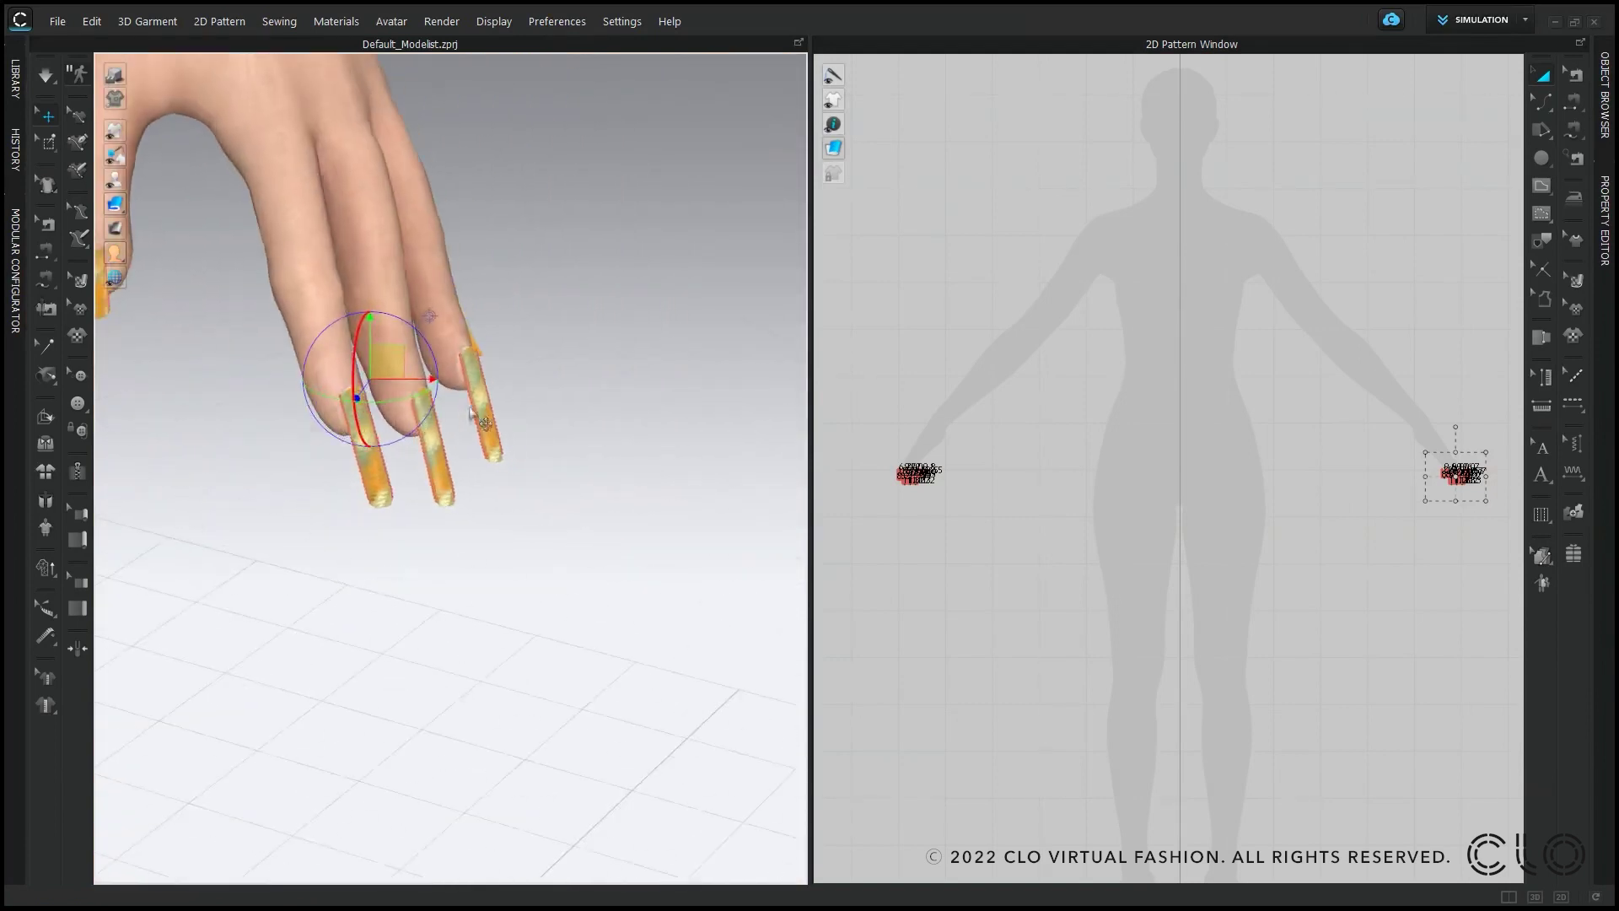
{"action": "middle_click_drag", "start_coordinate": [471, 412], "coordinate": [703, 441]}
{"action": "left_click", "coordinate": [723, 468]}
{"action": "scroll", "coordinate": [488, 552], "scroll_direction": "down", "scroll_amount": 4}
{"action": "right_click_drag", "start_coordinate": [485, 554], "coordinate": [372, 506]}
{"action": "left_click", "coordinate": [342, 349]}
{"action": "right_click_drag", "start_coordinate": [341, 348], "coordinate": [325, 566]}
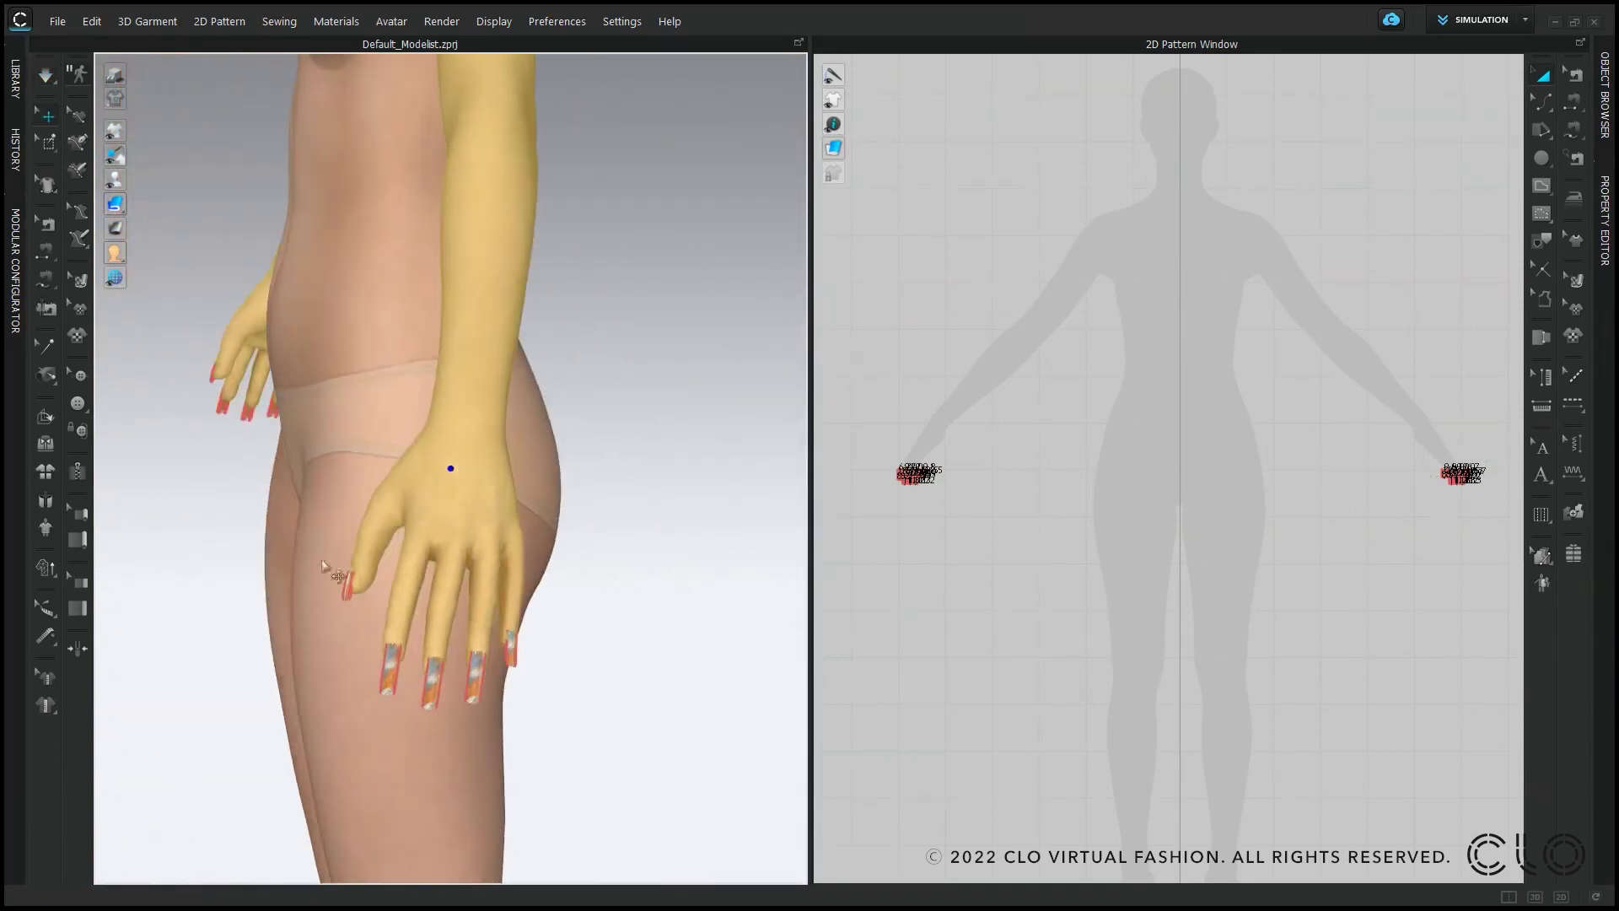
Step: Run the simulation on both nail sets and show the full avatar from the front
{"action": "scroll", "coordinate": [320, 567], "scroll_direction": "down", "scroll_amount": 4}
{"action": "key", "text": "space"}
{"action": "key", "text": "2"}
{"action": "left_click", "coordinate": [617, 522]}
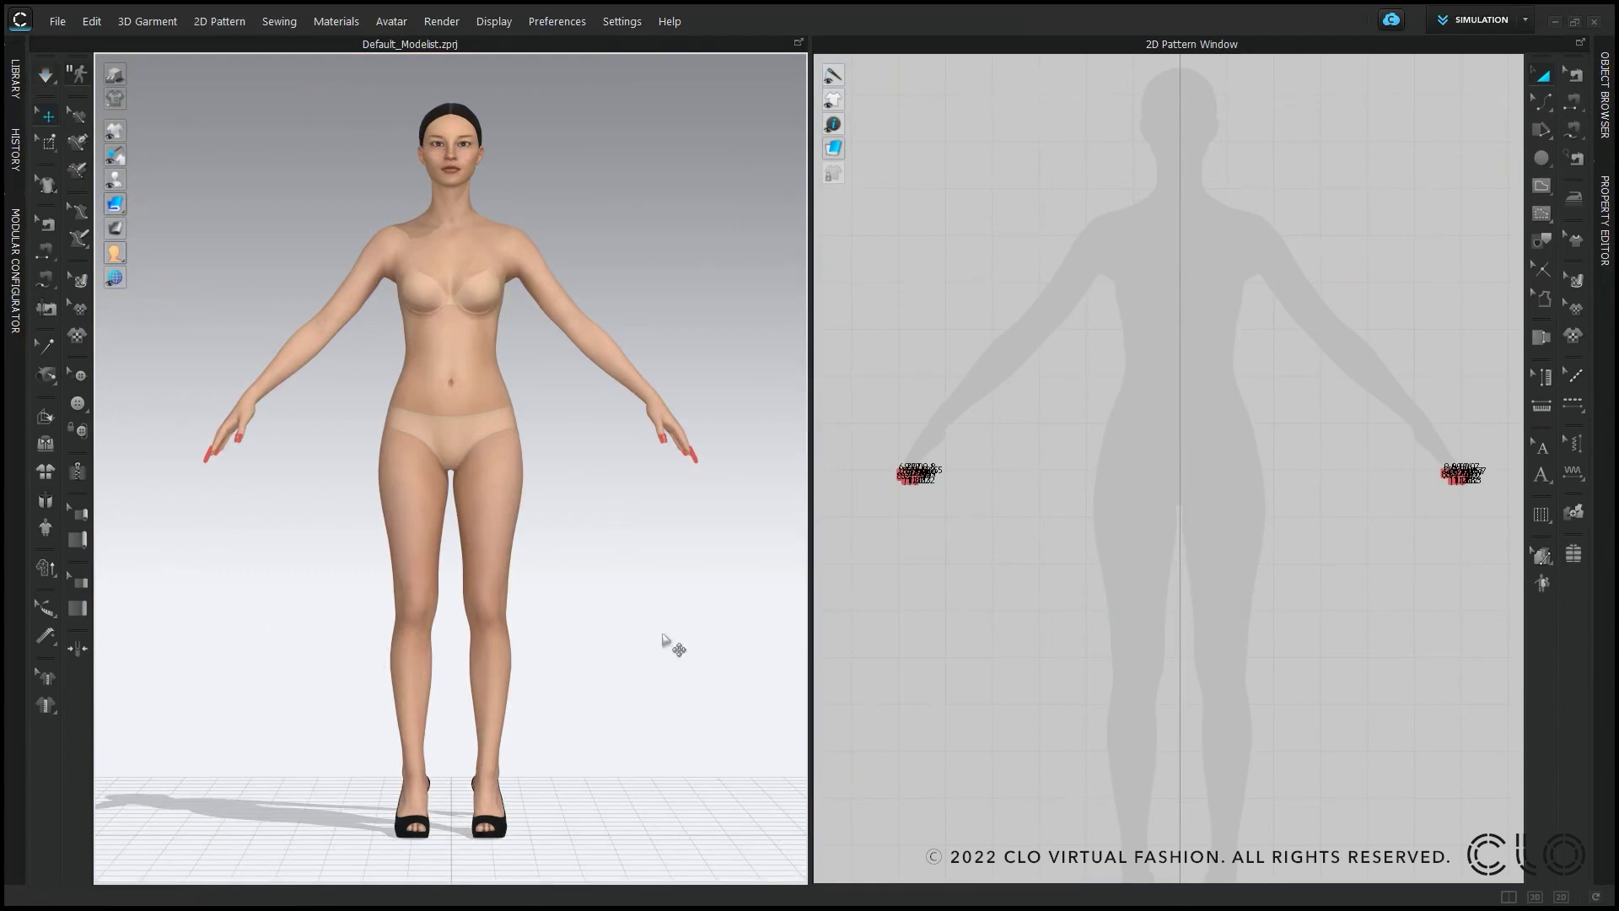
Step: Attach all pins on the nails to the avatar, using a pin on one of the long nails
{"action": "right_click_drag", "start_coordinate": [230, 475], "coordinate": [426, 464]}
{"action": "scroll", "coordinate": [425, 464], "scroll_direction": "up", "scroll_amount": 5}
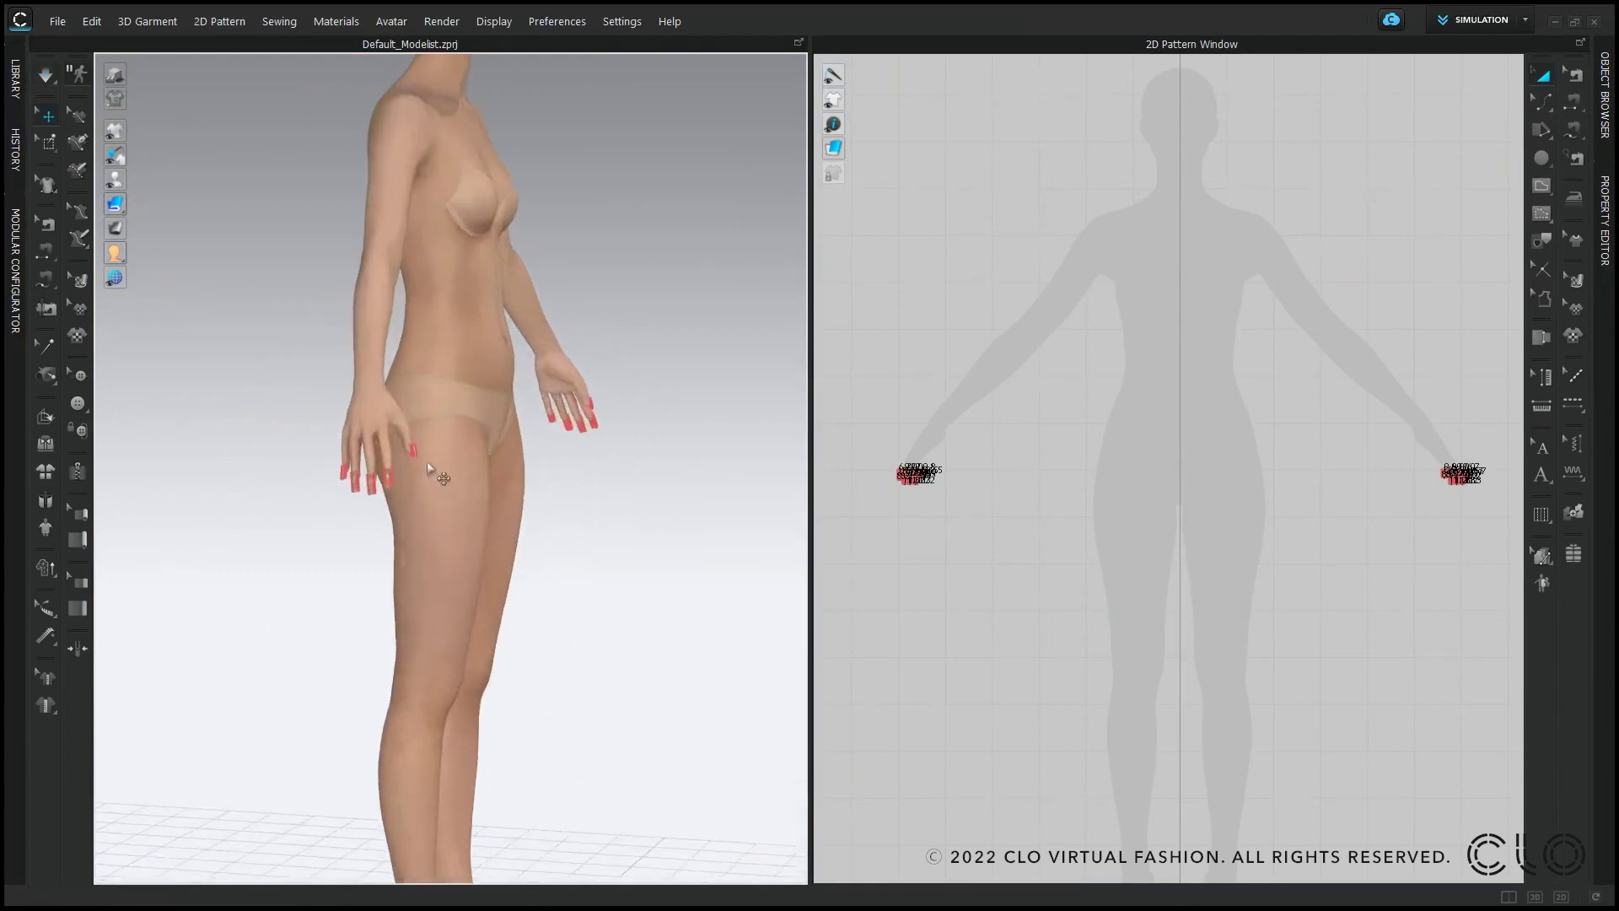
{"action": "scroll", "coordinate": [397, 499], "scroll_direction": "up", "scroll_amount": 8}
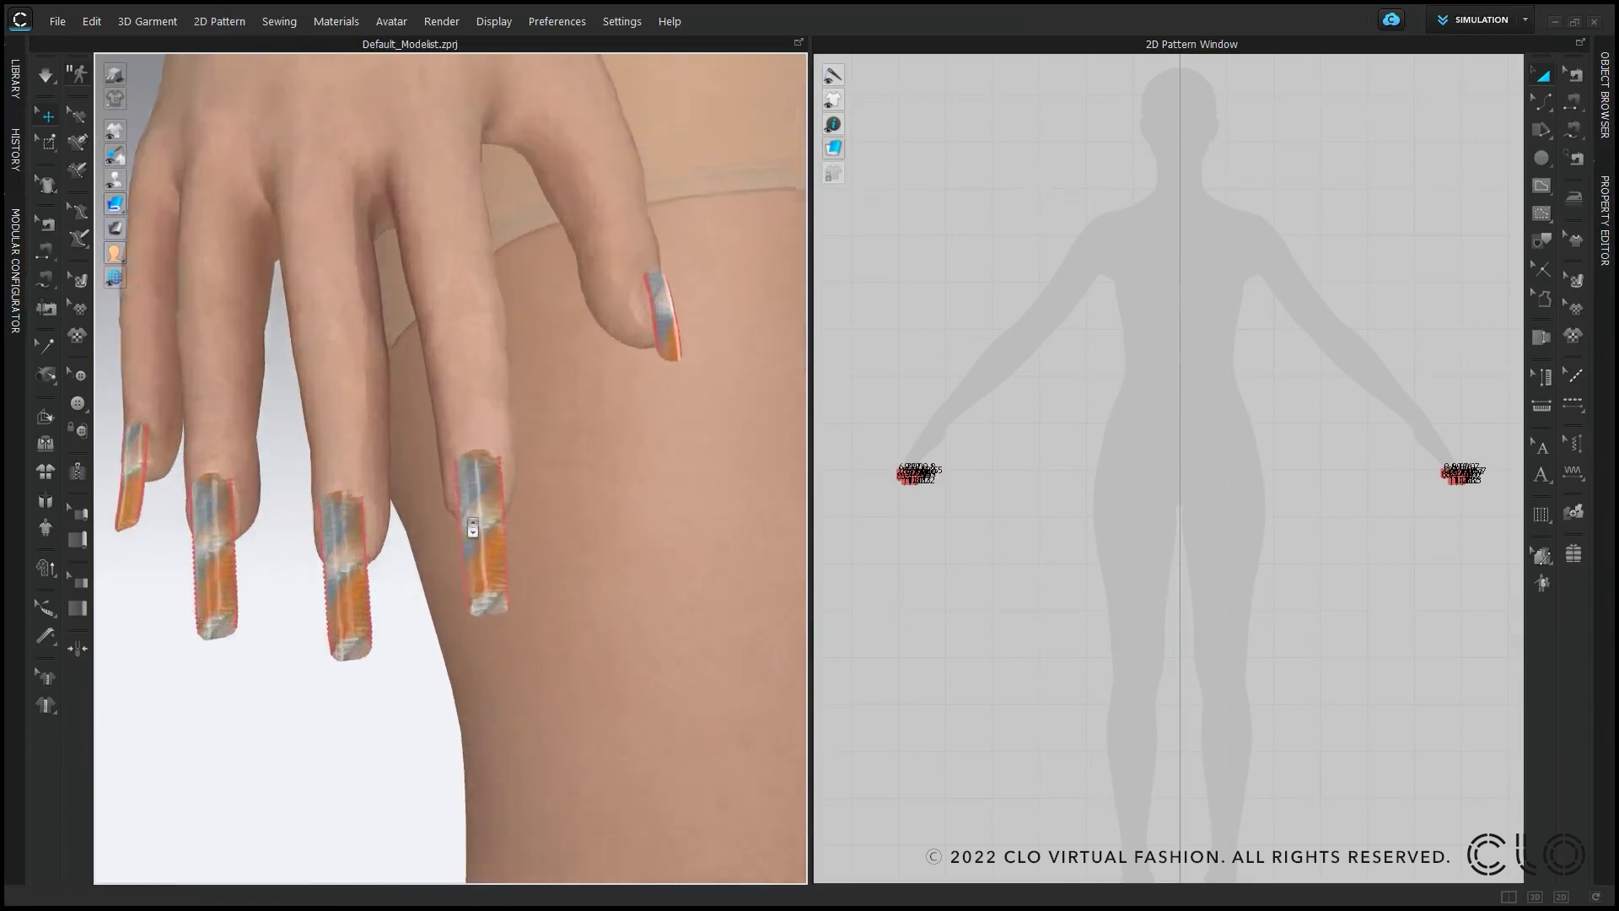
{"action": "right_click", "coordinate": [459, 494]}
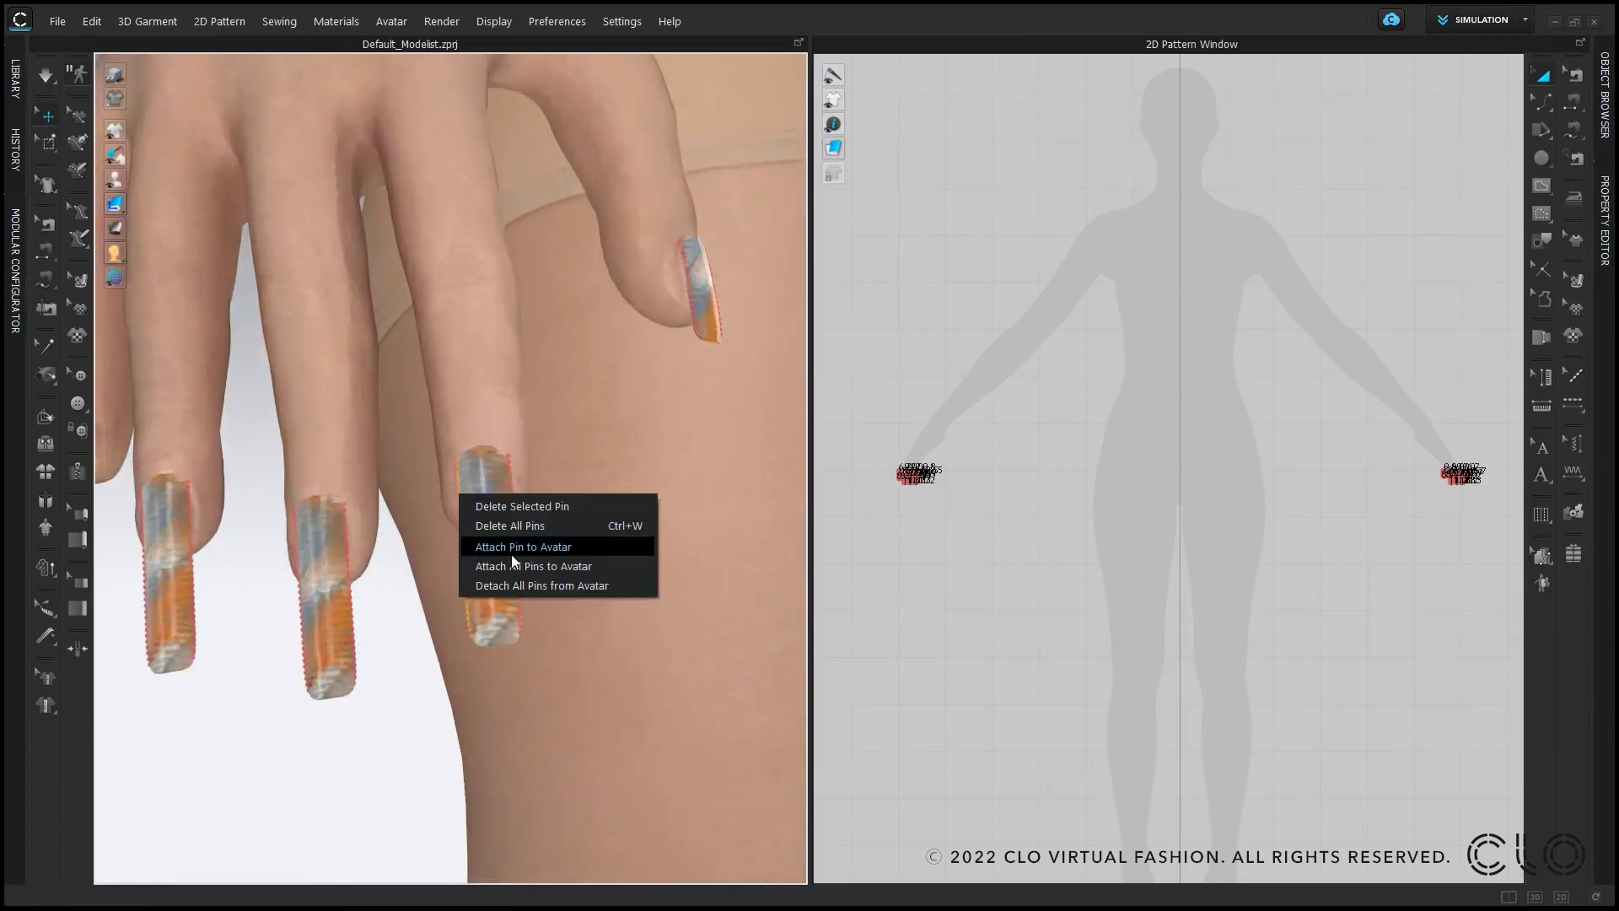
{"action": "left_click", "coordinate": [620, 561]}
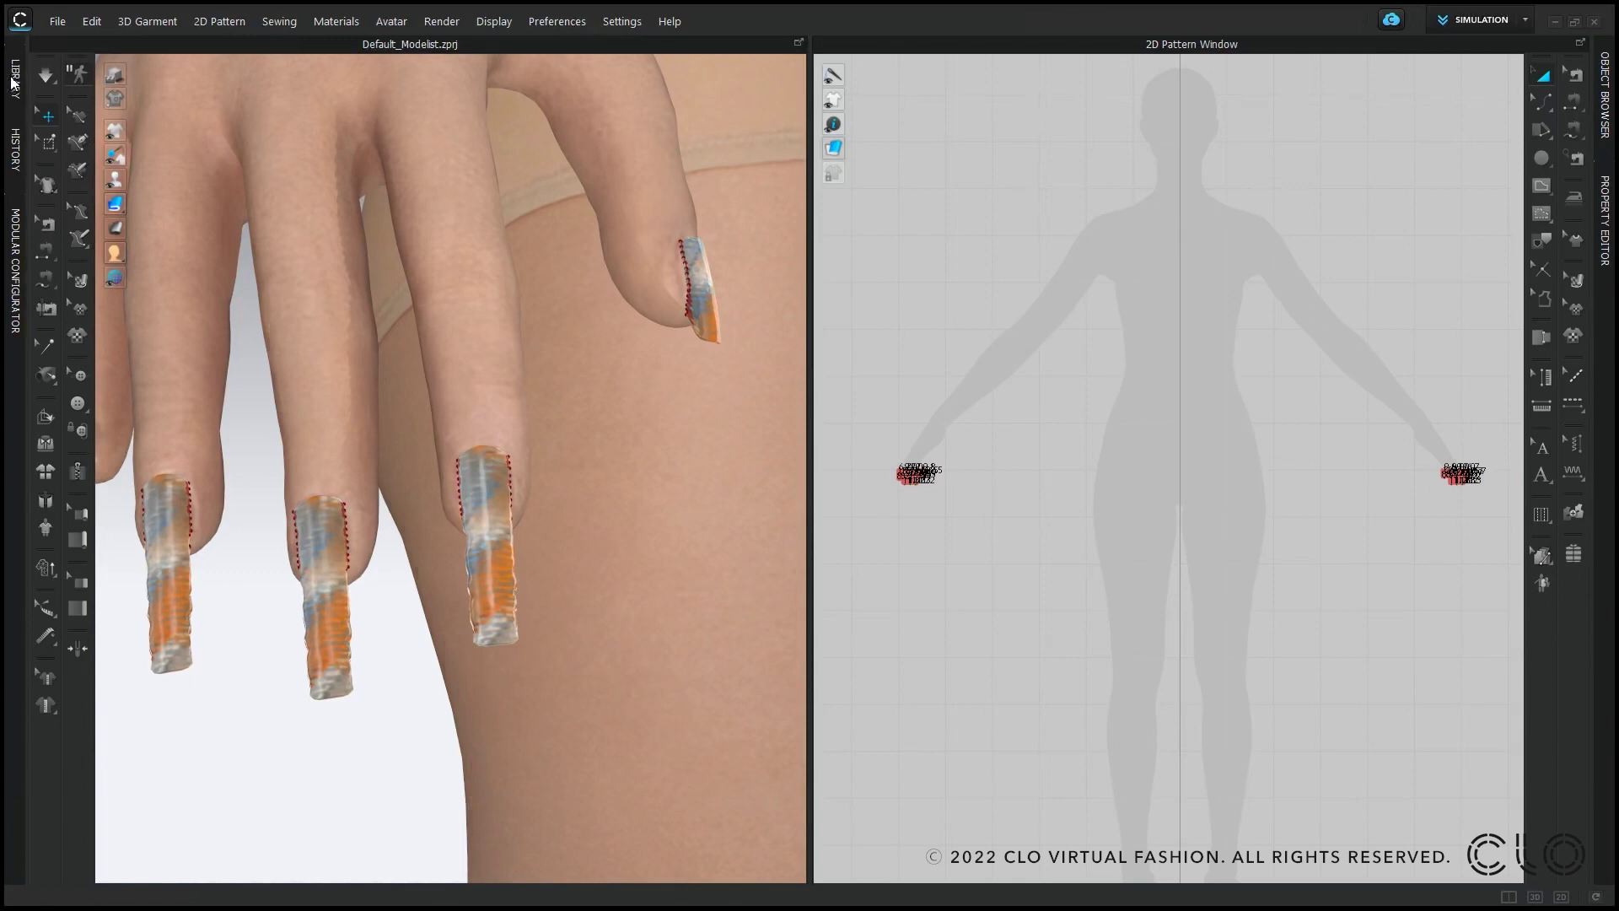
Step: Apply the avatar pose FV2_04.pos from the library with Pose Only (Maintain Avatar Size)
{"action": "left_click", "coordinate": [14, 81]}
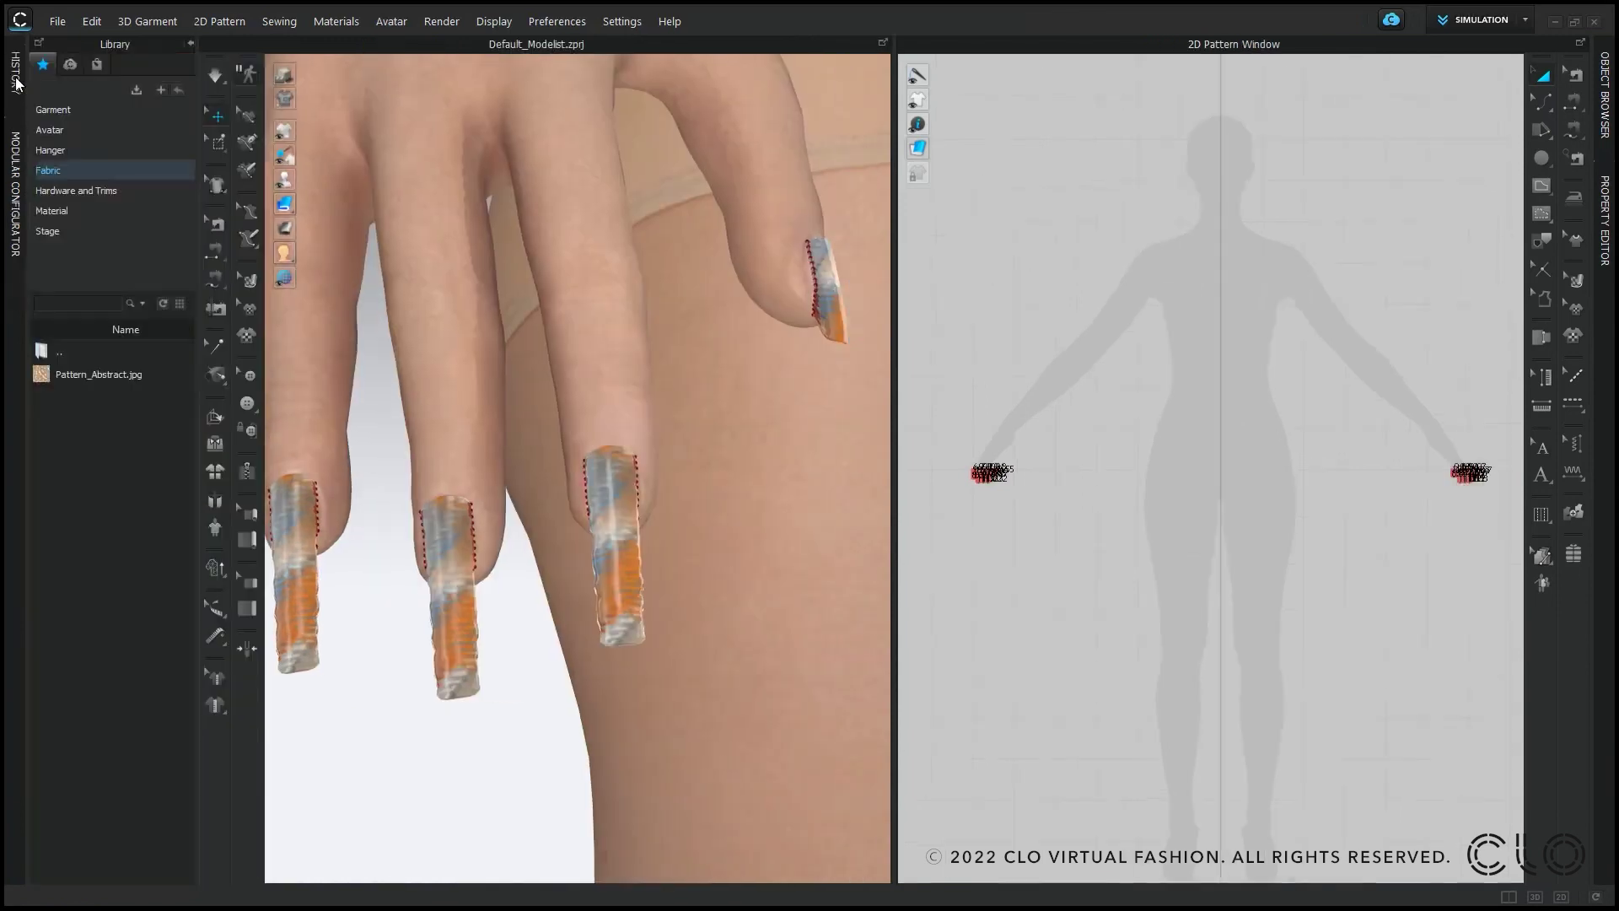
{"action": "left_click", "coordinate": [67, 130]}
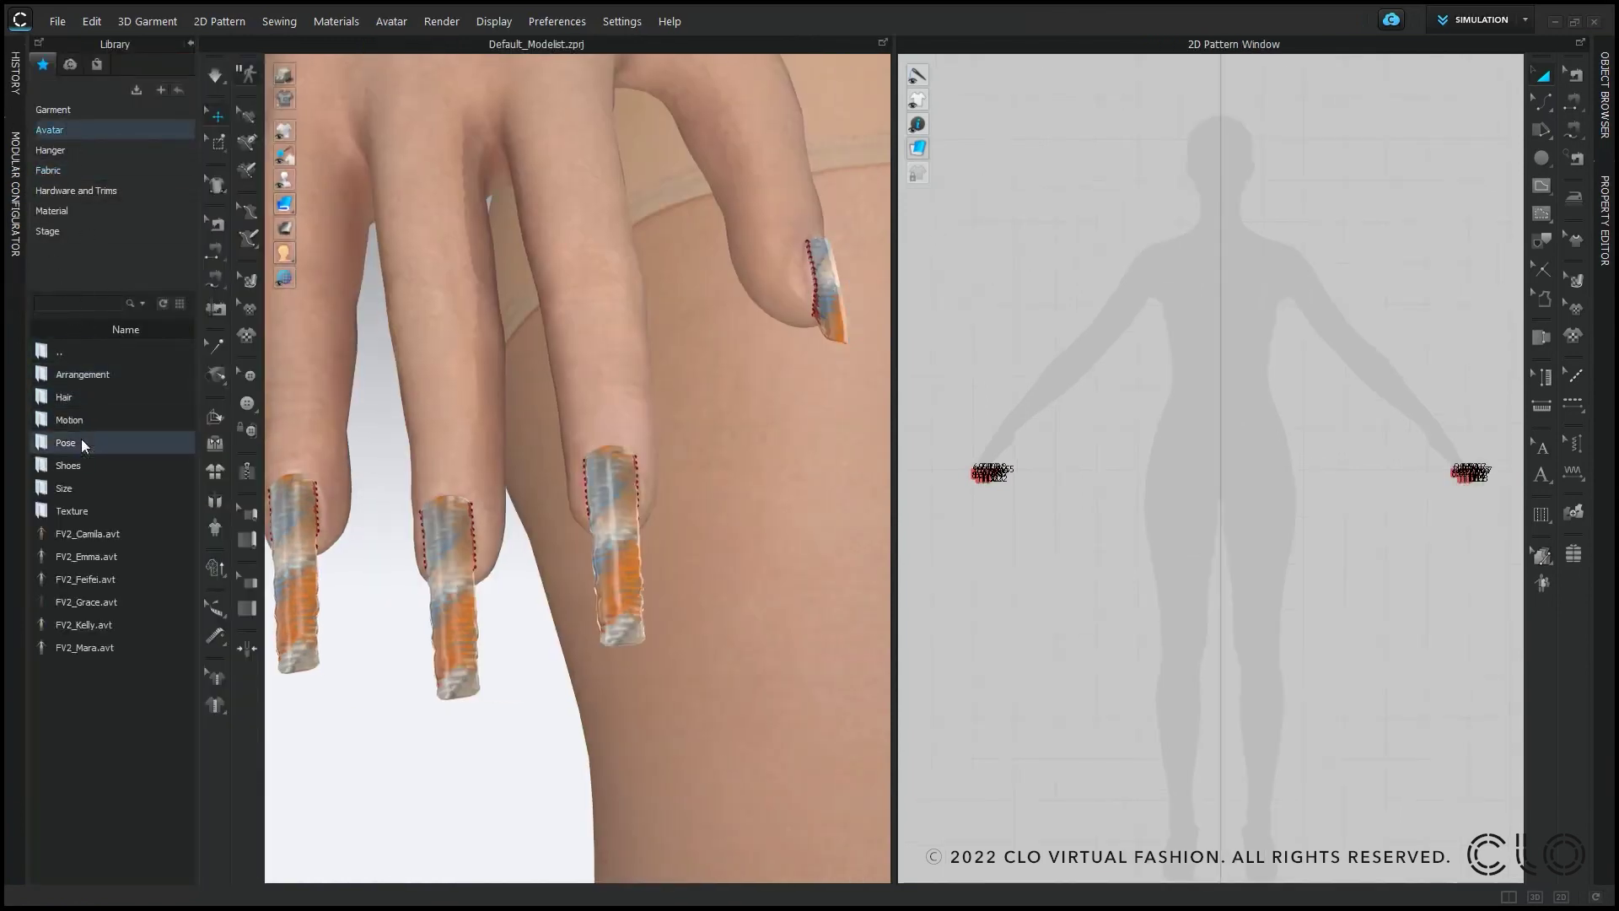
{"action": "double_click", "coordinate": [79, 447]}
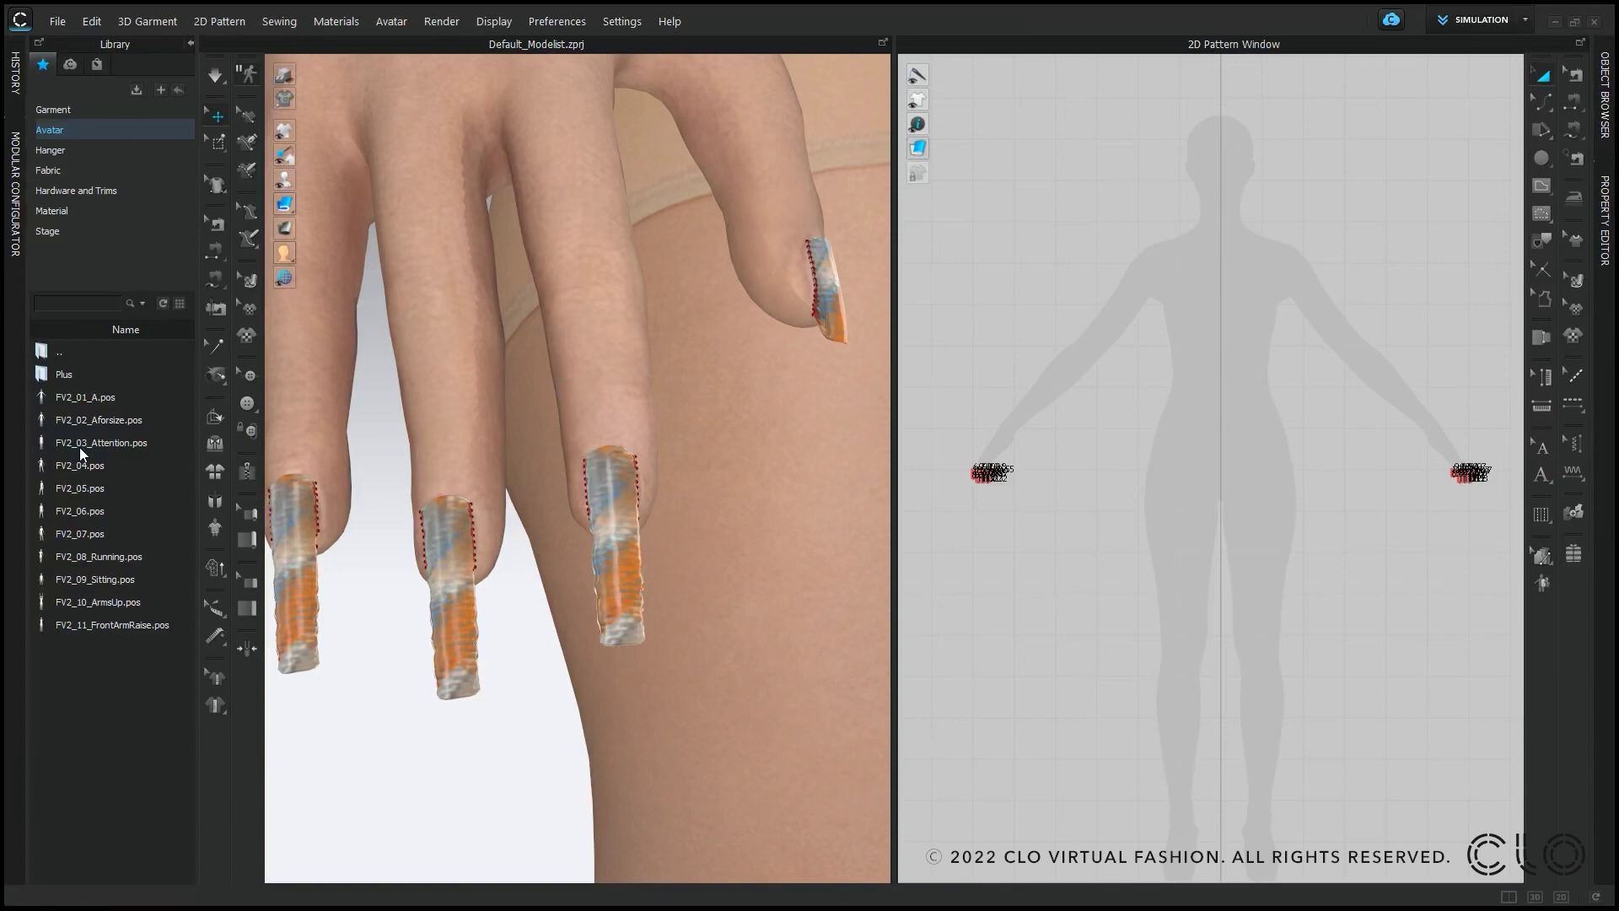
{"action": "left_click", "coordinate": [94, 473]}
{"action": "double_click", "coordinate": [96, 468]}
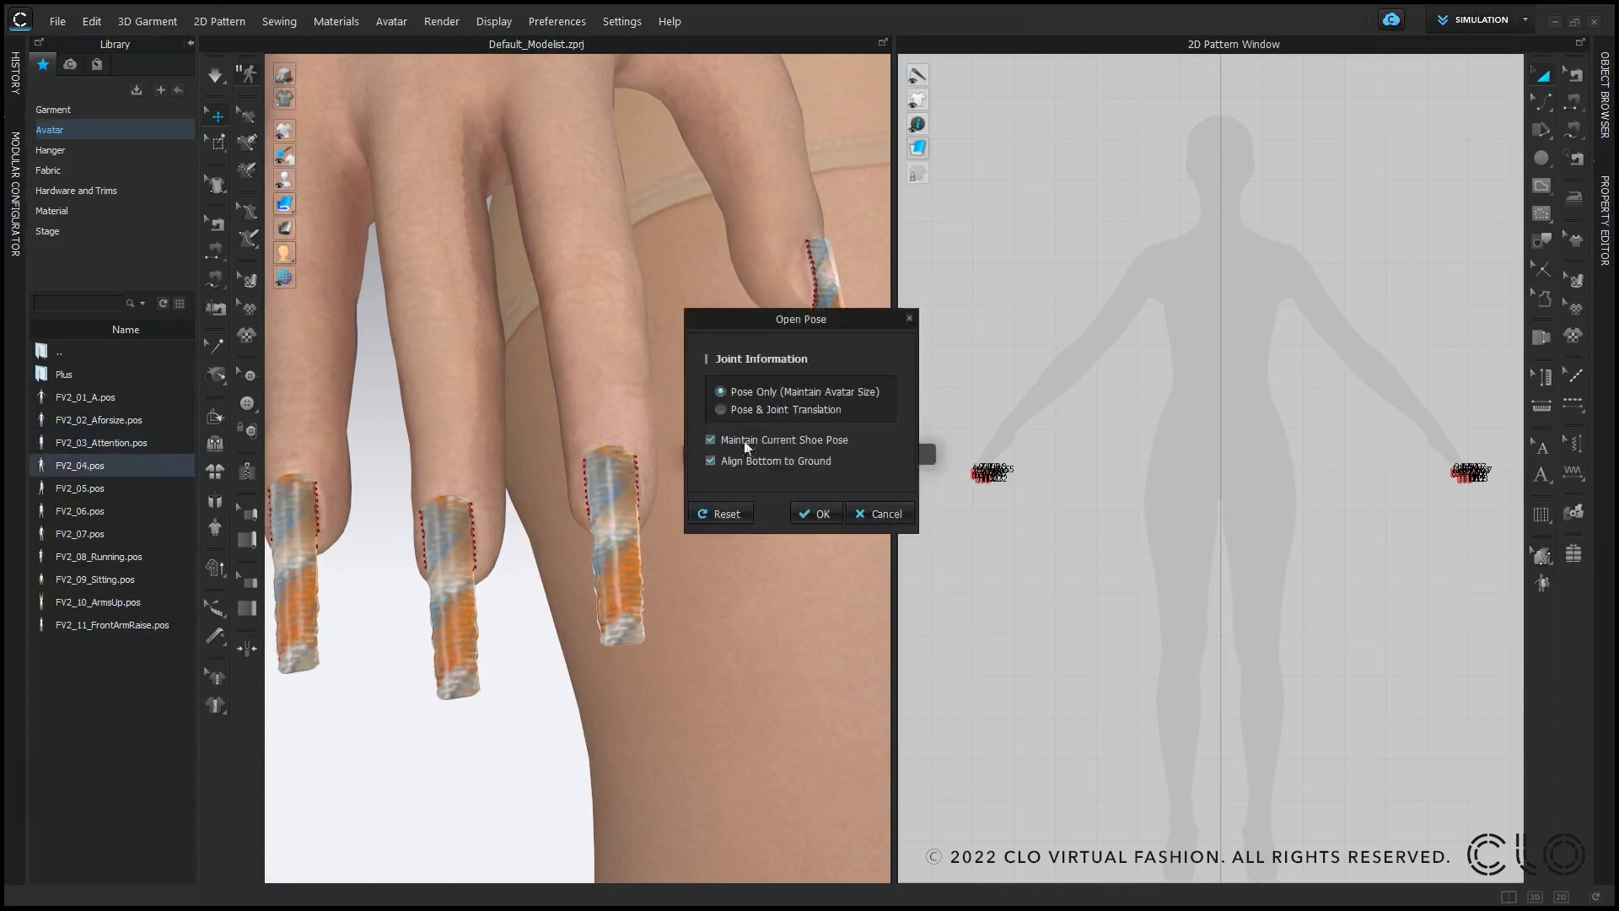
{"action": "left_click", "coordinate": [814, 513]}
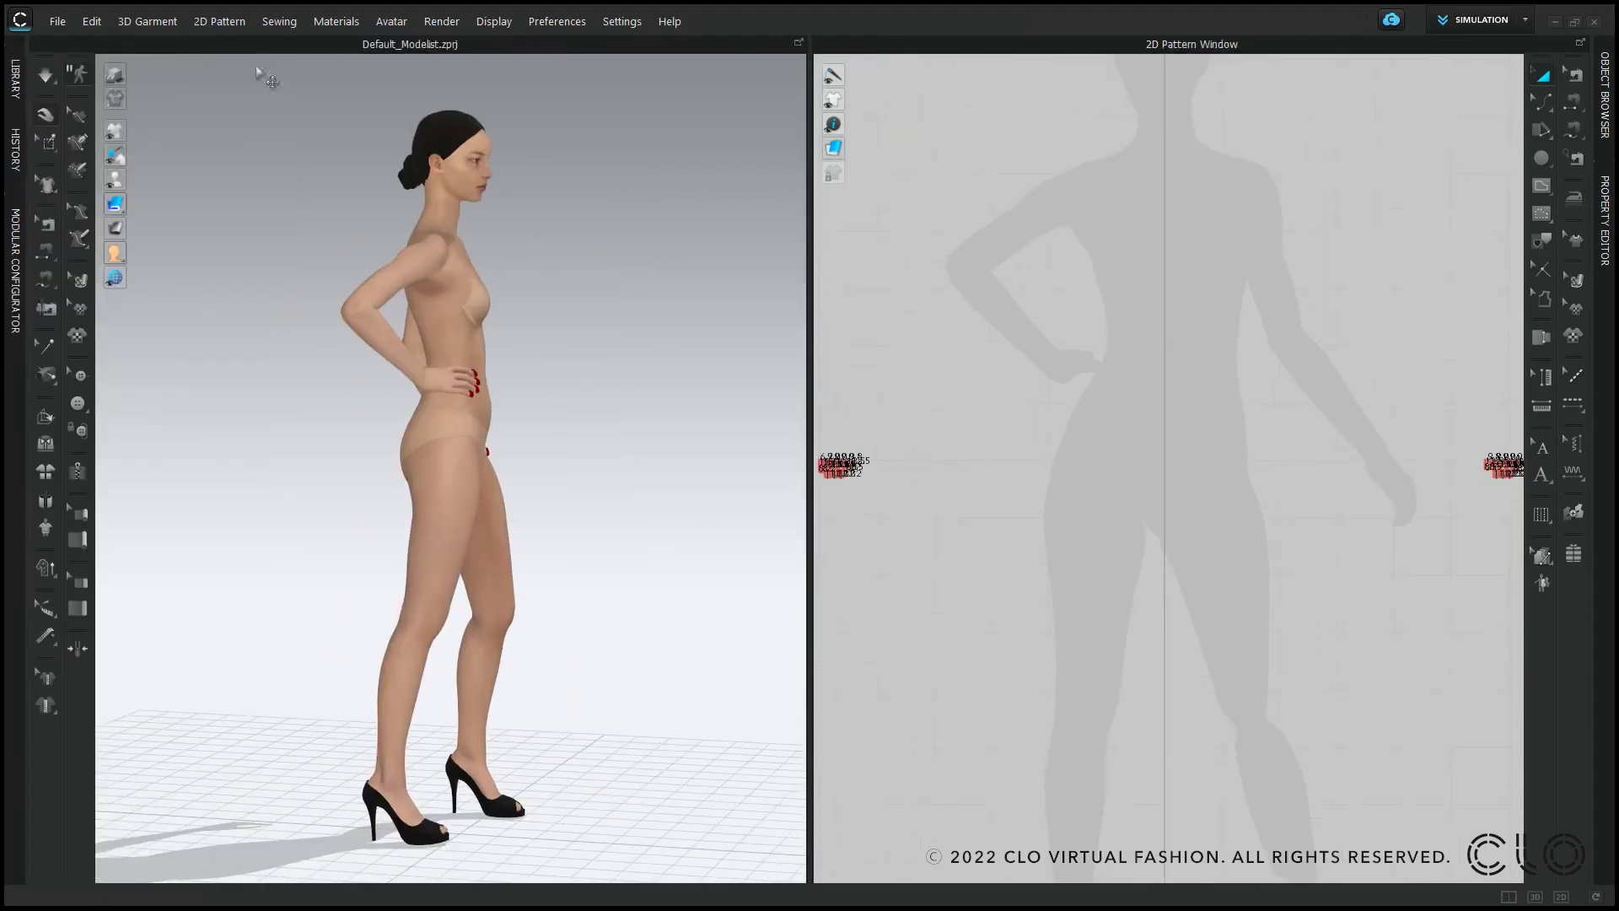
Step: Bring the nails of the hand resting on the hip close up and detach all pins from the avatar
{"action": "right_click_drag", "start_coordinate": [519, 430], "coordinate": [428, 390]}
{"action": "middle_click_drag", "start_coordinate": [427, 386], "coordinate": [463, 439]}
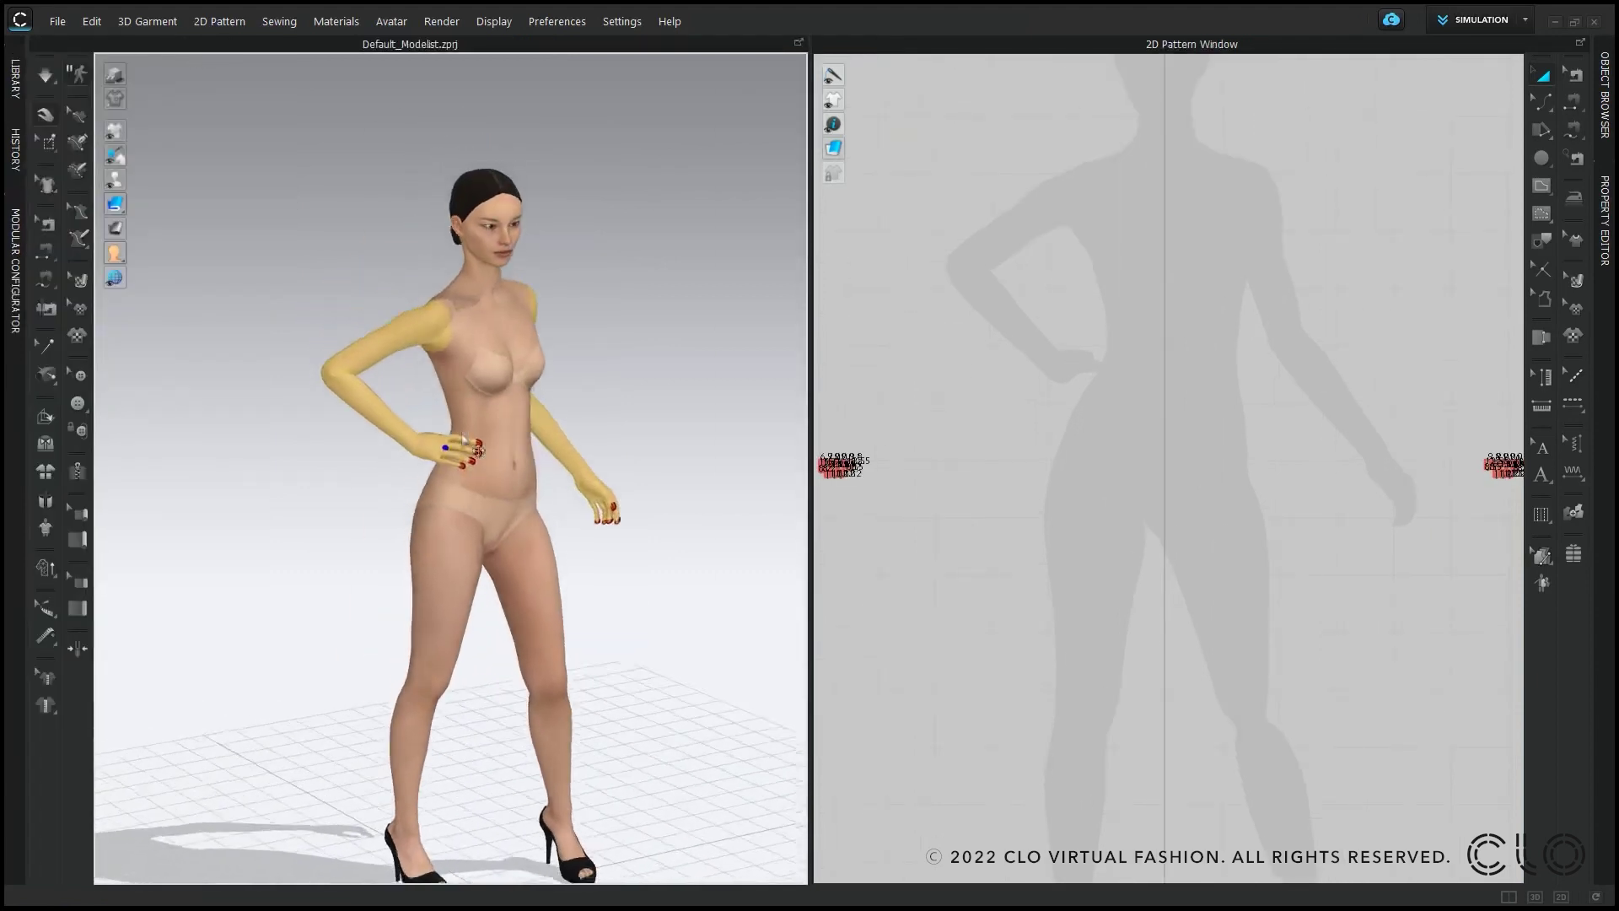
{"action": "scroll", "coordinate": [463, 438], "scroll_direction": "up", "scroll_amount": 8}
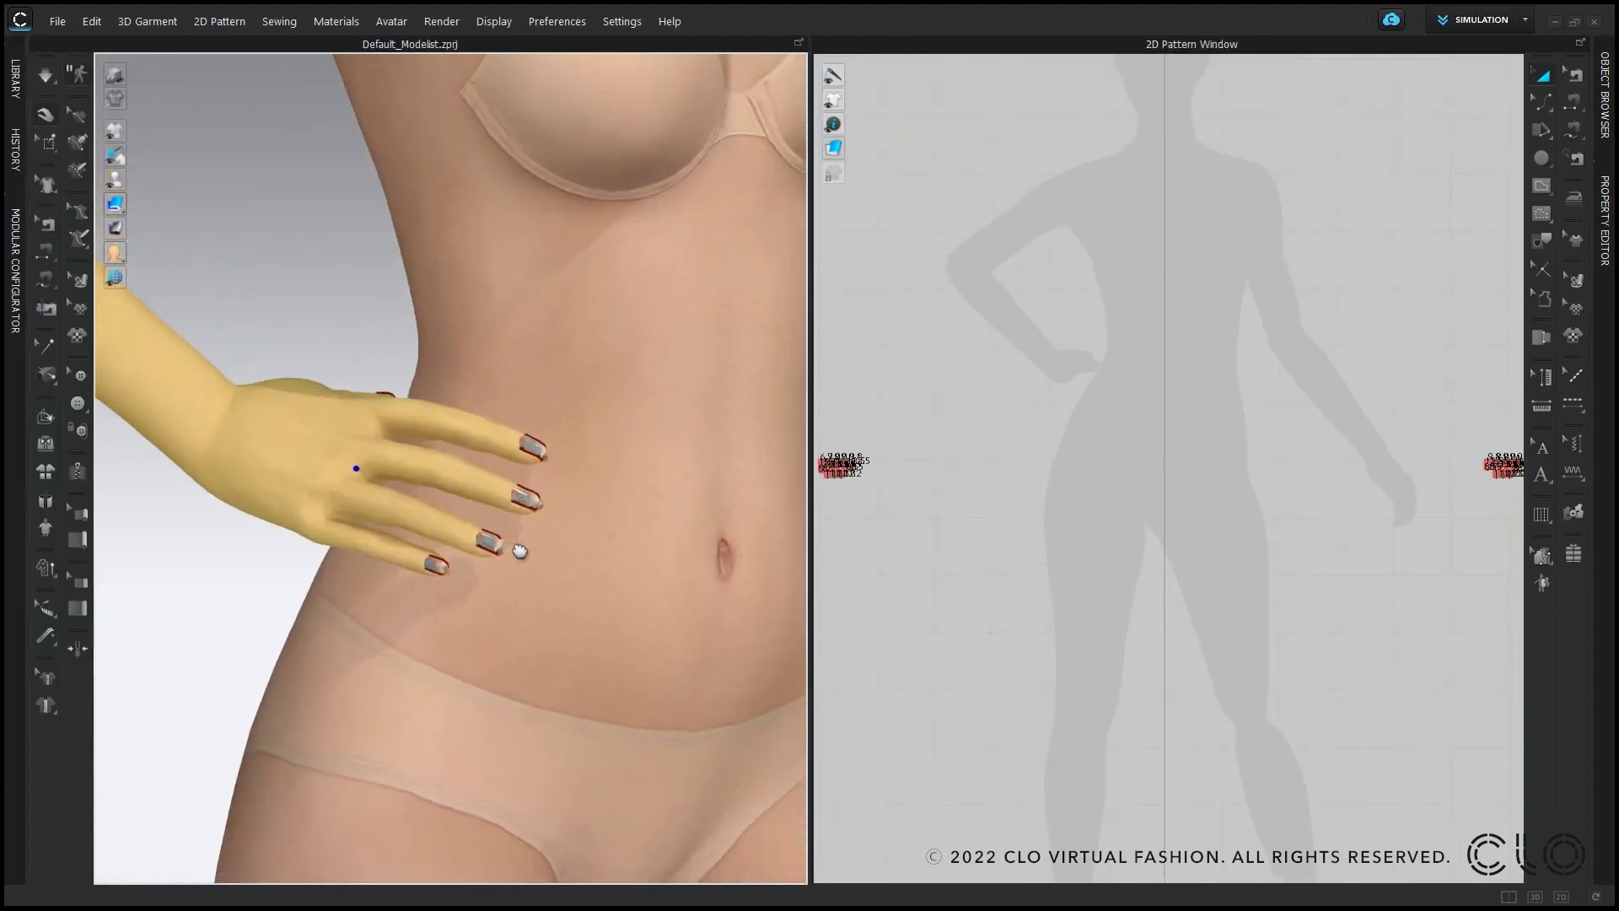
{"action": "scroll", "coordinate": [520, 552], "scroll_direction": "up", "scroll_amount": 8}
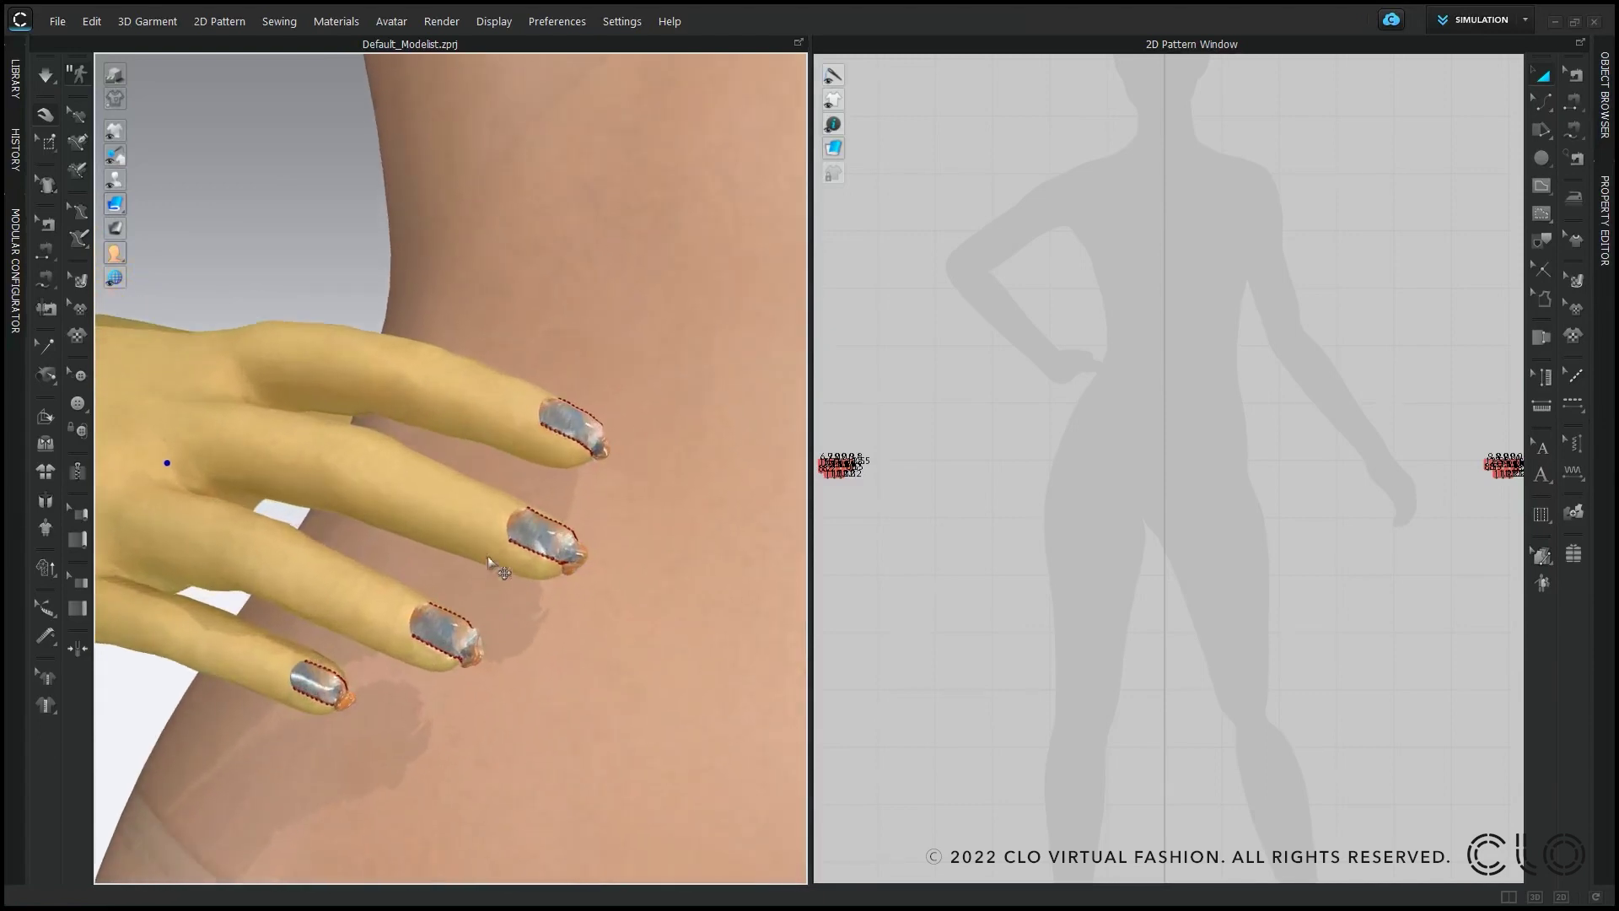
{"action": "right_click", "coordinate": [437, 648]}
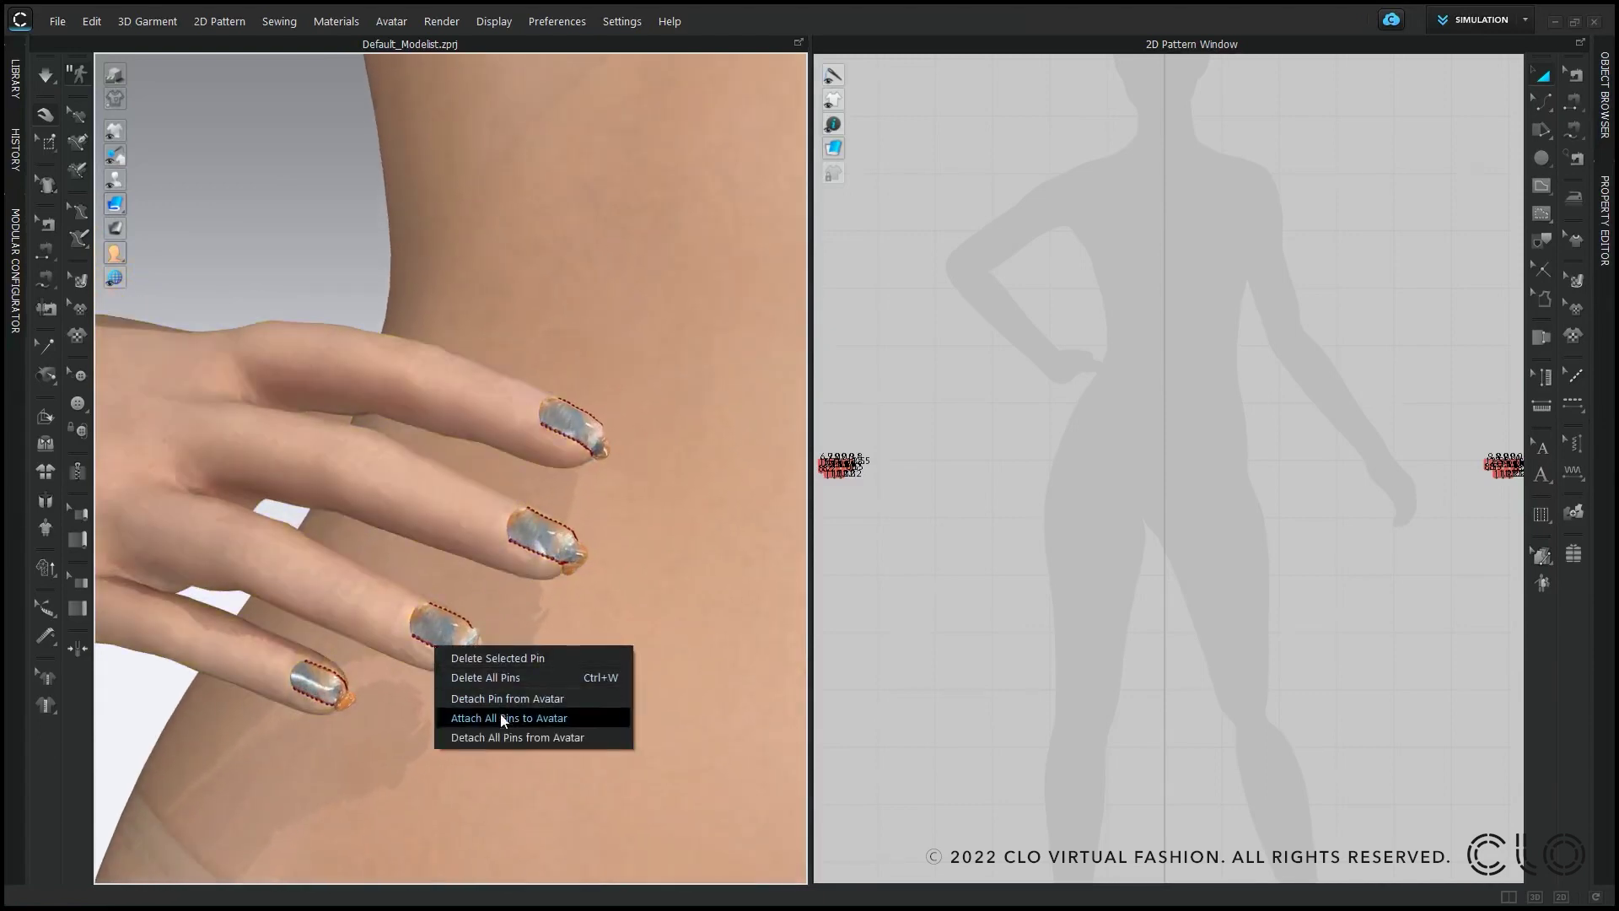
{"action": "left_click", "coordinate": [576, 738]}
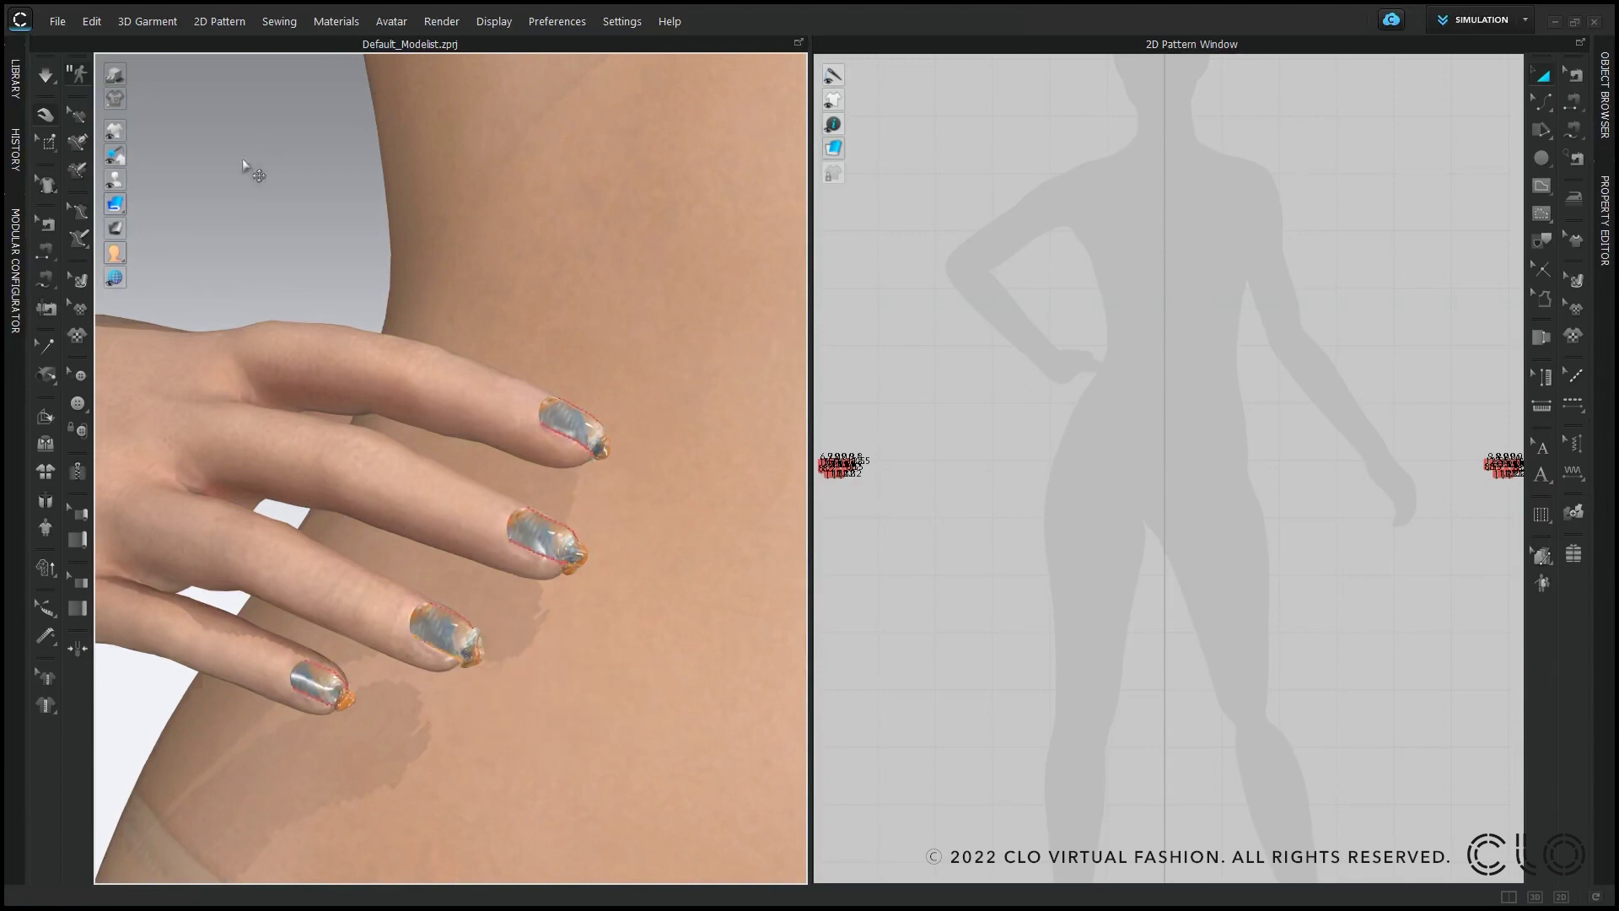
Step: Simulate the nails briefly in the new pose, stop the simulation and delete all pins
{"action": "left_click", "coordinate": [45, 74]}
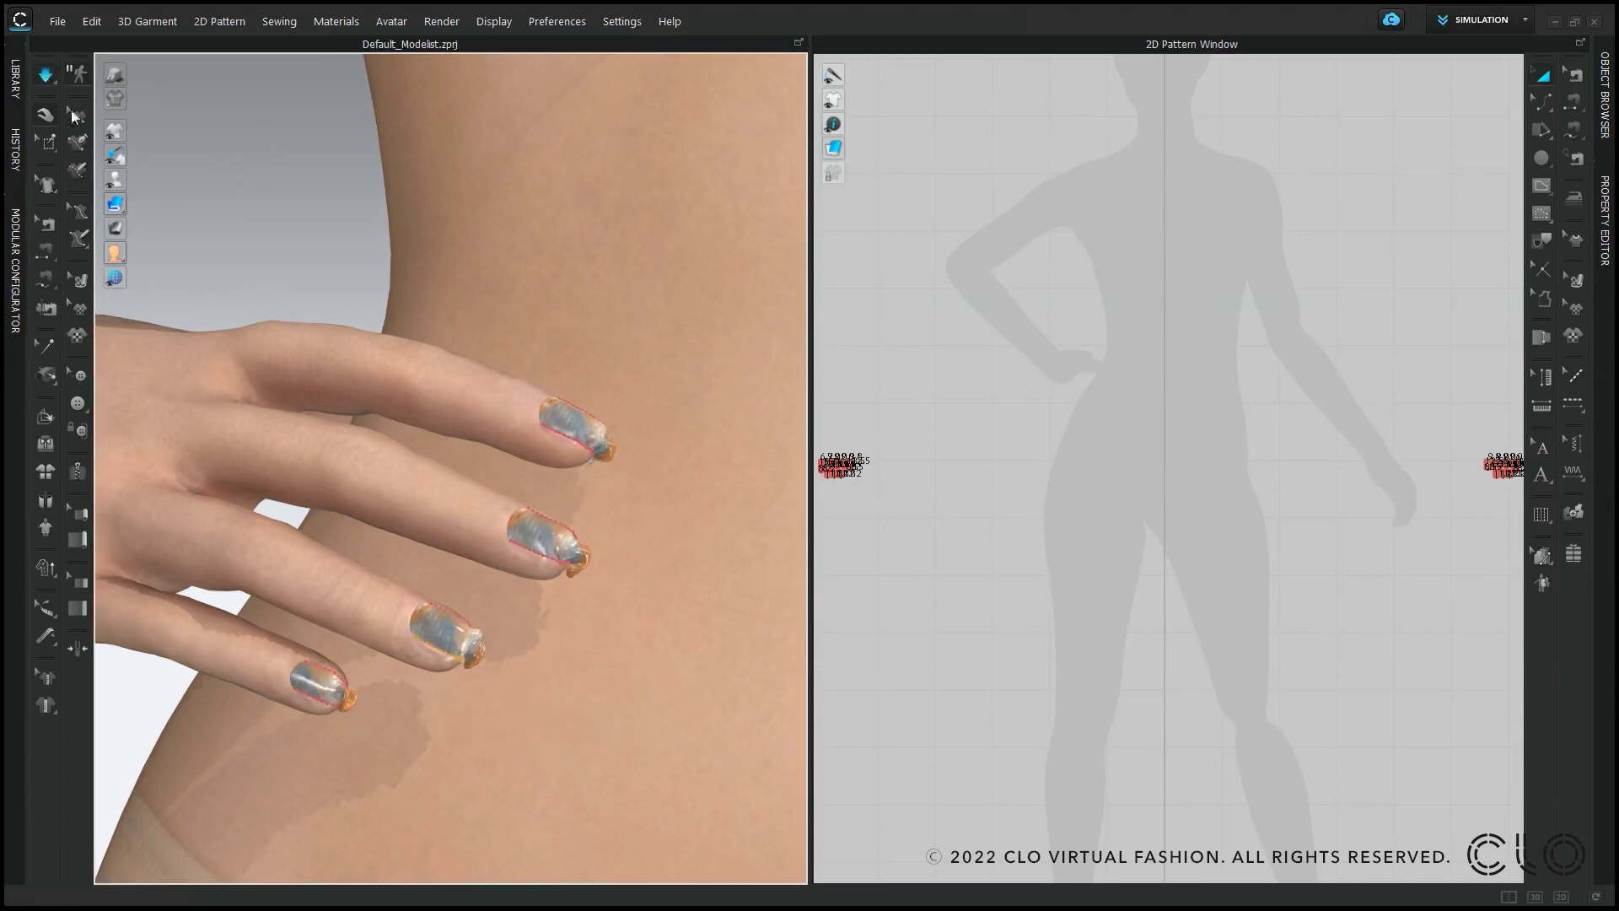
{"action": "key", "text": "space"}
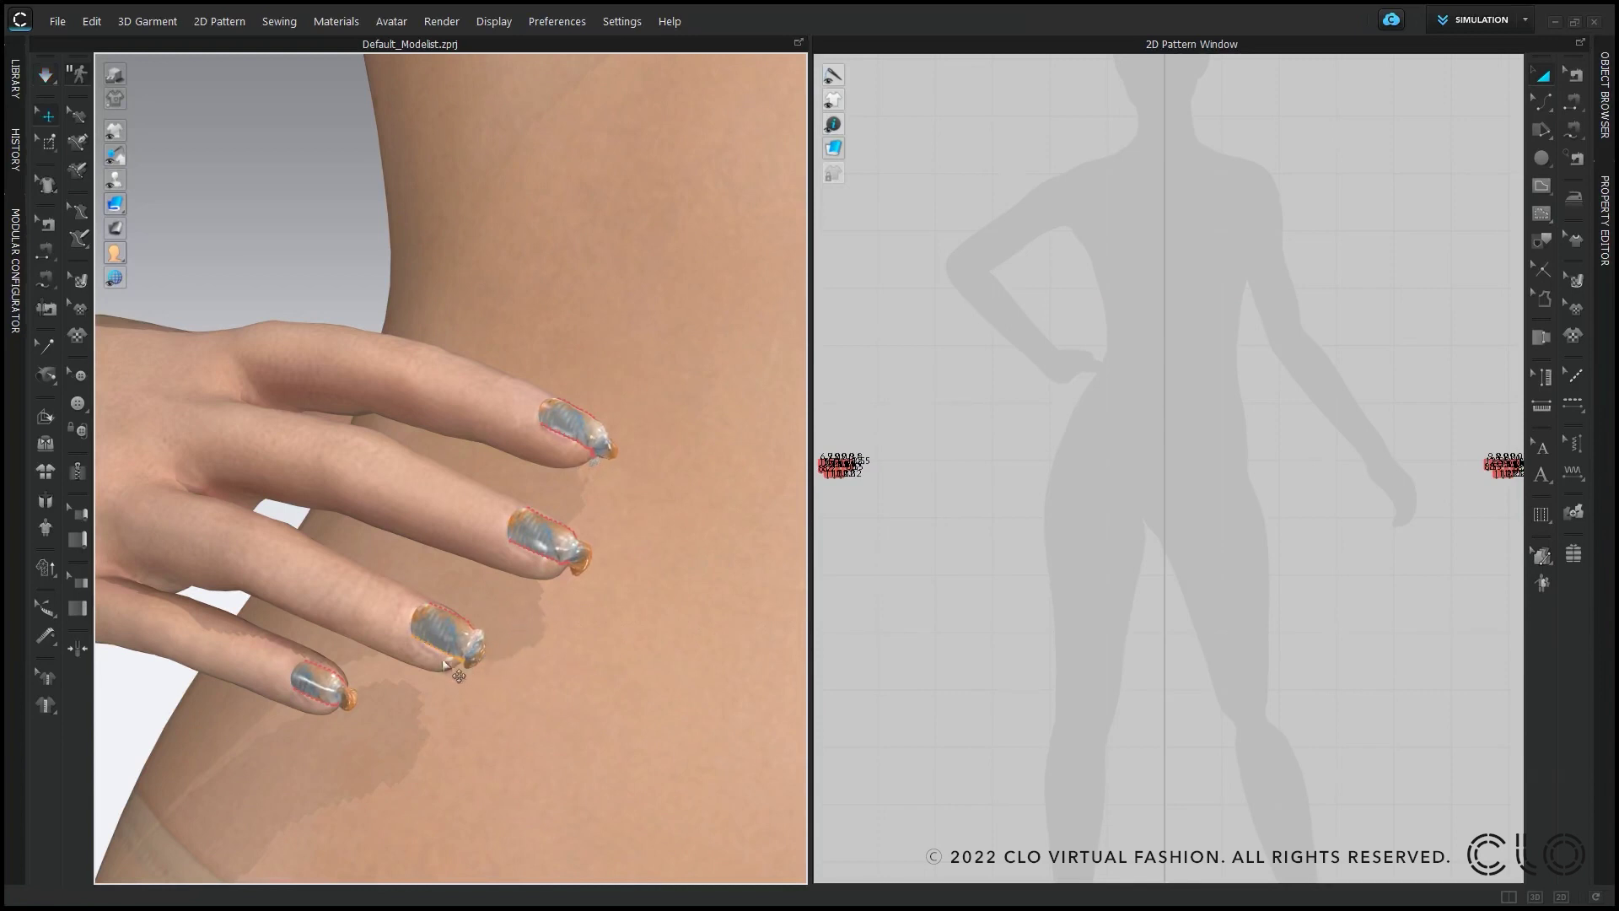
{"action": "right_click", "coordinate": [447, 652]}
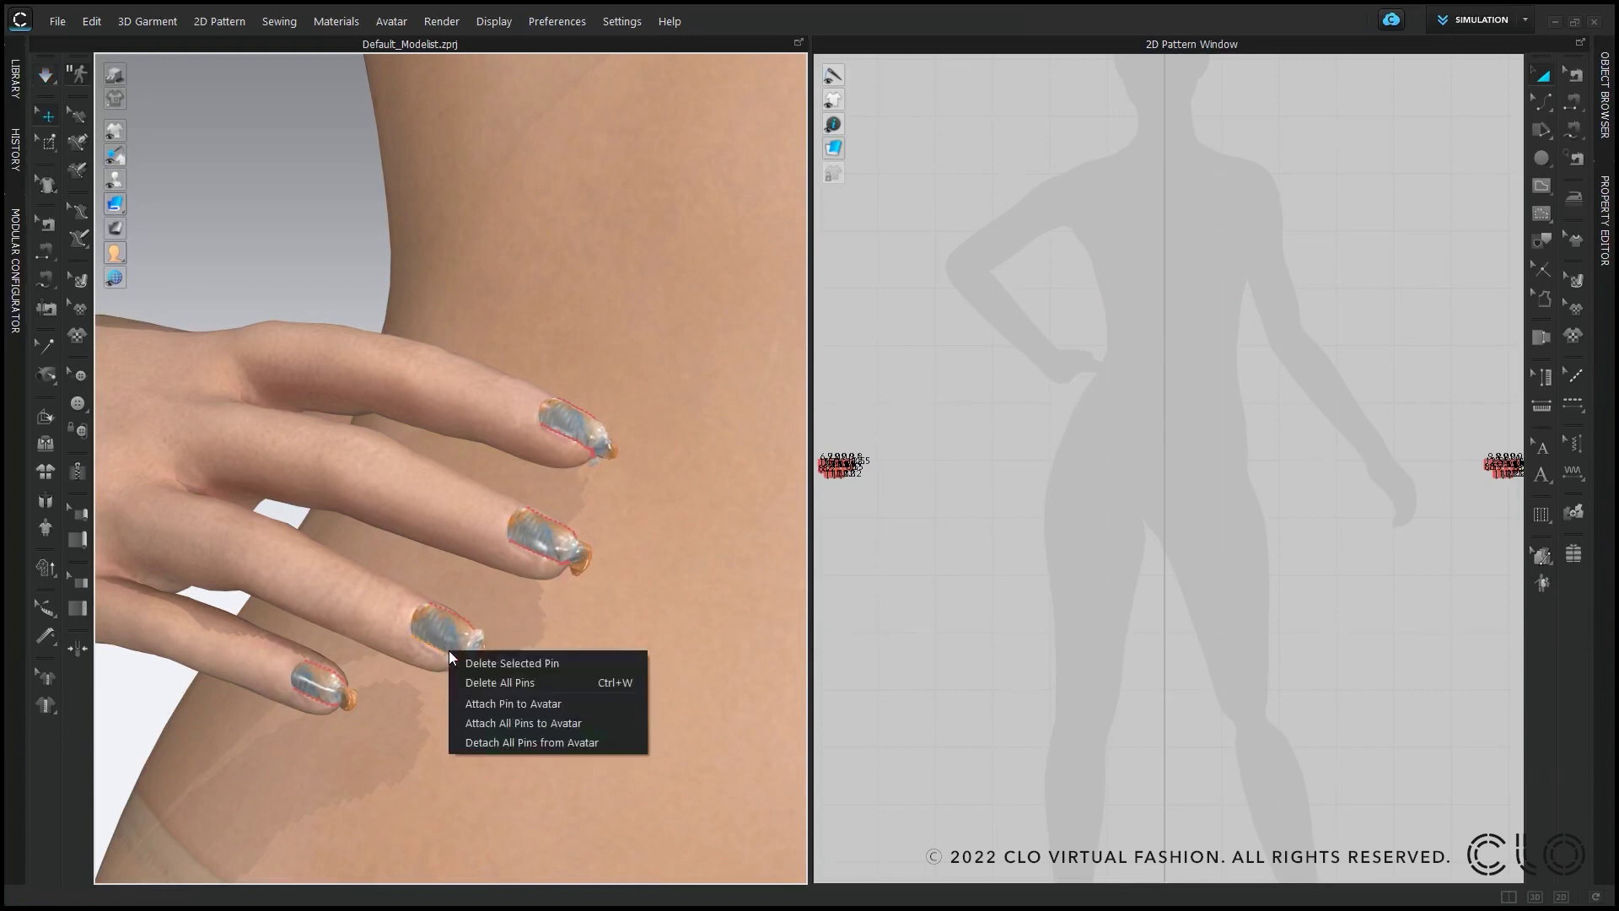
{"action": "left_click", "coordinate": [508, 686]}
Step: Box-pin the upper part of all five original nail patterns in the 2D pattern window
{"action": "scroll", "coordinate": [1004, 499], "scroll_direction": "up", "scroll_amount": 8}
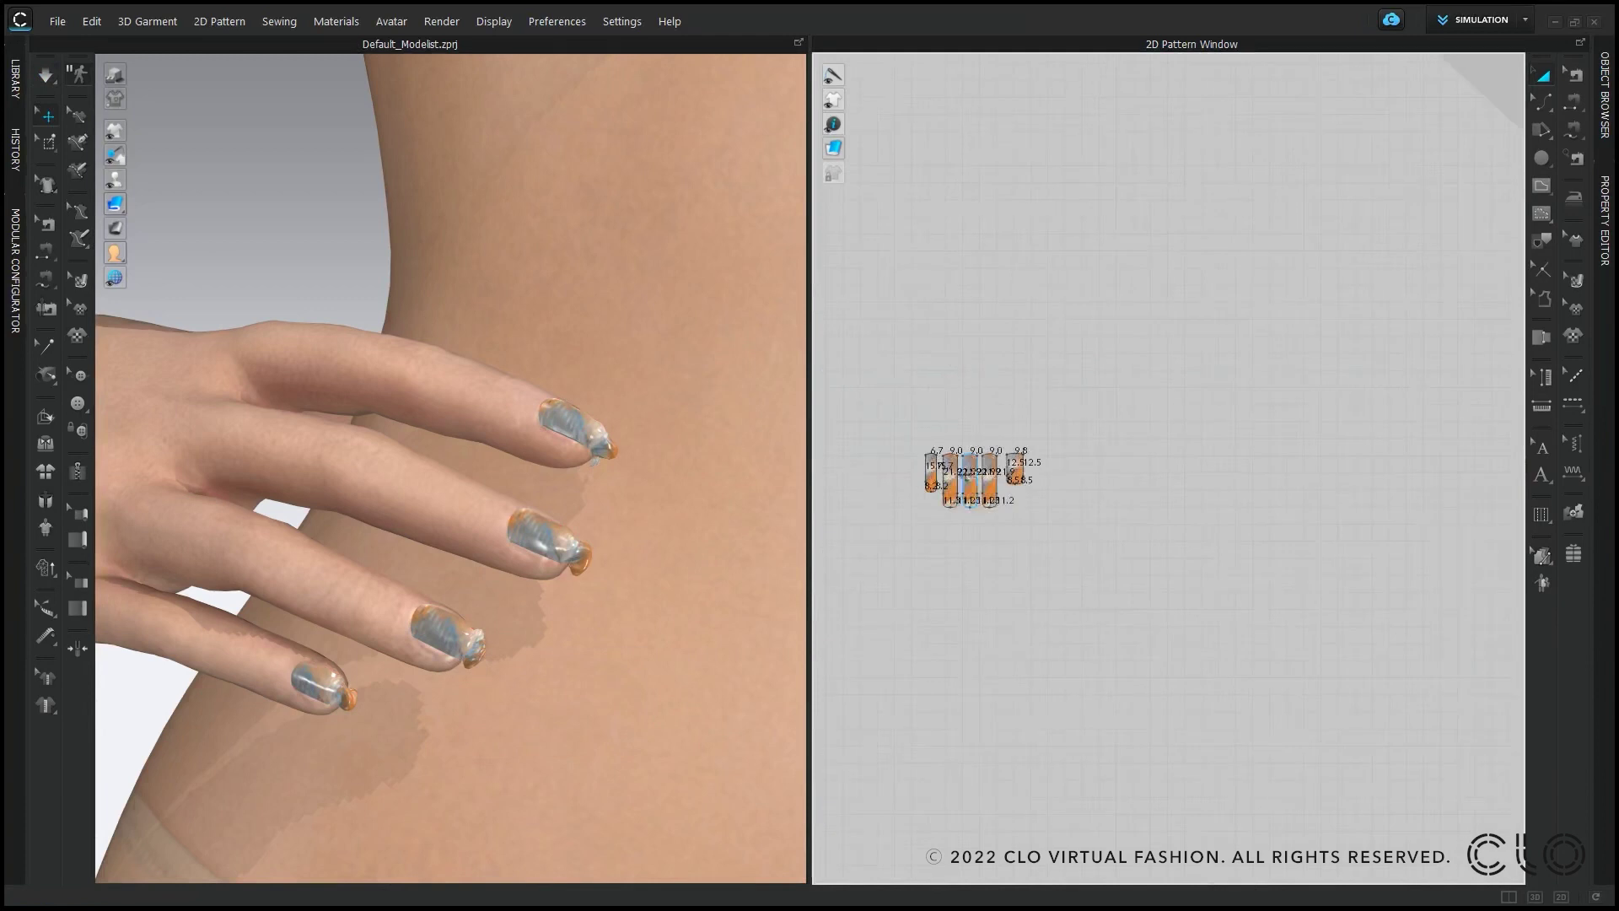
{"action": "scroll", "coordinate": [958, 526], "scroll_direction": "up", "scroll_amount": 2}
{"action": "middle_click_drag", "start_coordinate": [958, 525], "coordinate": [1095, 542]}
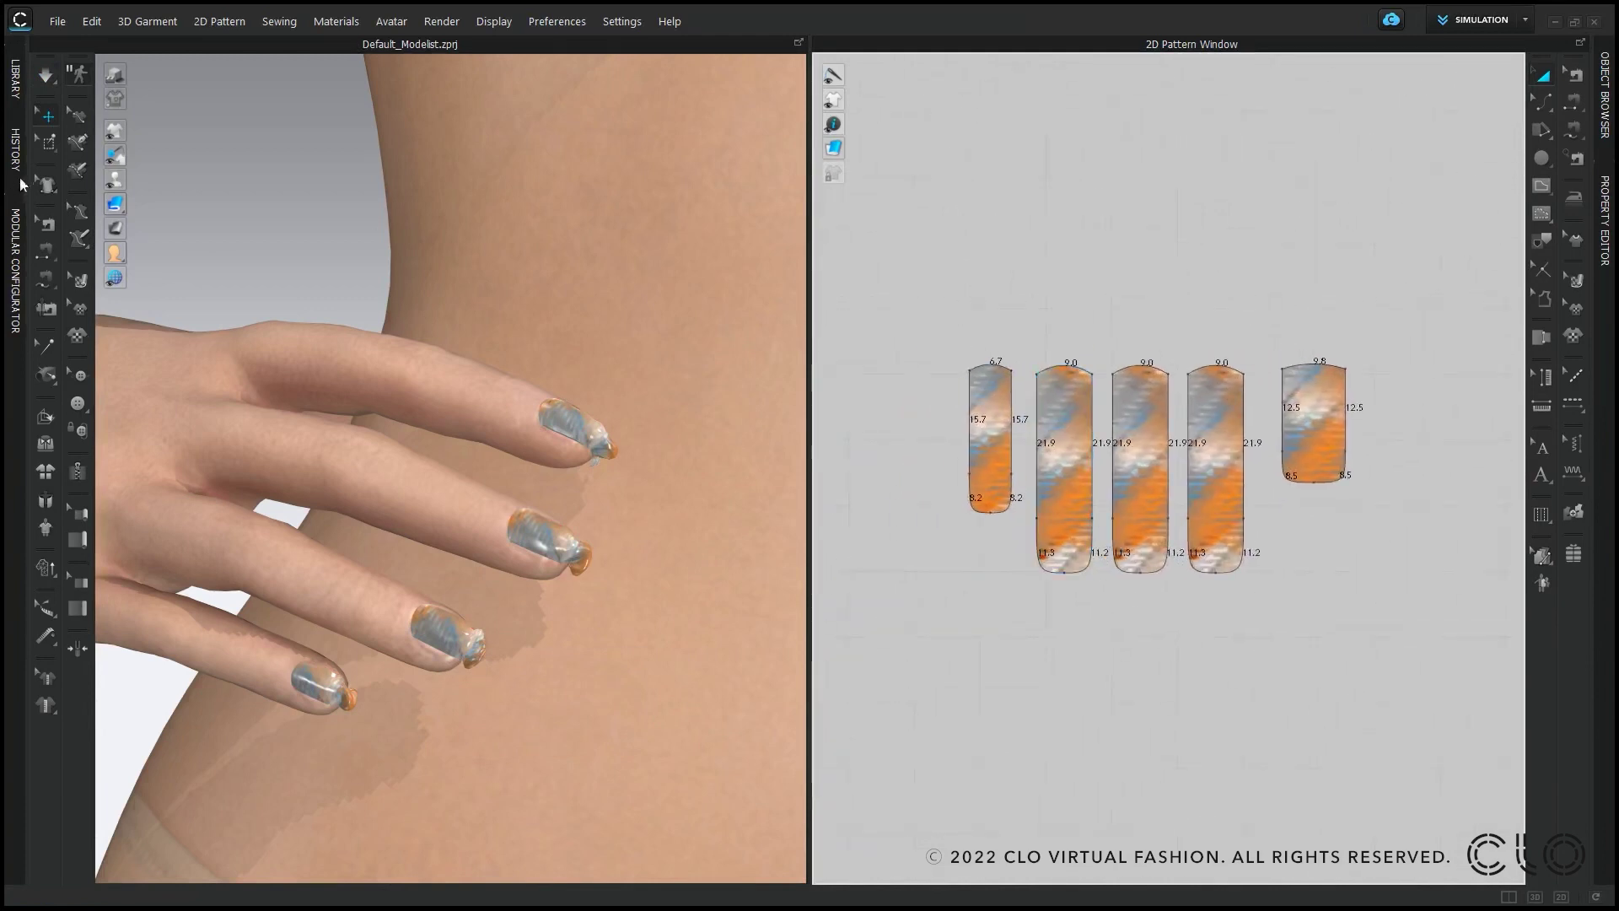
{"action": "left_click", "coordinate": [48, 142]}
{"action": "left_click_drag", "start_coordinate": [901, 316], "coordinate": [1442, 431]}
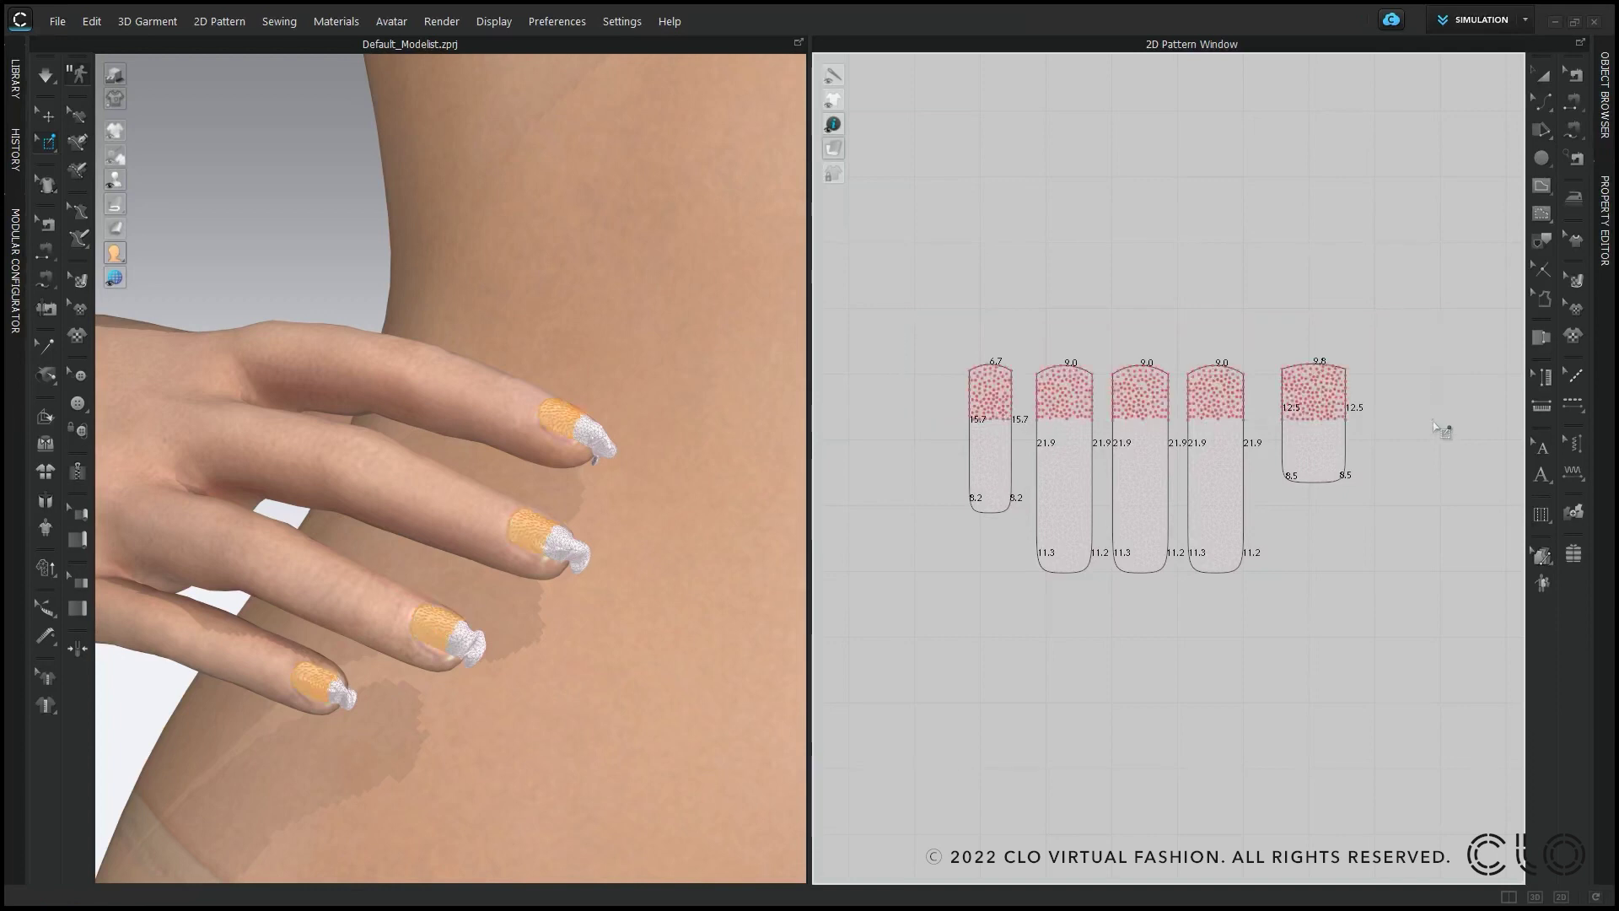
Step: Box-pin the upper part of the five mirrored nail patterns and check the pins on both hands
{"action": "scroll", "coordinate": [1388, 500], "scroll_direction": "down", "scroll_amount": 8}
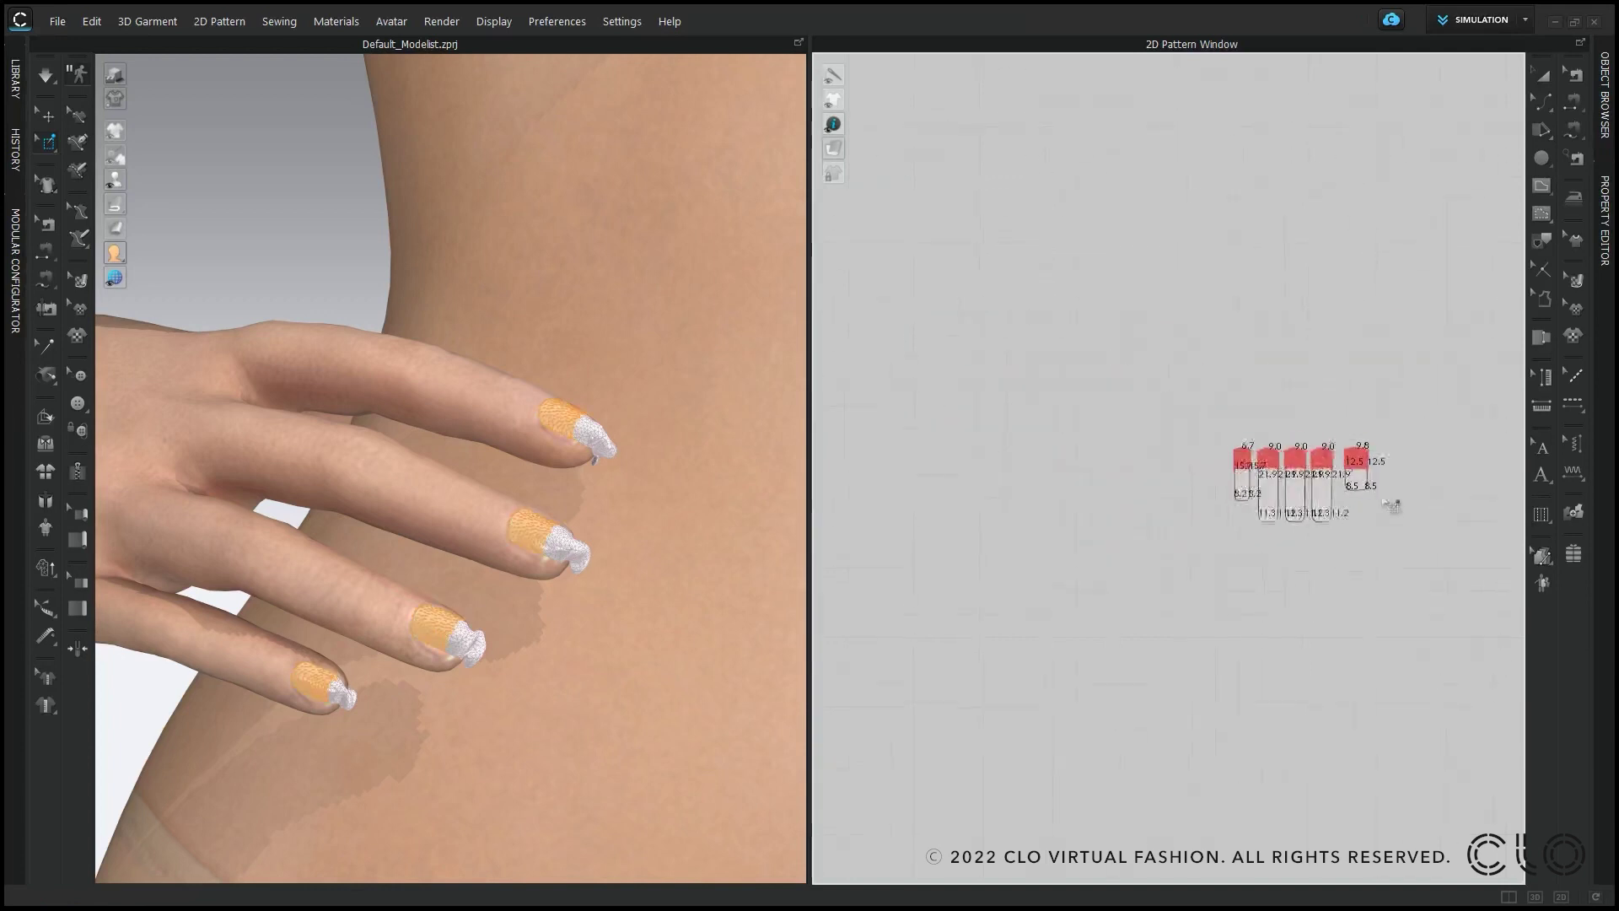
{"action": "middle_click_drag", "start_coordinate": [1427, 577], "coordinate": [763, 552]}
{"action": "middle_click_drag", "start_coordinate": [1299, 226], "coordinate": [765, 516]}
{"action": "scroll", "coordinate": [1384, 470], "scroll_direction": "down", "scroll_amount": 5}
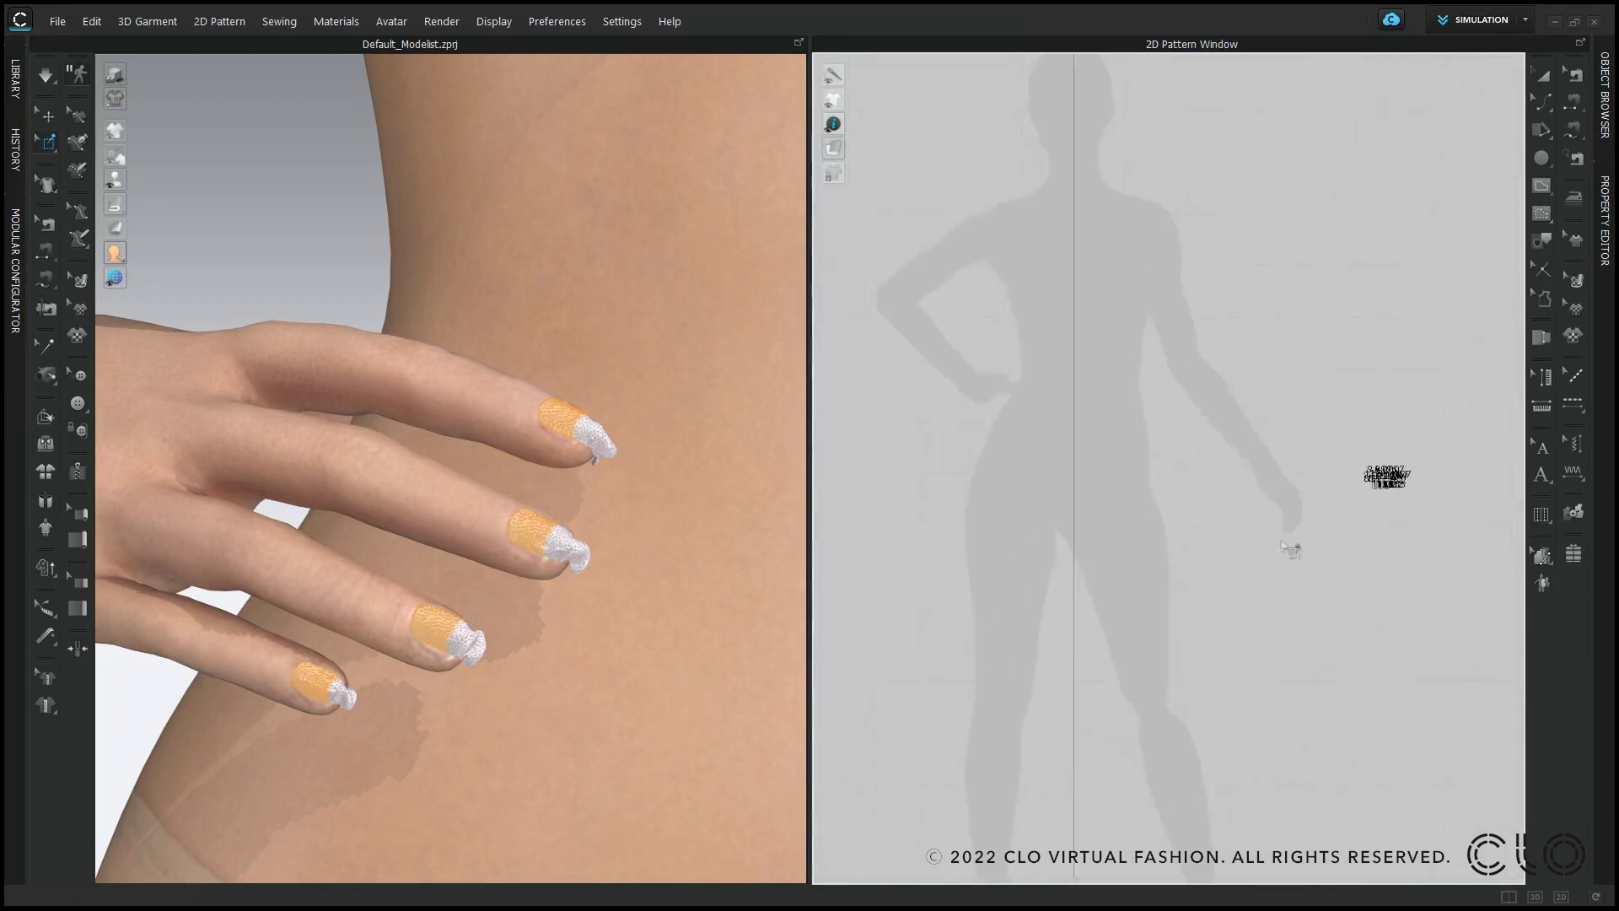
{"action": "scroll", "coordinate": [1210, 477], "scroll_direction": "up", "scroll_amount": 8}
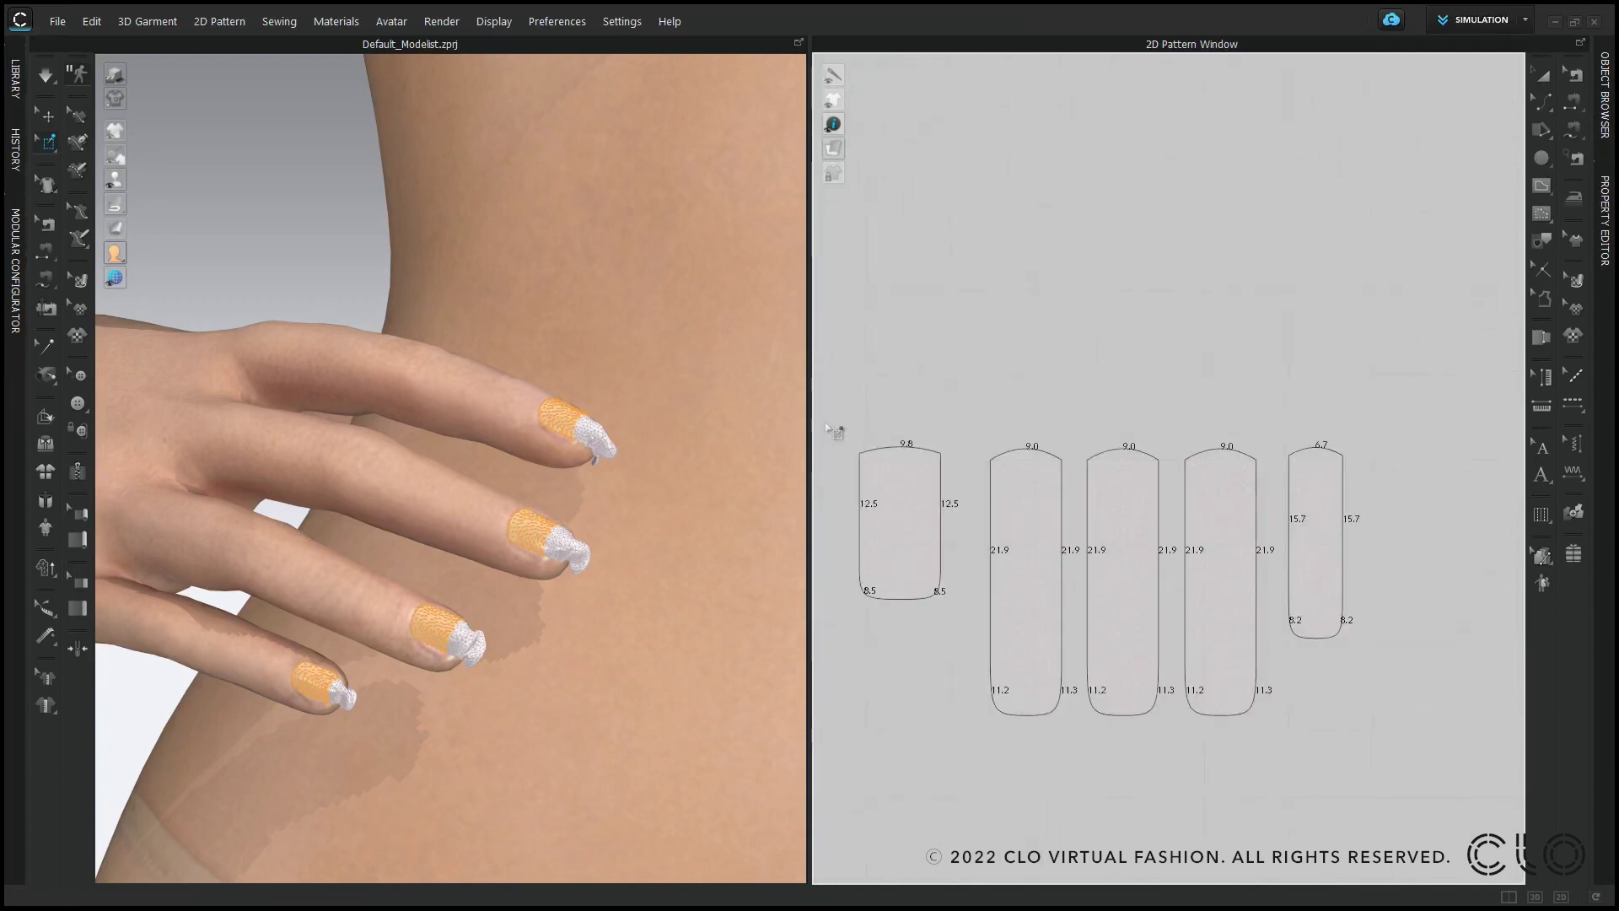
{"action": "left_click_drag", "start_coordinate": [827, 426], "coordinate": [1445, 519]}
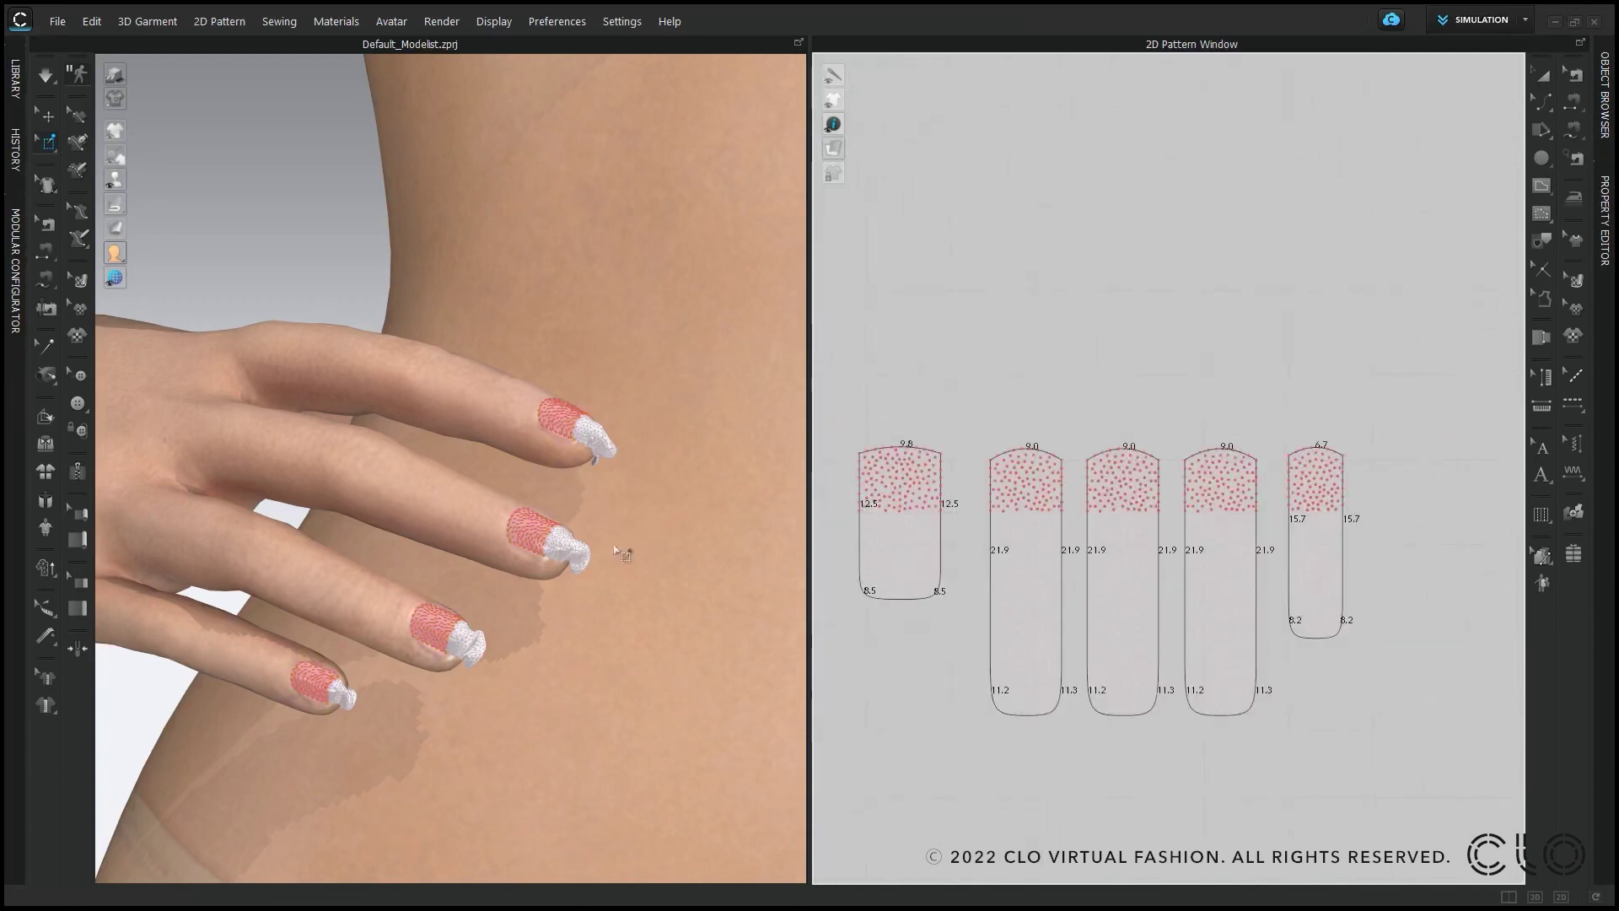
{"action": "scroll", "coordinate": [623, 553], "scroll_direction": "down", "scroll_amount": 10}
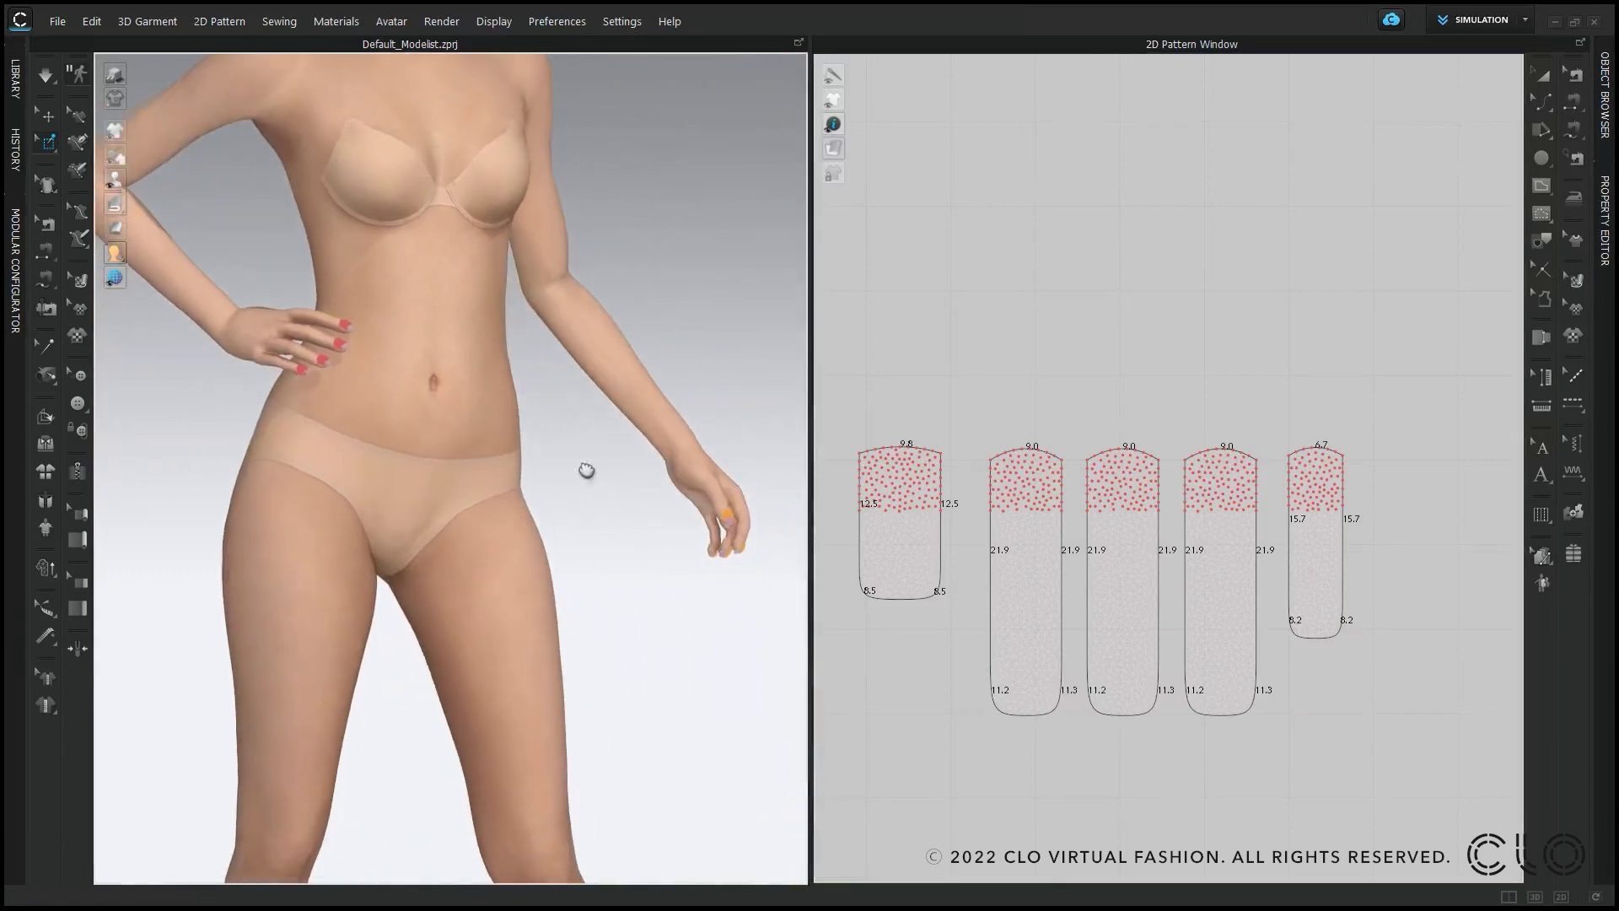
{"action": "right_click_drag", "start_coordinate": [651, 529], "coordinate": [634, 532]}
{"action": "scroll", "coordinate": [974, 687], "scroll_direction": "down", "scroll_amount": 10}
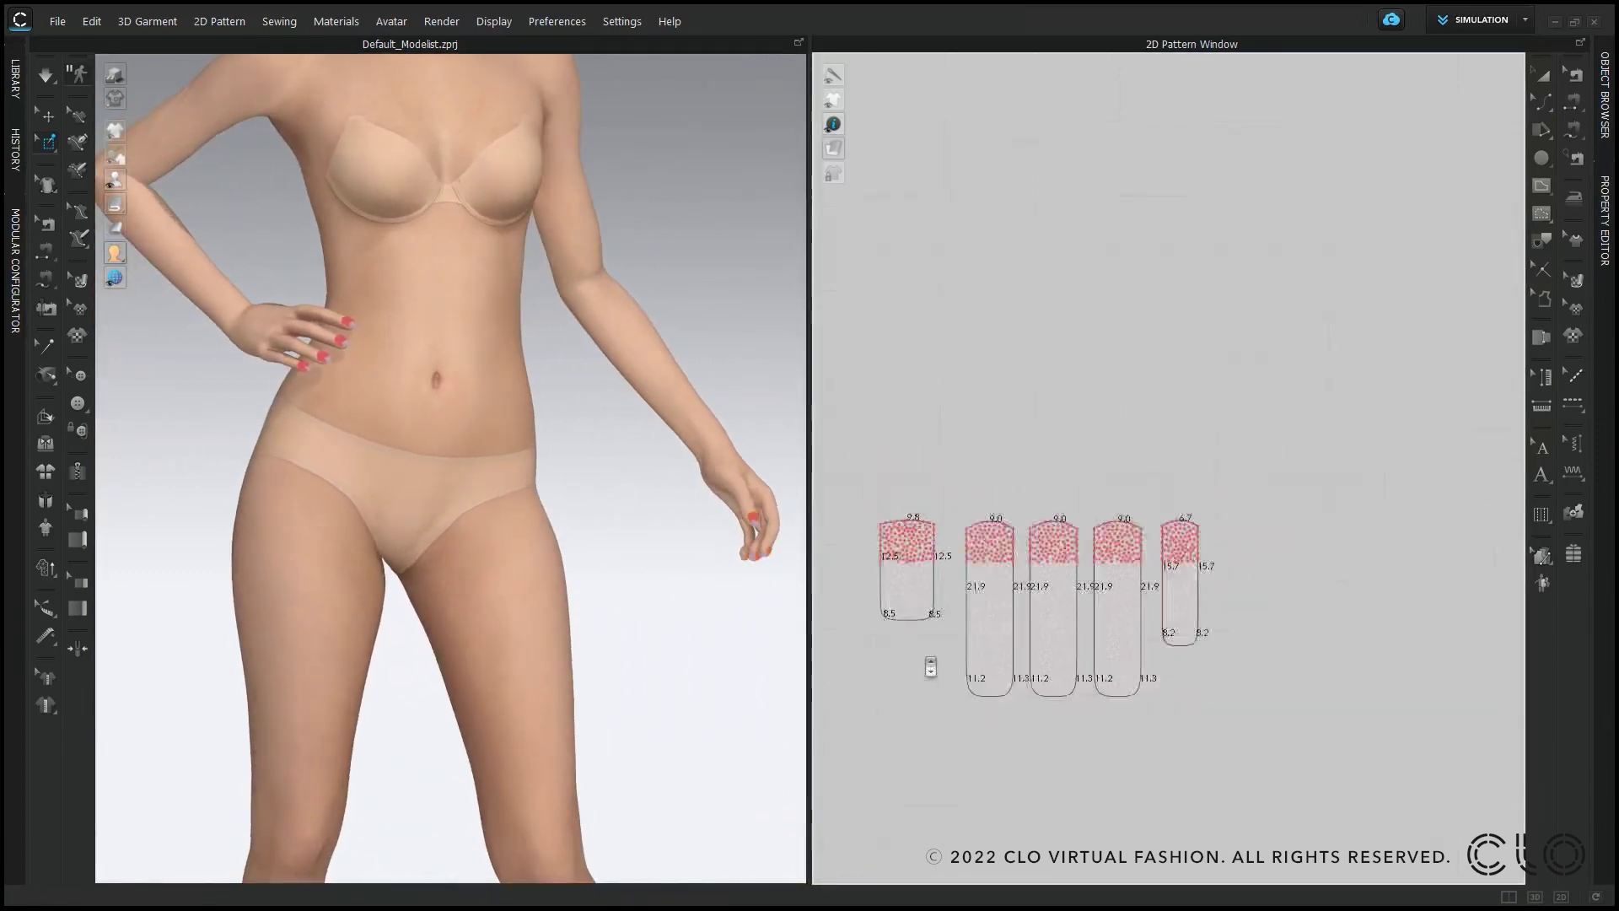
Step: Select all nail patterns of both hands in the 2D pattern window and strengthen them
{"action": "middle_click_drag", "start_coordinate": [1196, 571], "coordinate": [1223, 561]}
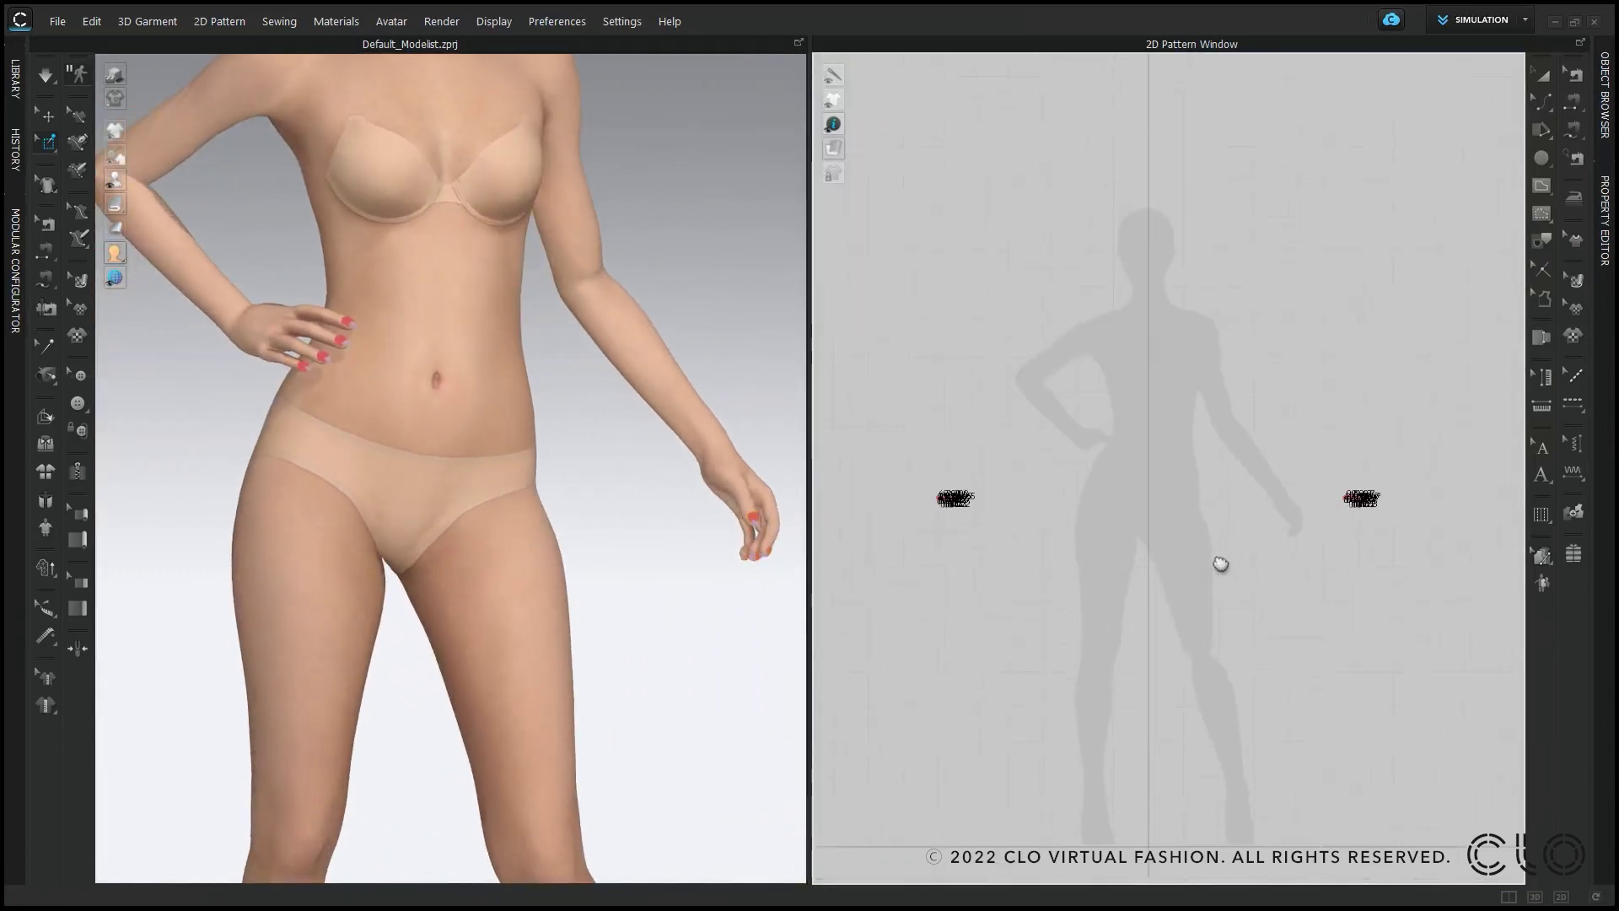
{"action": "left_click", "coordinate": [1538, 83]}
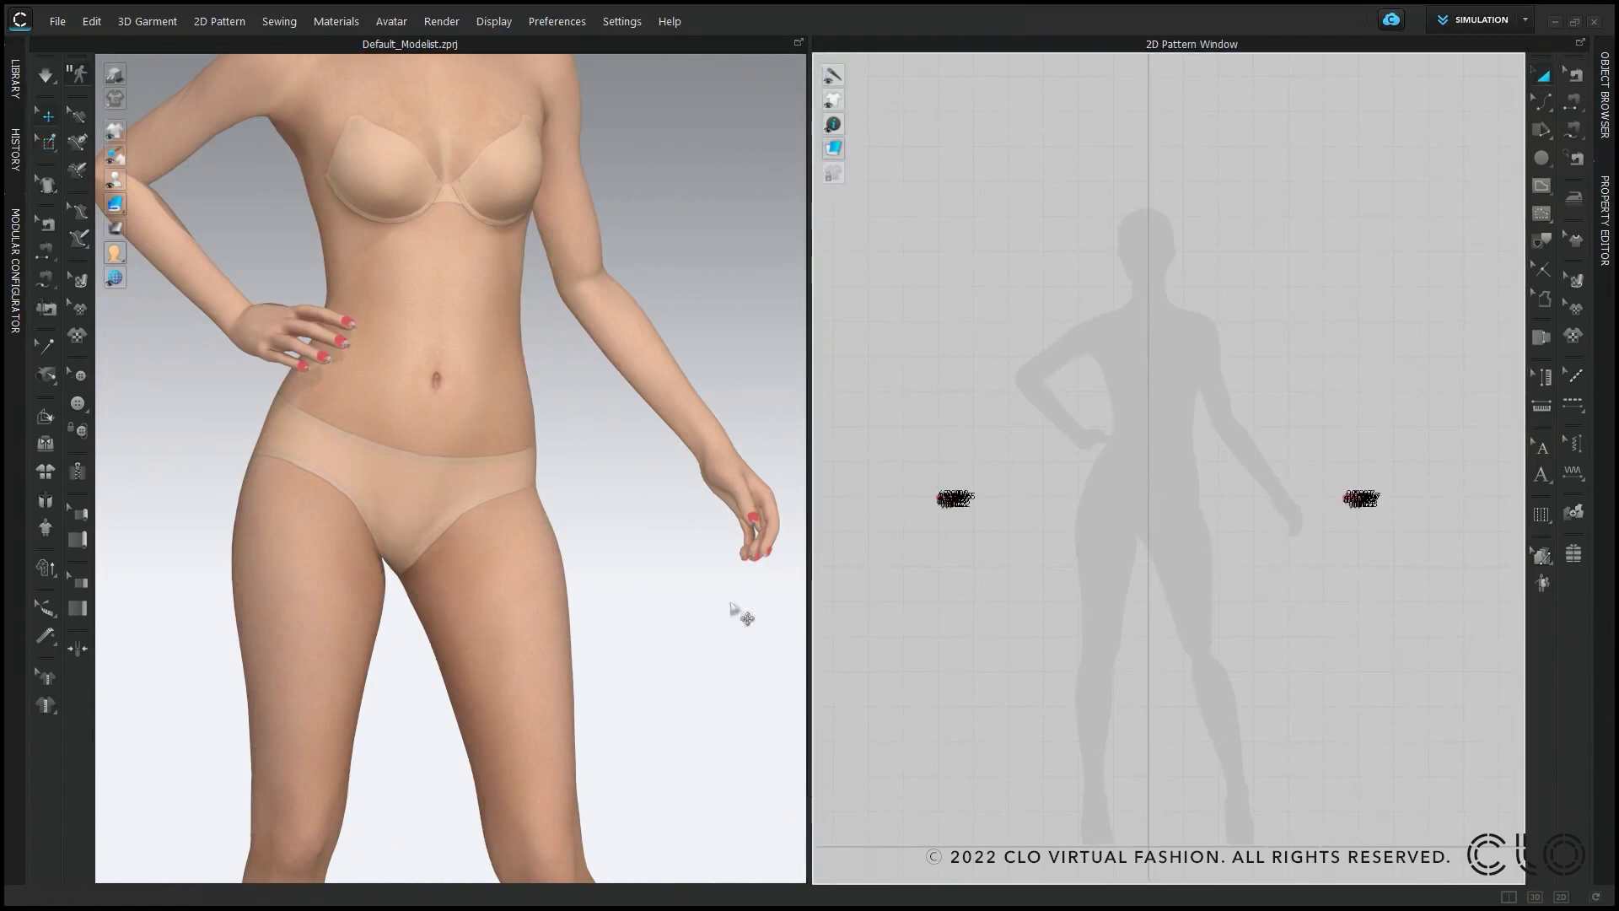
{"action": "left_click_drag", "start_coordinate": [1492, 577], "coordinate": [1470, 582]}
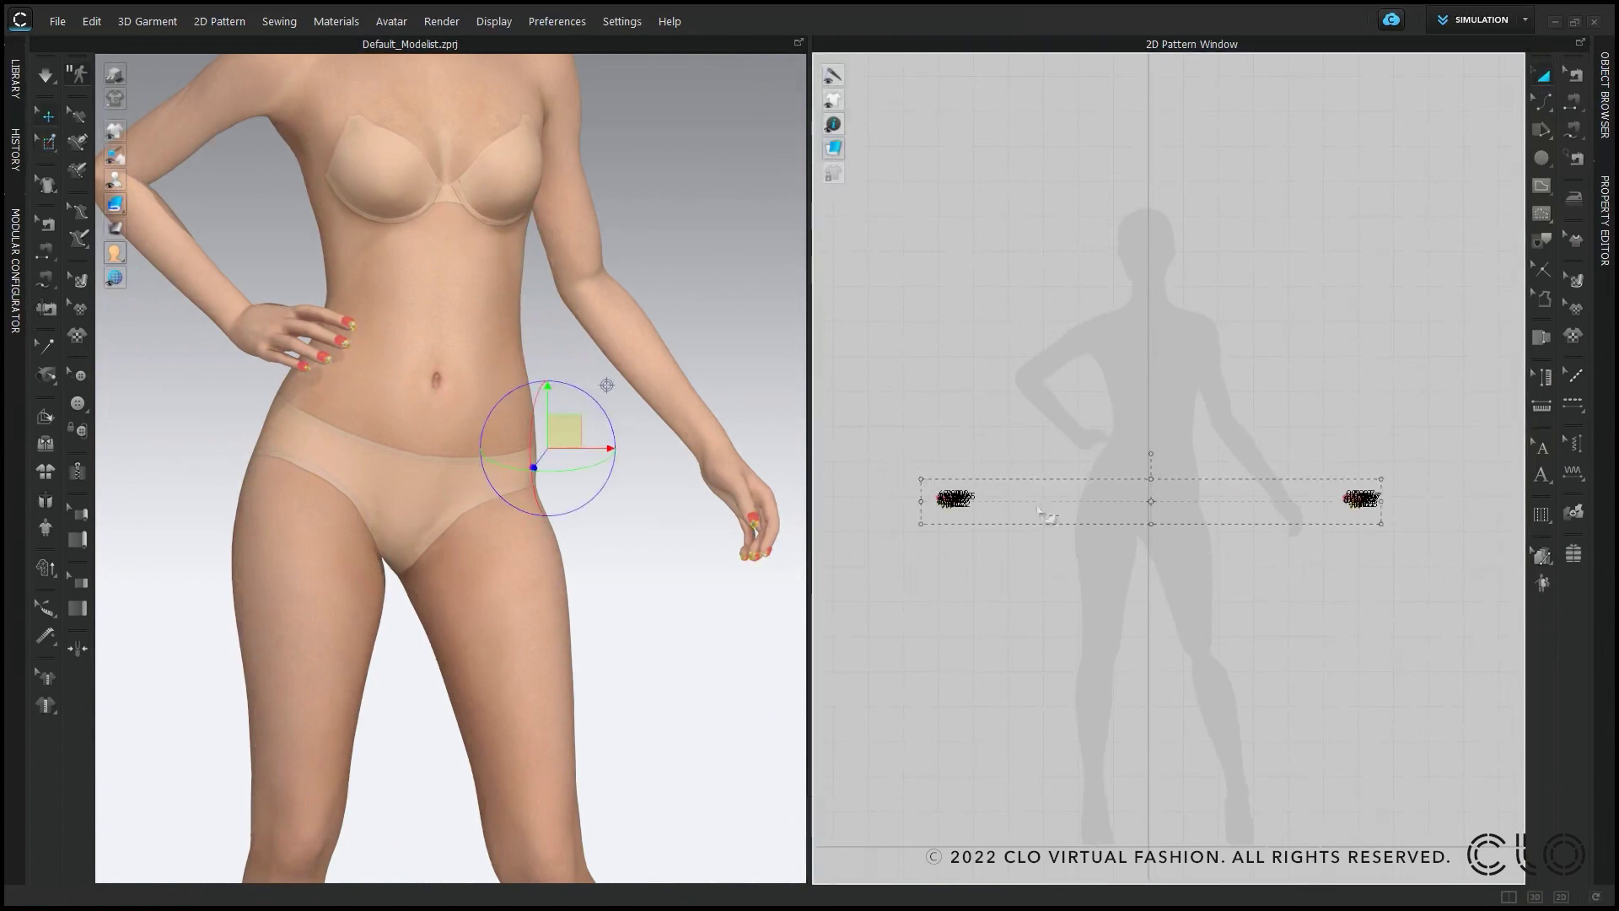
{"action": "scroll", "coordinate": [1040, 510], "scroll_direction": "up", "scroll_amount": 3}
{"action": "right_click", "coordinate": [905, 526]}
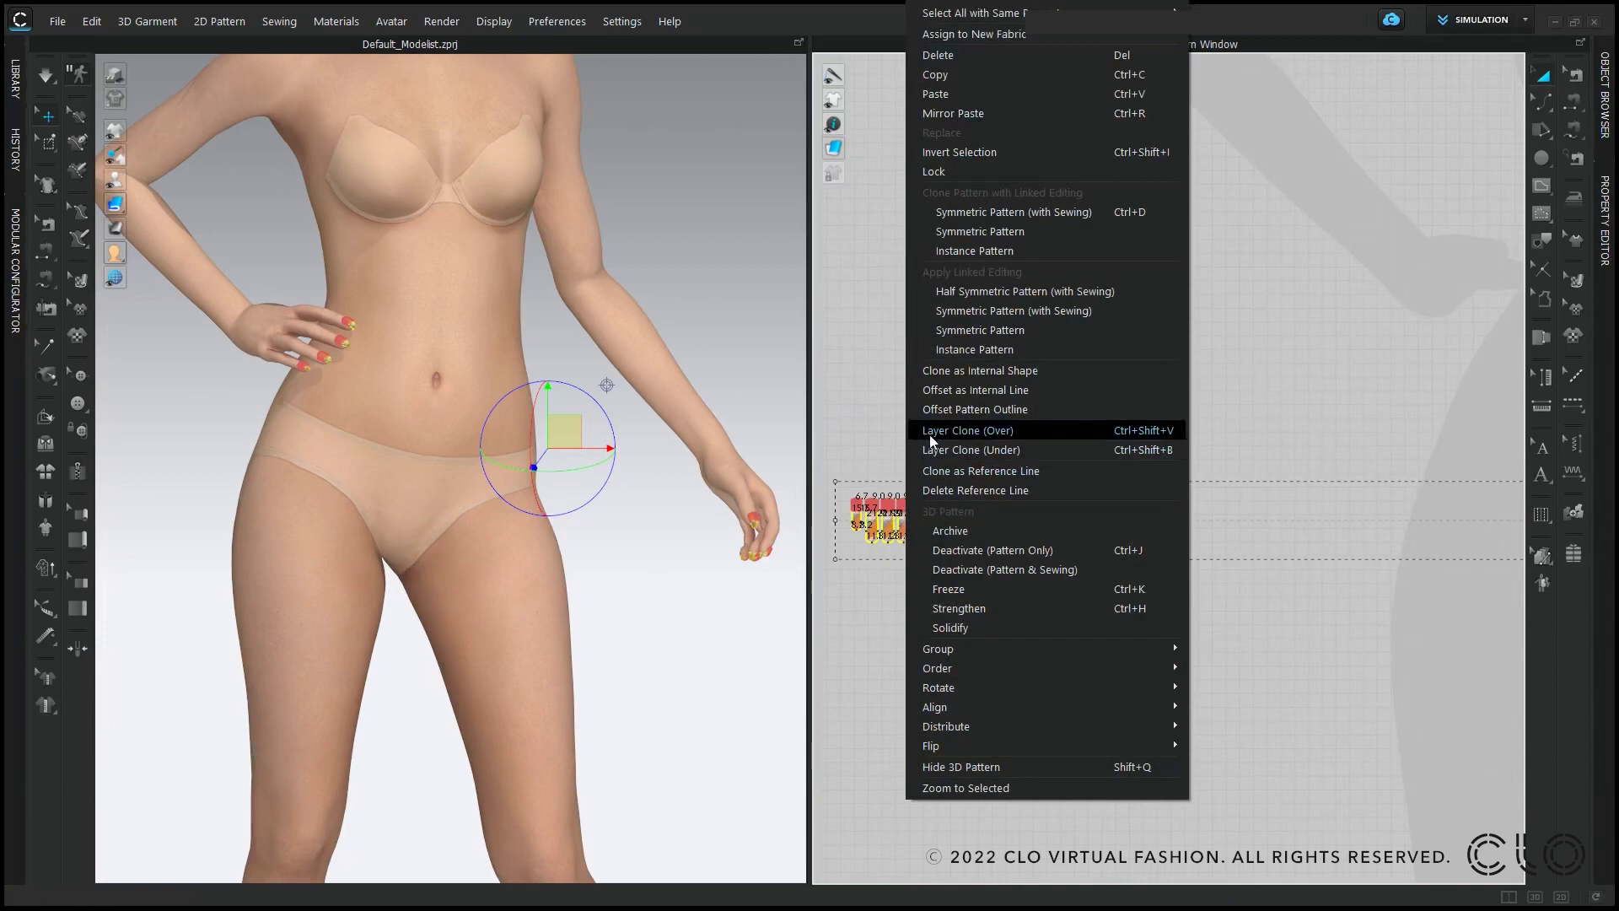
{"action": "left_click", "coordinate": [1035, 609]}
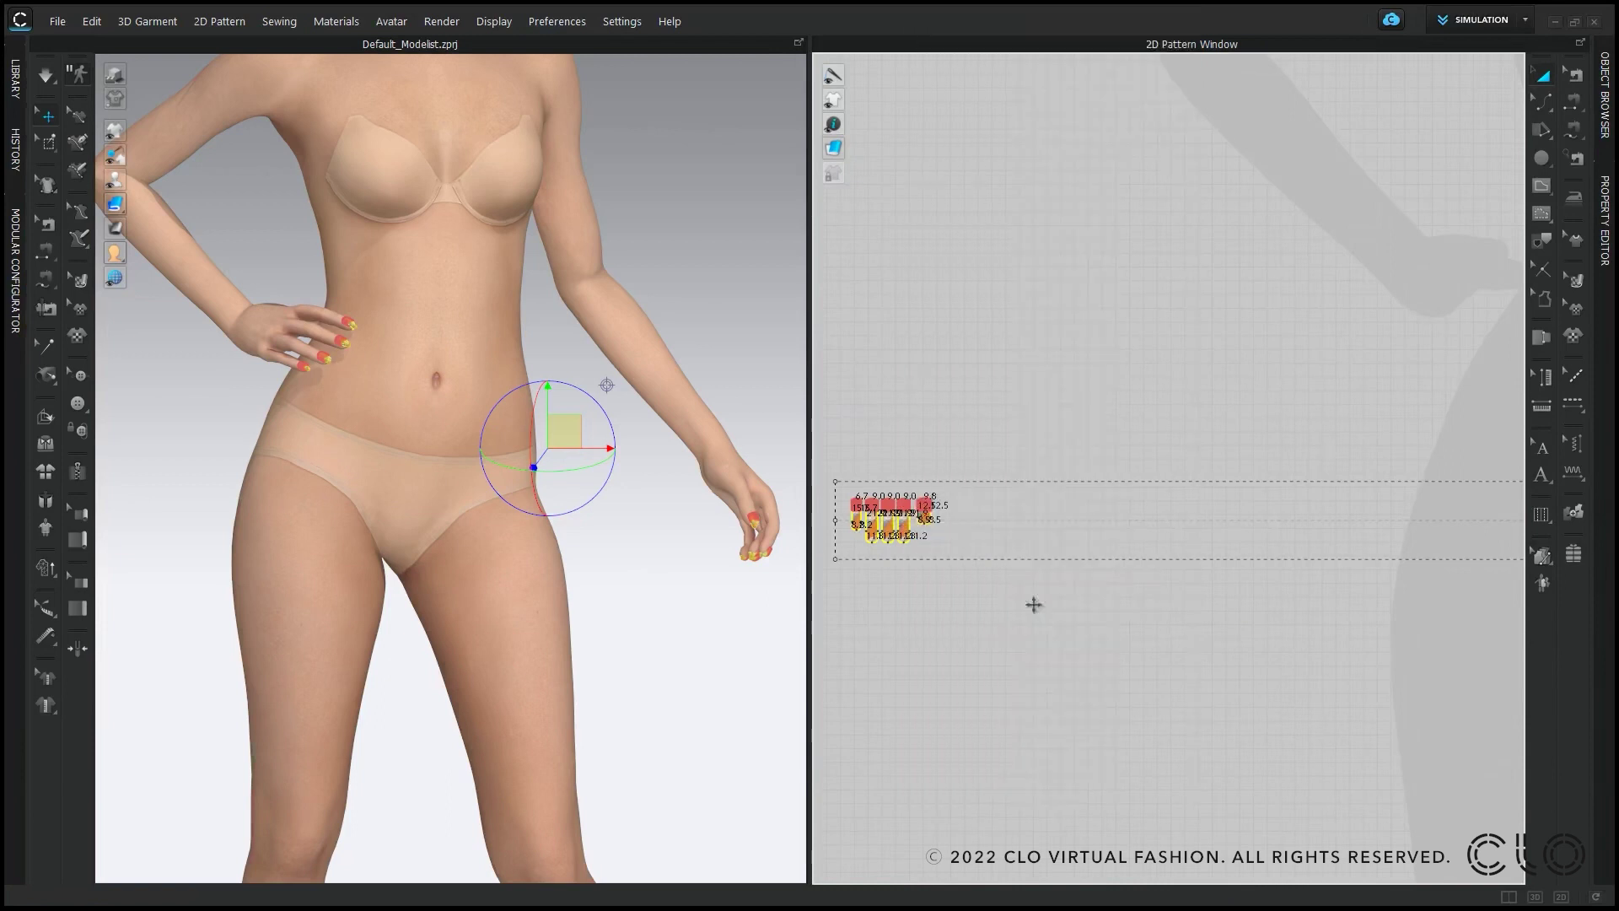
Step: Simulate the strengthened nails and check from close up how they hang on the hand resting on the hip
{"action": "scroll", "coordinate": [378, 448], "scroll_direction": "up", "scroll_amount": 8}
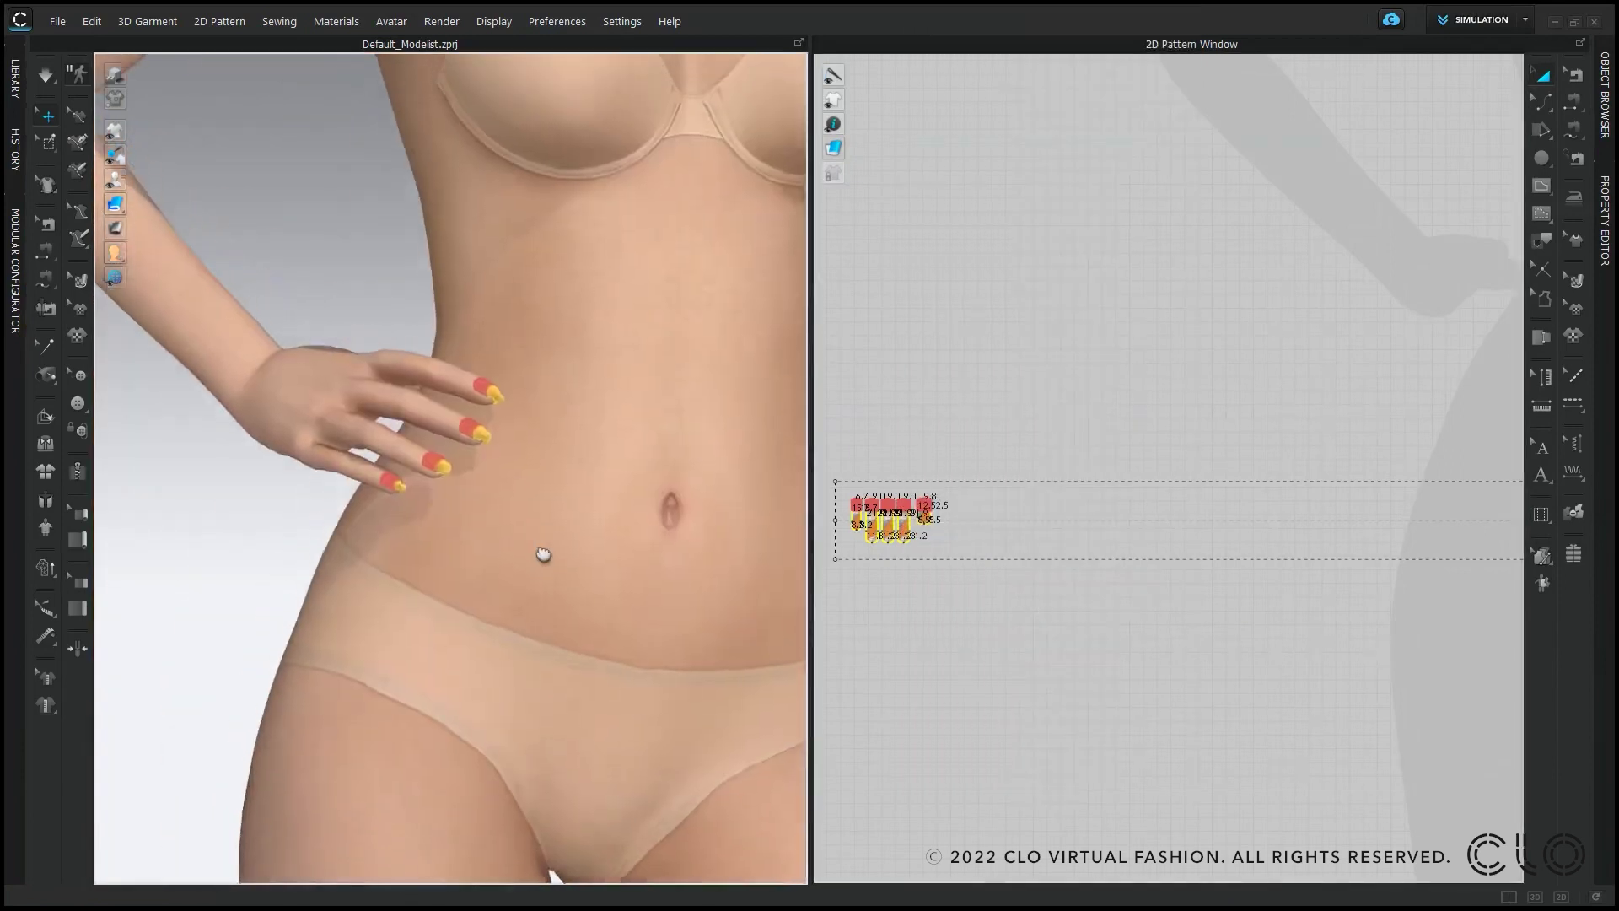
{"action": "scroll", "coordinate": [527, 506], "scroll_direction": "up", "scroll_amount": 3}
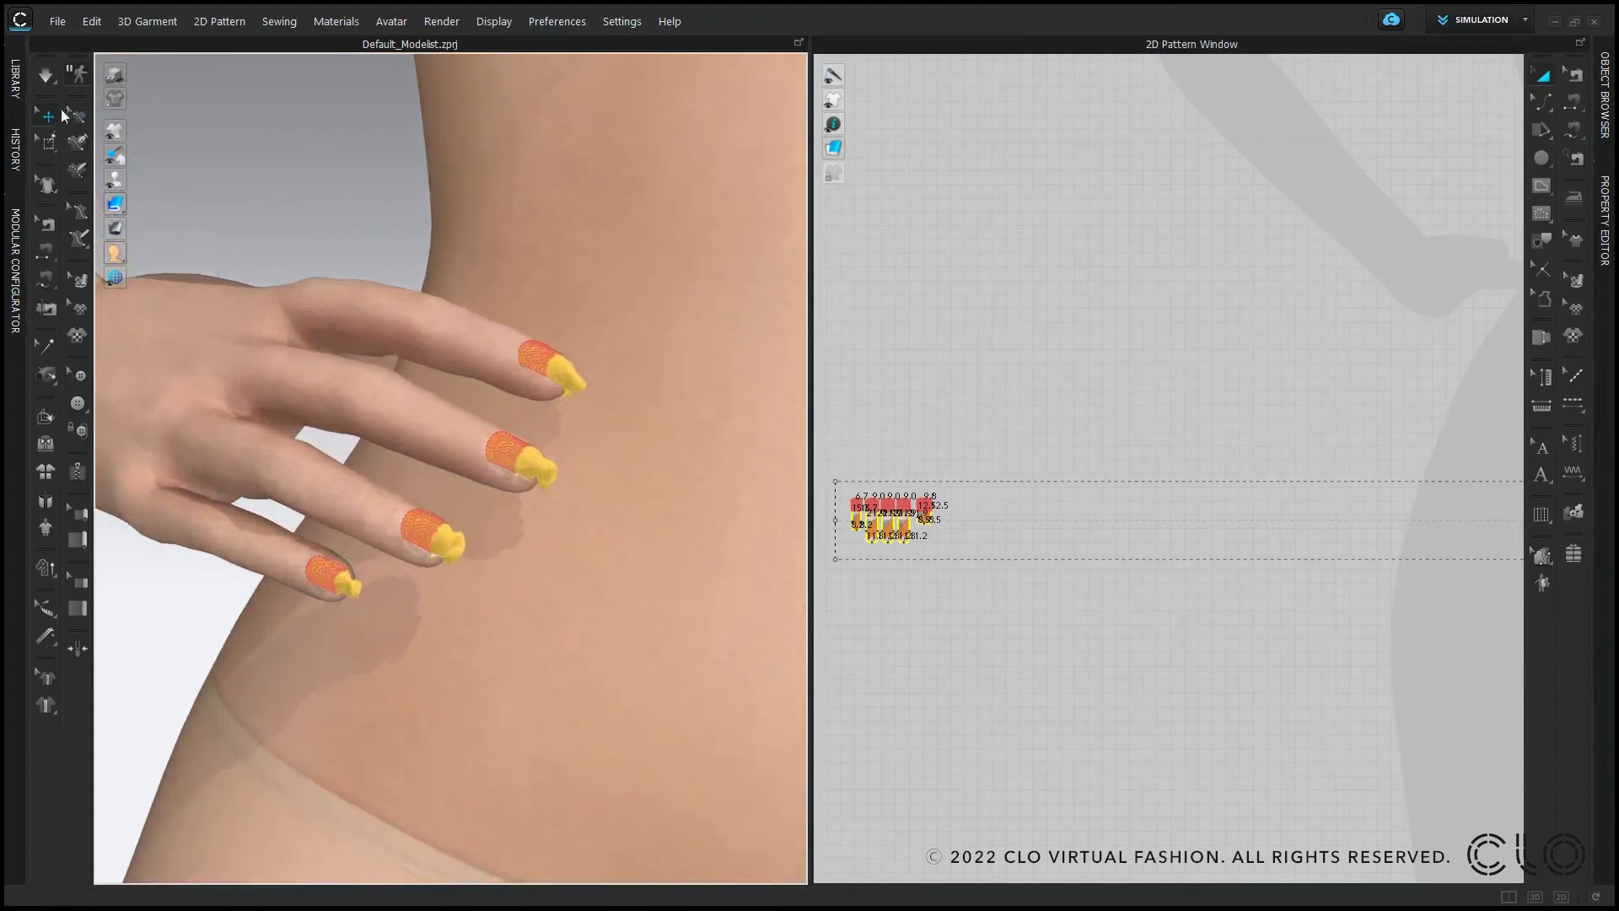
{"action": "key", "text": "space"}
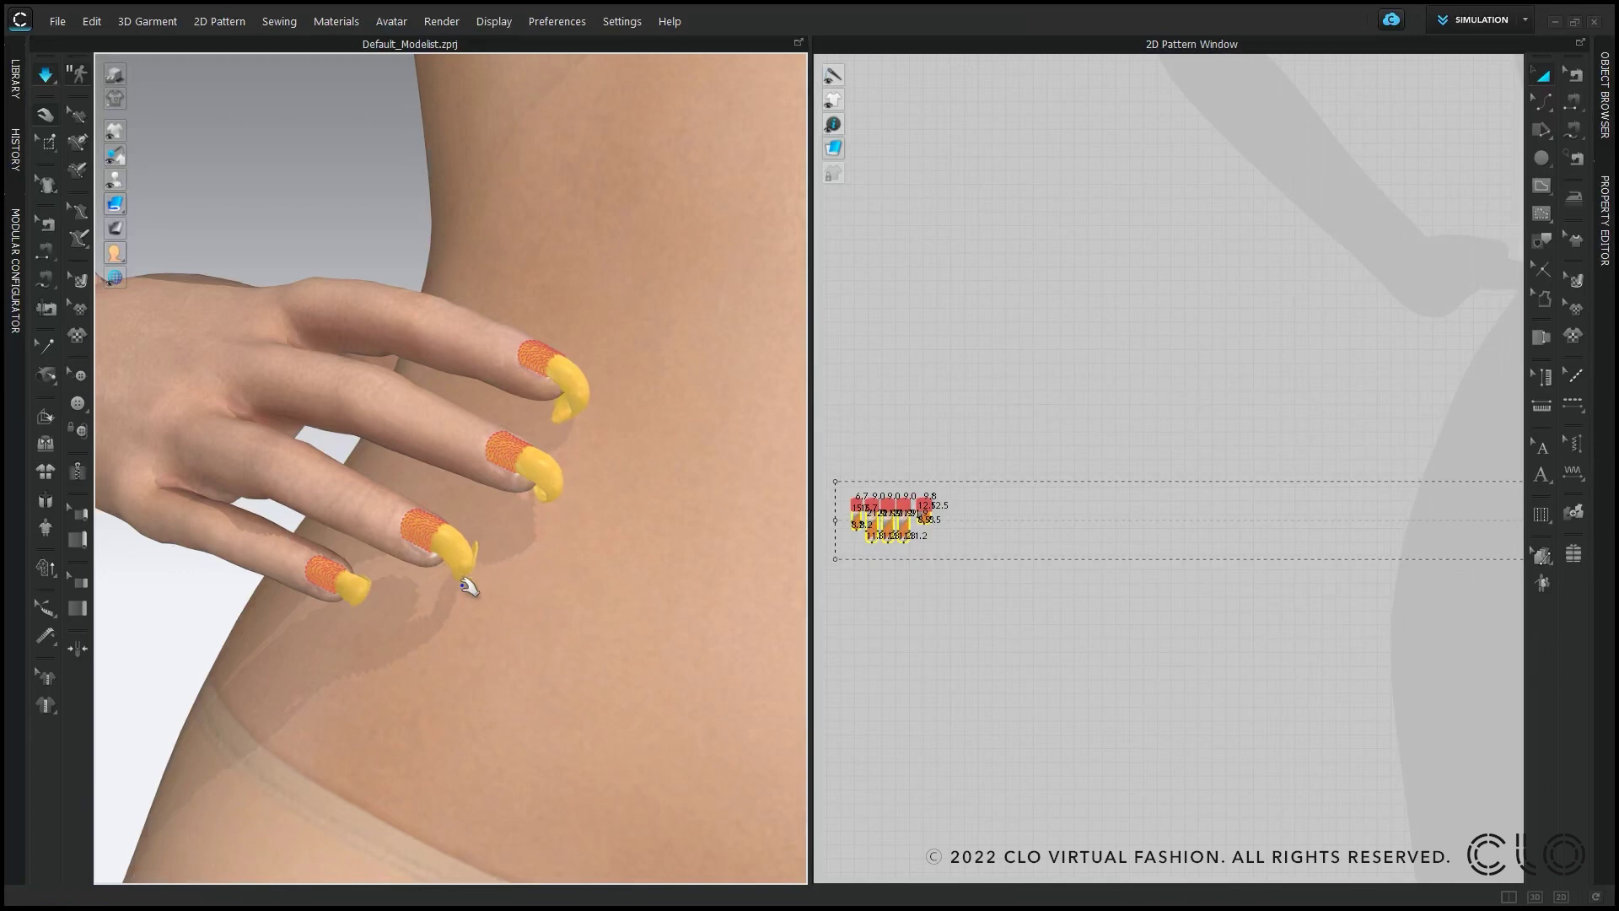
{"action": "right_click_drag", "start_coordinate": [485, 642], "coordinate": [570, 571]}
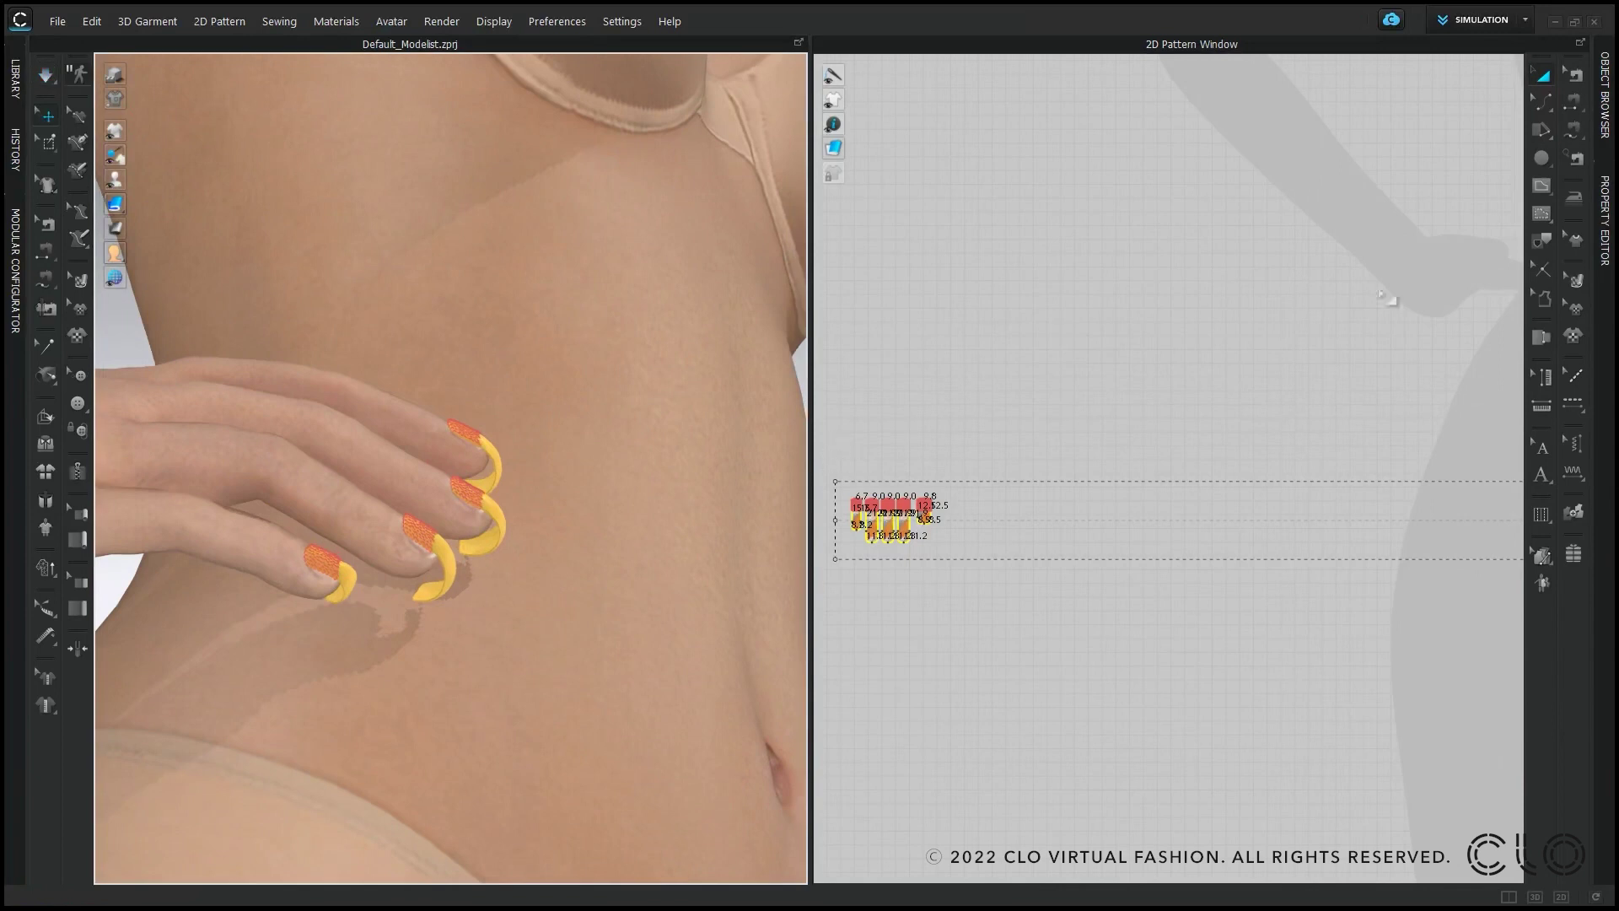
Step: Set the physical property preset of FABRIC 1 to Trim_Full_Grain_Leather
{"action": "left_click", "coordinate": [1605, 110]}
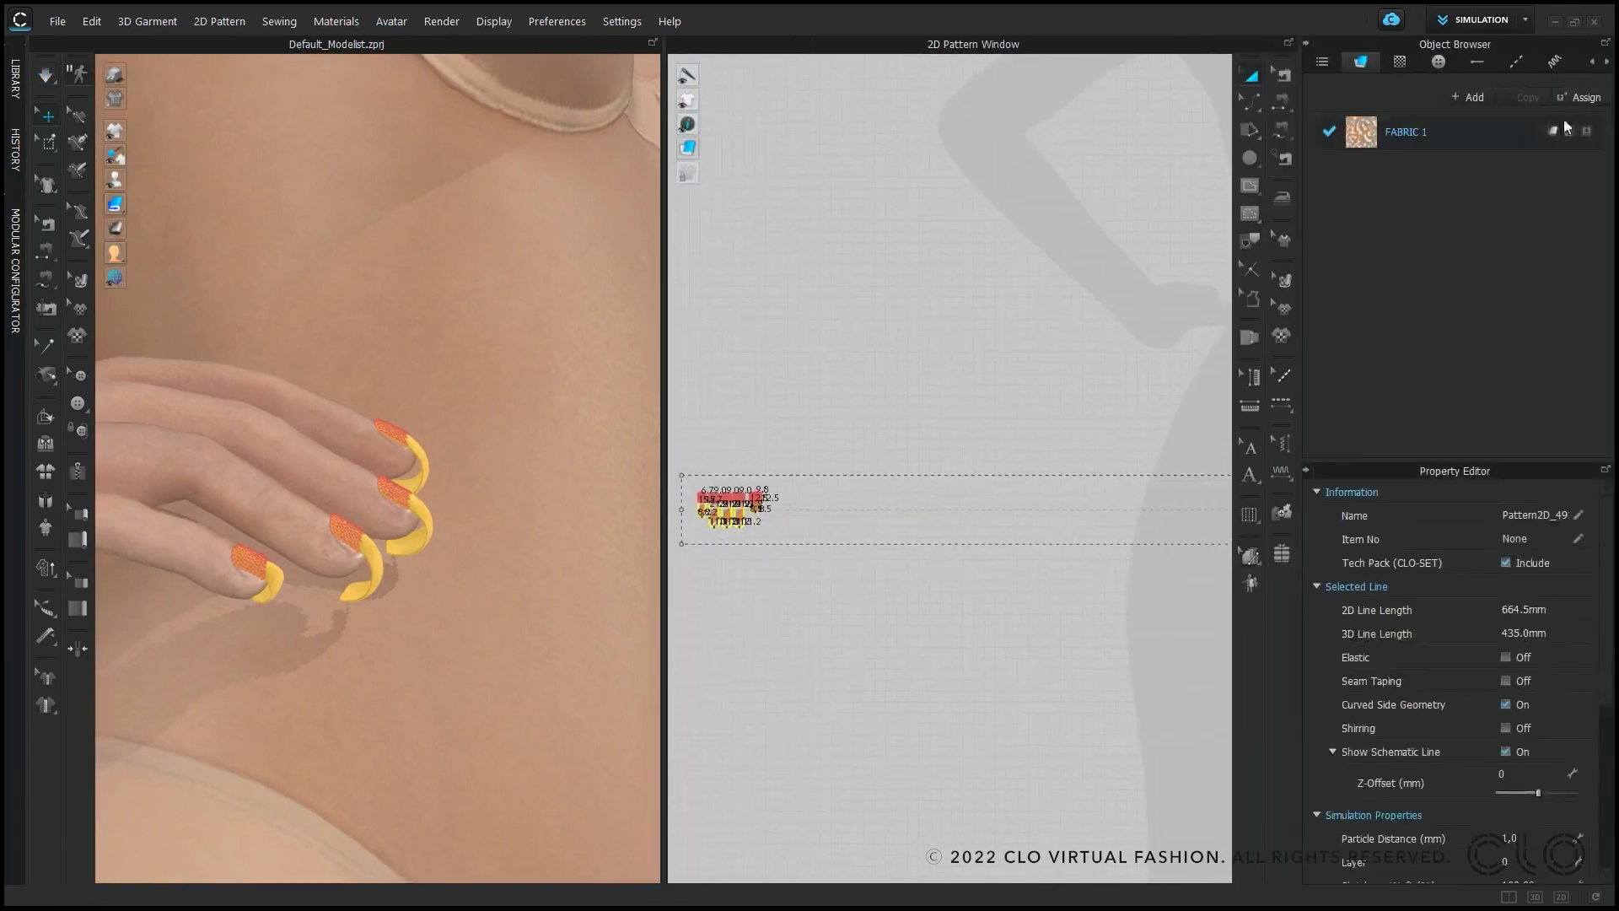
{"action": "left_click", "coordinate": [1483, 140]}
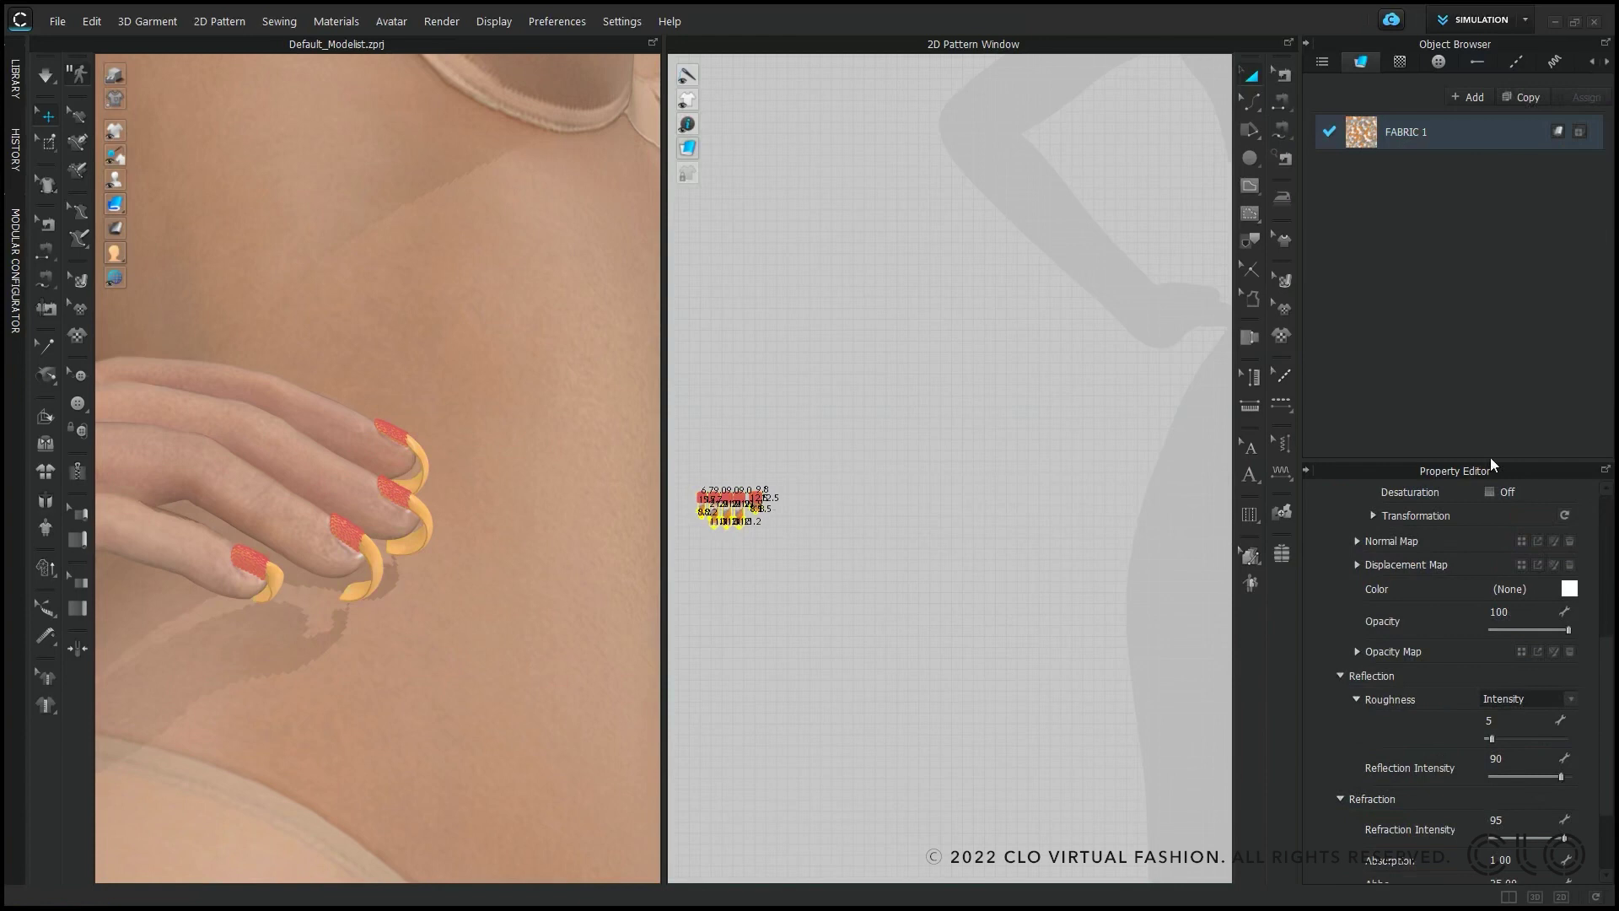
{"action": "left_click_drag", "start_coordinate": [1490, 462], "coordinate": [1490, 347]}
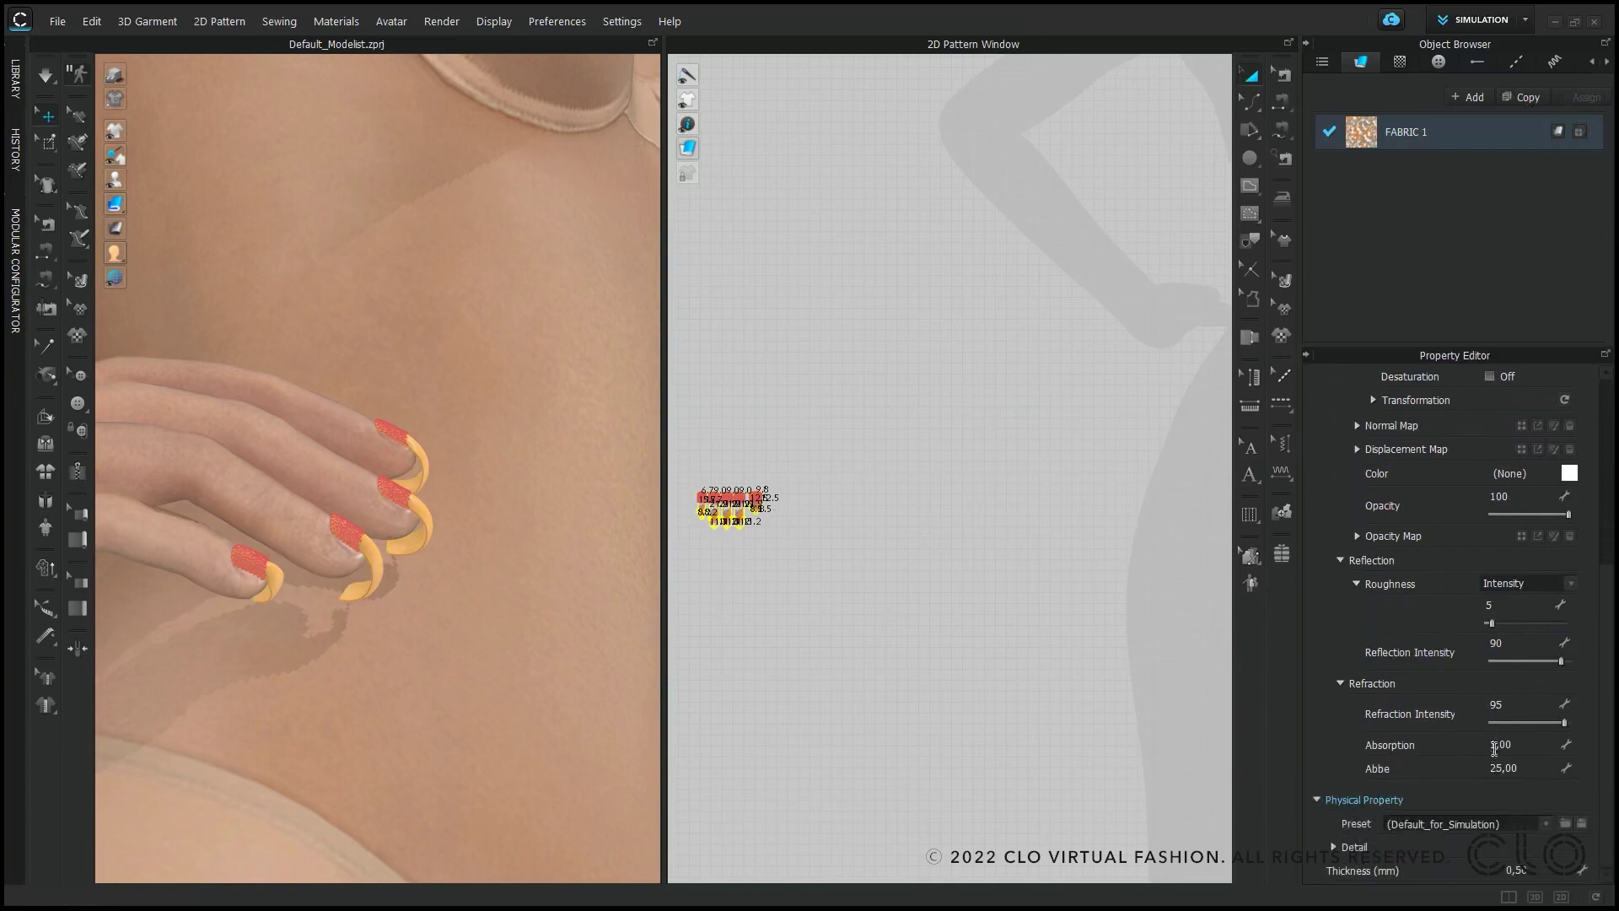
{"action": "left_click", "coordinate": [1456, 823]}
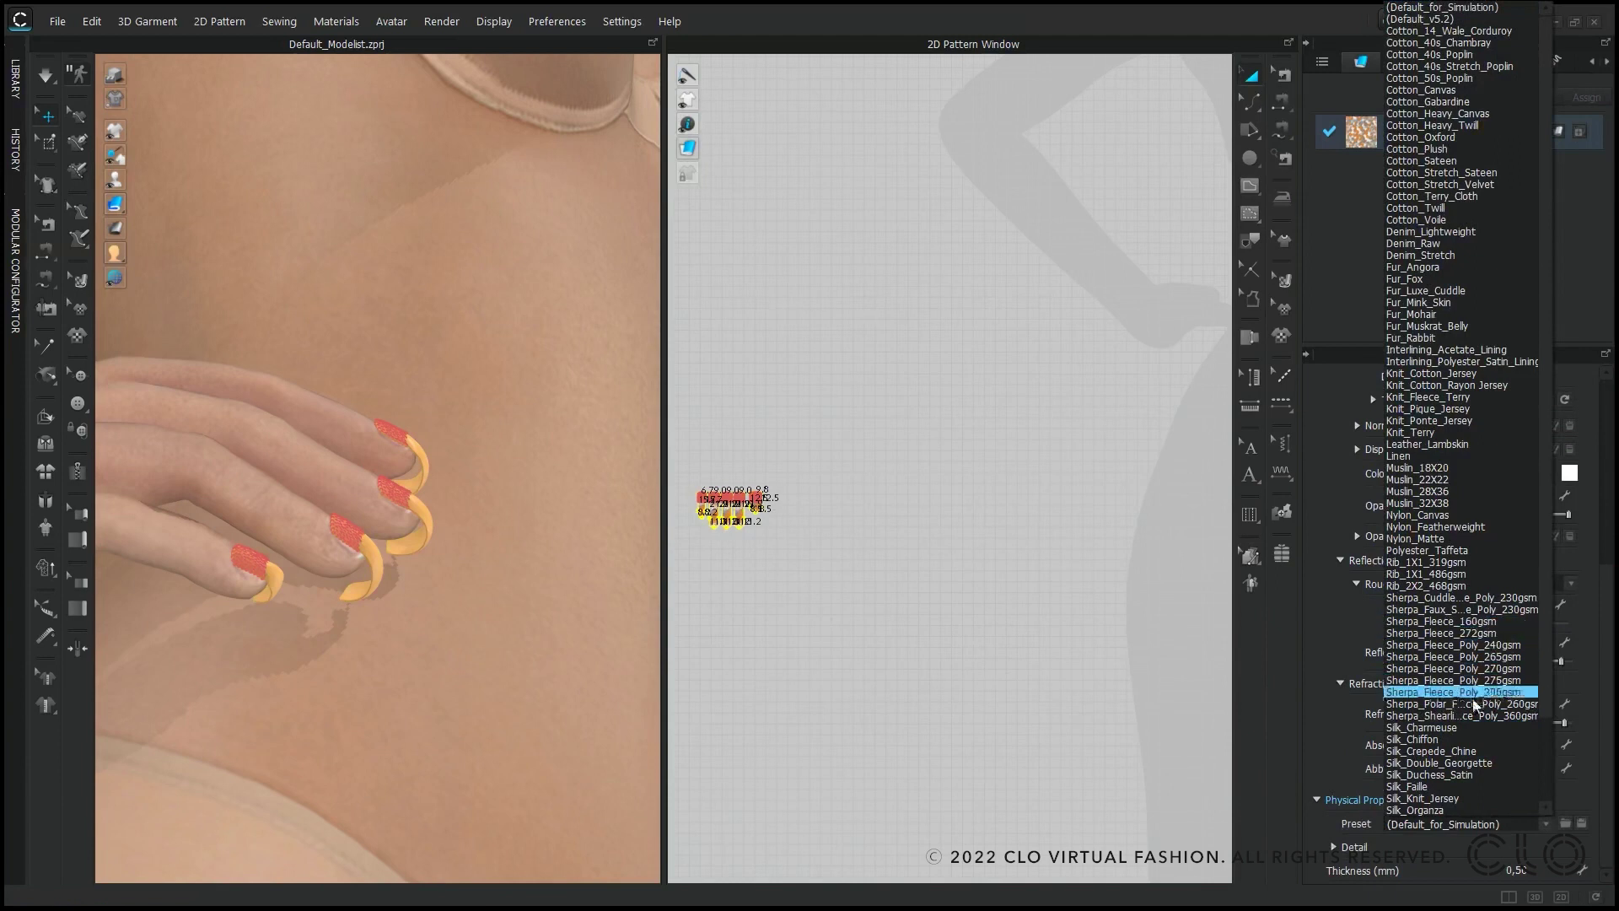
{"action": "scroll", "coordinate": [1470, 779], "scroll_direction": "down", "scroll_amount": 3}
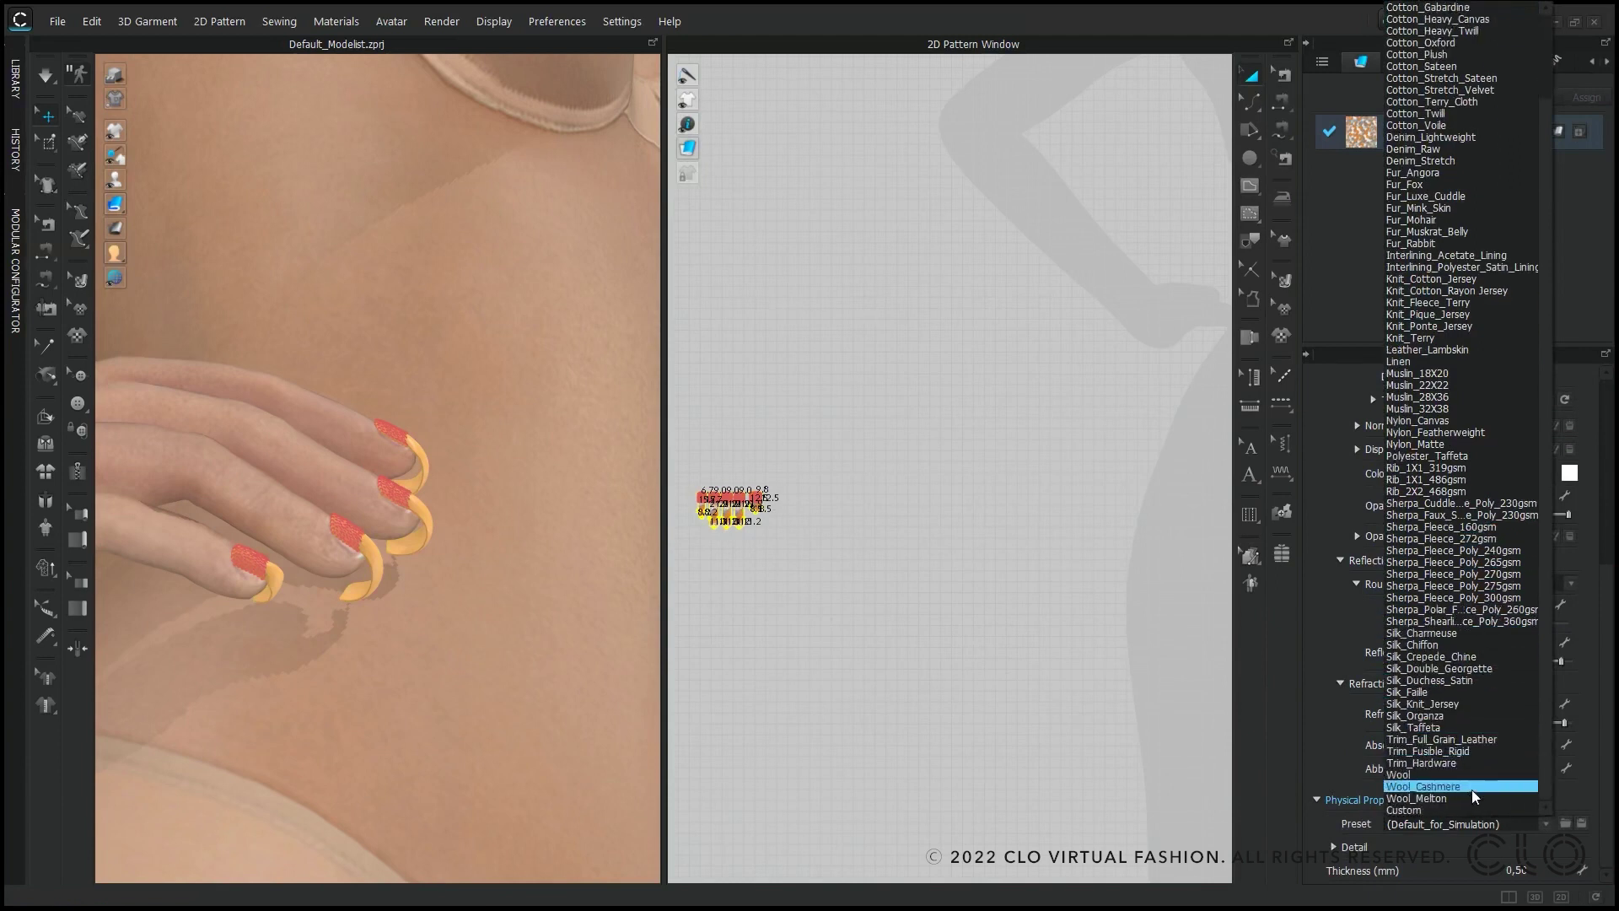
{"action": "left_click", "coordinate": [1469, 739]}
Step: Simulate the nails with the new preset and pull the curled nails on the hip hand outward, including the little finger's
{"action": "middle_click_drag", "start_coordinate": [393, 582], "coordinate": [465, 582]}
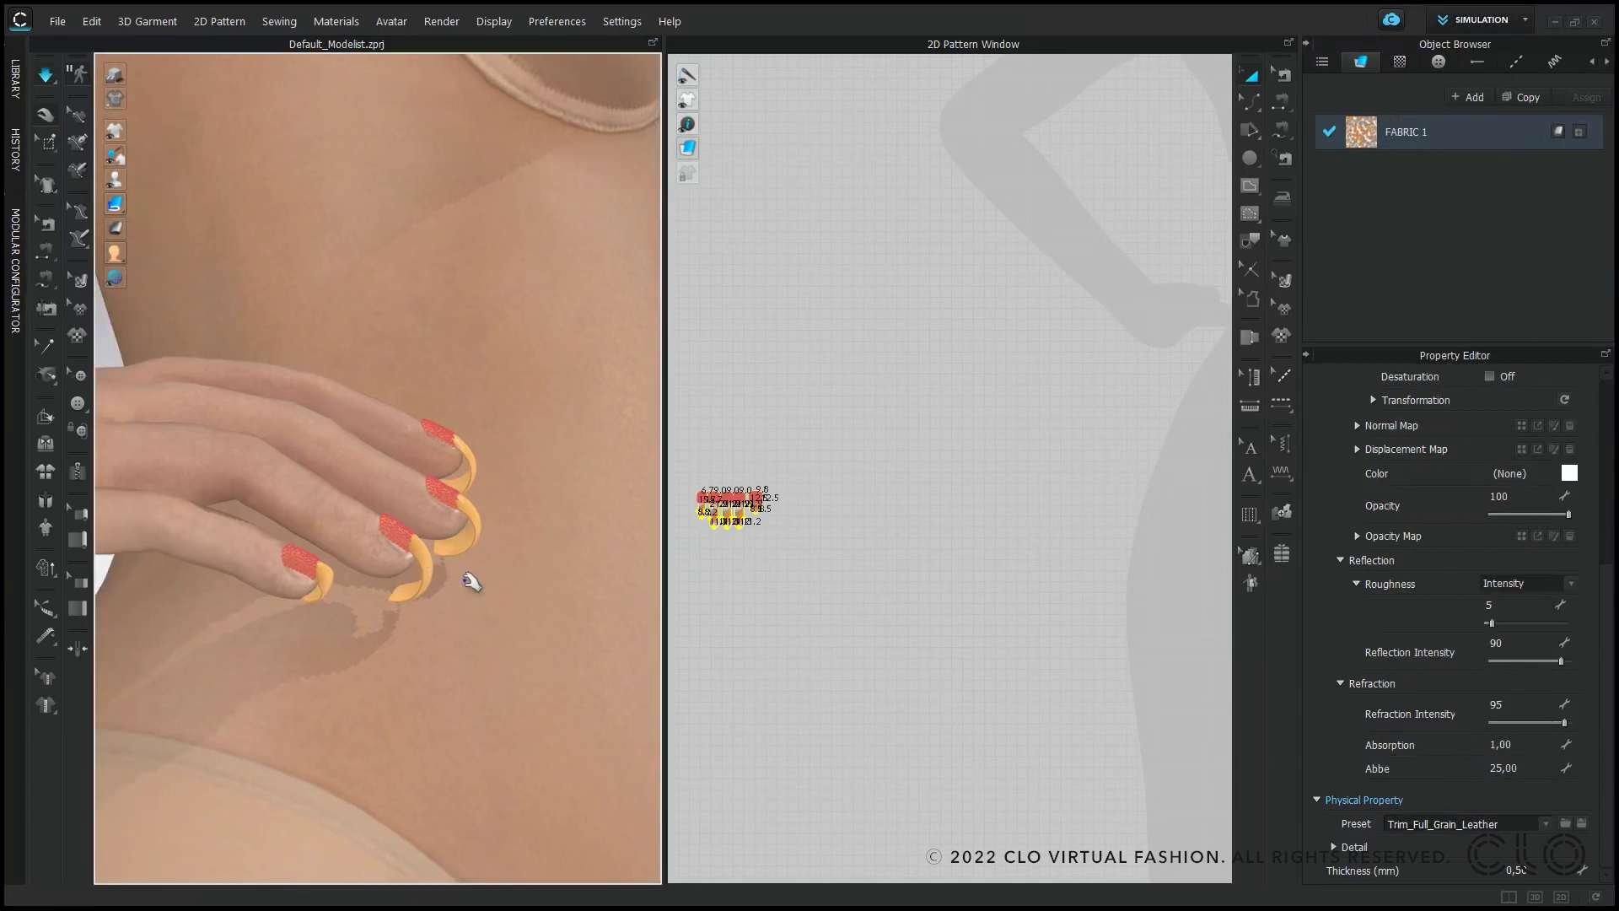
{"action": "left_click_drag", "start_coordinate": [406, 599], "coordinate": [531, 485]}
{"action": "left_click", "coordinate": [336, 602]}
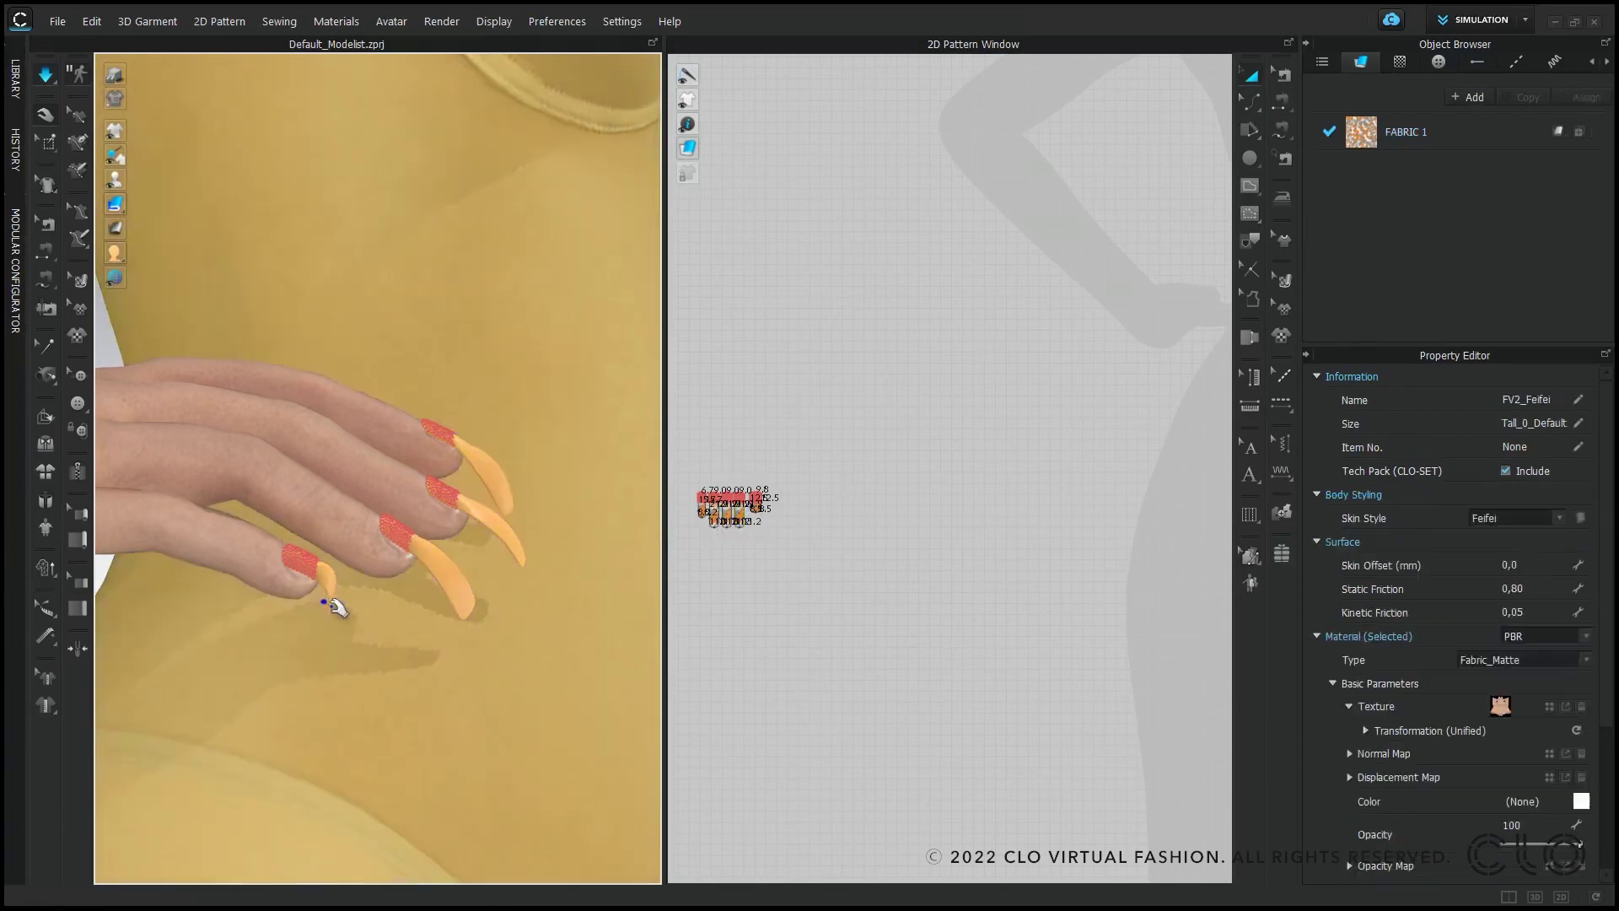
{"action": "key", "text": "ctrl+z"}
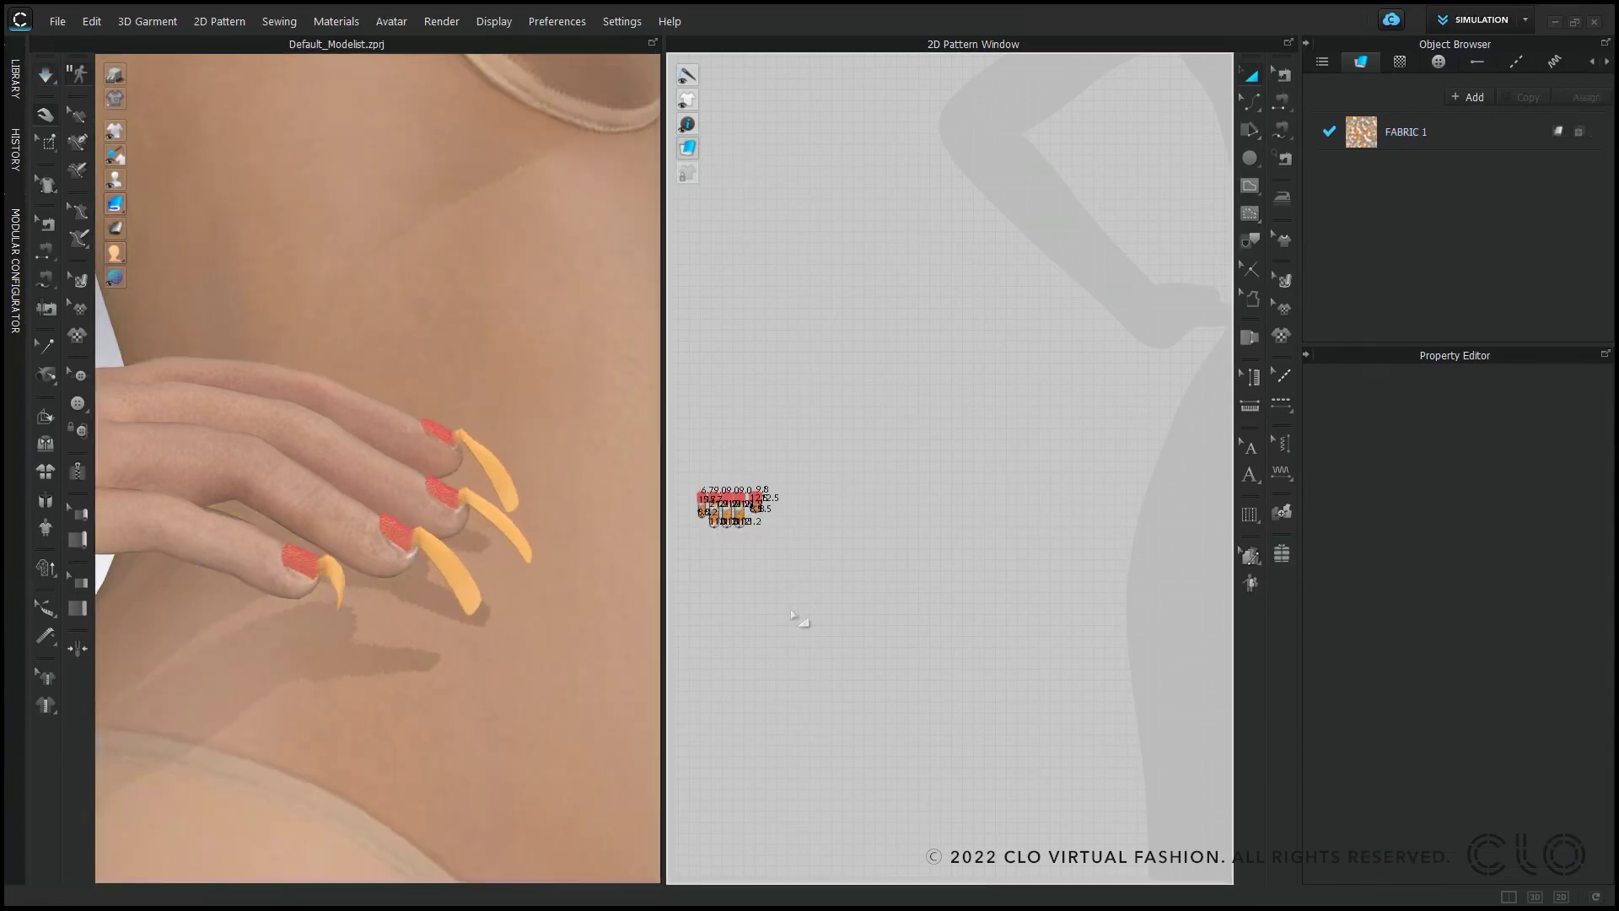
{"action": "scroll", "coordinate": [406, 506], "scroll_direction": "up", "scroll_amount": 2}
{"action": "left_click_drag", "start_coordinate": [336, 645], "coordinate": [456, 650]}
{"action": "key", "text": "space"}
Step: Examine the nails on both of the avatar's hands from the front and from a distance
{"action": "scroll", "coordinate": [455, 674], "scroll_direction": "down", "scroll_amount": 4}
{"action": "right_click_drag", "start_coordinate": [441, 730], "coordinate": [495, 690]}
{"action": "scroll", "coordinate": [523, 685], "scroll_direction": "down", "scroll_amount": 2}
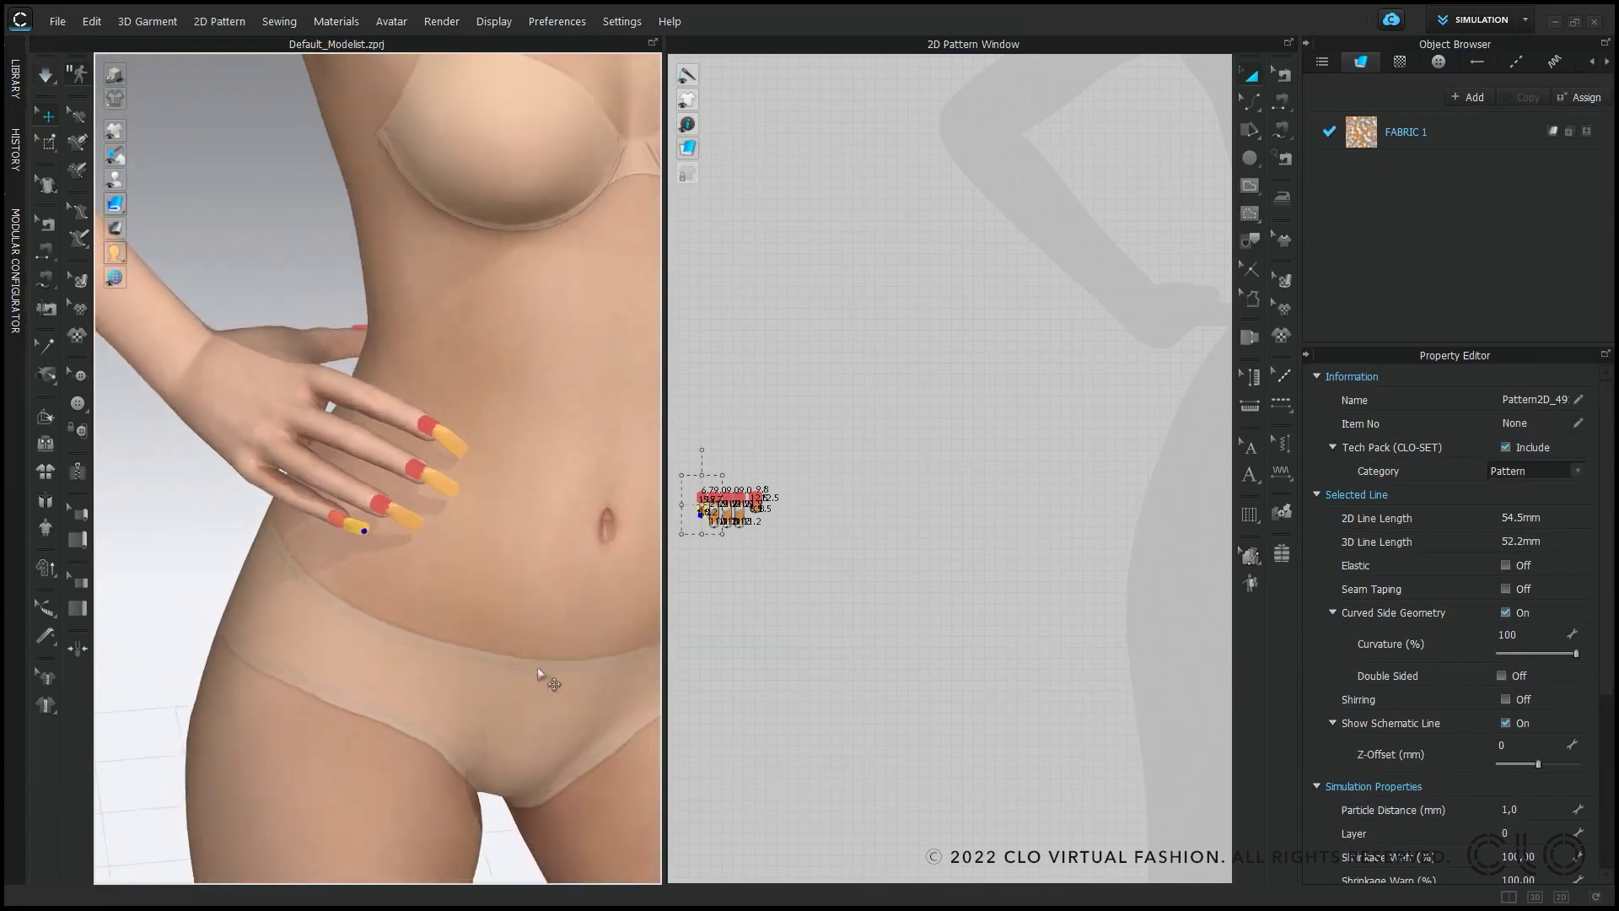
{"action": "middle_click_drag", "start_coordinate": [527, 664], "coordinate": [140, 584]}
{"action": "middle_click_drag", "start_coordinate": [470, 563], "coordinate": [181, 540]}
{"action": "right_click_drag", "start_coordinate": [398, 503], "coordinate": [453, 599]}
{"action": "middle_click_drag", "start_coordinate": [453, 599], "coordinate": [399, 631]}
{"action": "scroll", "coordinate": [401, 609], "scroll_direction": "up", "scroll_amount": 1}
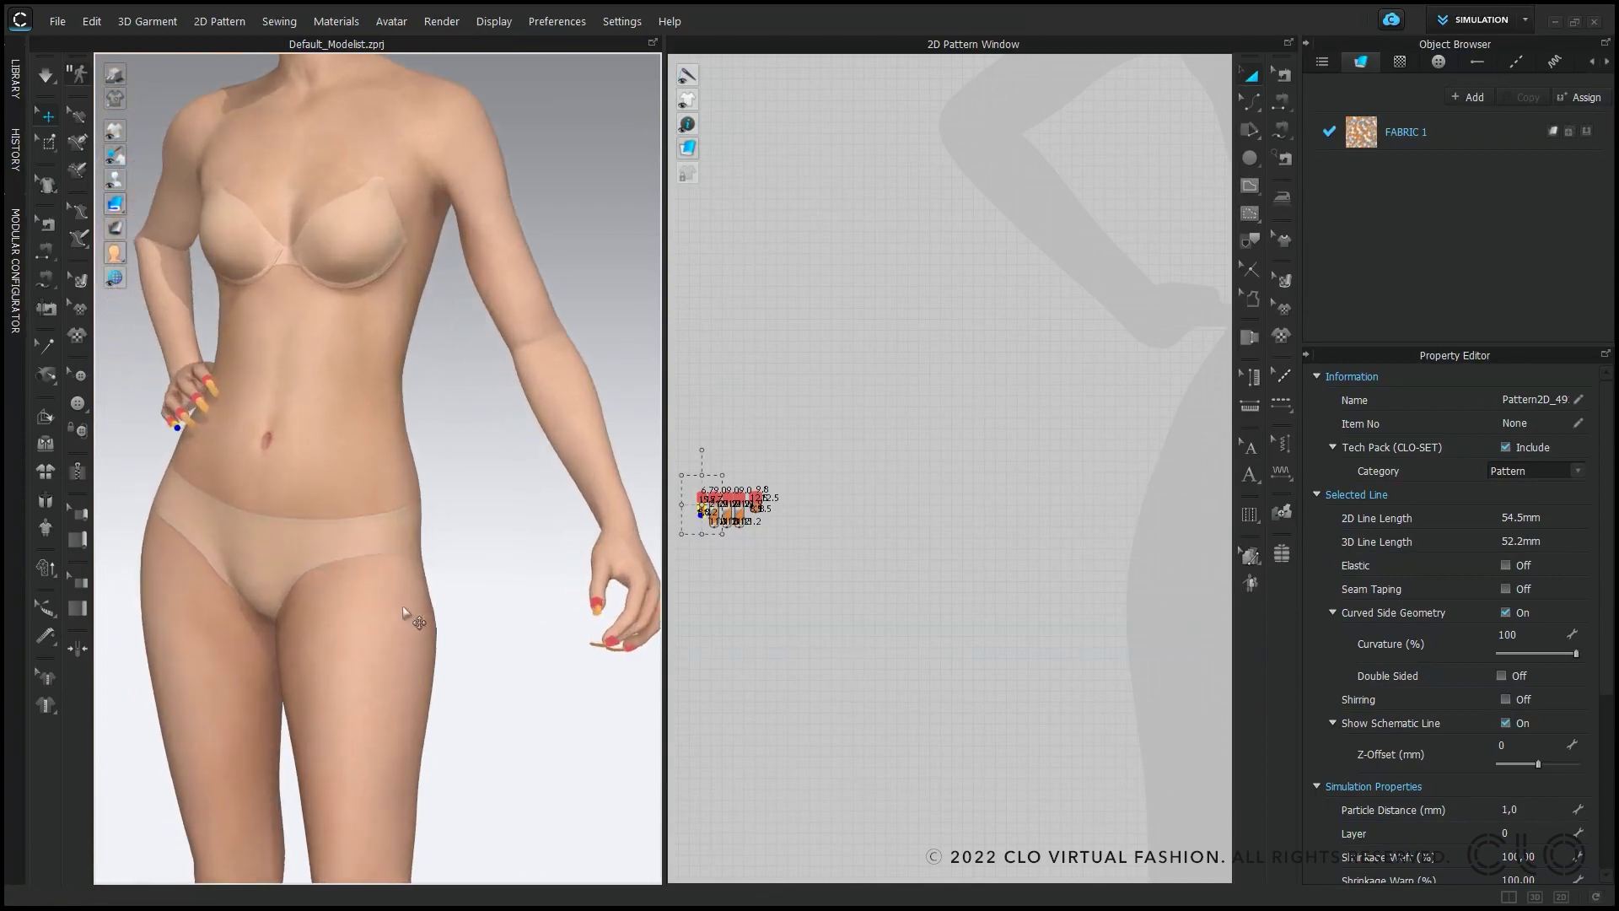
Step: Open the render window, start an interactive render and frame the torso with the hand resting on the hip
{"action": "scroll", "coordinate": [402, 609], "scroll_direction": "down", "scroll_amount": 1}
{"action": "left_click", "coordinate": [442, 21]}
{"action": "left_click", "coordinate": [447, 40]}
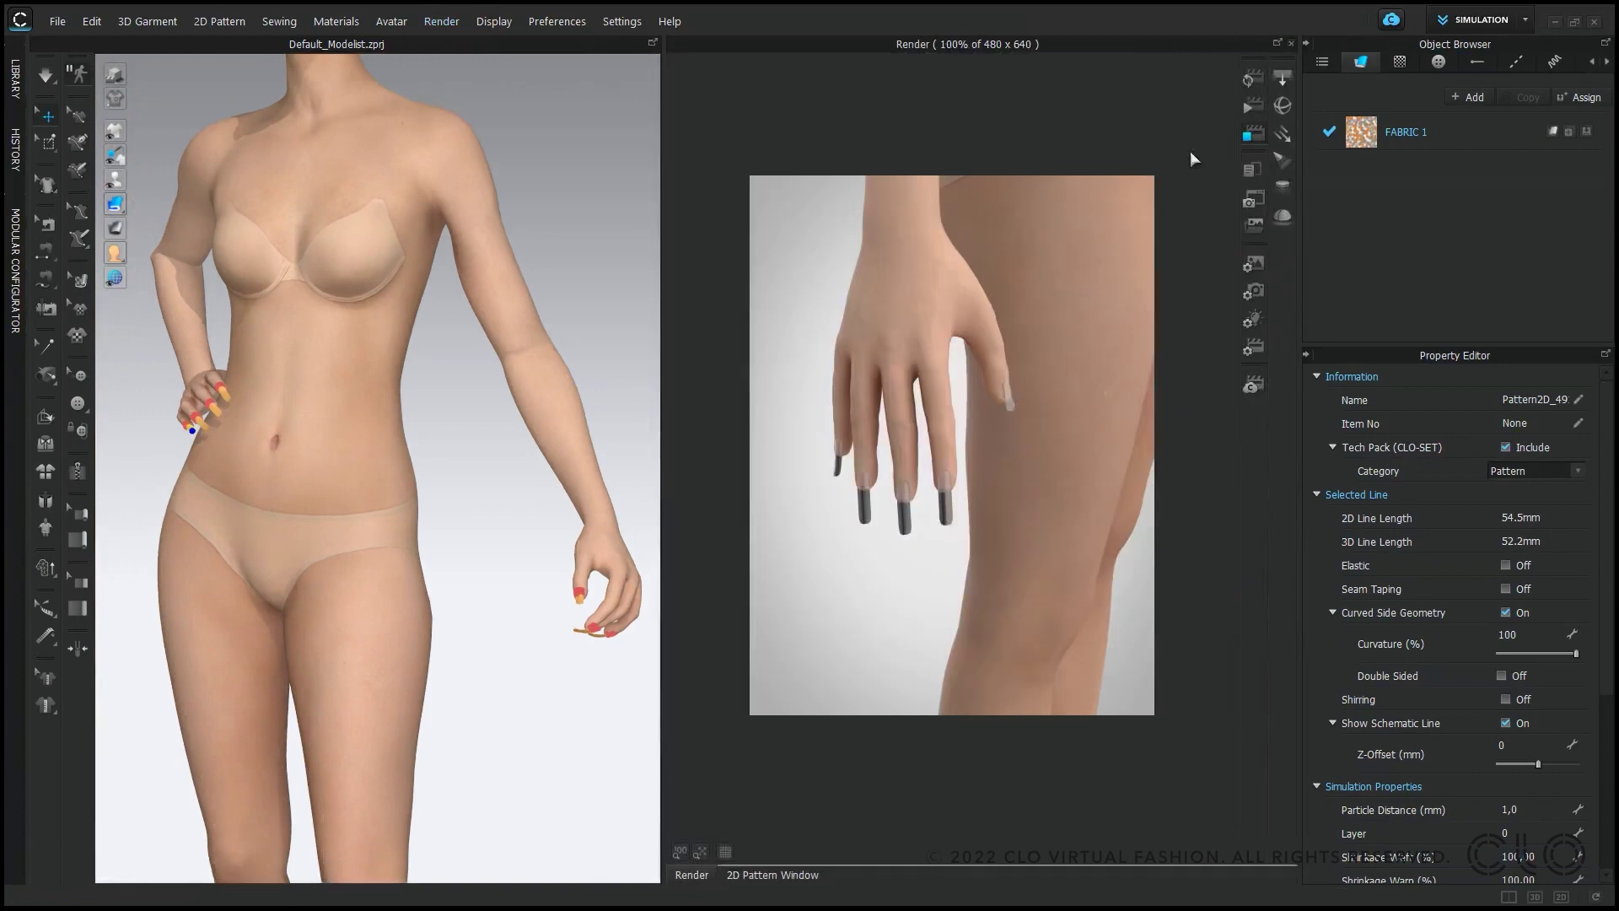
{"action": "left_click", "coordinate": [1249, 80]}
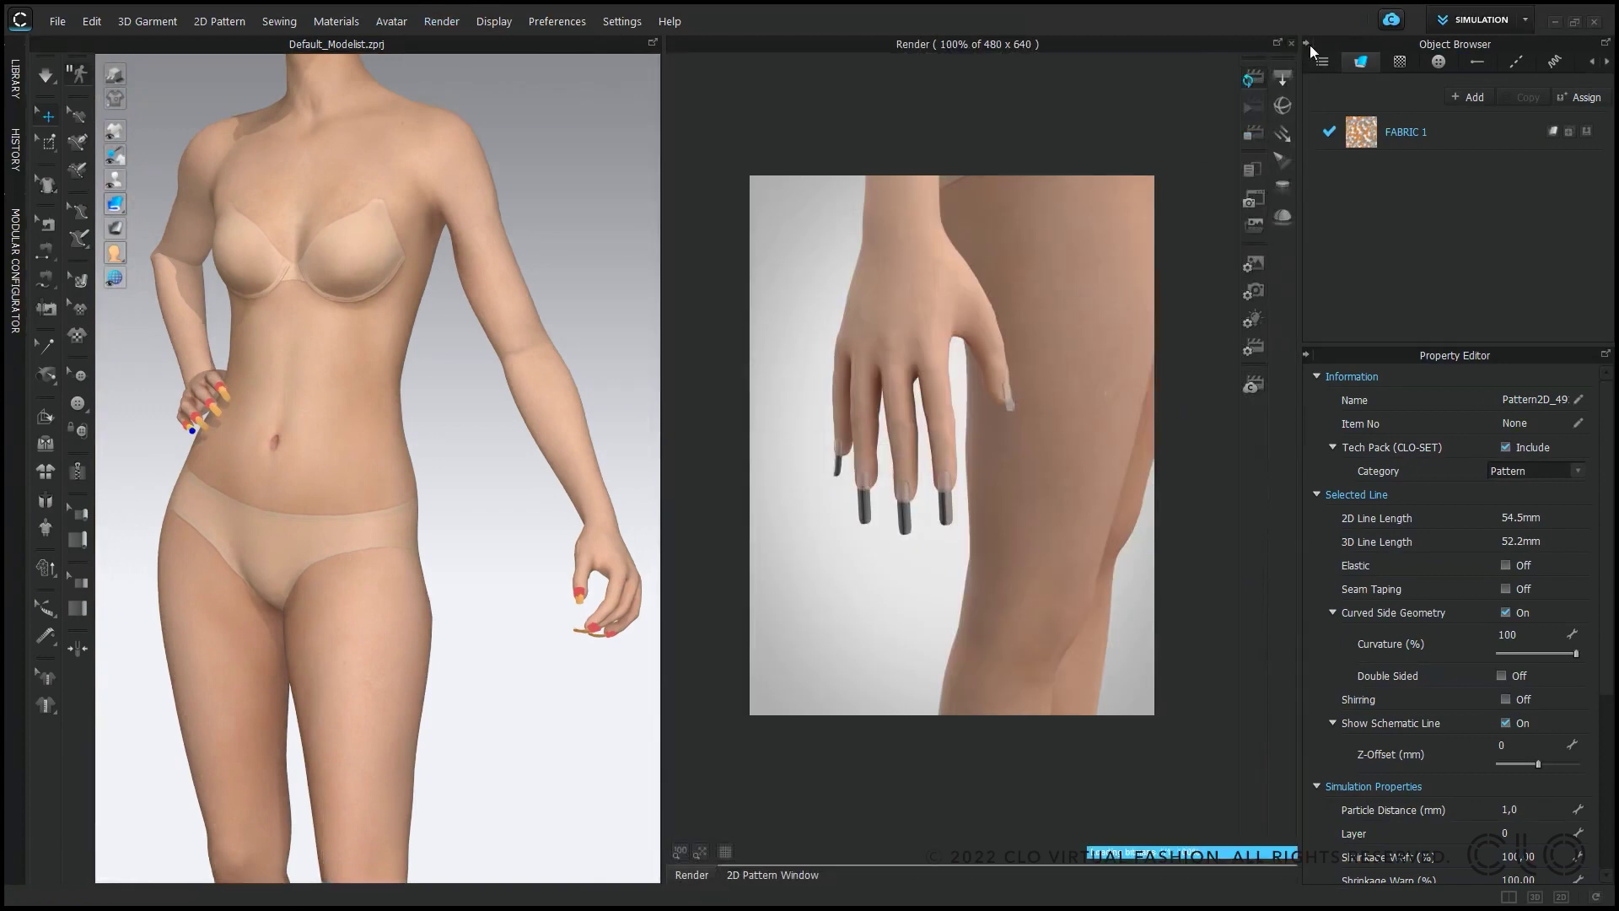
{"action": "left_click", "coordinate": [1307, 44]}
{"action": "right_click_drag", "start_coordinate": [346, 474], "coordinate": [425, 454]}
{"action": "scroll", "coordinate": [426, 453], "scroll_direction": "up", "scroll_amount": 3}
{"action": "scroll", "coordinate": [425, 454], "scroll_direction": "up", "scroll_amount": 3}
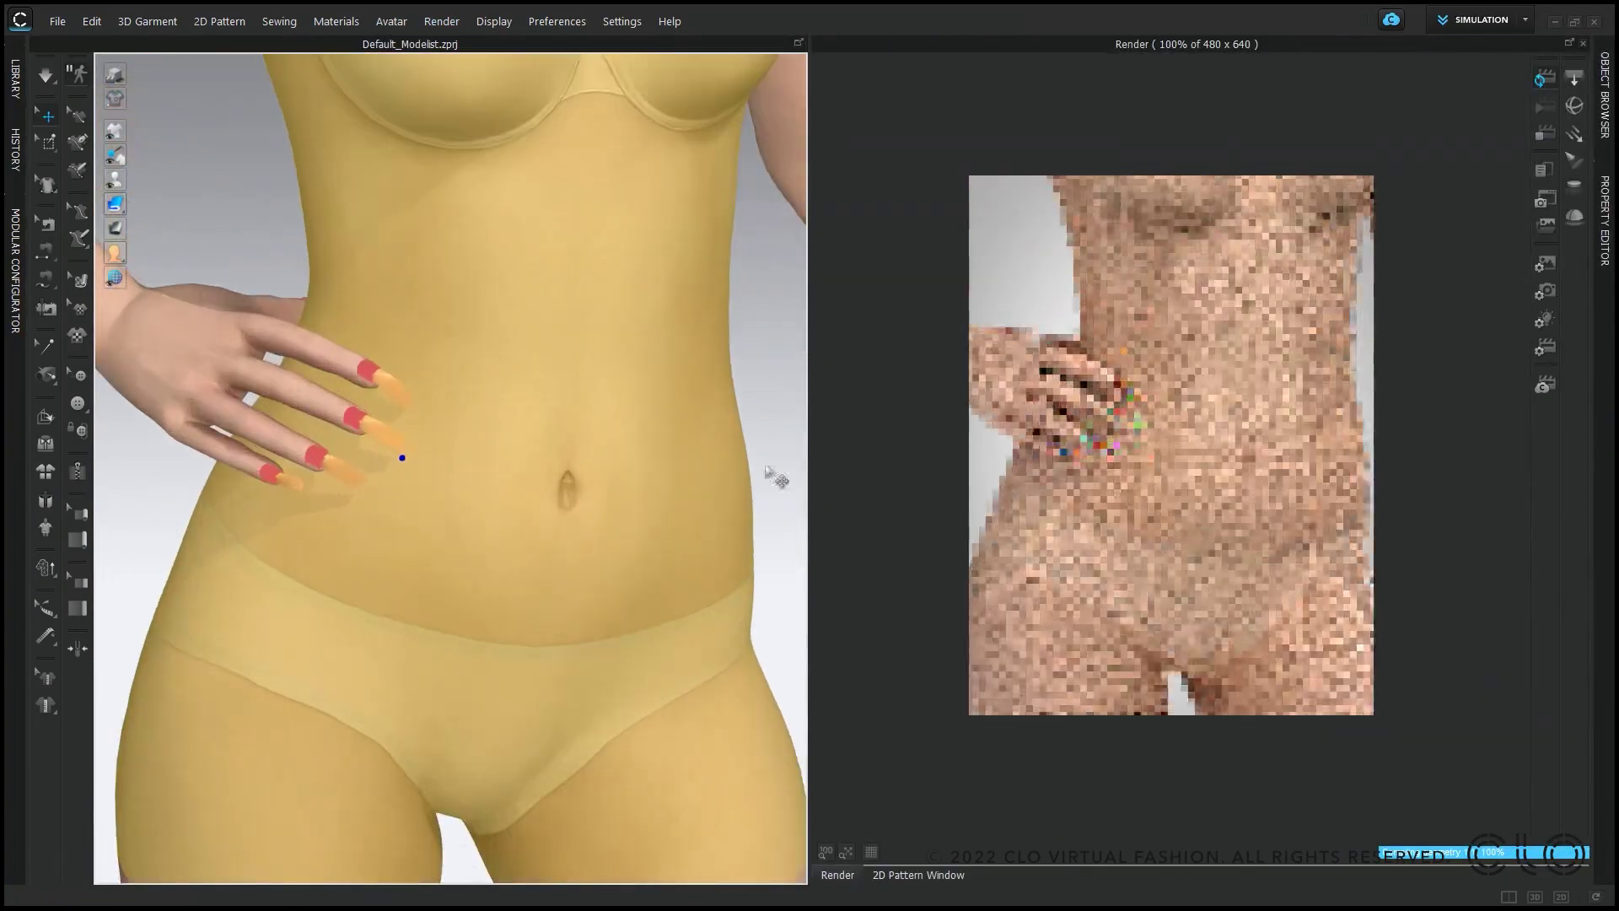
Step: Change the material type of FABRIC 1 to Fabric_Shiny and render the nails again
{"action": "left_click", "coordinate": [1607, 100]}
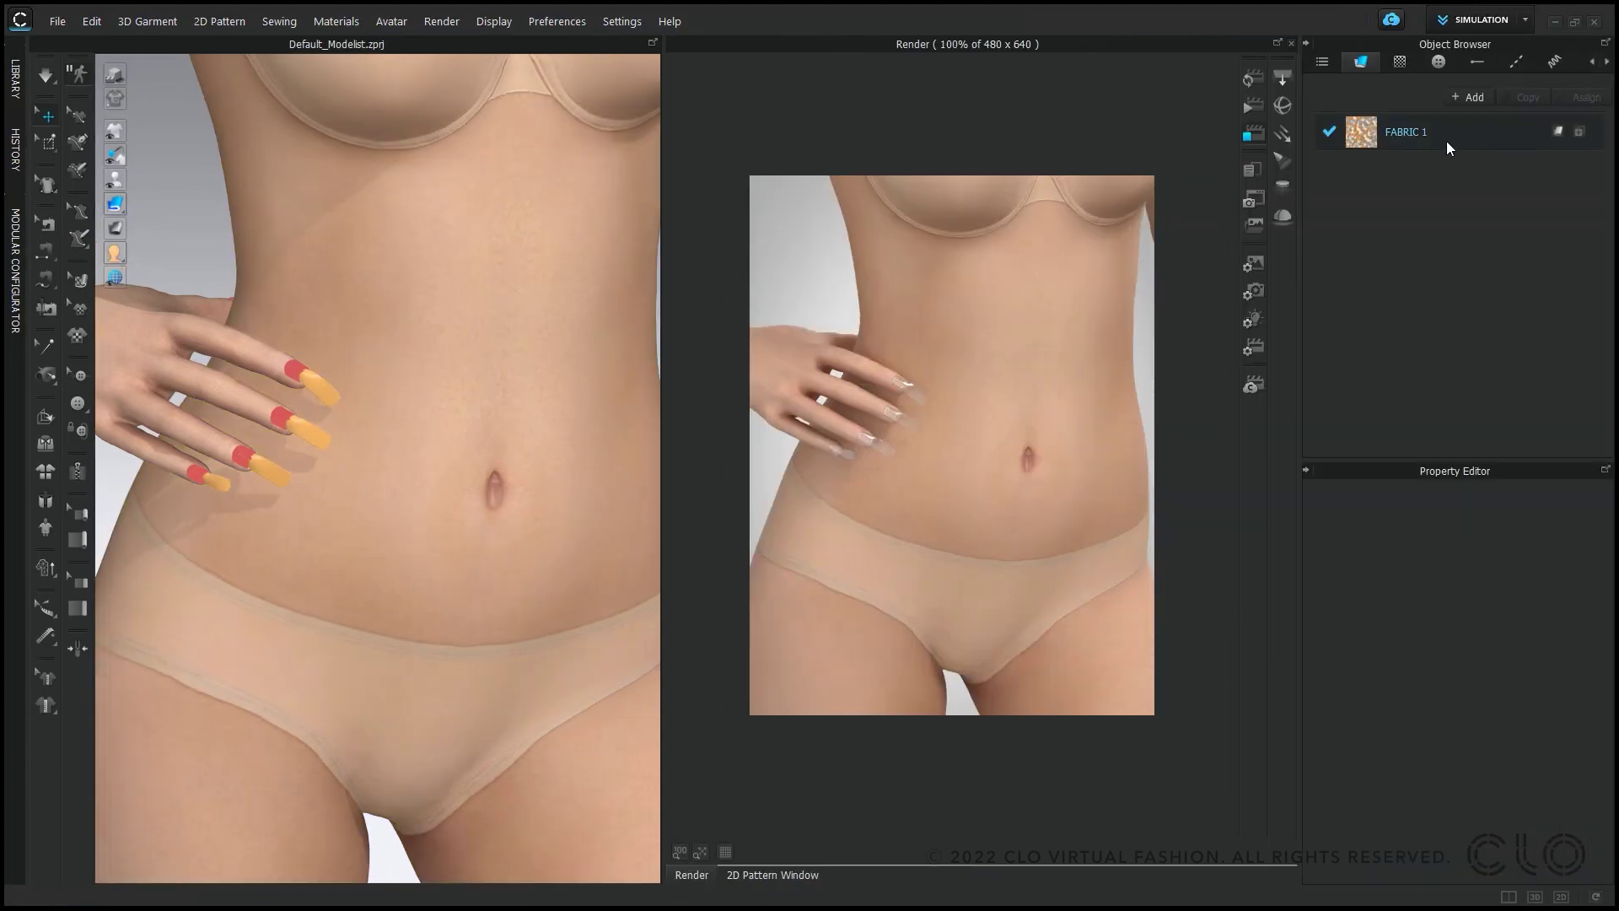
{"action": "left_click", "coordinate": [1446, 143]}
{"action": "scroll", "coordinate": [1503, 593], "scroll_direction": "down", "scroll_amount": 2}
{"action": "left_click", "coordinate": [1519, 631]}
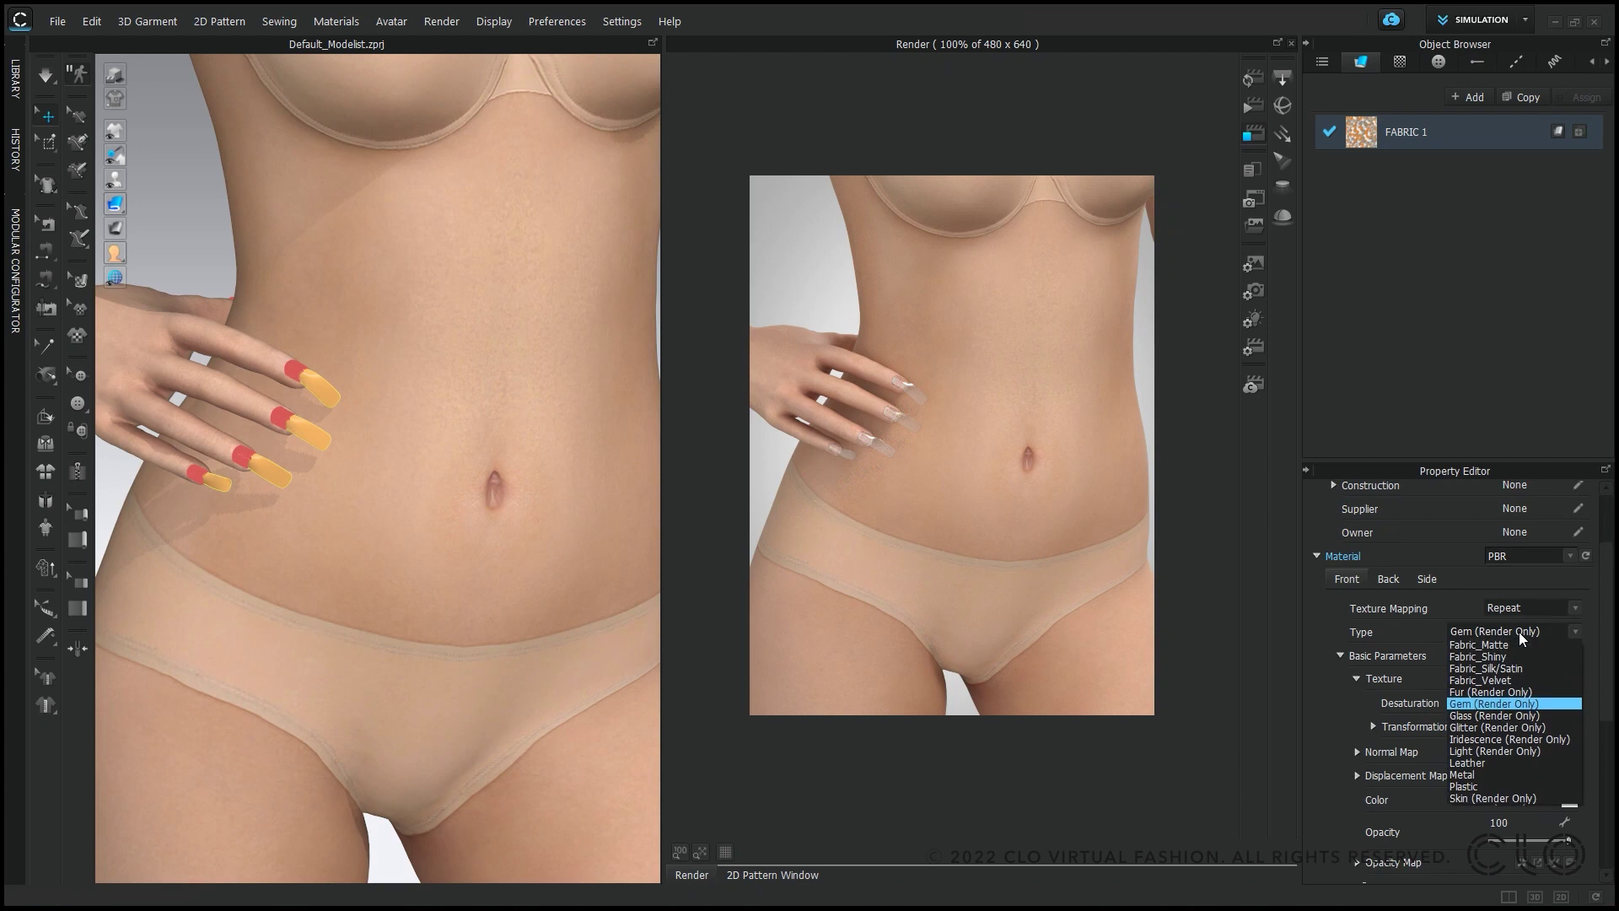
{"action": "left_click", "coordinate": [1510, 658]}
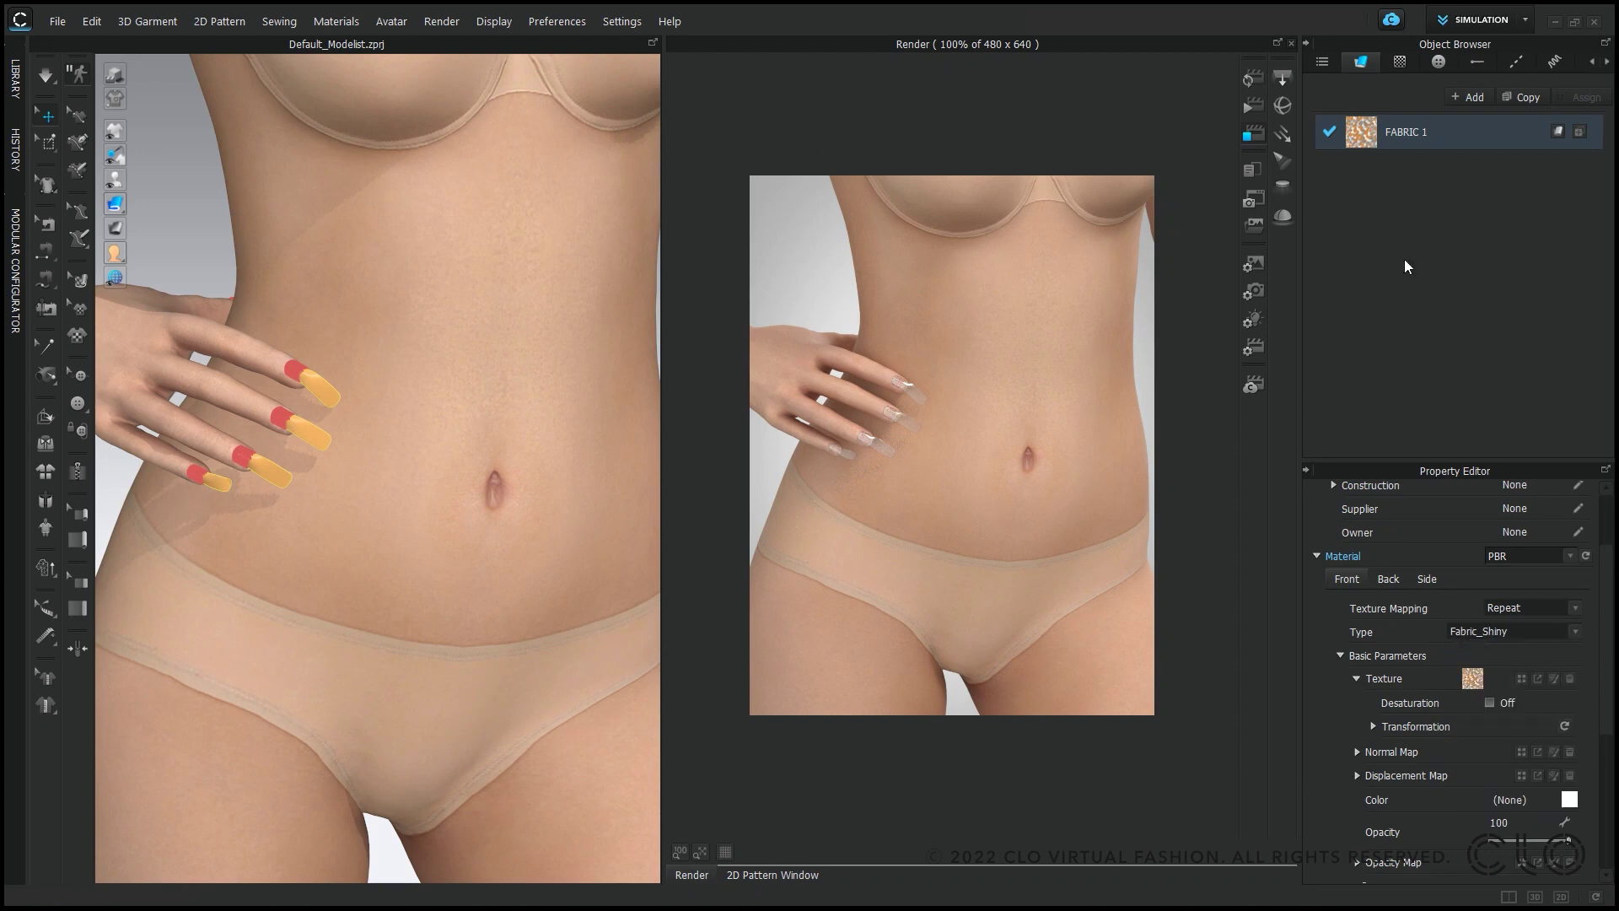
{"action": "left_click", "coordinate": [1253, 80]}
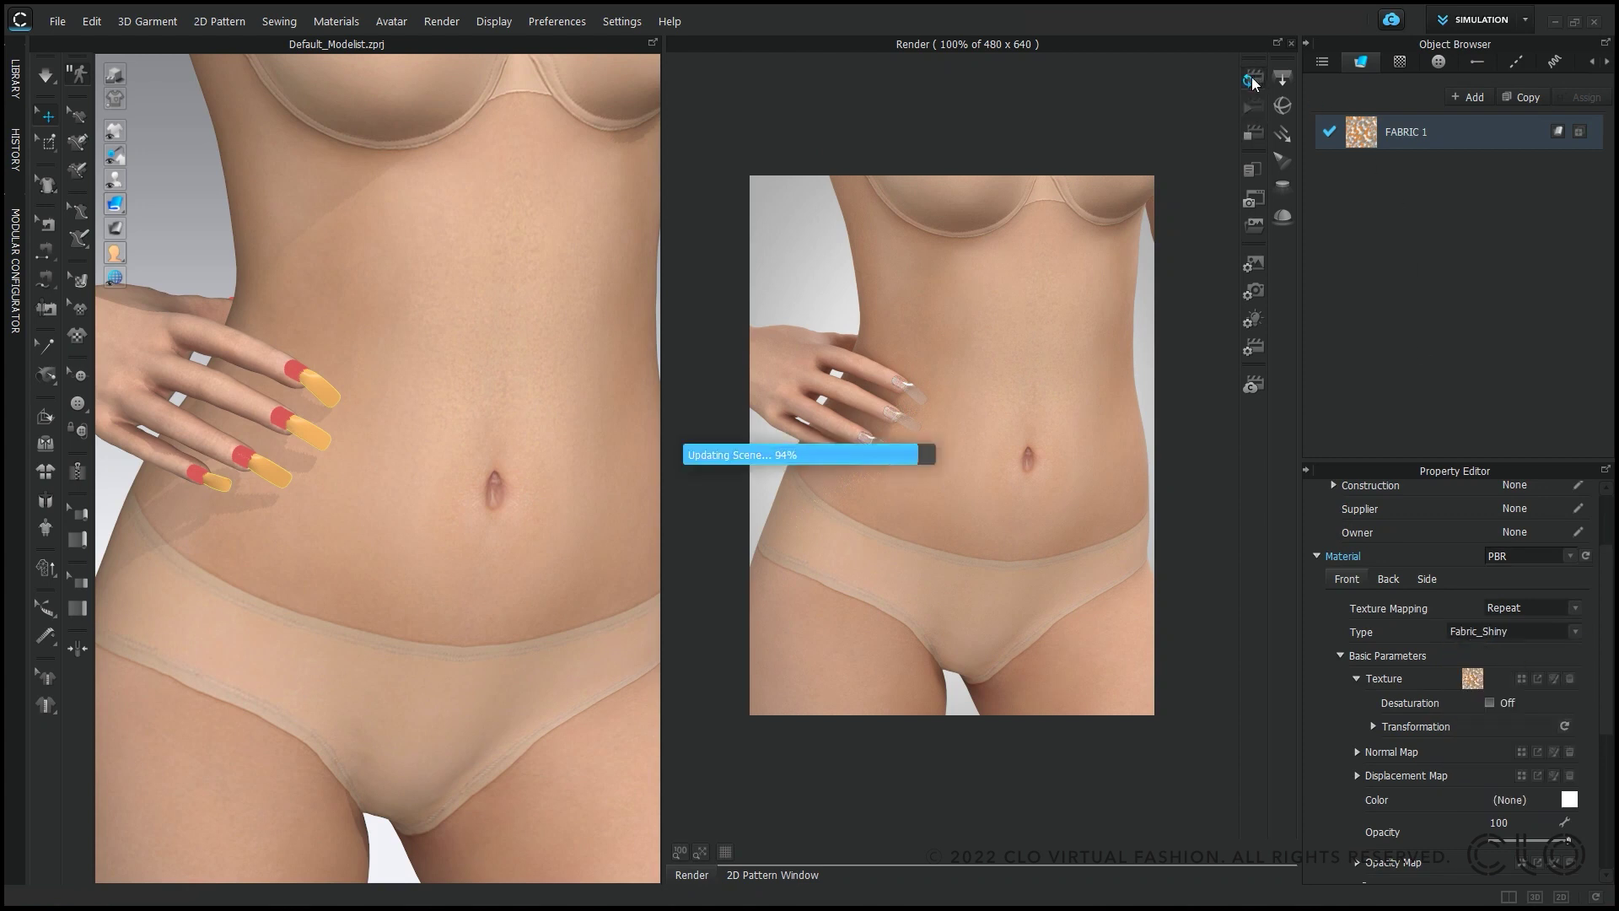